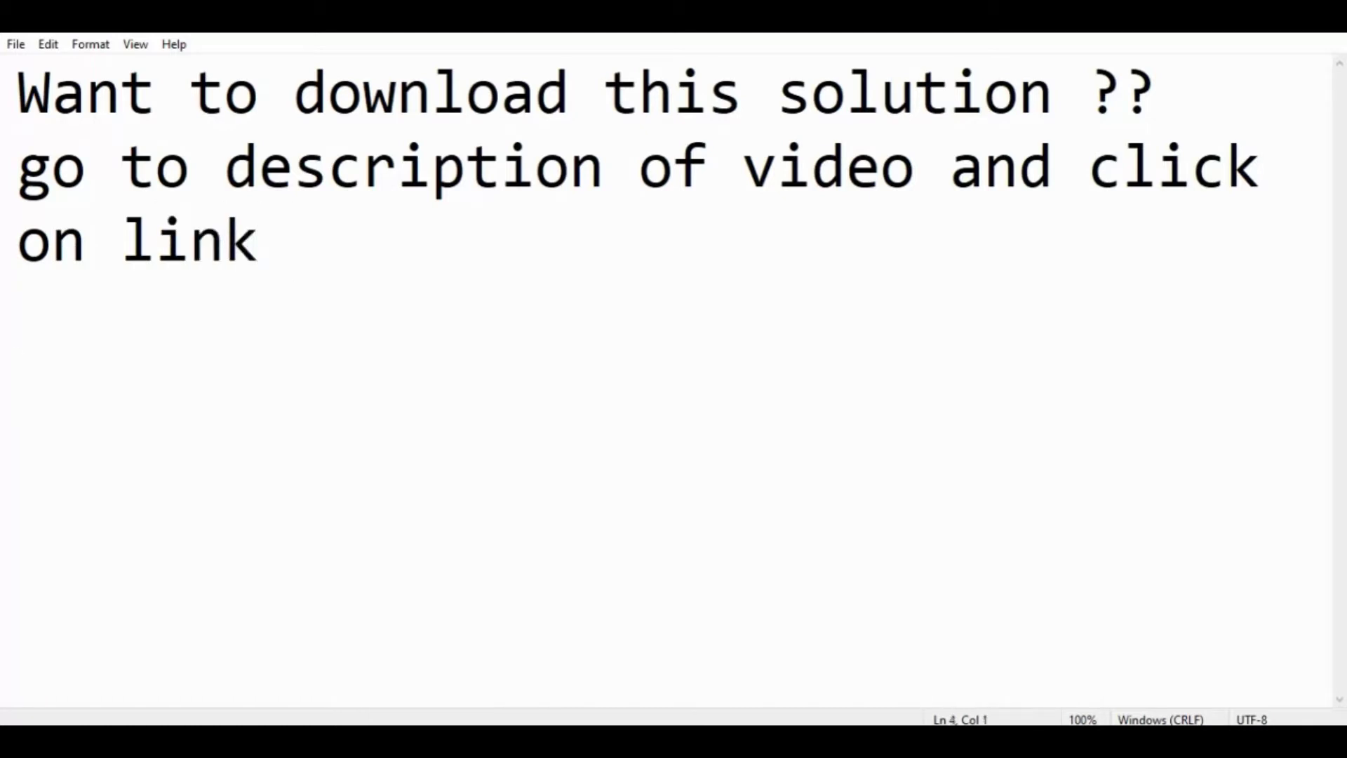
{"action": "type", "text": "www"}
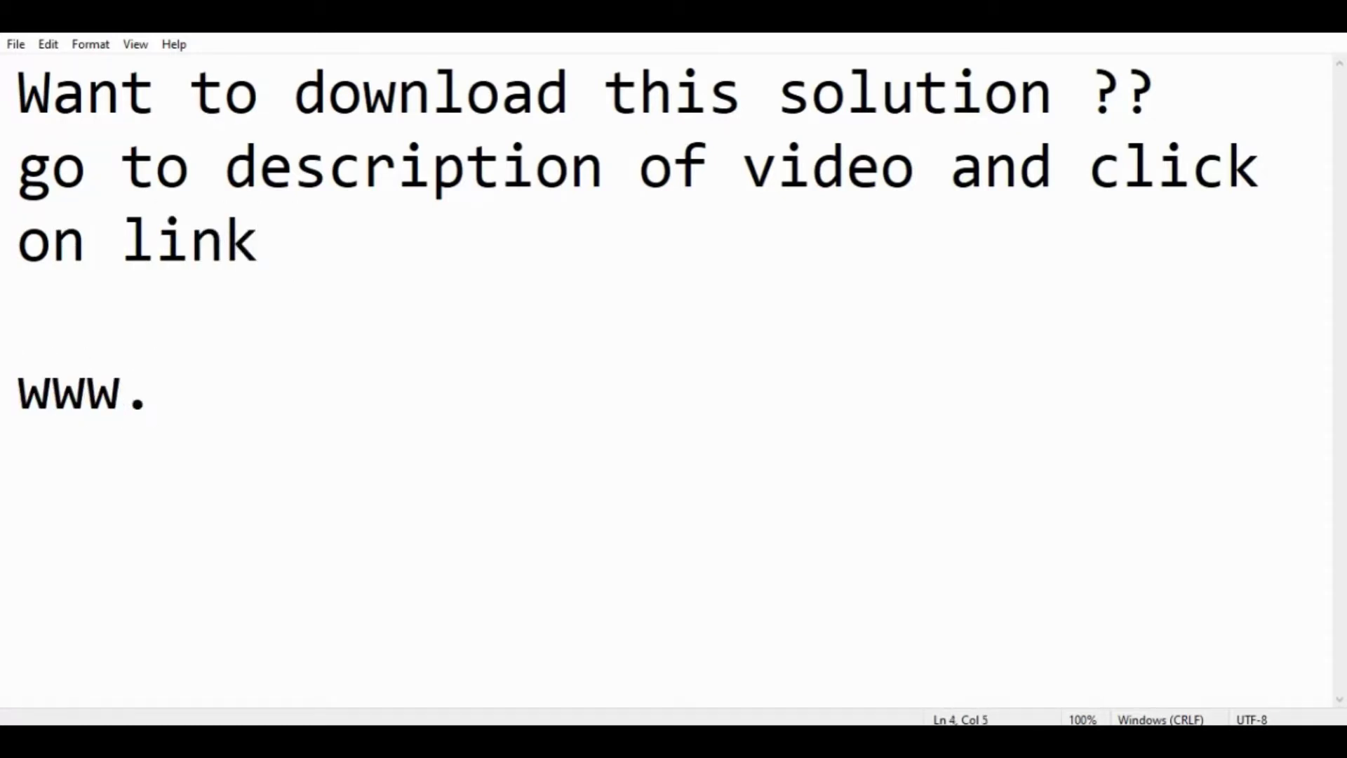
{"action": "type", "text": ".techn"}
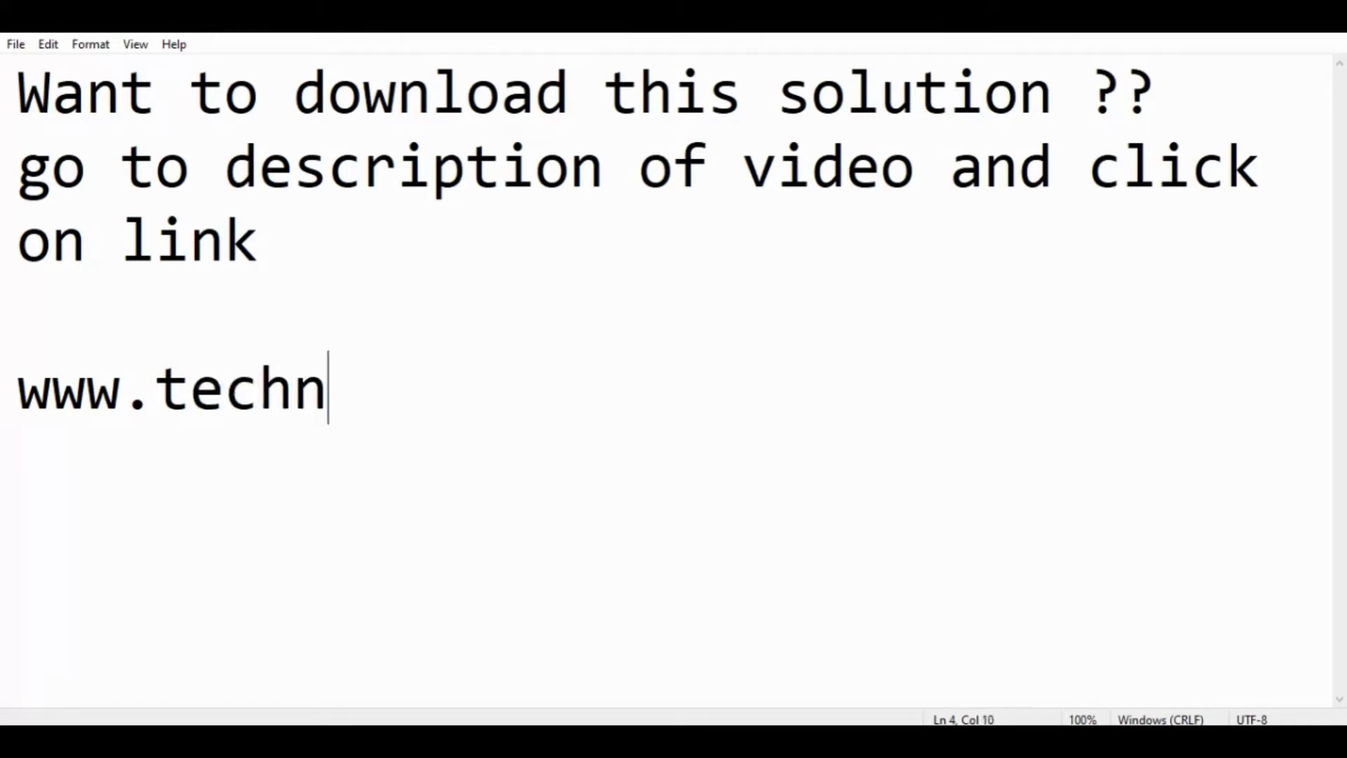
{"action": "type", "text": "i"}
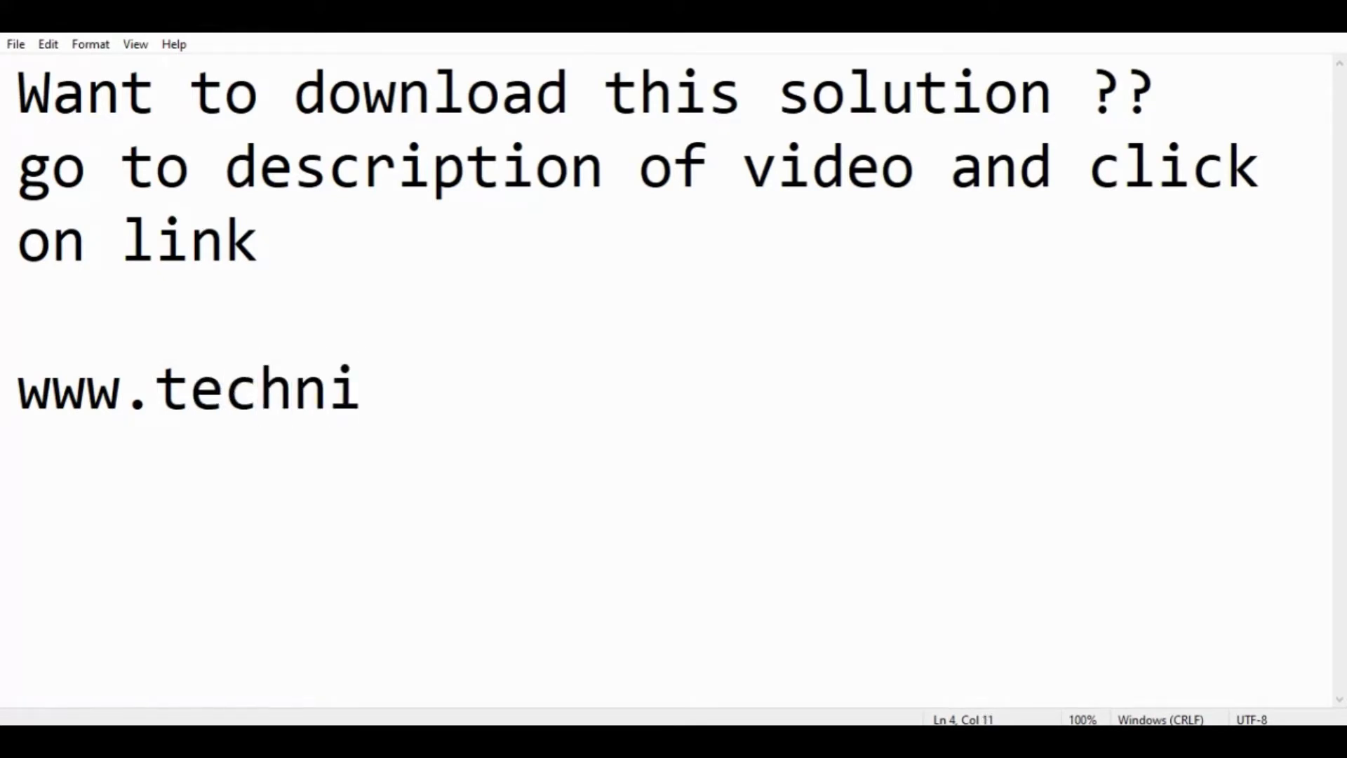
{"action": "type", "text": "vcalma"}
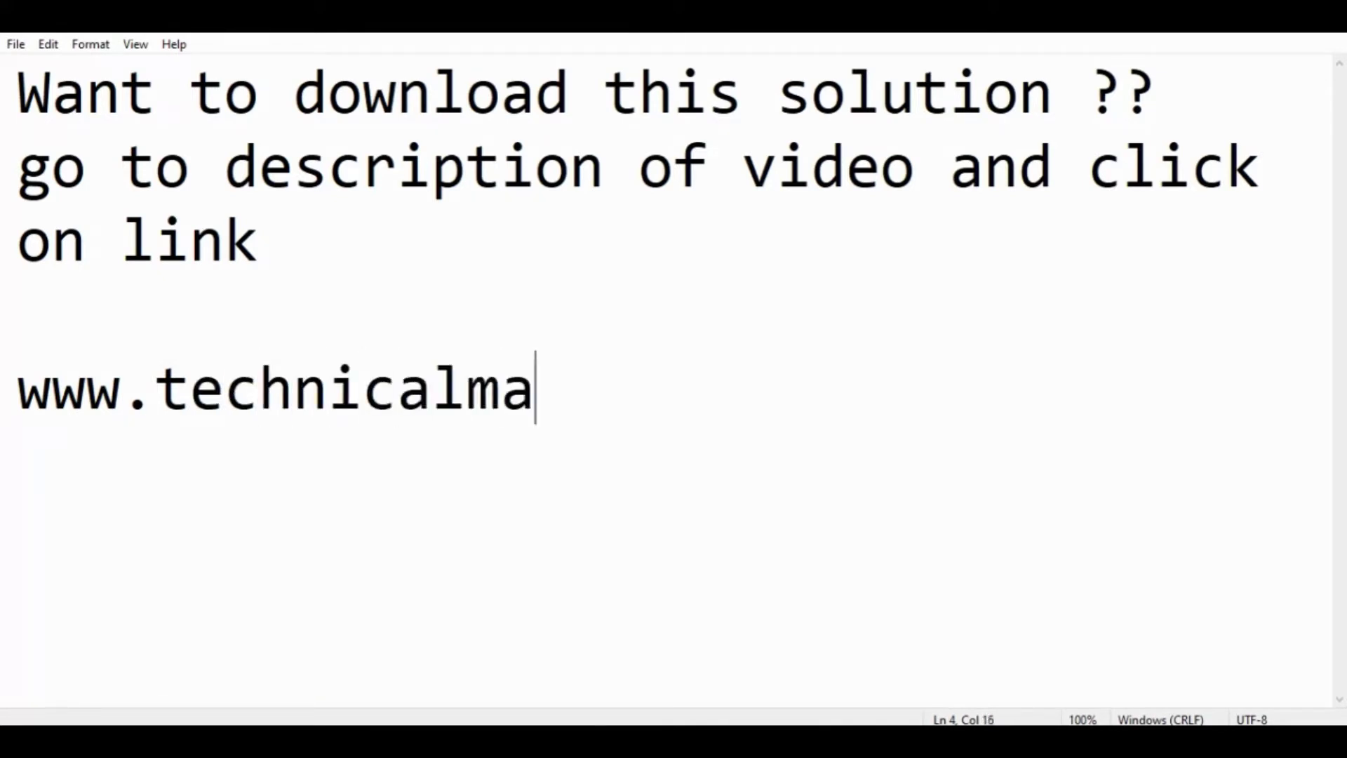
{"action": "type", "text": "li.com"}
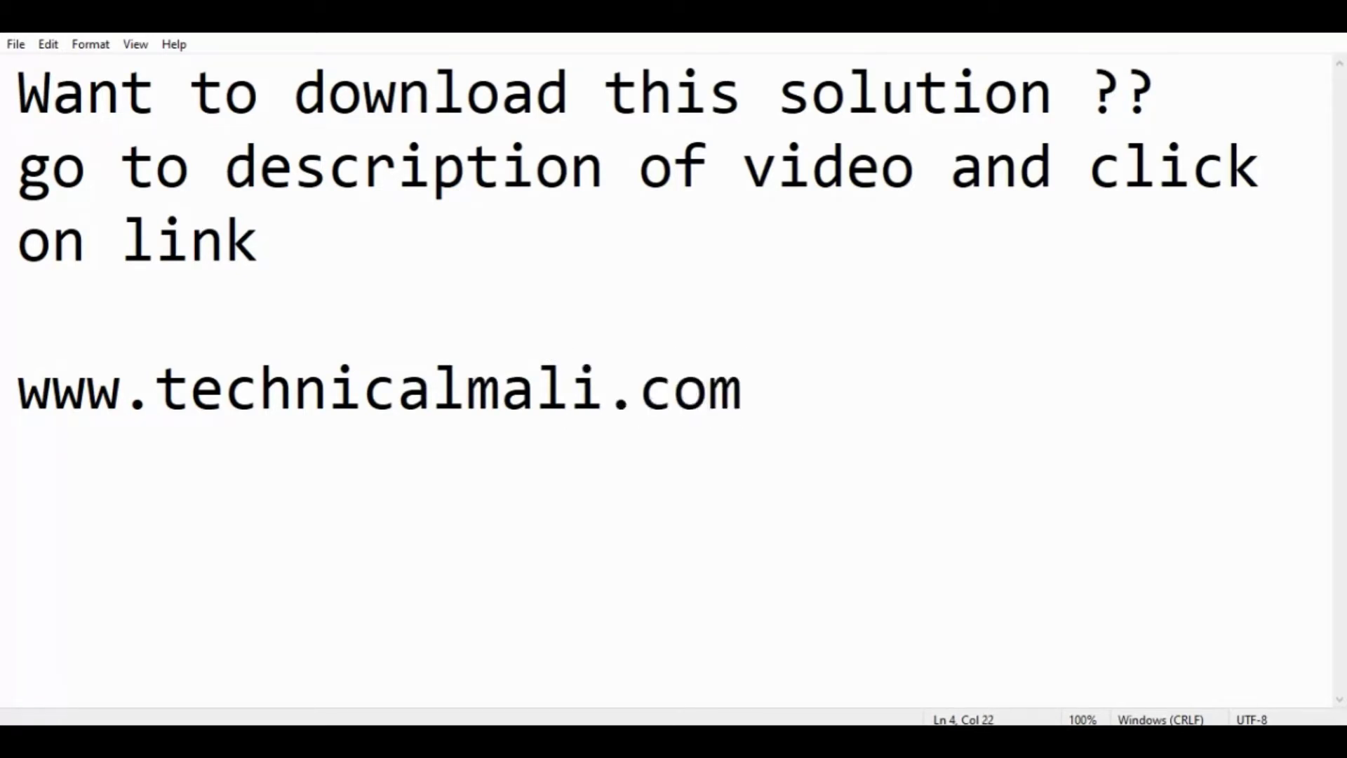
{"action": "type", "text": "k"}
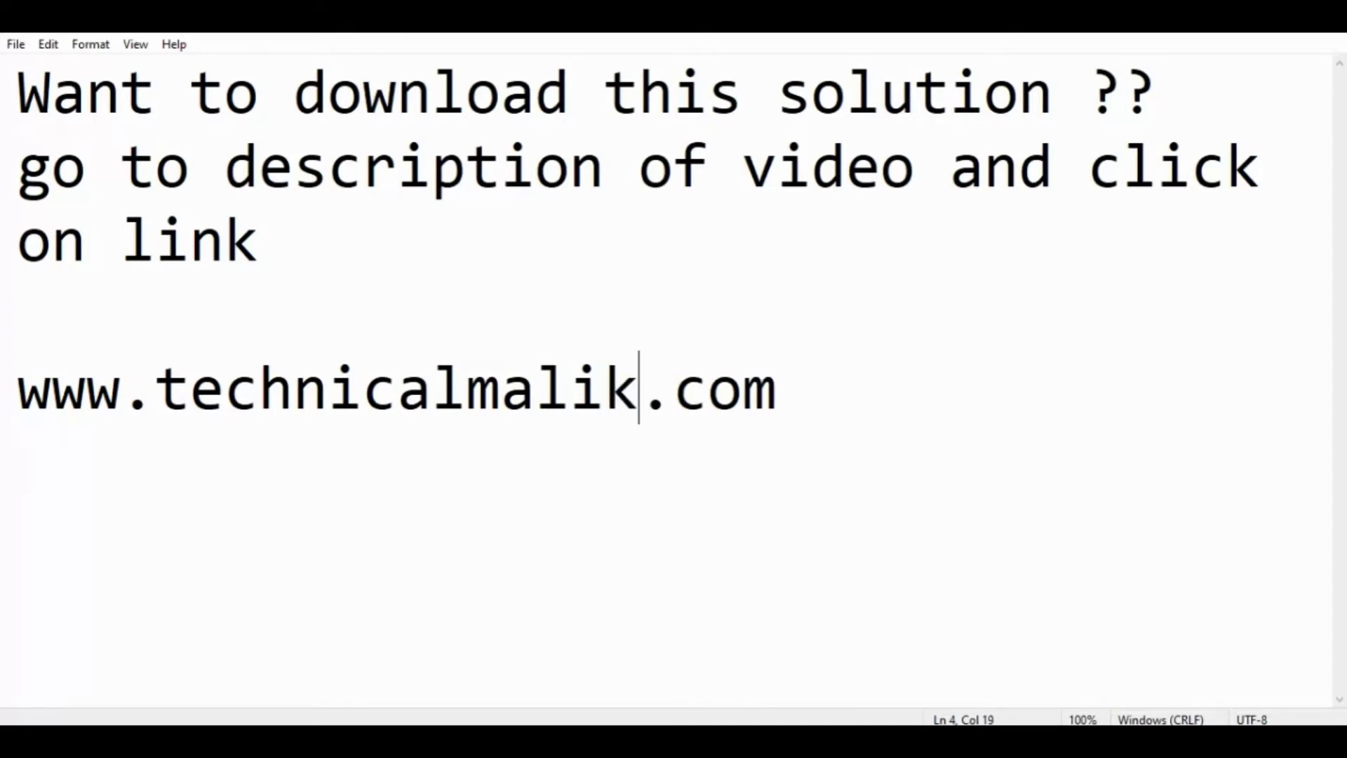
{"action": "left_click", "coordinate": [913, 386]}
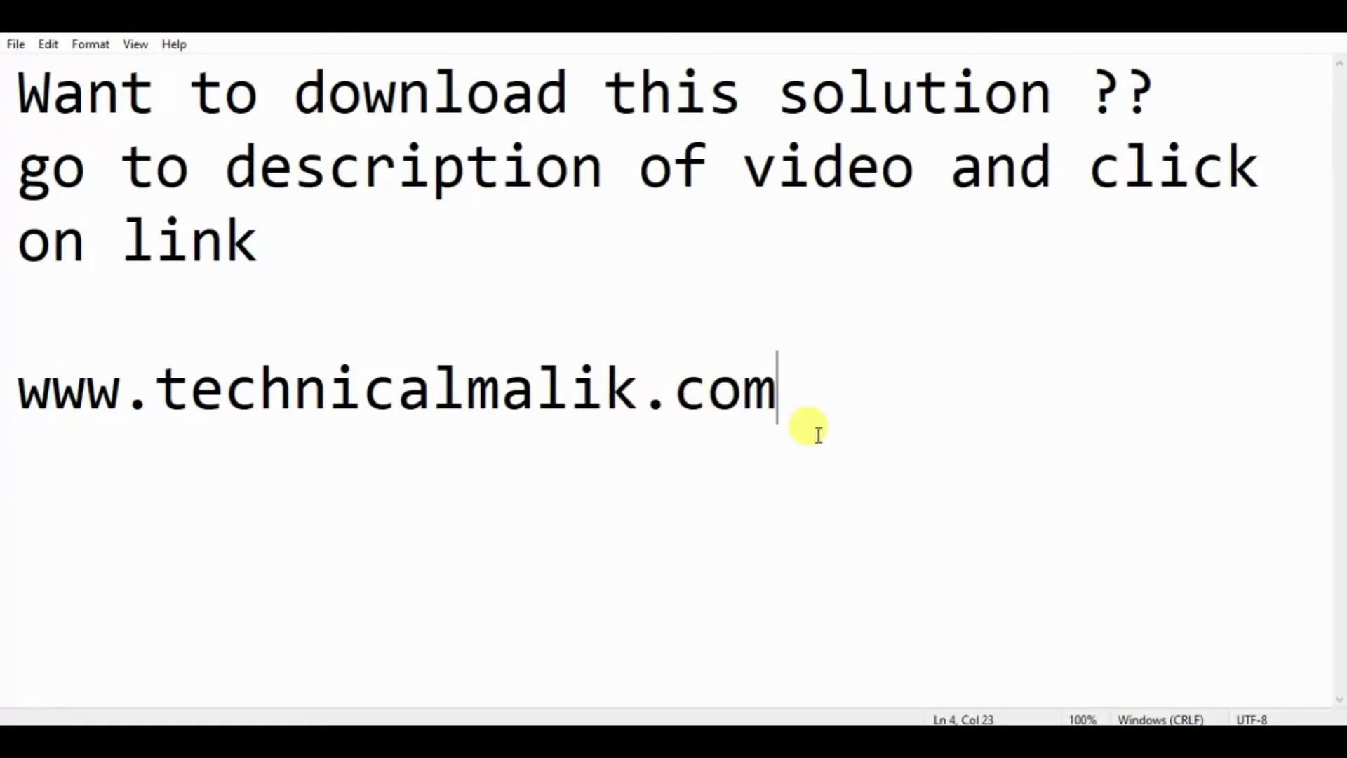
{"action": "key", "text": "ctrl+r"}
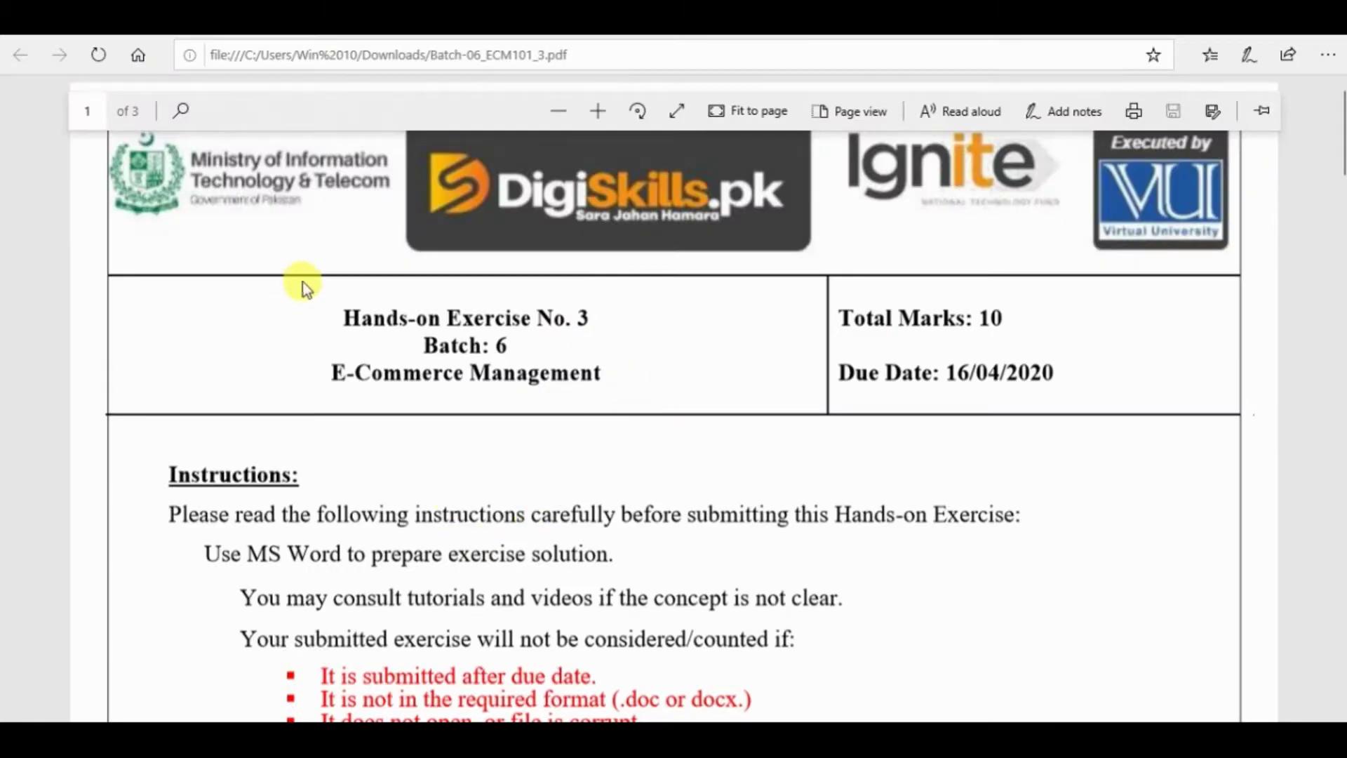
- Review the exercise title, batch and course name, then scroll on to the learning outcomes
{"action": "left_click_drag", "start_coordinate": [345, 317], "coordinate": [605, 373]}
{"action": "left_click", "coordinate": [541, 325]}
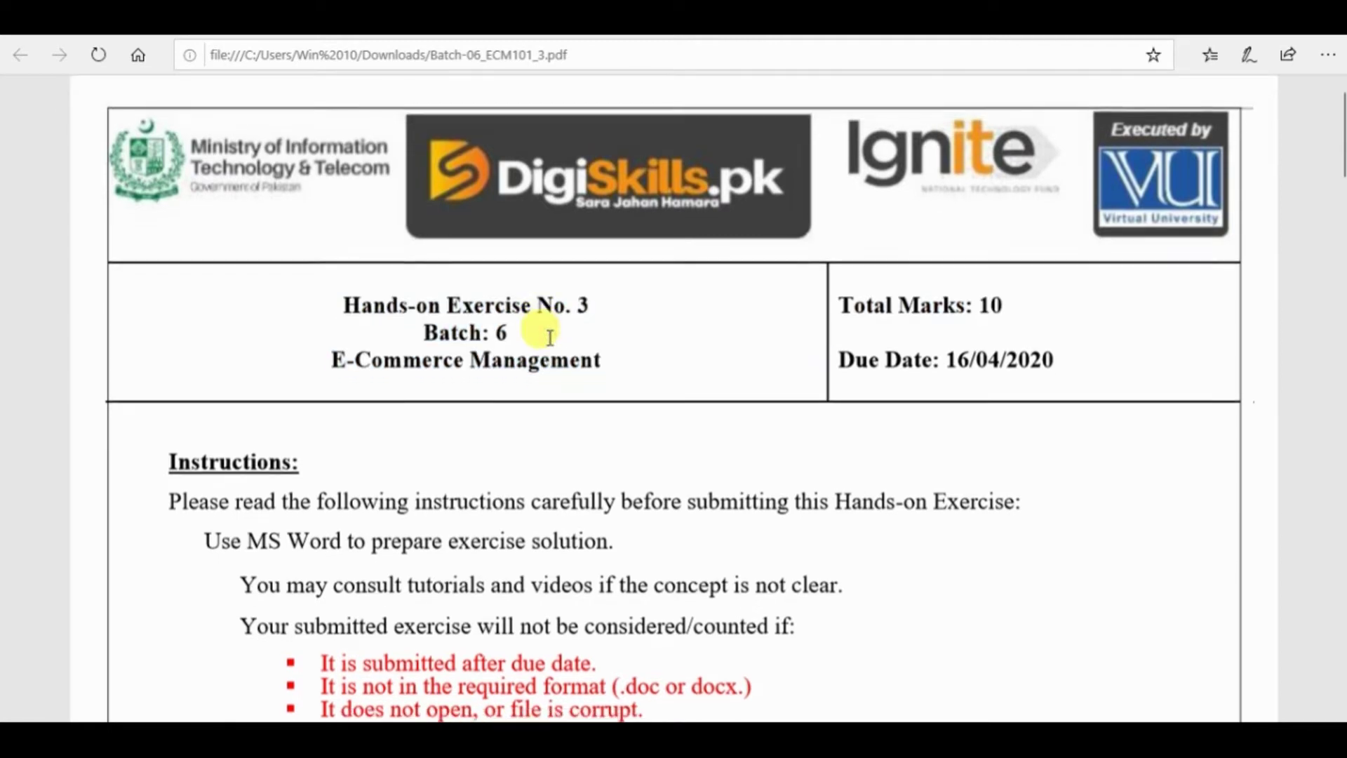
{"action": "scroll", "coordinate": [547, 330], "scroll_direction": "down", "scroll_amount": 3}
{"action": "scroll", "coordinate": [542, 325], "scroll_direction": "down", "scroll_amount": 5}
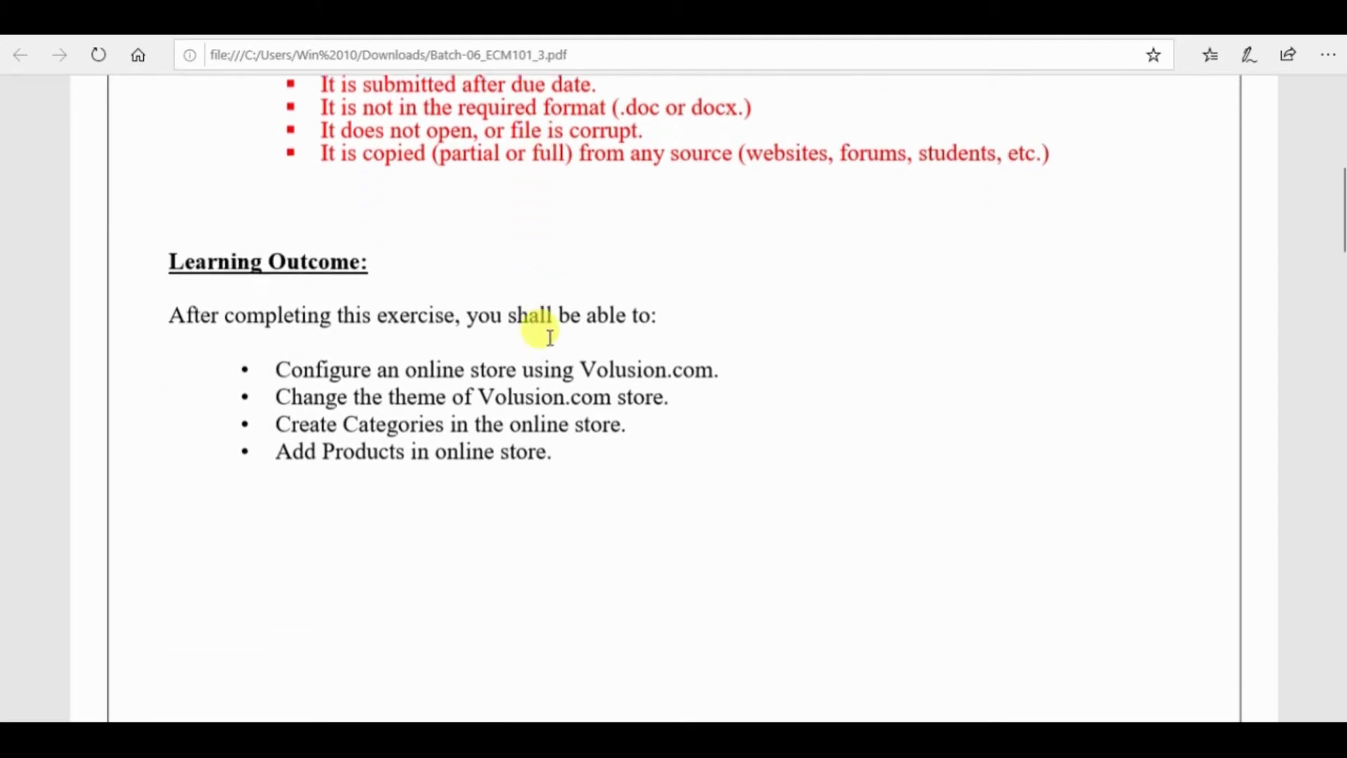
- Go through the learning outcome bullets (store theme, Create Categories, Add Products) and reach page 2
{"action": "left_click_drag", "start_coordinate": [169, 309], "coordinate": [644, 303]}
{"action": "left_click_drag", "start_coordinate": [276, 363], "coordinate": [685, 360]}
{"action": "left_click", "coordinate": [610, 385]}
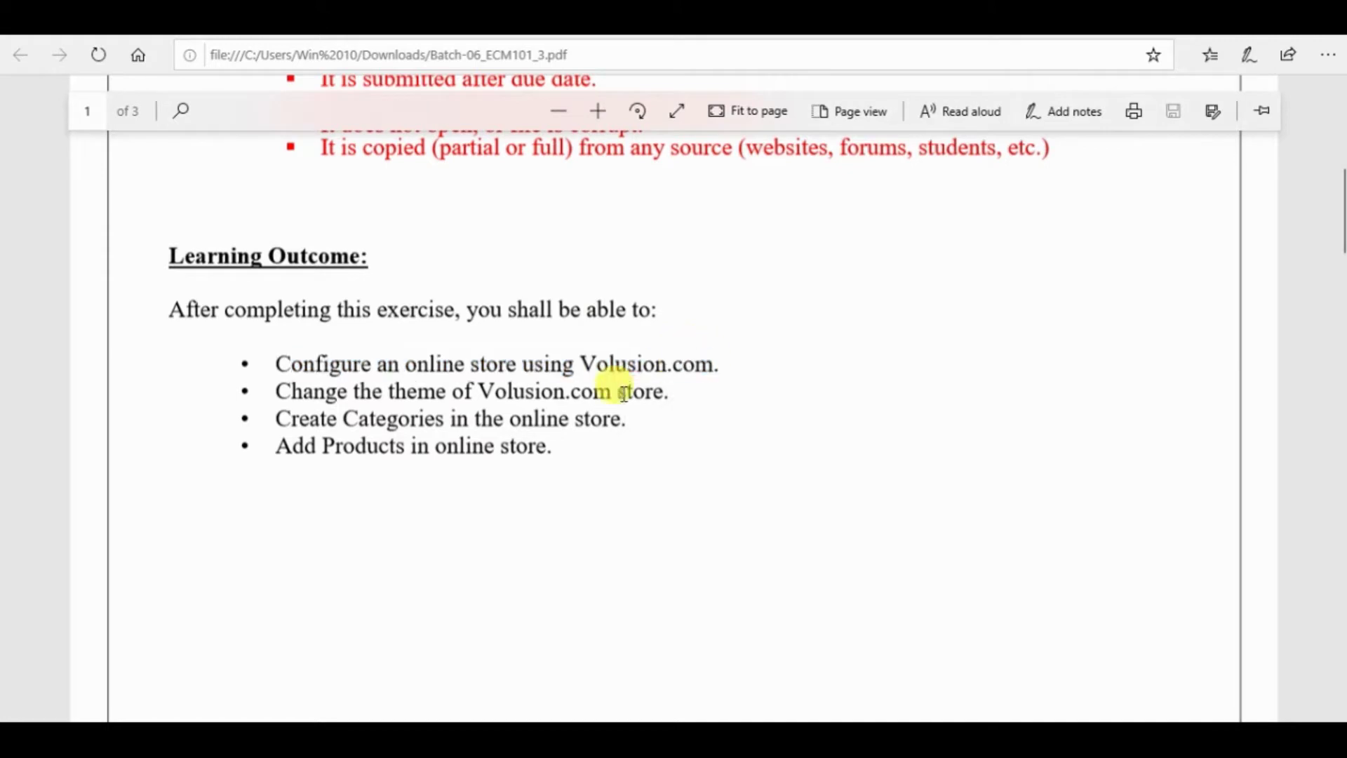
{"action": "left_click_drag", "start_coordinate": [309, 362], "coordinate": [709, 351]}
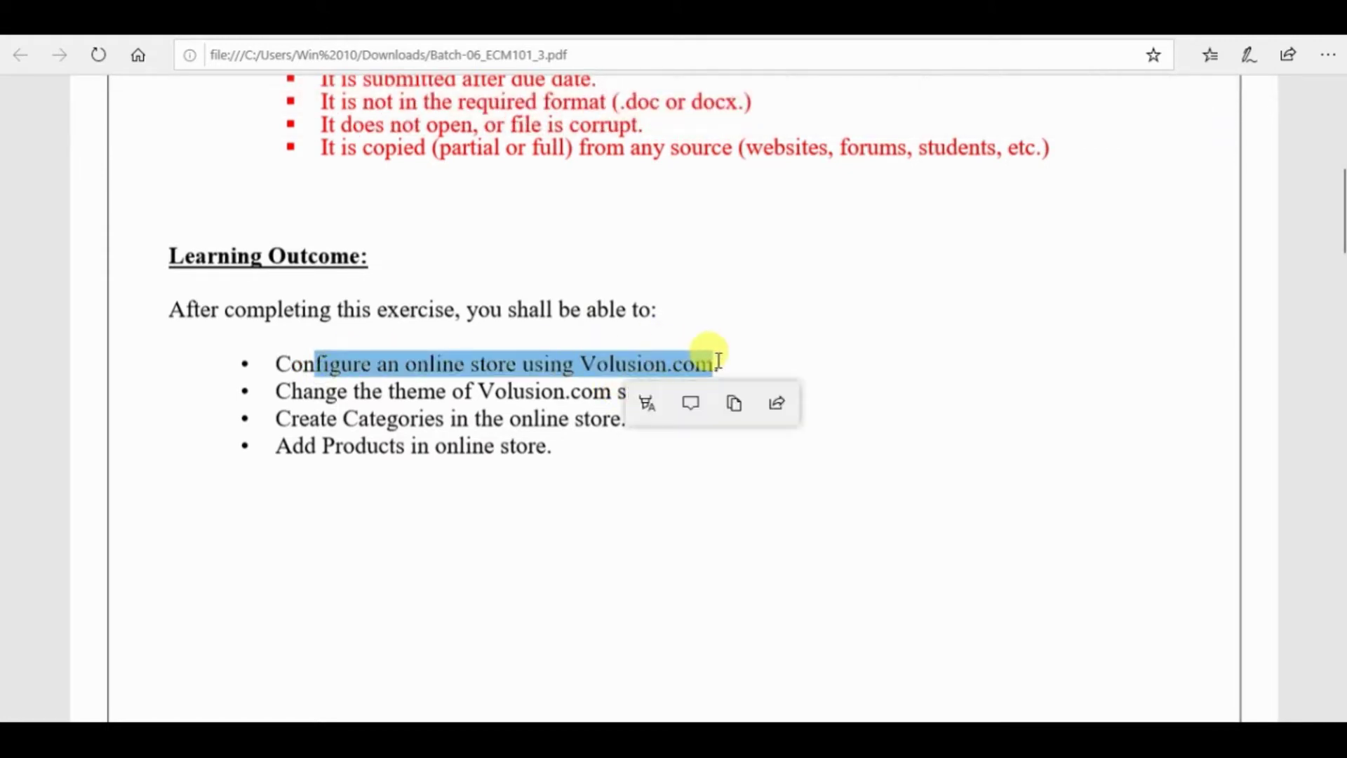
{"action": "left_click", "coordinate": [436, 367]}
{"action": "left_click_drag", "start_coordinate": [288, 388], "coordinate": [673, 373]}
{"action": "left_click", "coordinate": [678, 373]}
{"action": "left_click_drag", "start_coordinate": [277, 418], "coordinate": [618, 418]}
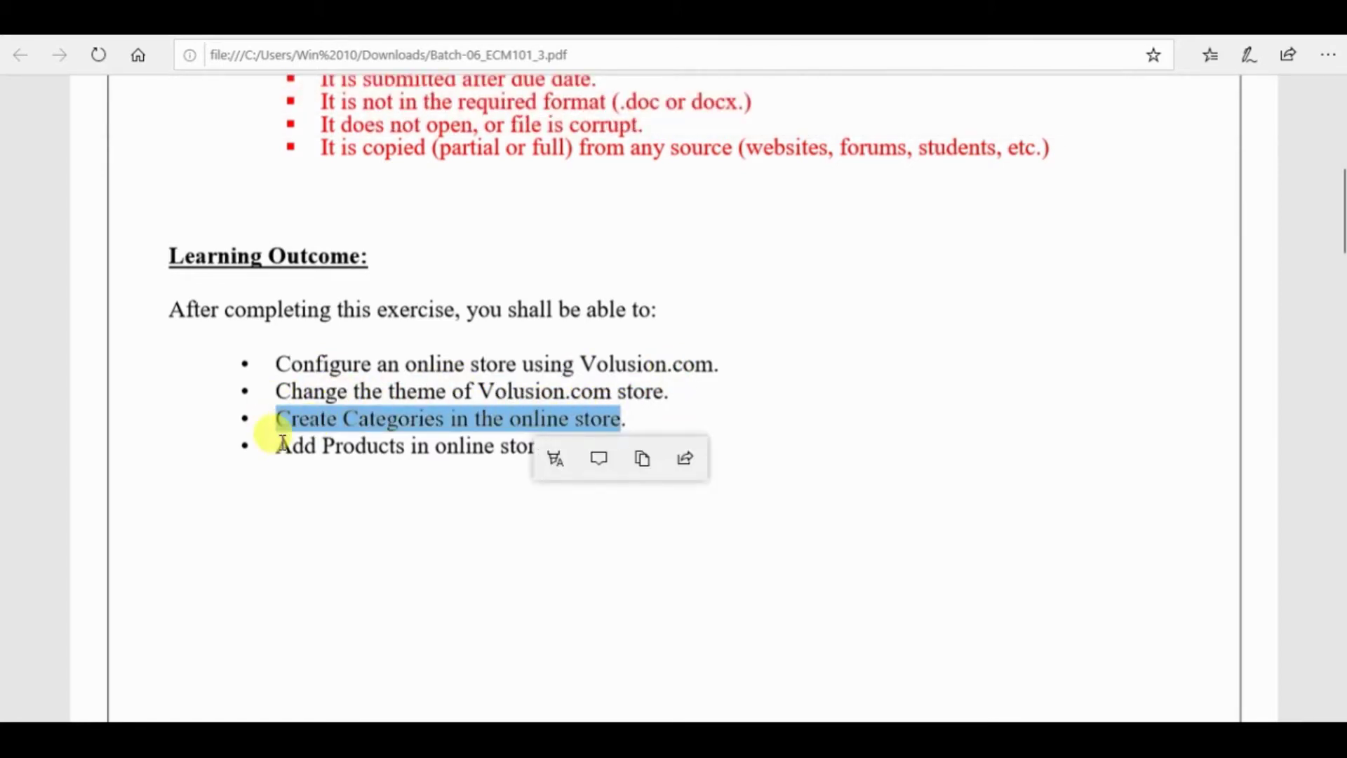
{"action": "left_click_drag", "start_coordinate": [275, 446], "coordinate": [526, 452]}
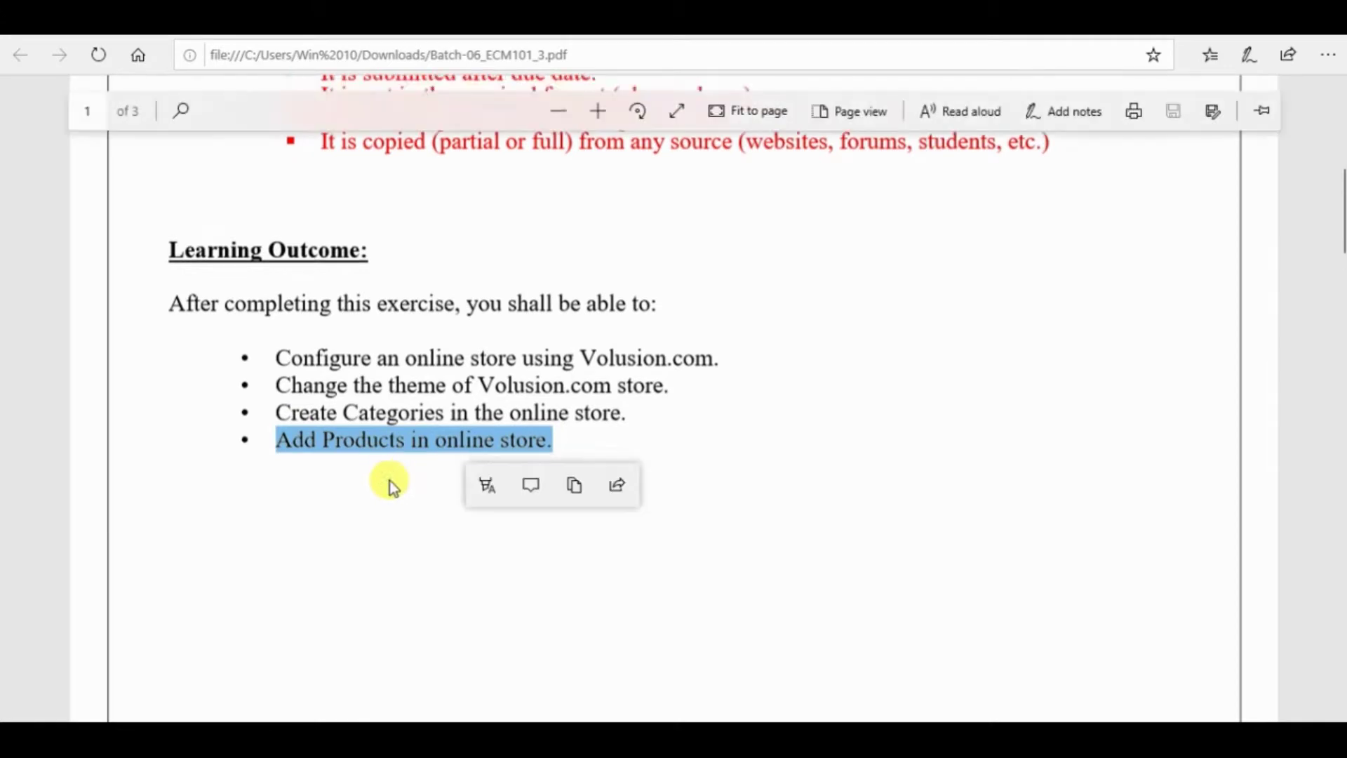
{"action": "scroll", "coordinate": [390, 481], "scroll_direction": "down", "scroll_amount": 8}
{"action": "scroll", "coordinate": [390, 481], "scroll_direction": "down", "scroll_amount": 7}
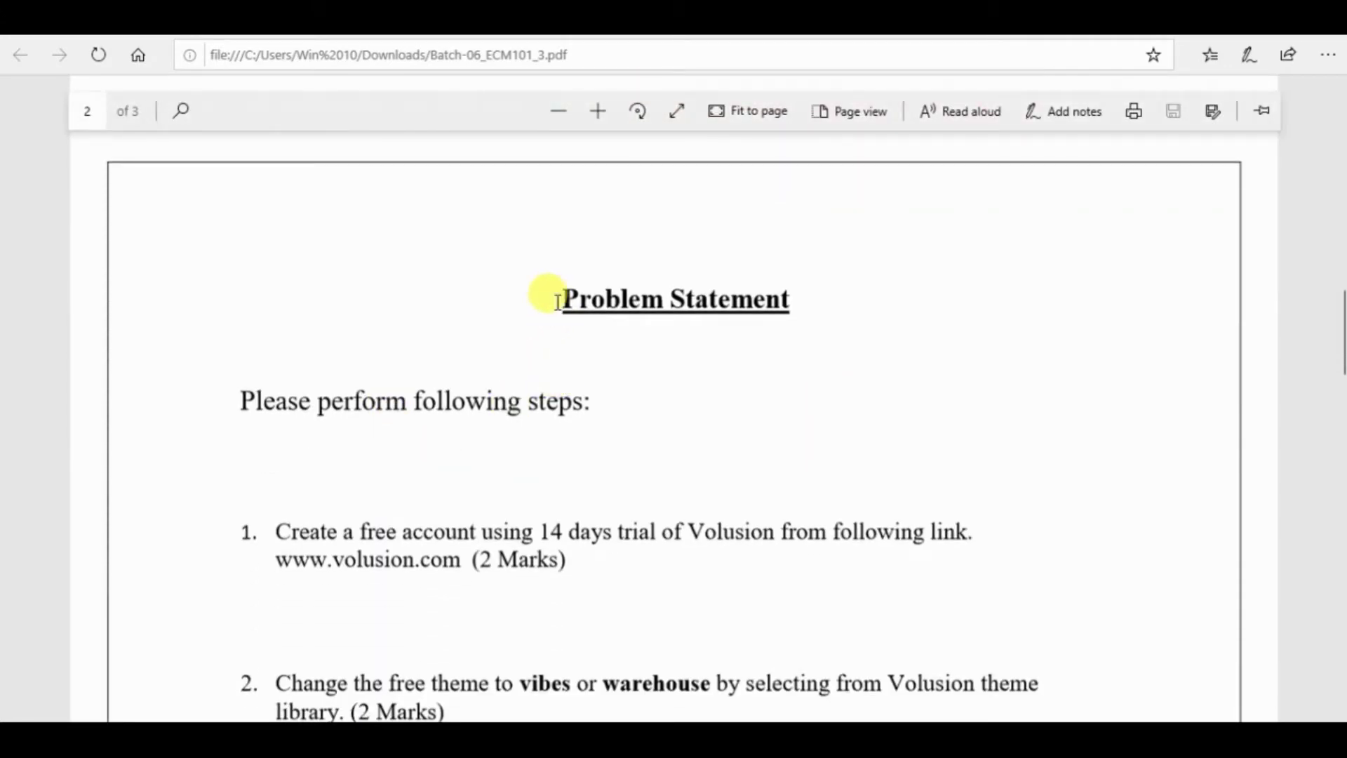
- Highlight the Problem Statement heading and step 1's sentence in yellow
{"action": "left_click_drag", "start_coordinate": [558, 301], "coordinate": [793, 300]}
{"action": "left_click", "coordinate": [730, 340]}
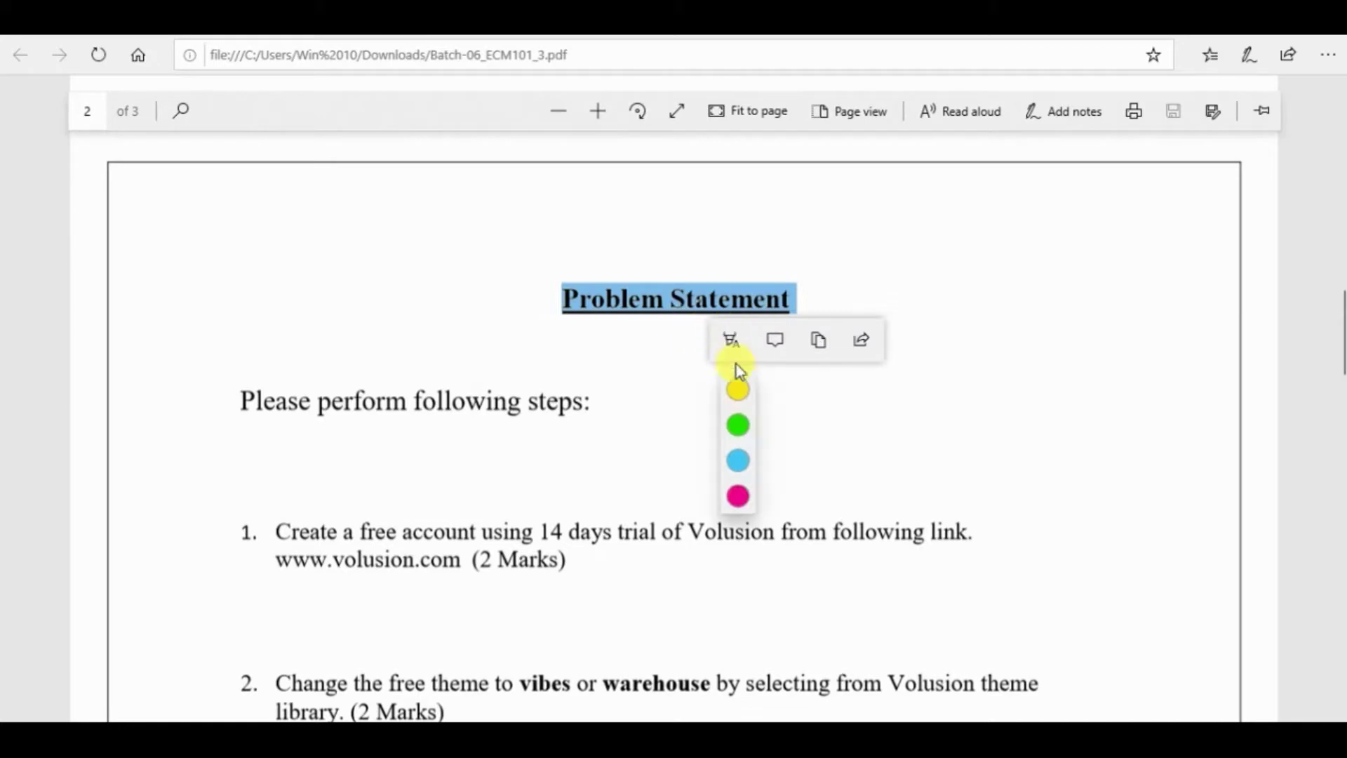
{"action": "left_click", "coordinate": [737, 390]}
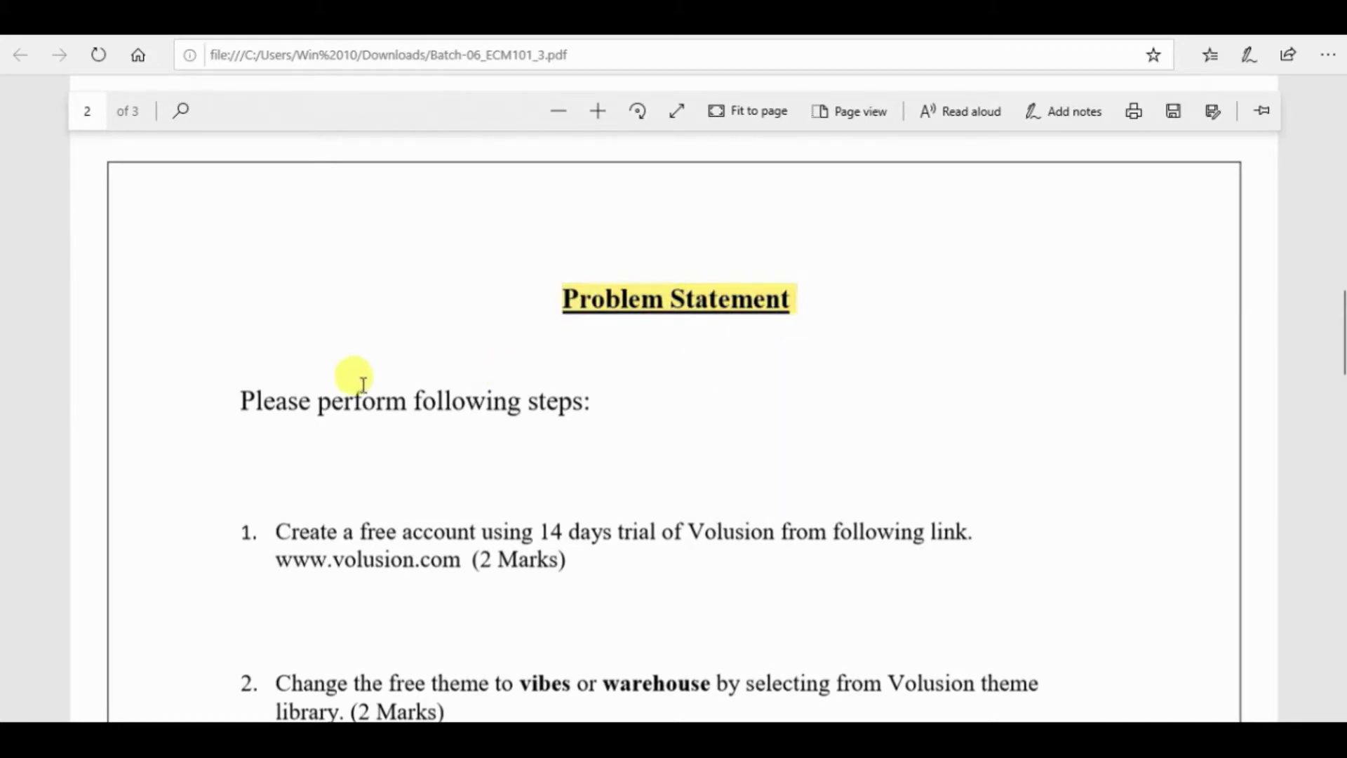
{"action": "left_click_drag", "start_coordinate": [253, 397], "coordinate": [583, 401]}
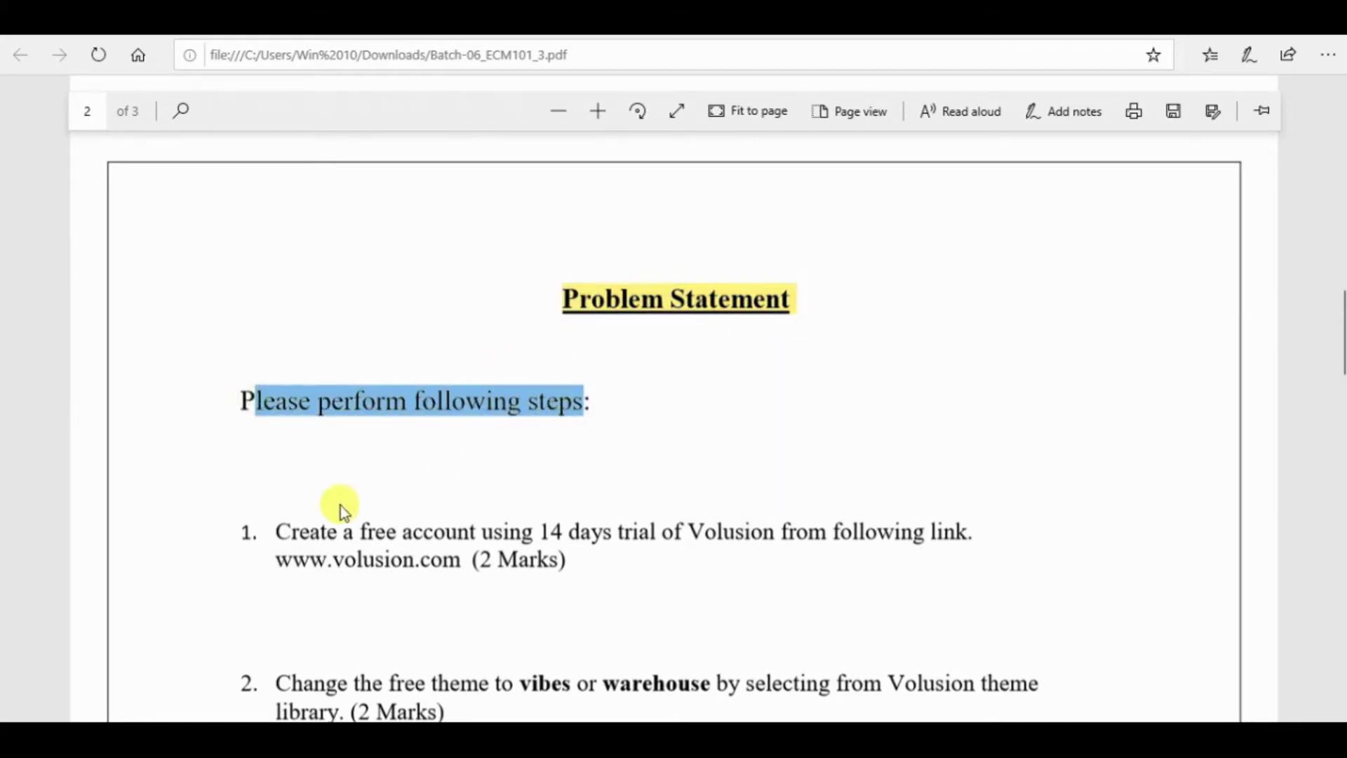
{"action": "left_click_drag", "start_coordinate": [276, 531], "coordinate": [957, 533]}
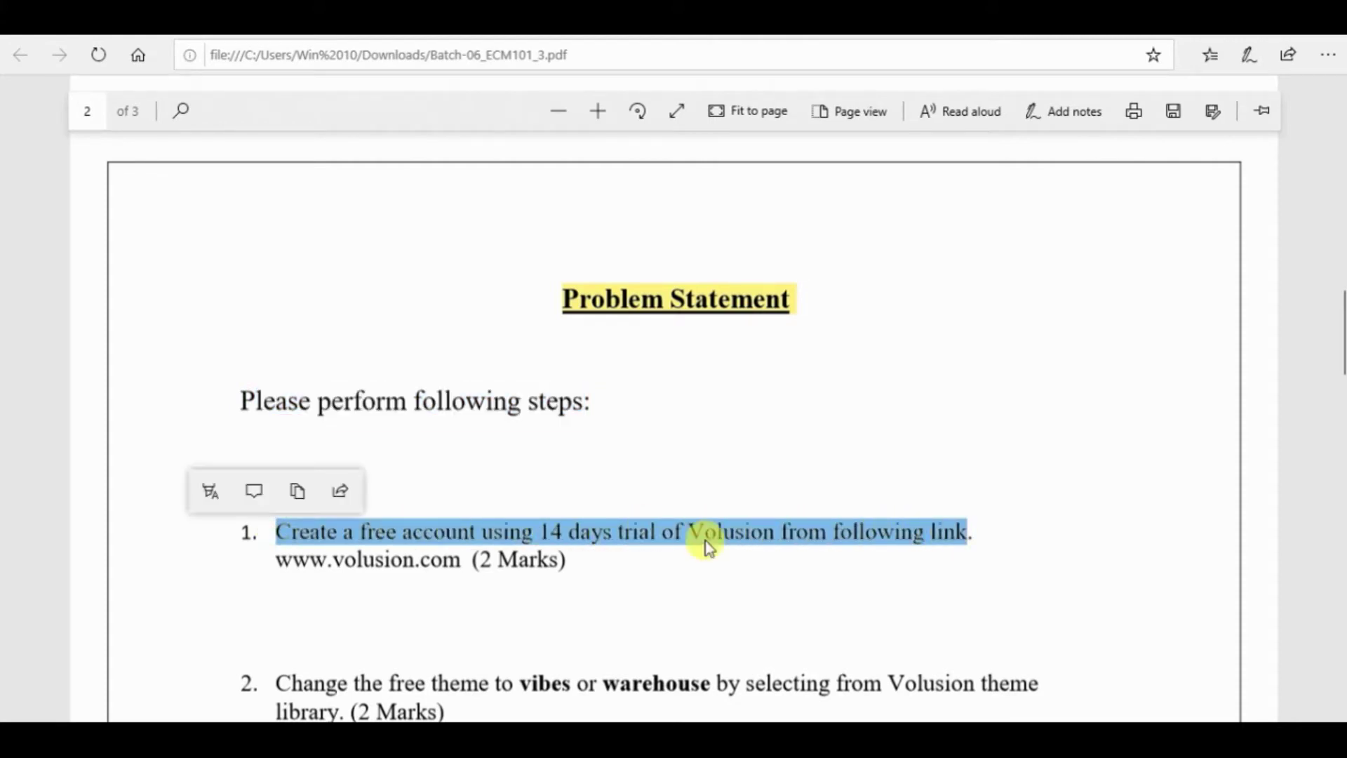
{"action": "left_click", "coordinate": [210, 489]}
{"action": "left_click", "coordinate": [214, 545]}
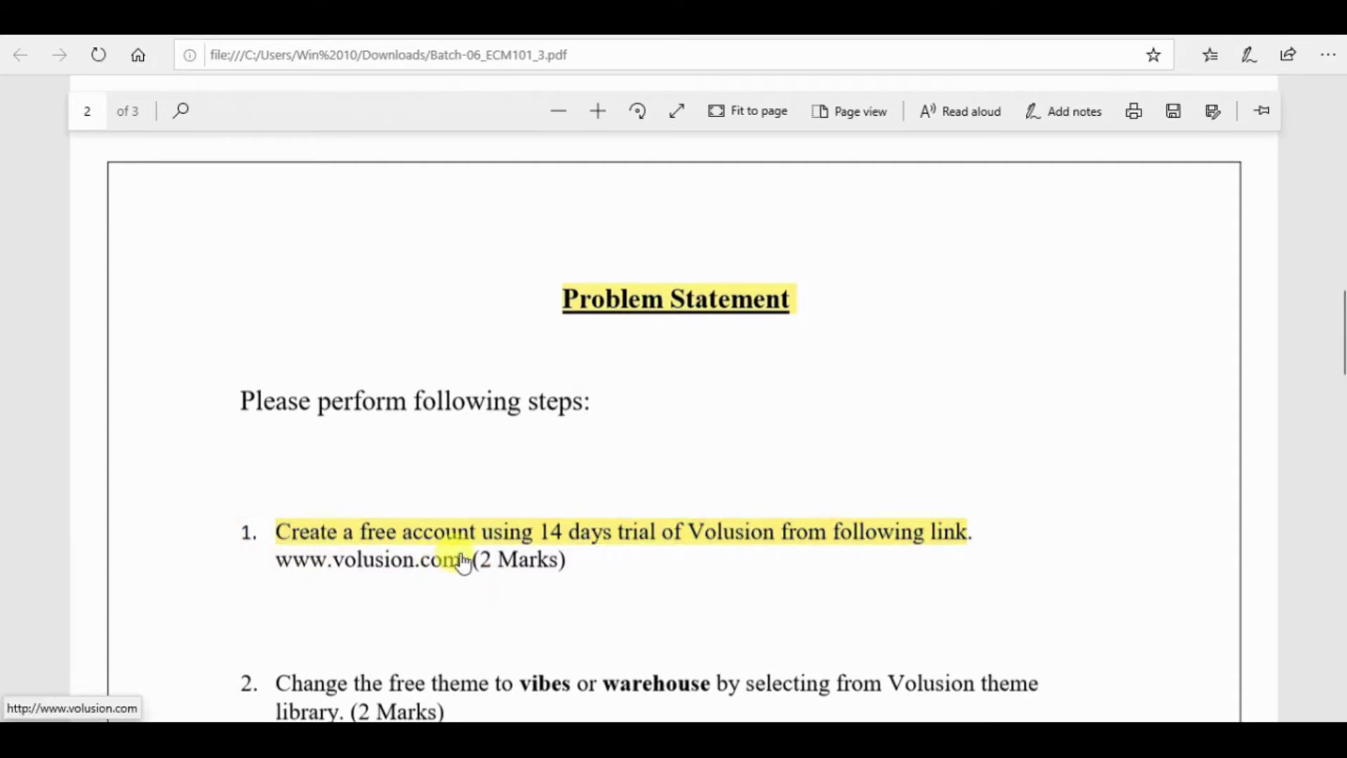
{"action": "scroll", "coordinate": [845, 493], "scroll_direction": "down", "scroll_amount": 1}
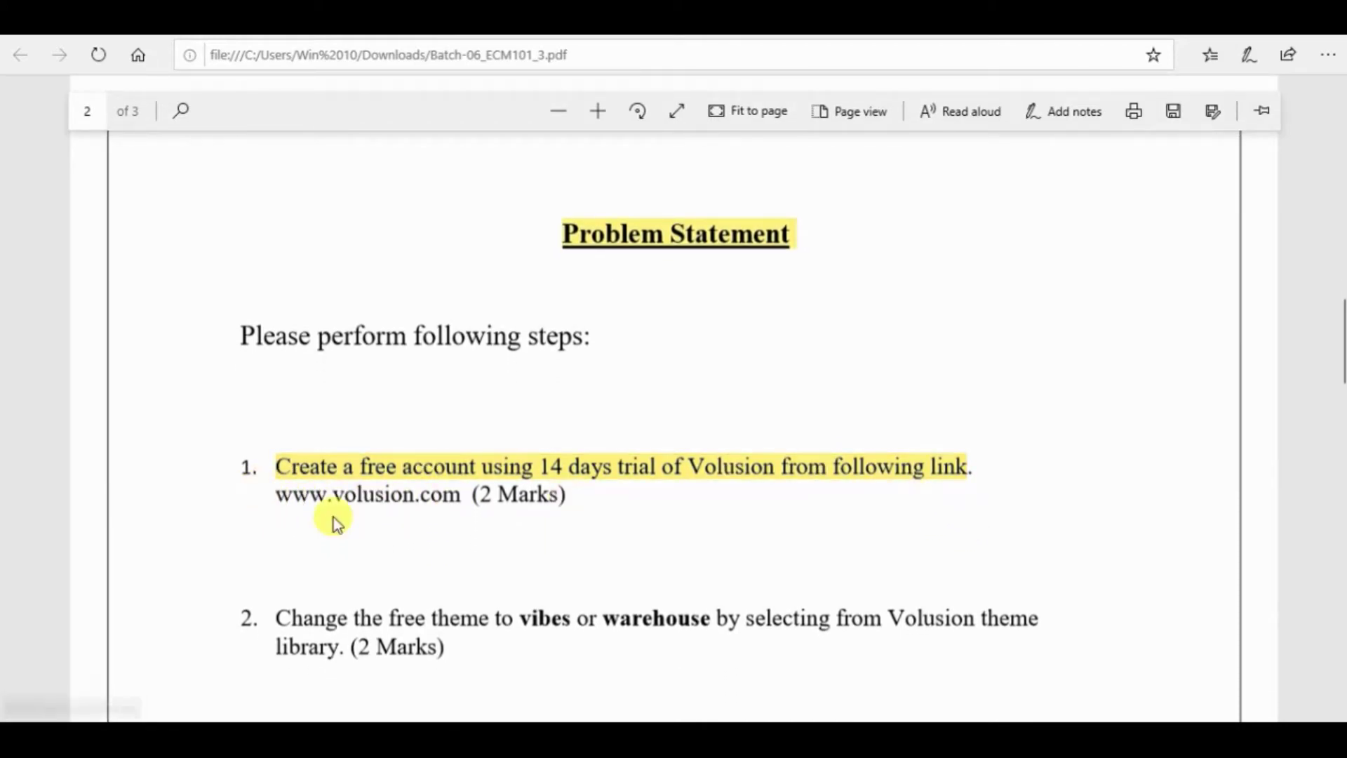
{"action": "left_click", "coordinate": [352, 499]}
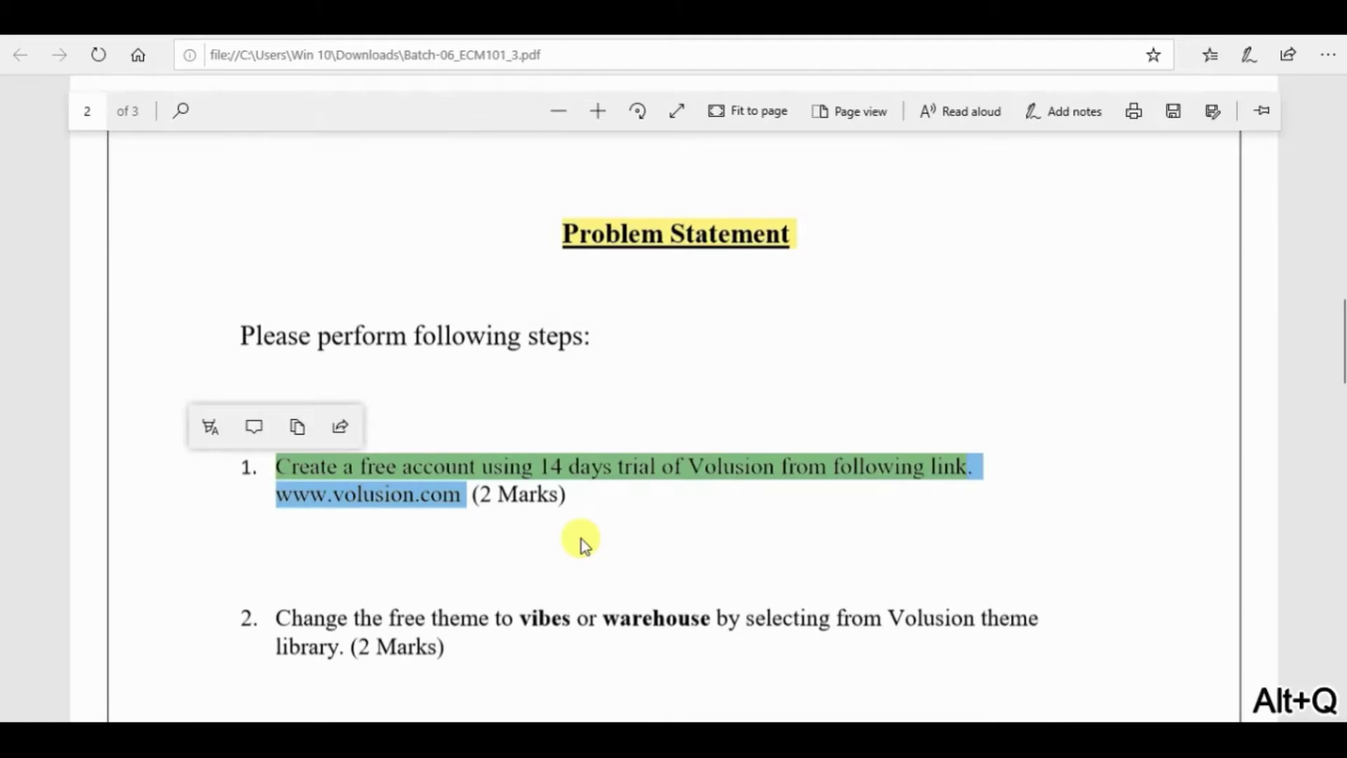
{"action": "left_click", "coordinate": [625, 552]}
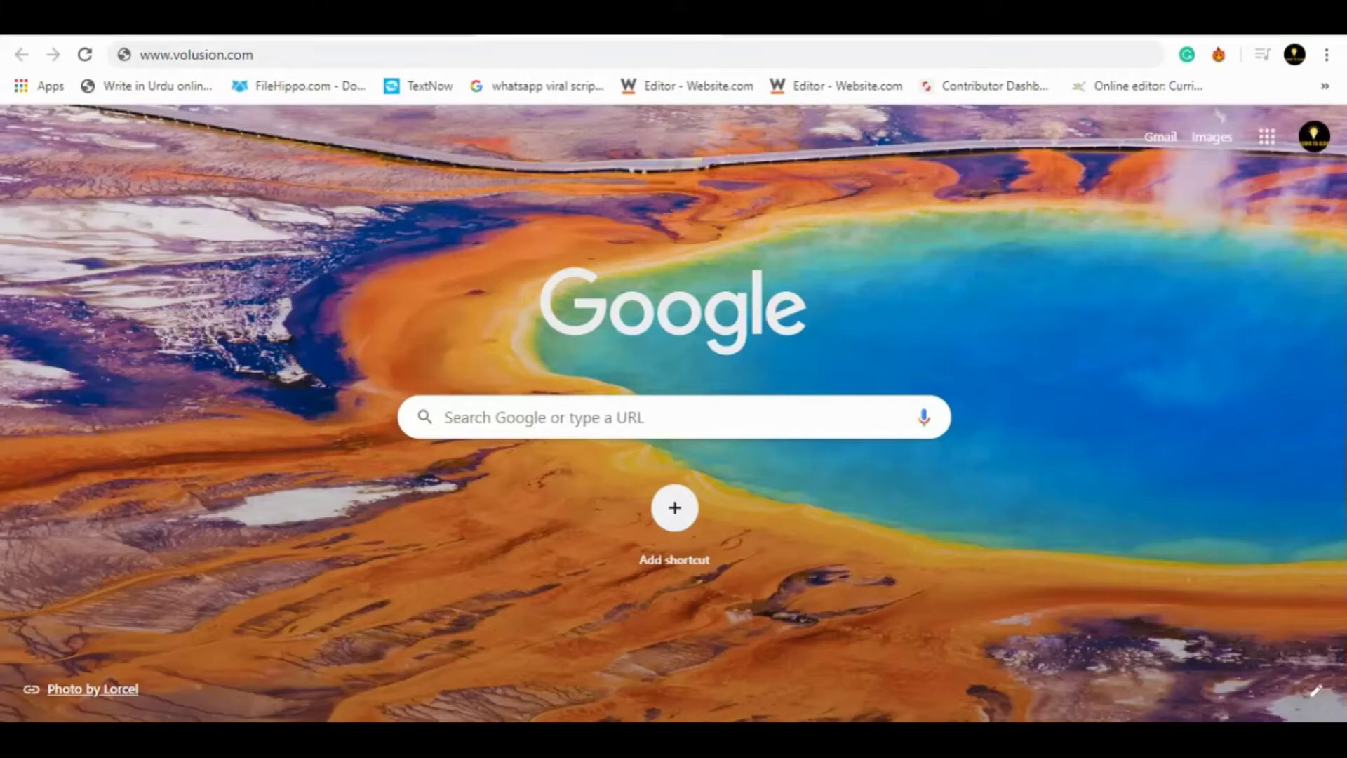
{"action": "left_click", "coordinate": [272, 63]}
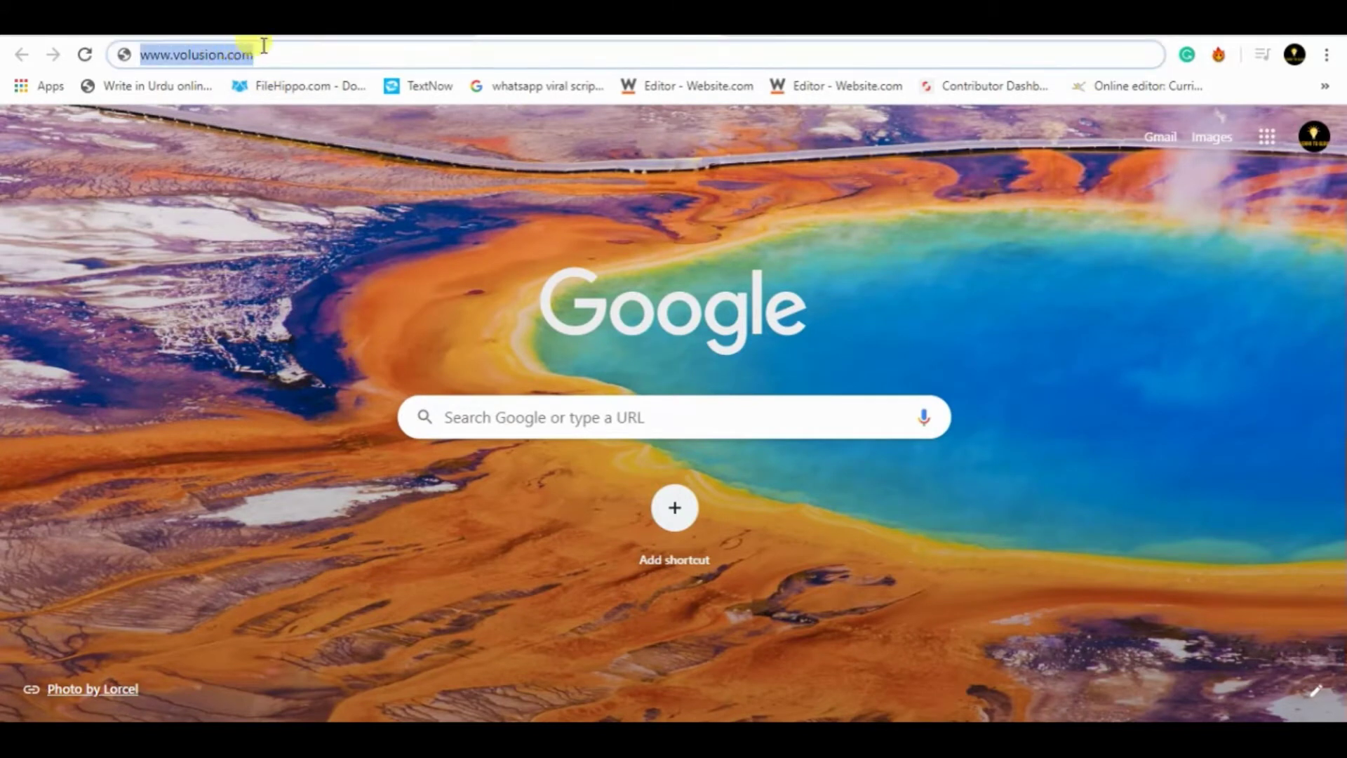
{"action": "key", "text": "Return"}
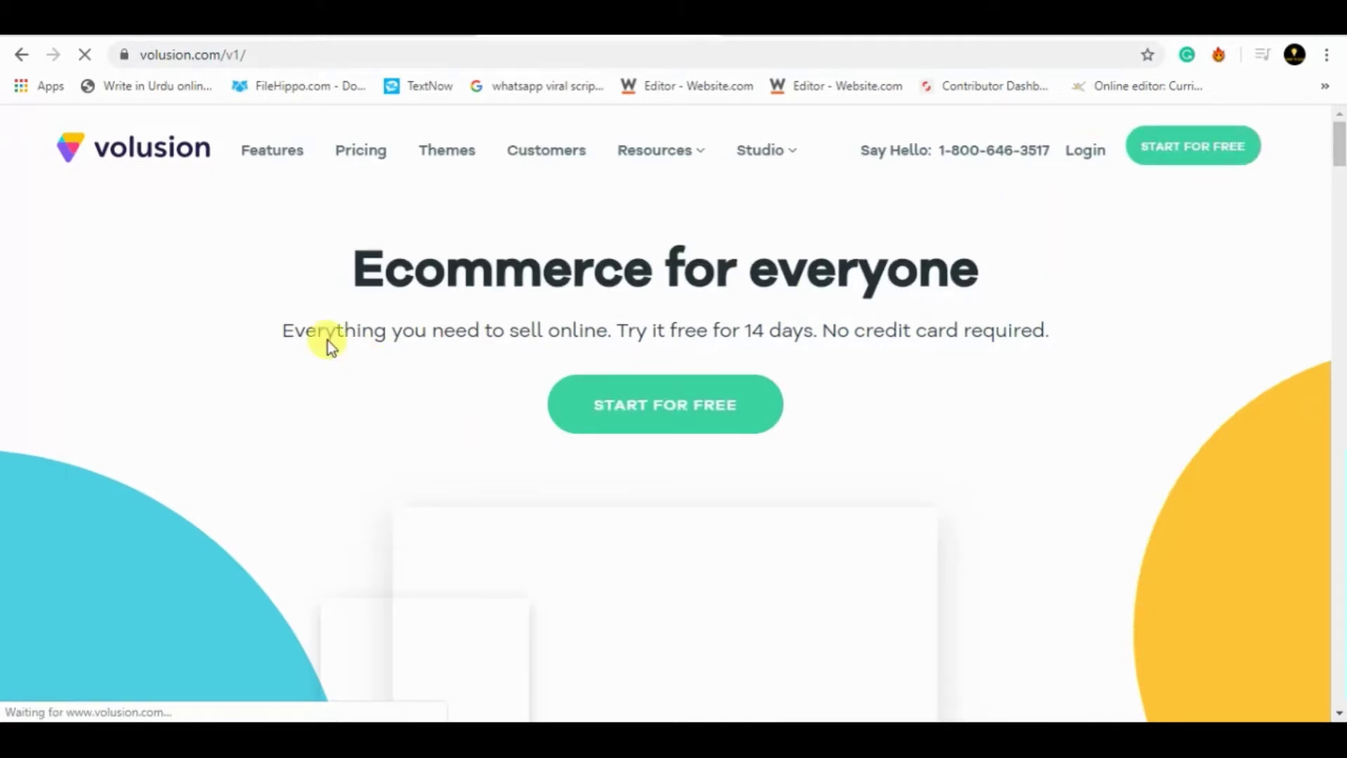
{"action": "left_click_drag", "start_coordinate": [295, 329], "coordinate": [1065, 344]}
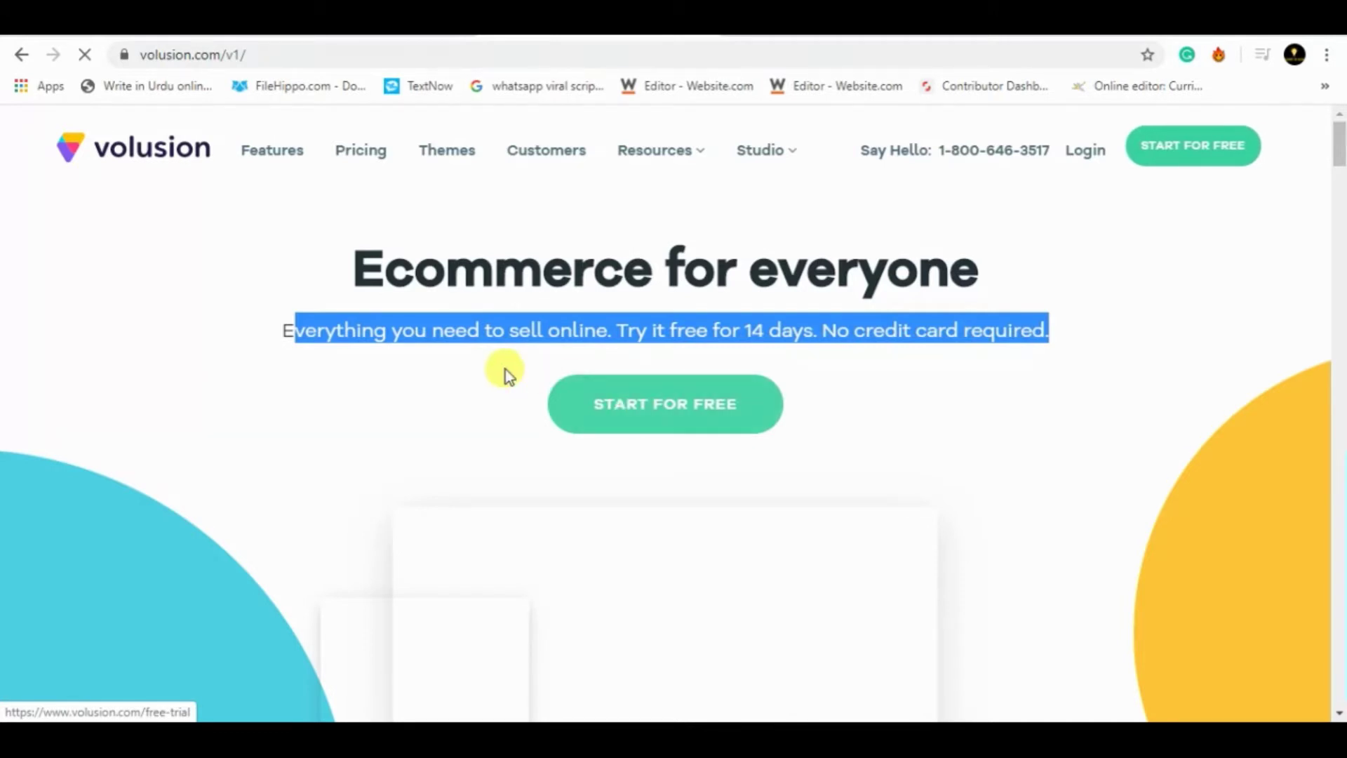
{"action": "left_click", "coordinate": [476, 374]}
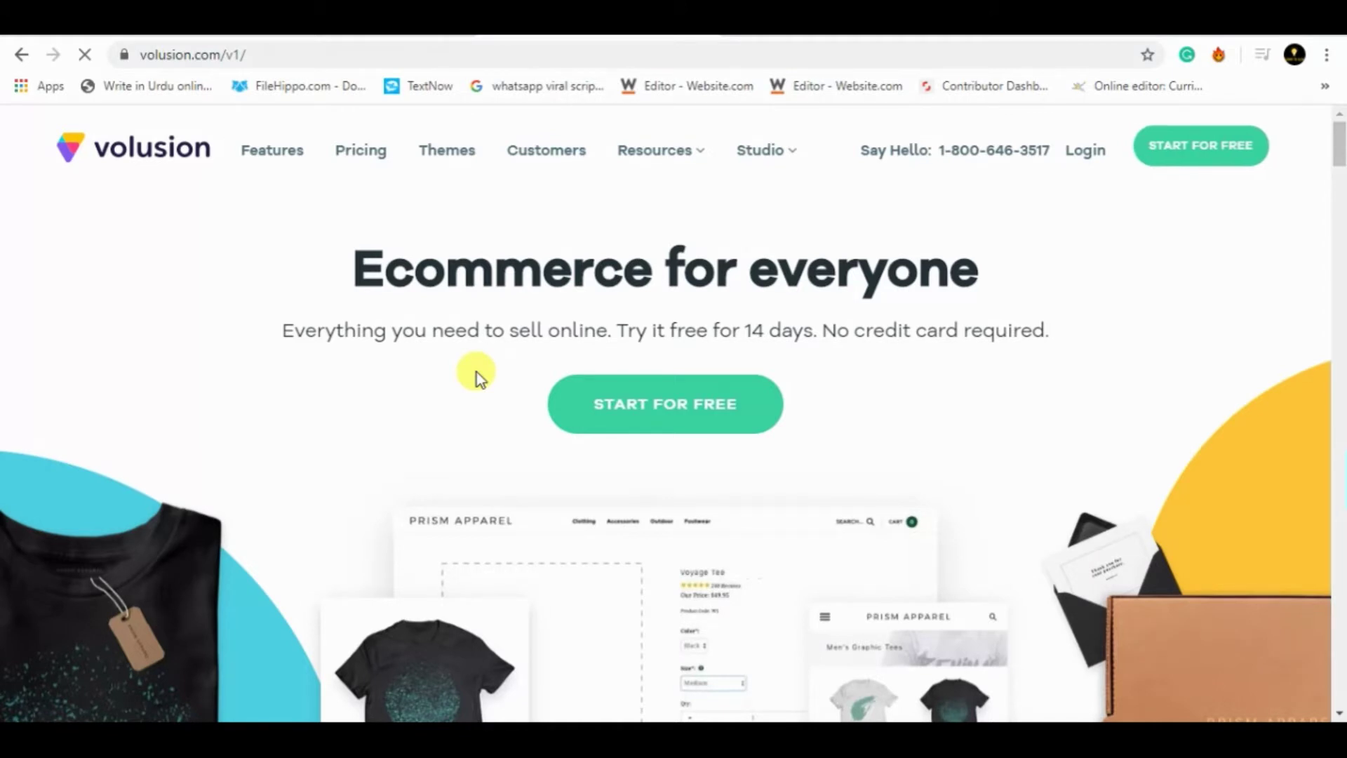
{"action": "key", "text": "ctrl+shift"}
{"action": "key", "text": "alt+q"}
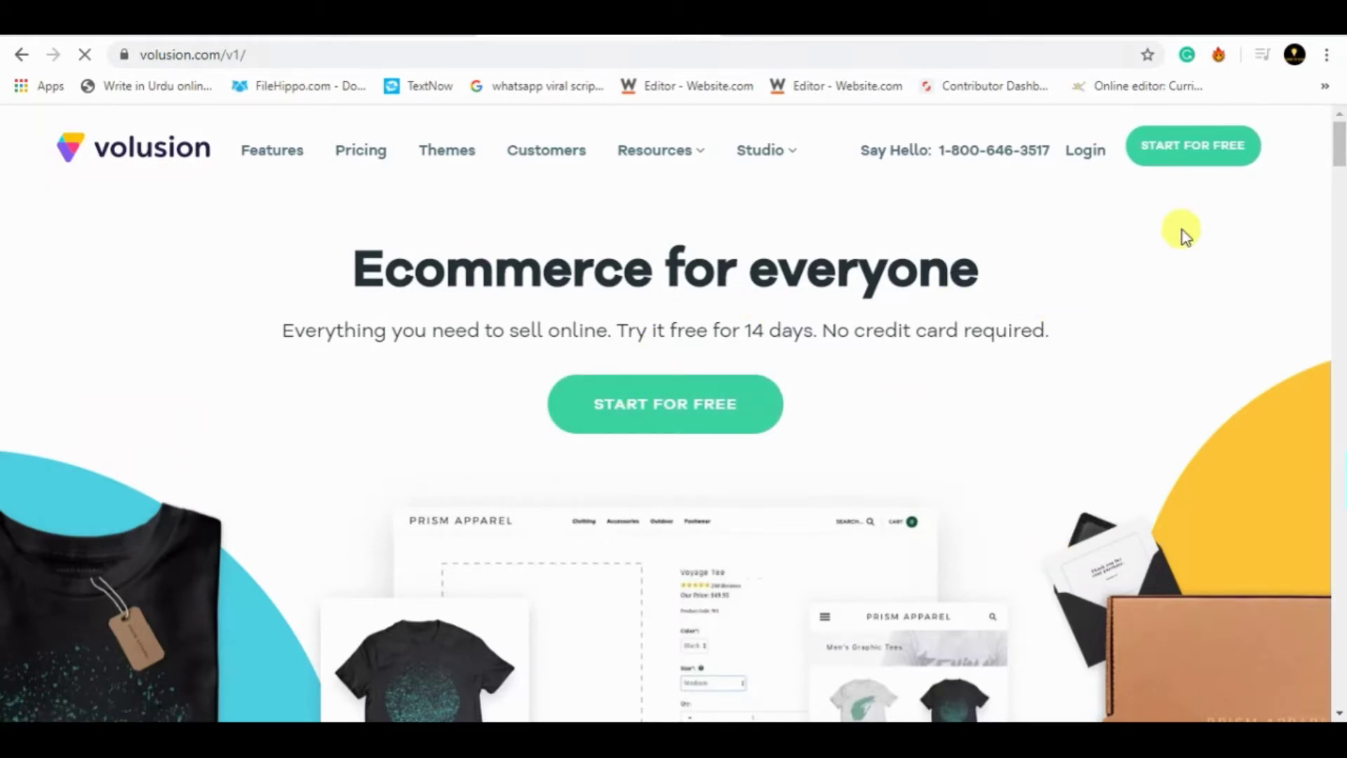
{"action": "key", "text": "ctrl+shift"}
{"action": "key", "text": "alt+q"}
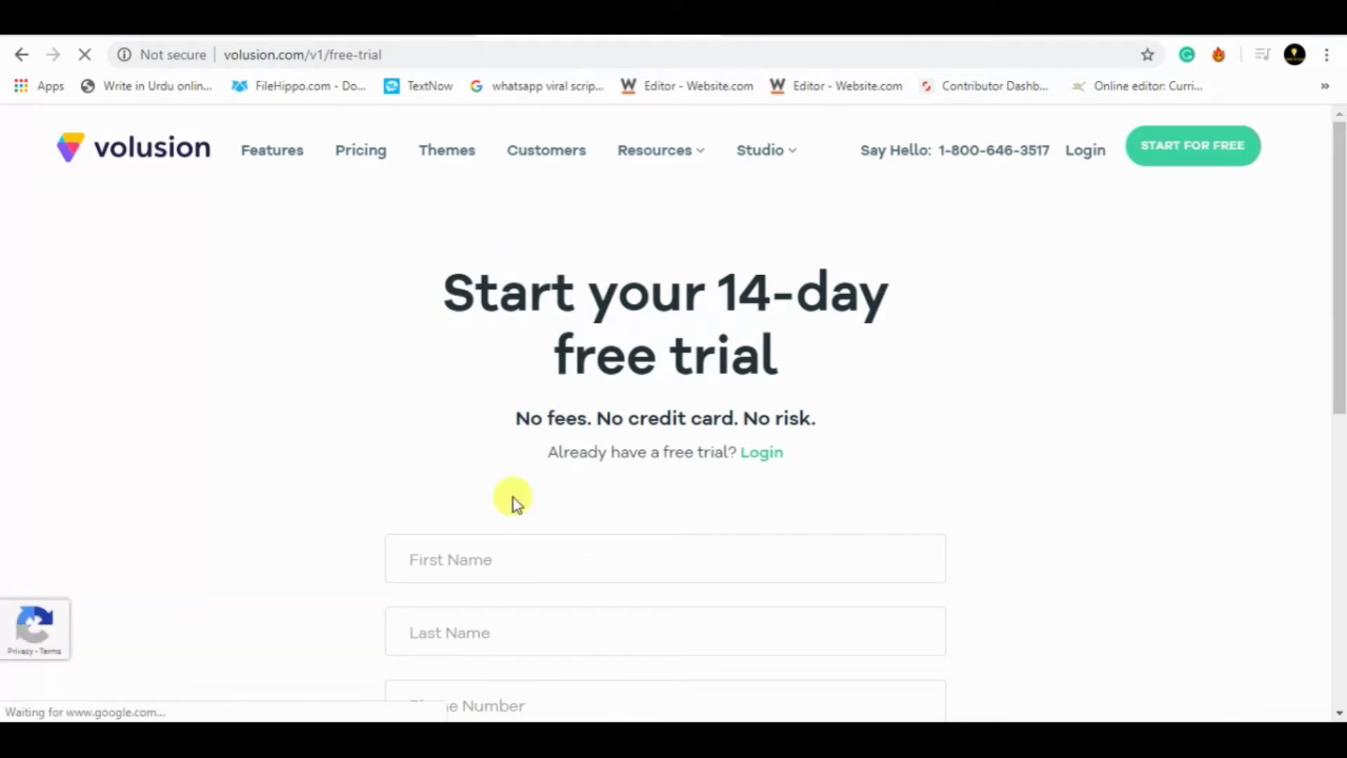
{"action": "left_click_drag", "start_coordinate": [1338, 308], "coordinate": [1340, 372]}
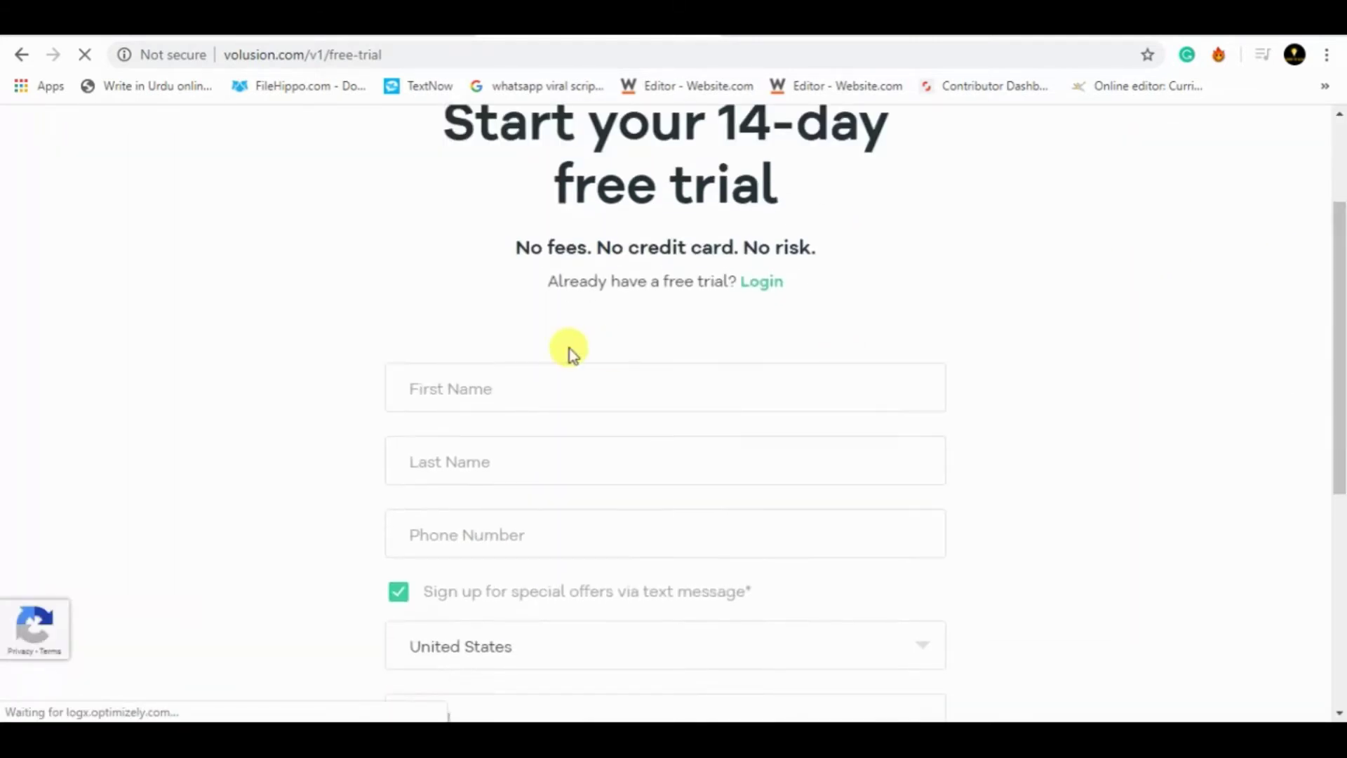
- Fill in the first and last name from saved details and paste the phone number
{"action": "left_click", "coordinate": [526, 389]}
{"action": "left_click", "coordinate": [414, 449]}
{"action": "key", "text": "alt+q"}
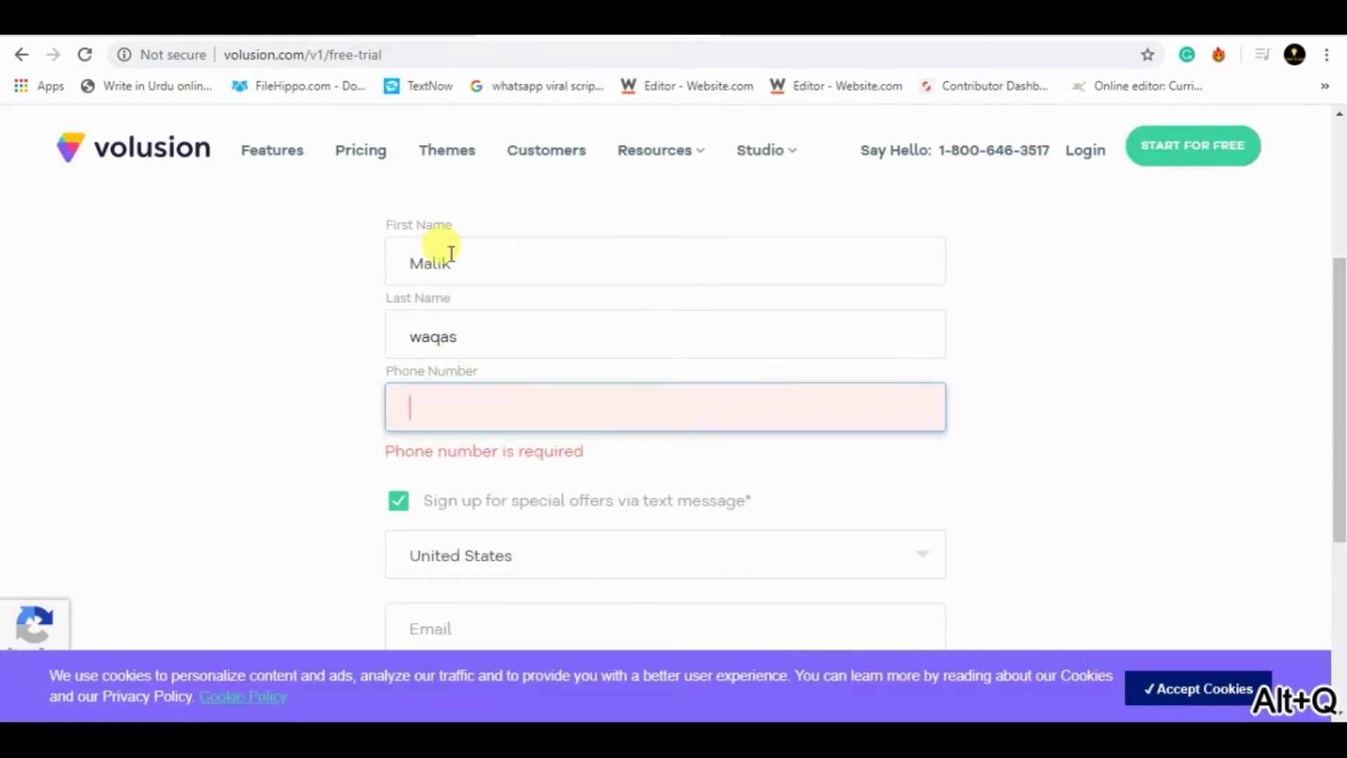
{"action": "left_click", "coordinate": [500, 337]}
{"action": "key", "text": "ctrl+v"}
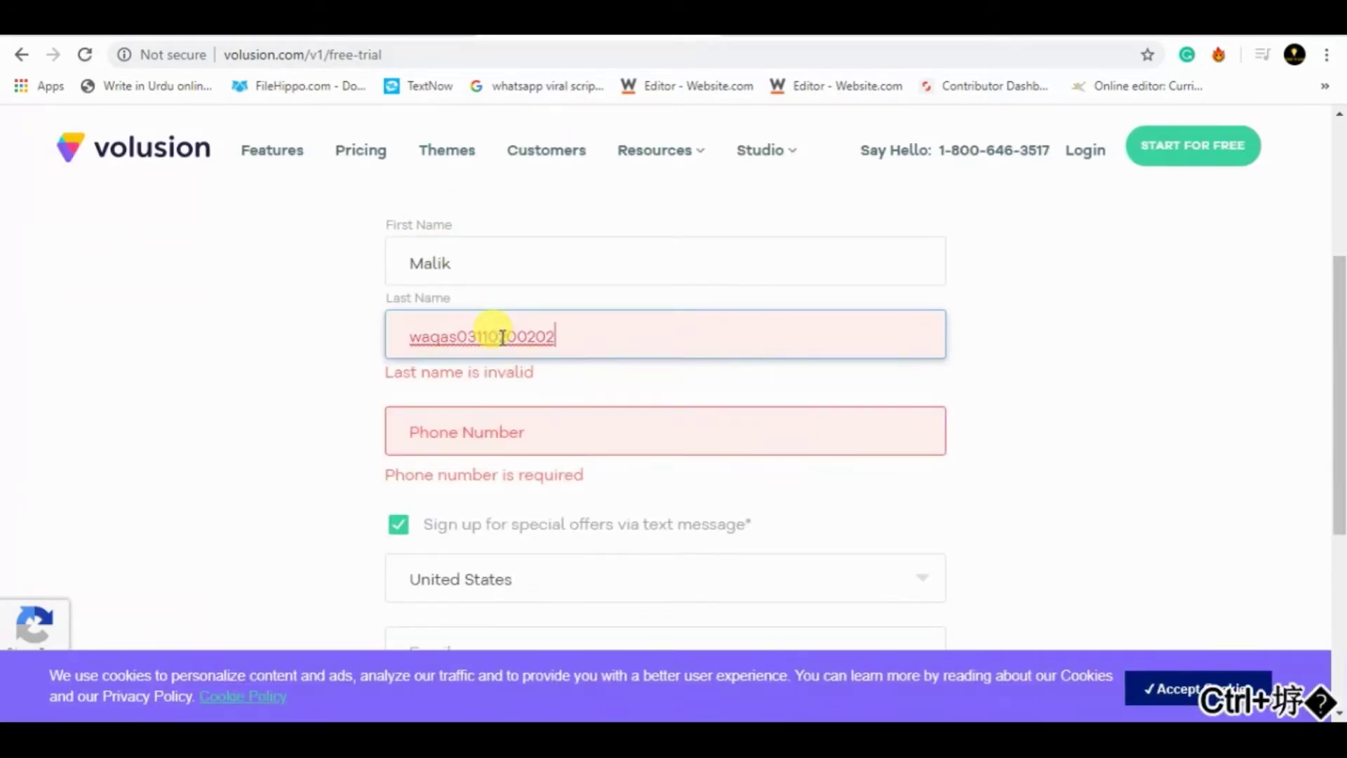
{"action": "key", "text": "ctrl+a"}
{"action": "type", "text": "waqa"}
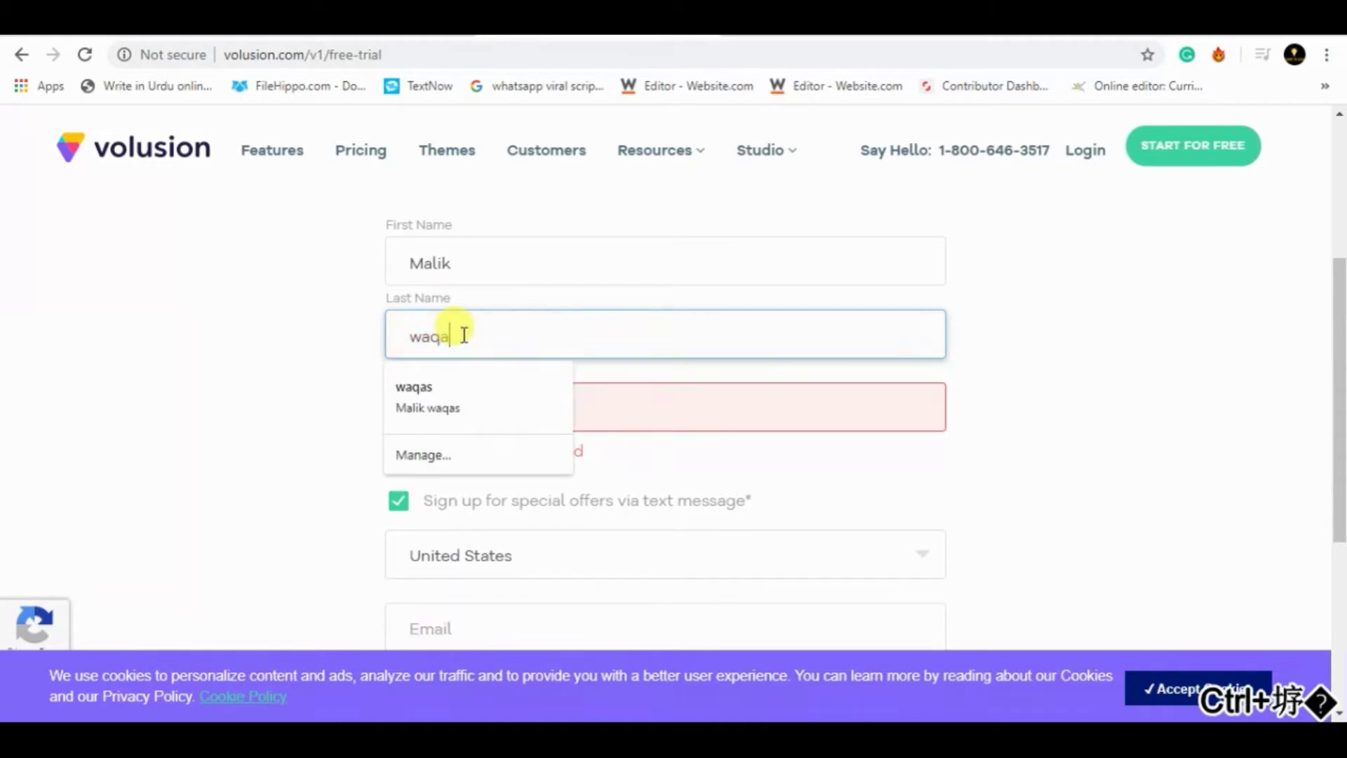
{"action": "type", "text": "s"}
{"action": "left_click", "coordinate": [607, 387]}
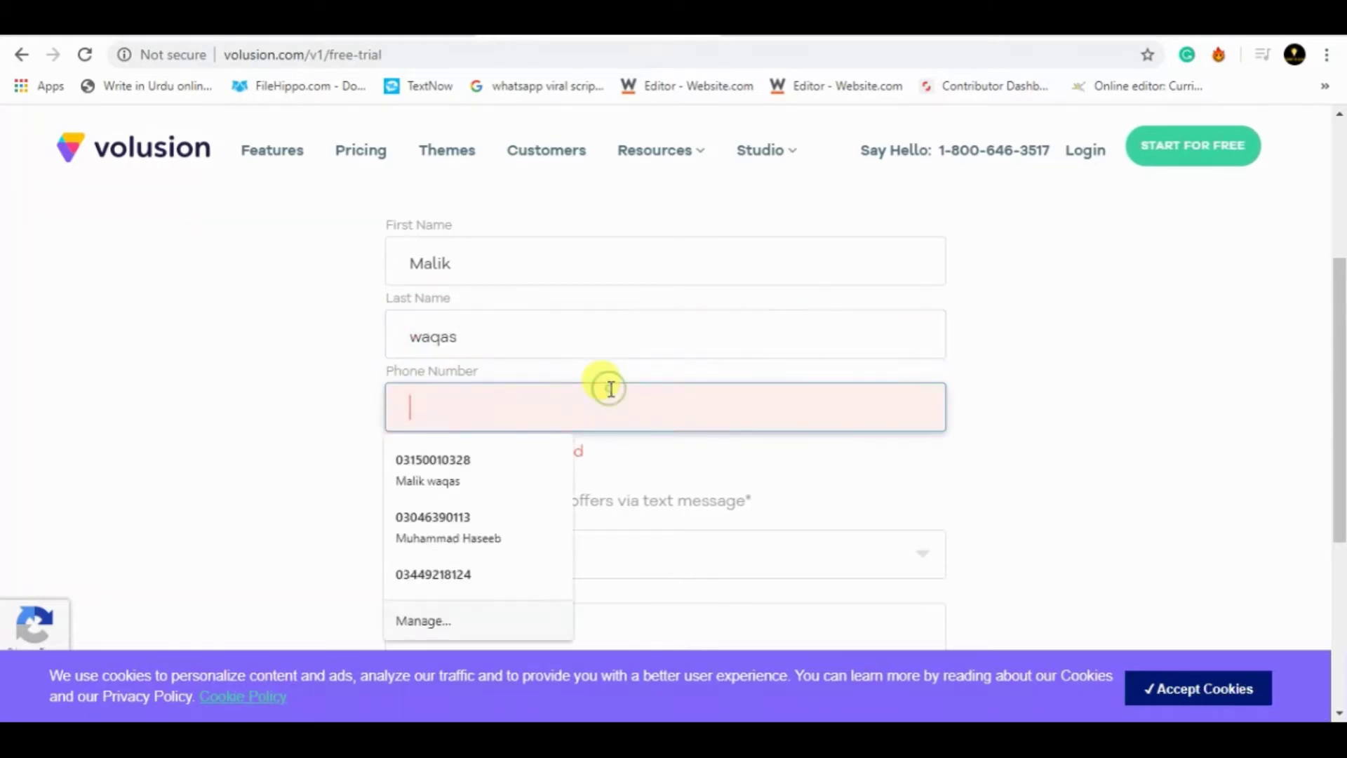
{"action": "key", "text": "ctrl+v"}
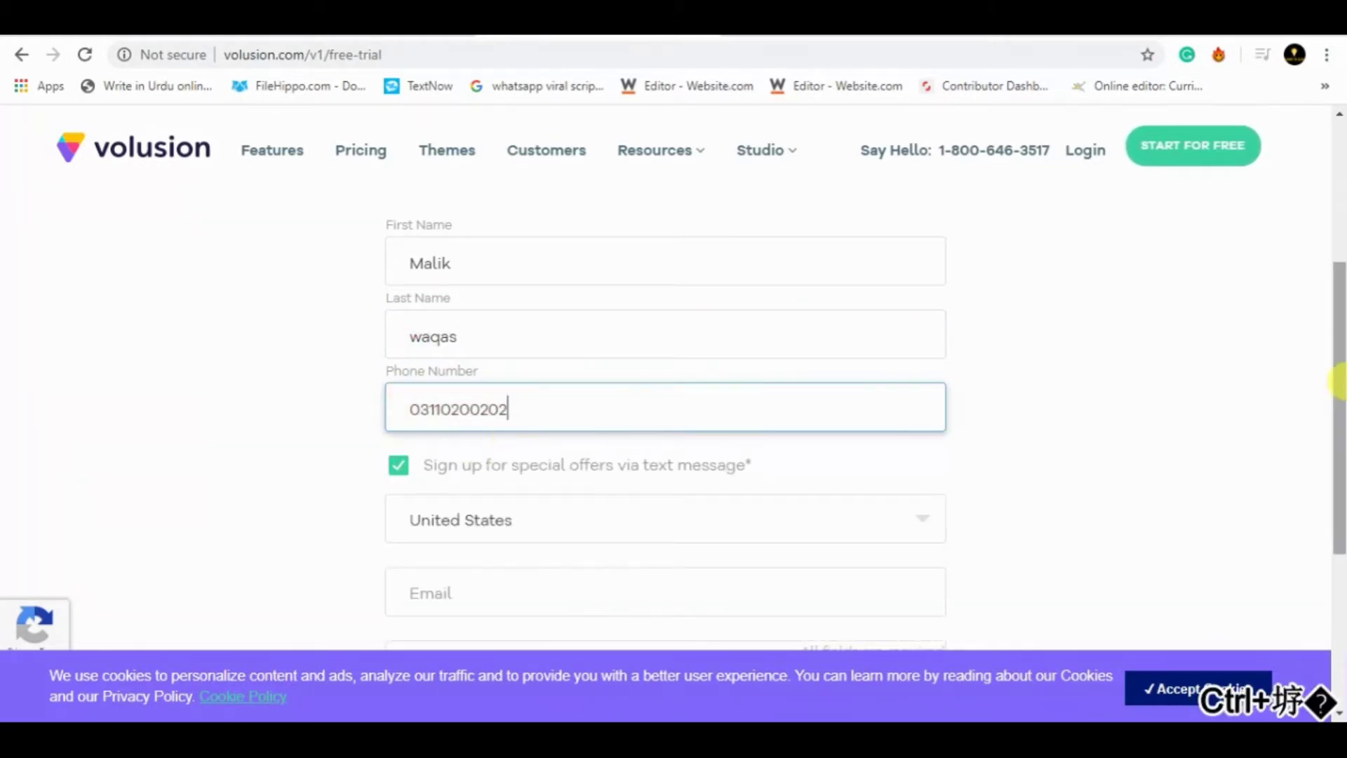
- Choose Pakistan as the country and fill in the saved email address
{"action": "scroll", "coordinate": [834, 429], "scroll_direction": "down", "scroll_amount": 2}
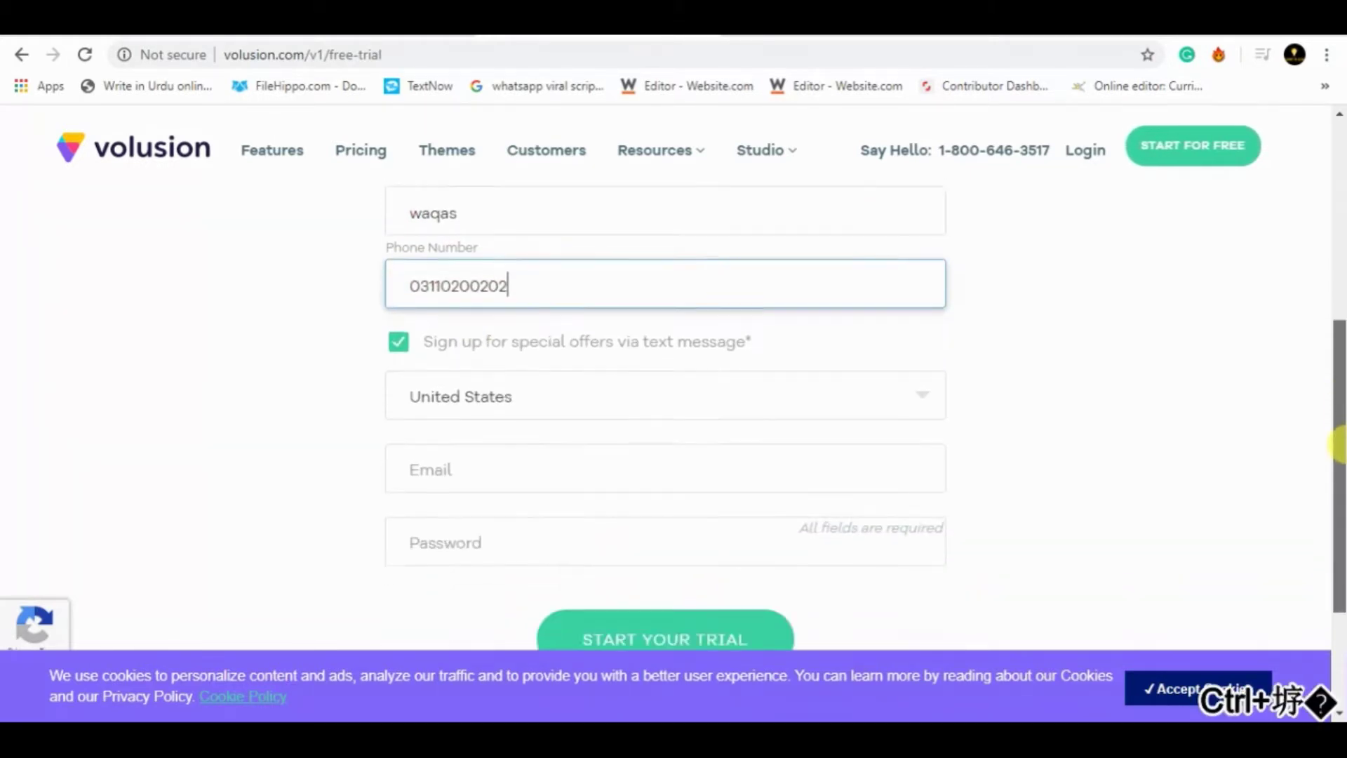
{"action": "left_click", "coordinate": [827, 396]}
{"action": "type", "text": "p"}
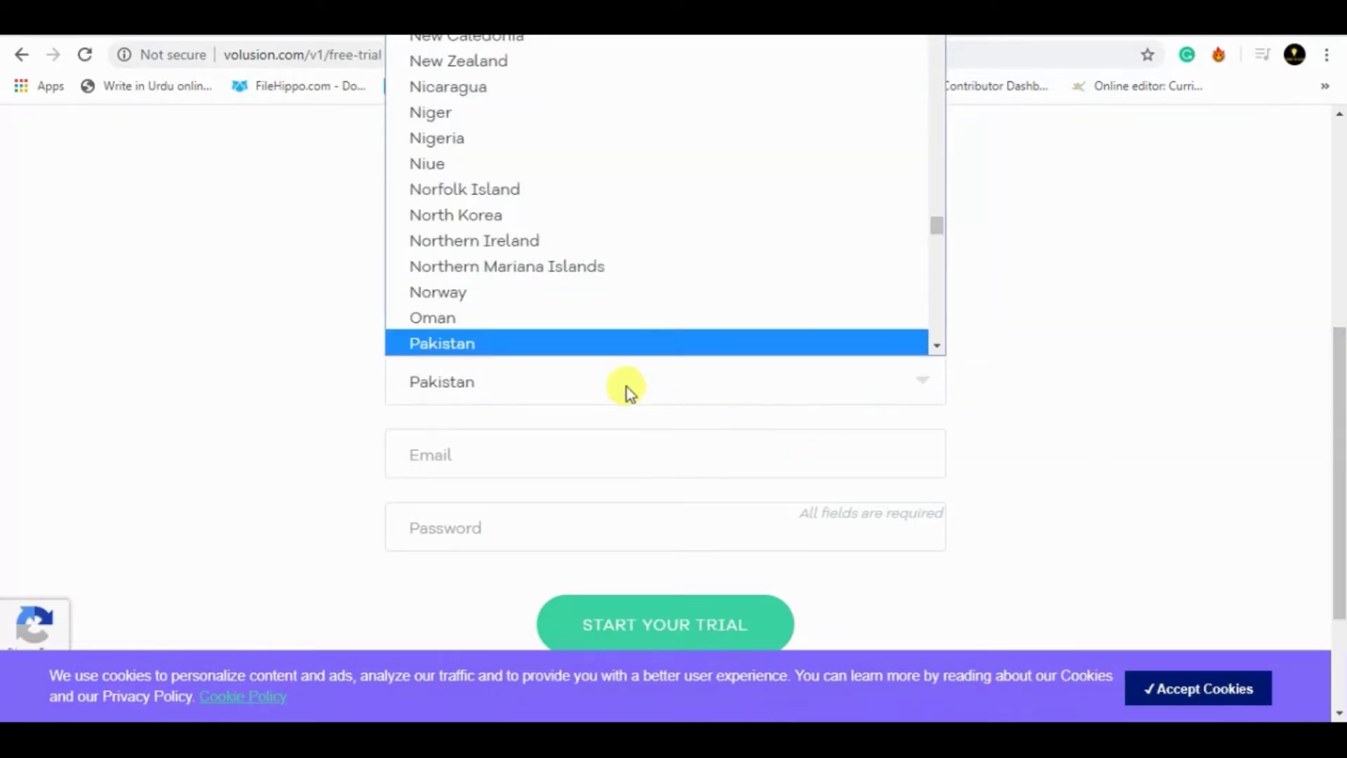
{"action": "left_click", "coordinate": [503, 344]}
{"action": "left_click", "coordinate": [494, 456]}
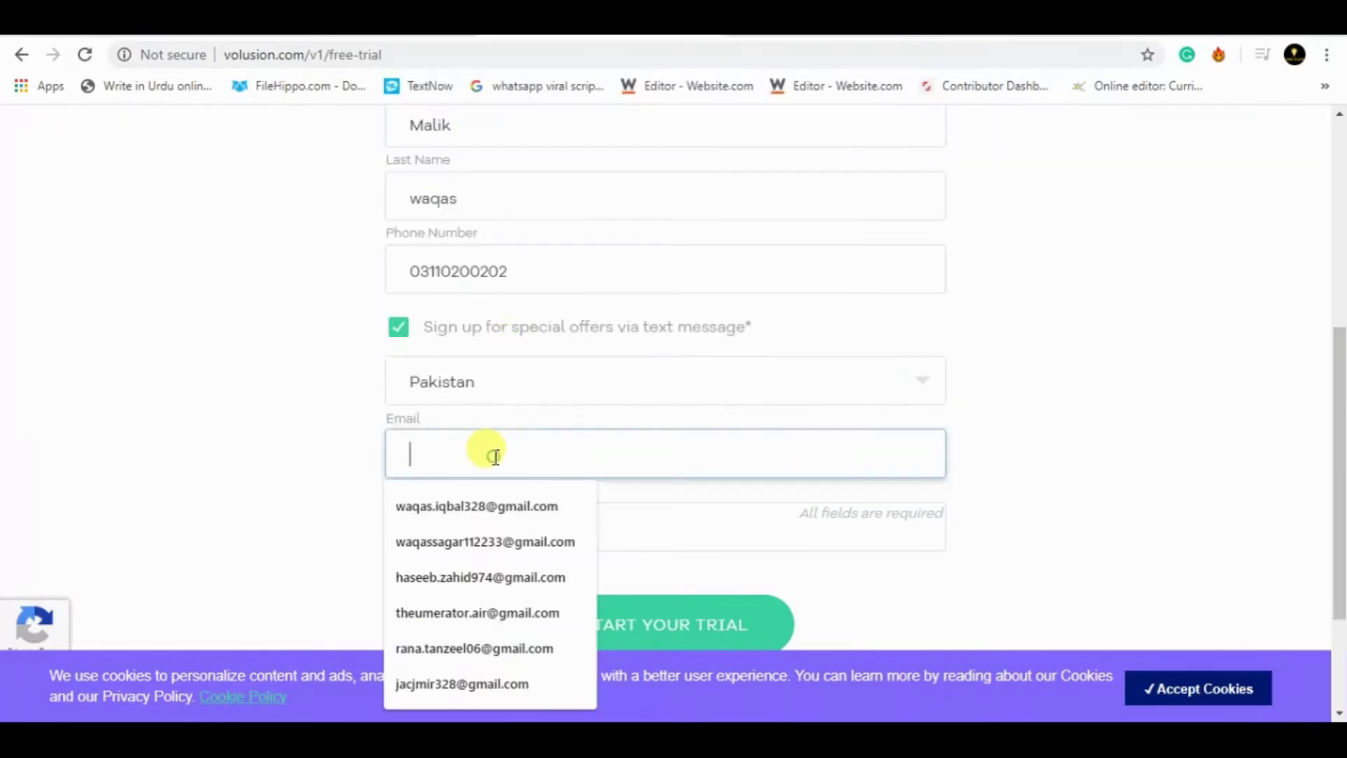
{"action": "left_click", "coordinate": [310, 545]}
{"action": "left_click", "coordinate": [430, 456]}
{"action": "type", "text": "waqa"}
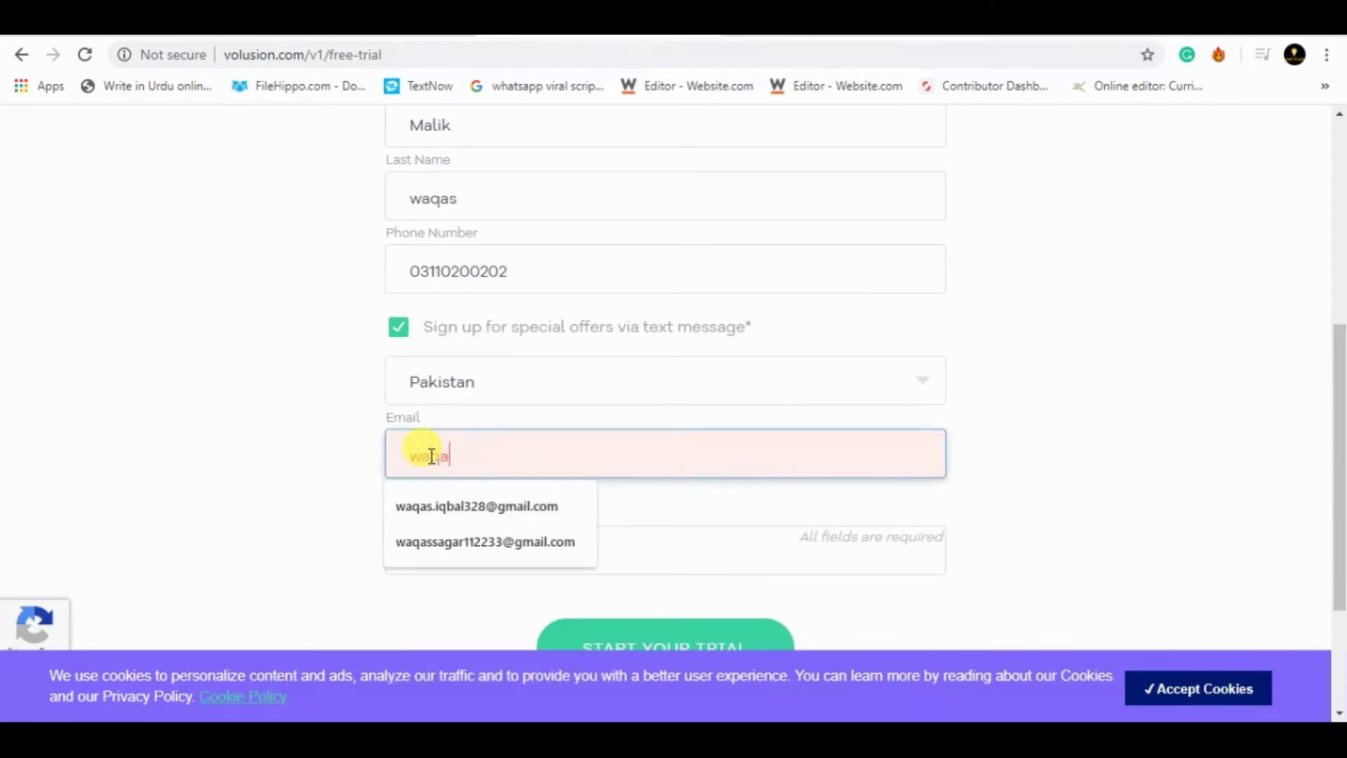
{"action": "type", "text": "ss"}
{"action": "left_click", "coordinate": [457, 499]}
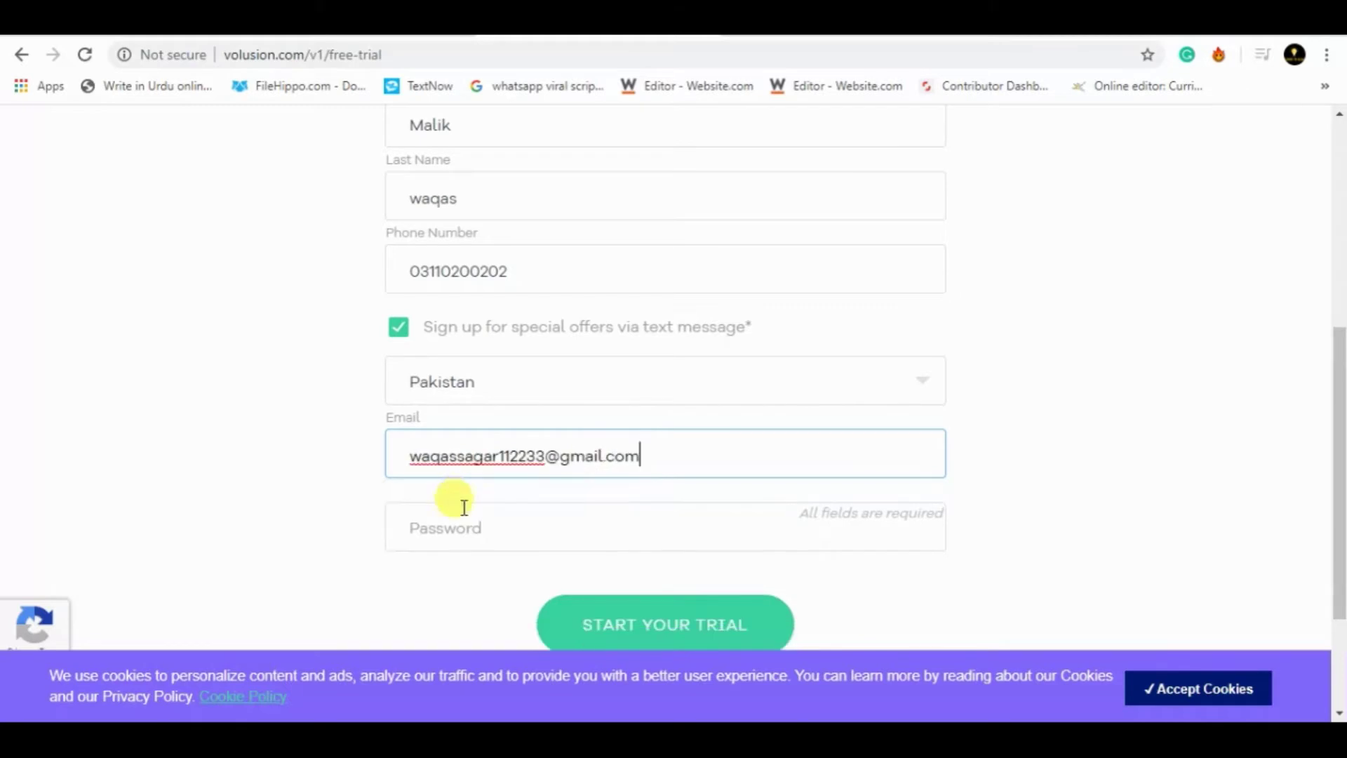
- Enter a password with a capital letter and symbol, start the trial, and save the password
{"action": "left_click", "coordinate": [460, 527]}
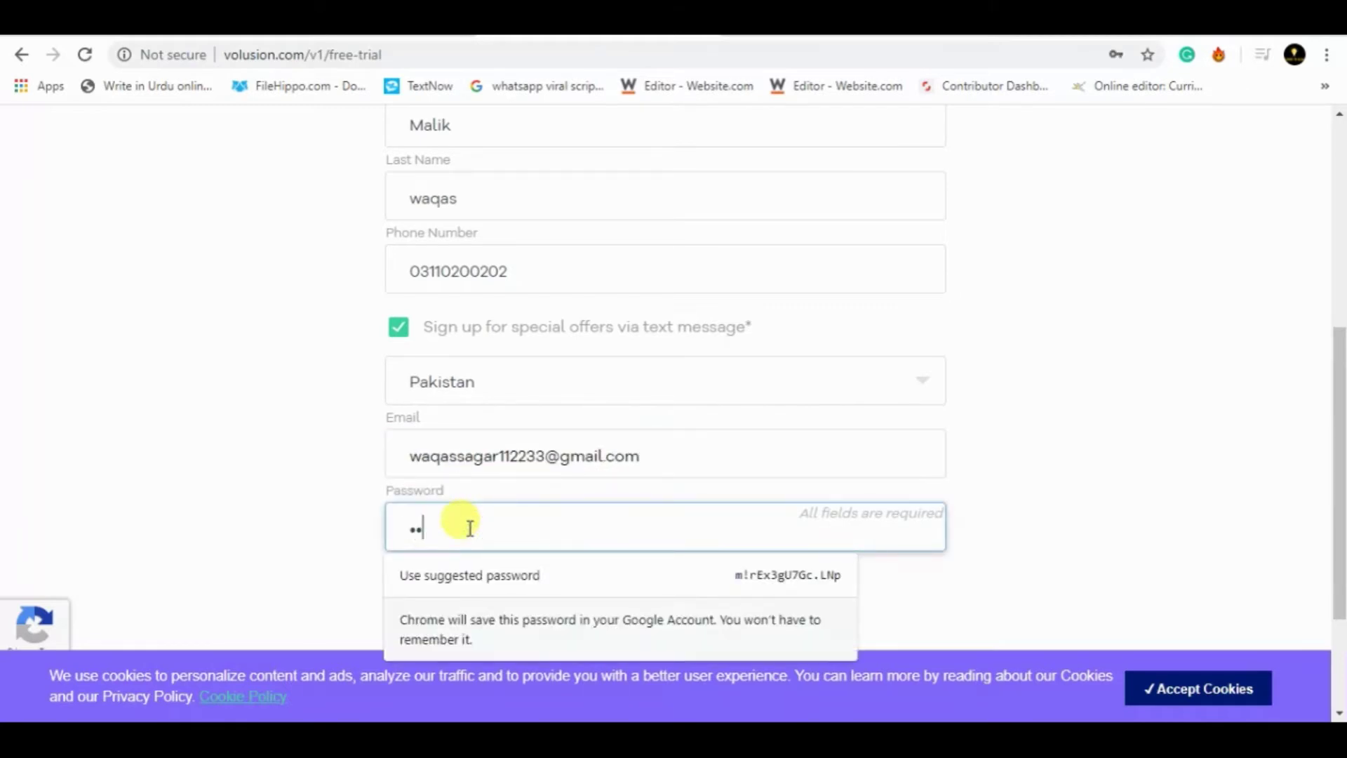
{"action": "type", "text": "••••••"}
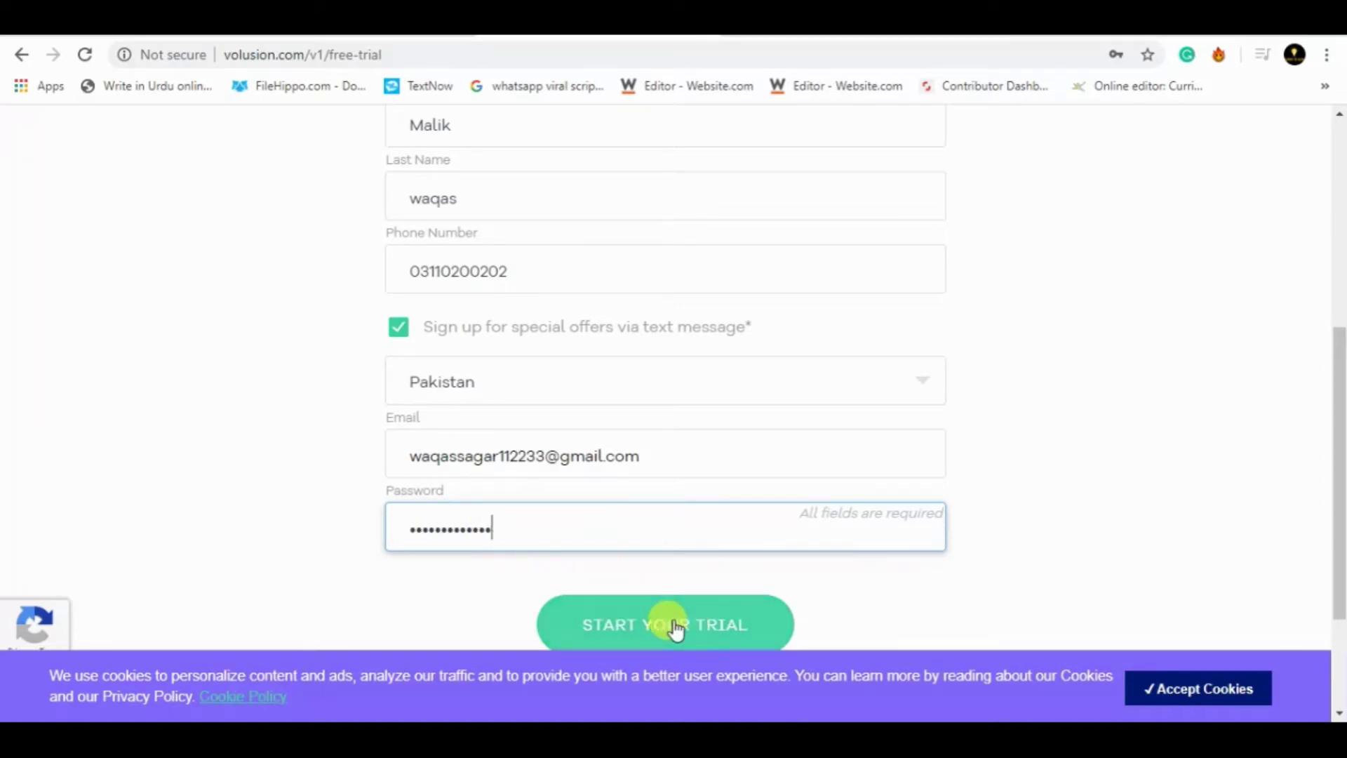
{"action": "left_click", "coordinate": [625, 625]}
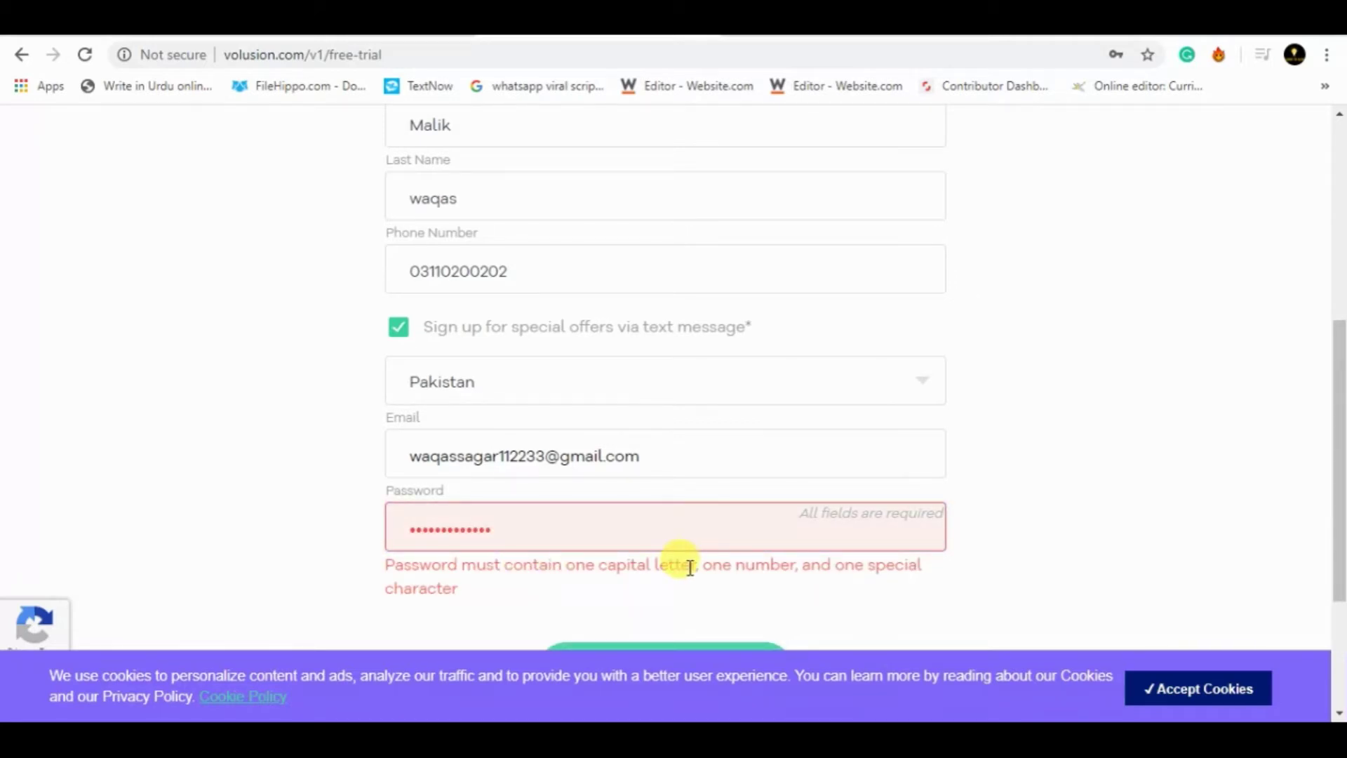
{"action": "left_click", "coordinate": [418, 529]}
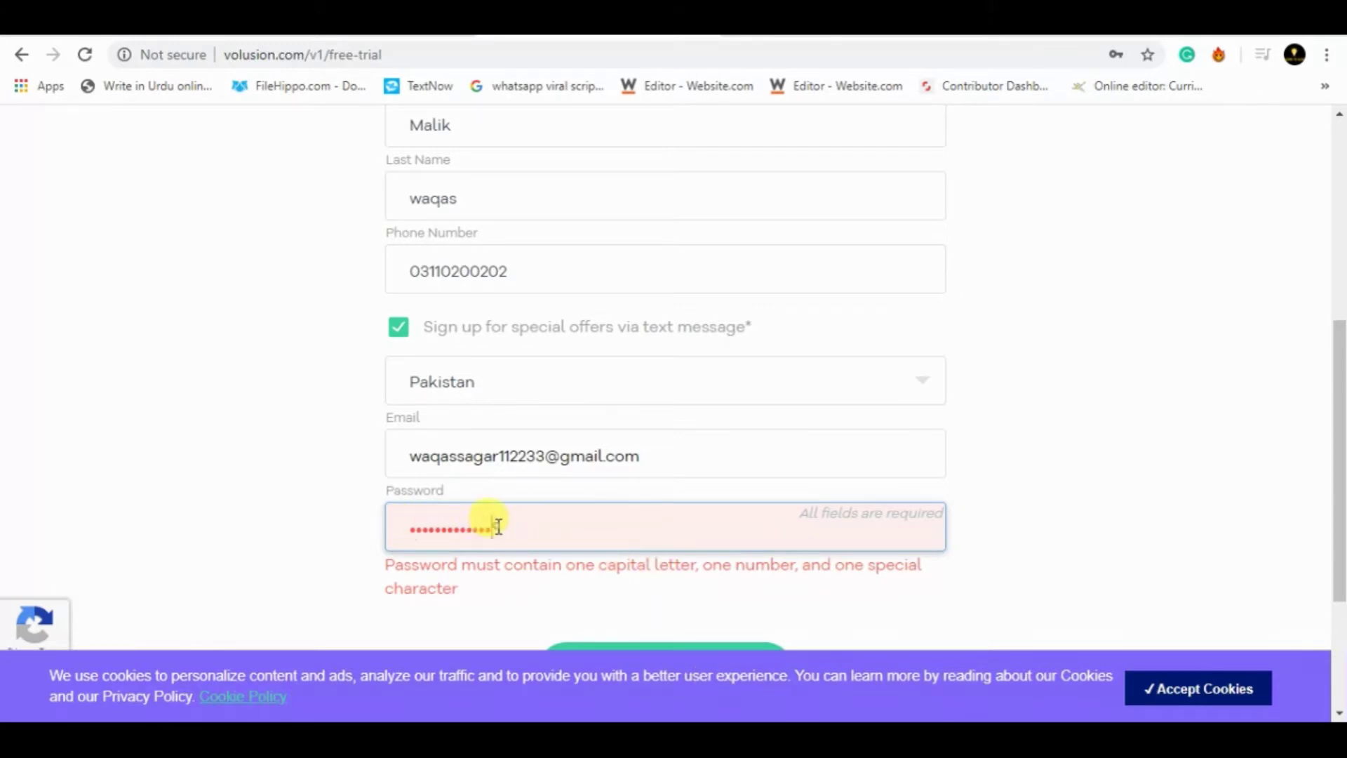
{"action": "type", "text": "A@"}
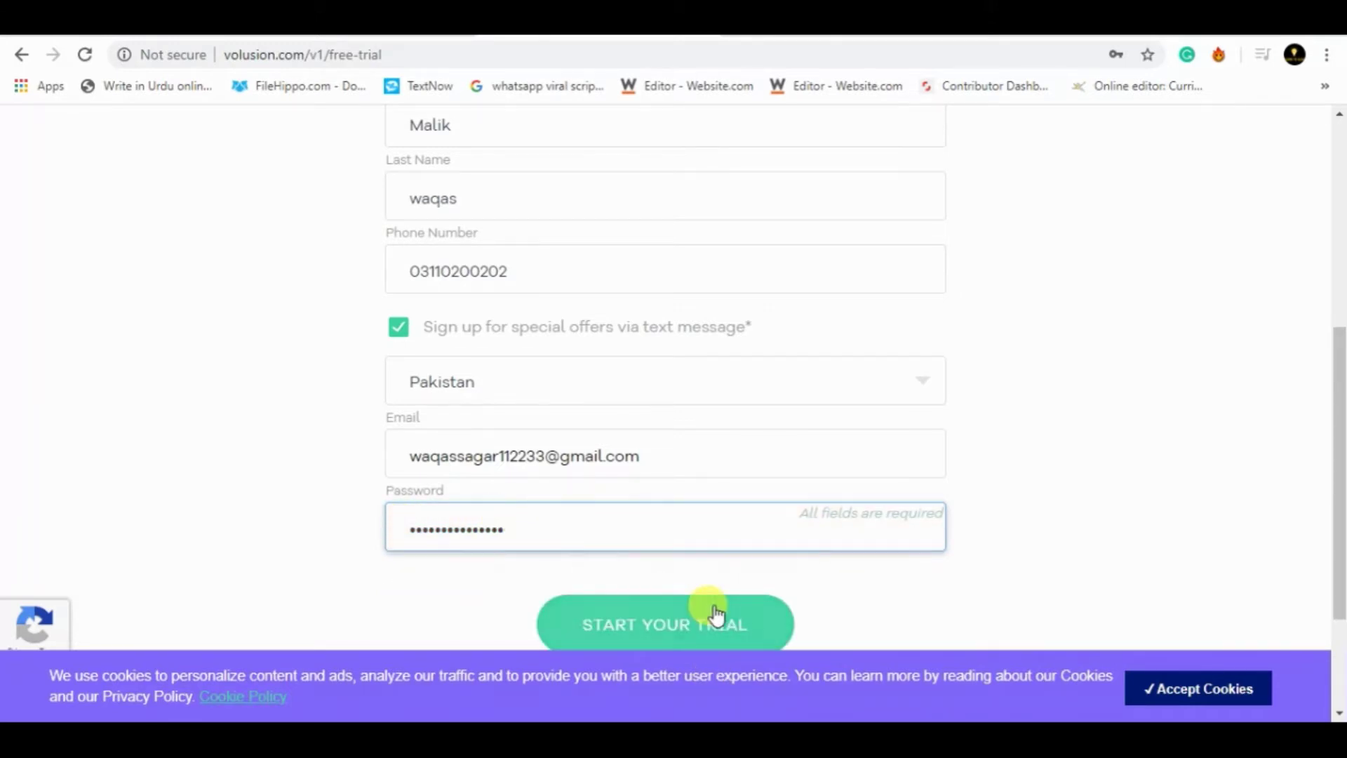
{"action": "left_click", "coordinate": [715, 623]}
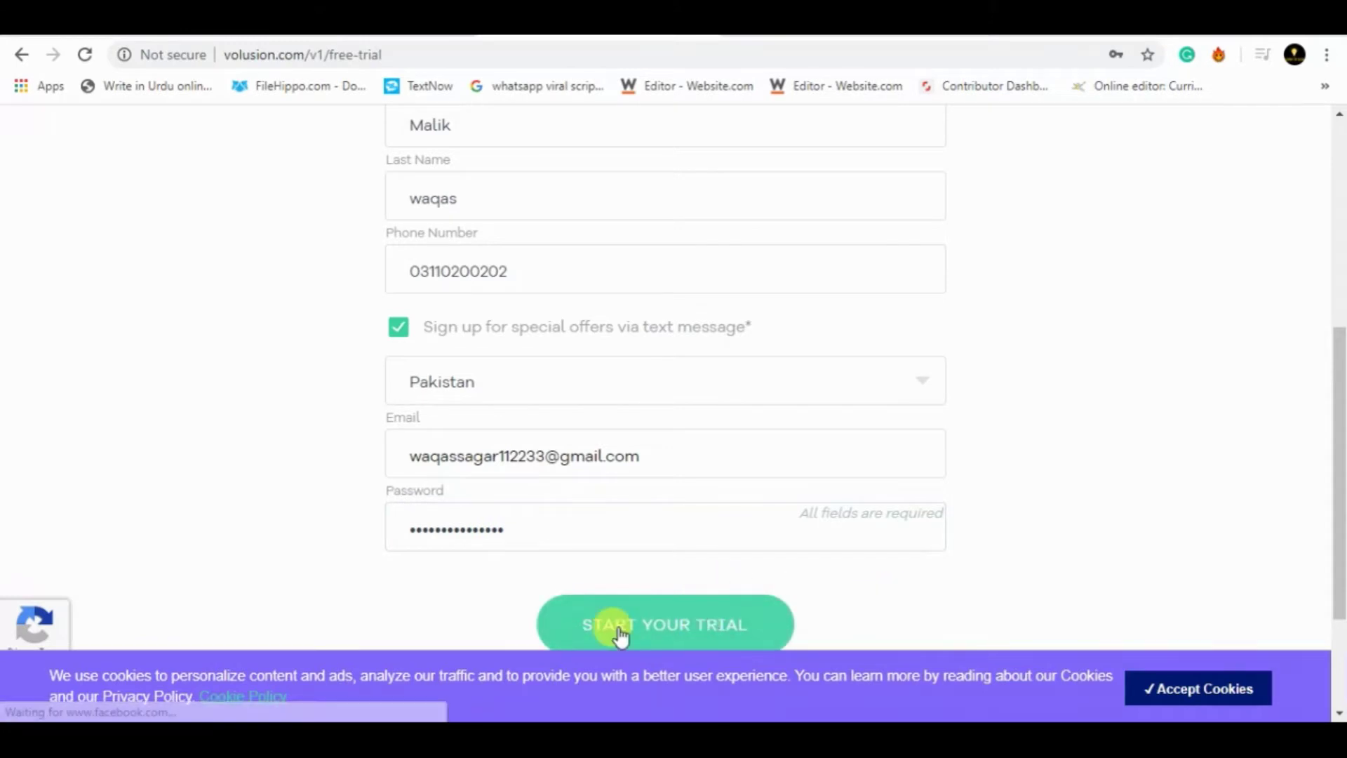
{"action": "left_click", "coordinate": [1046, 375]}
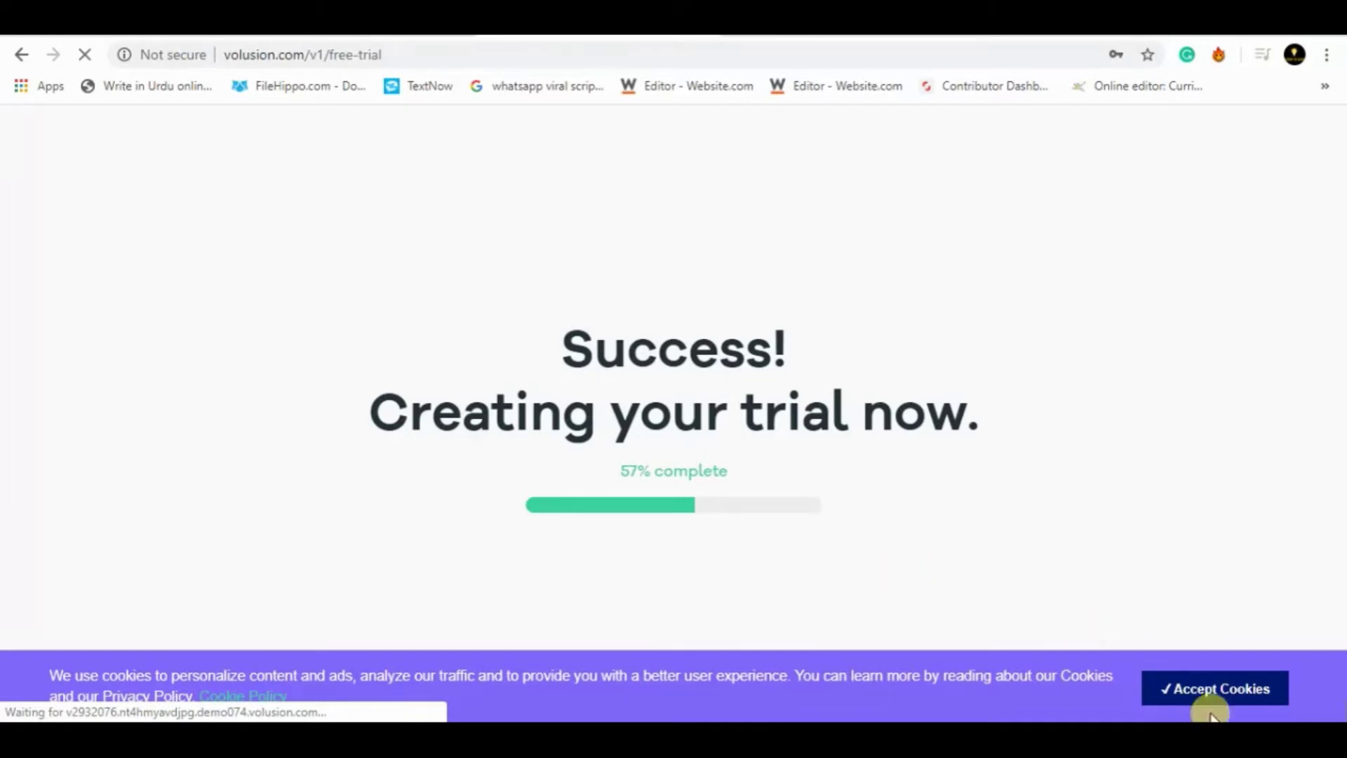
- Accept cookies and wait for the Storefront admin to load with the Credo theme
{"action": "left_click", "coordinate": [1169, 686]}
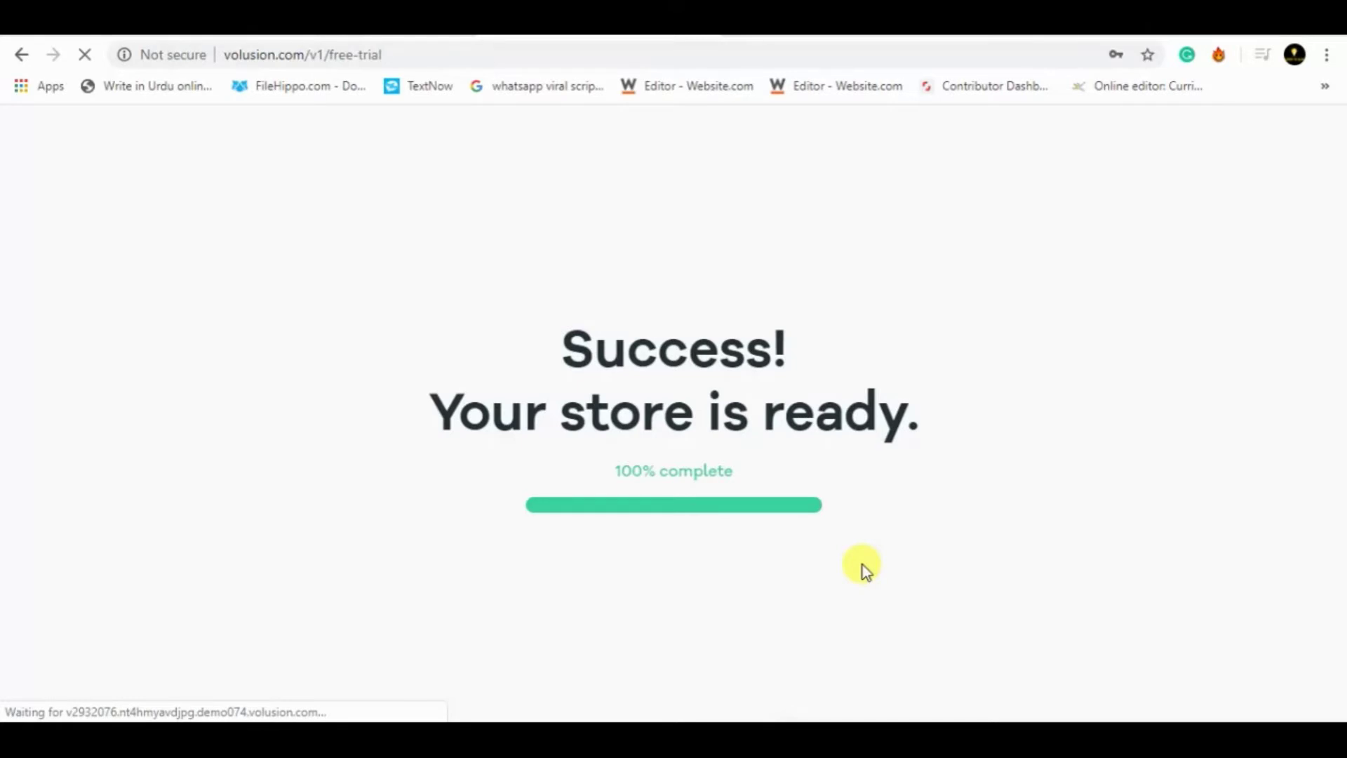
{"action": "key", "text": "super+Pause"}
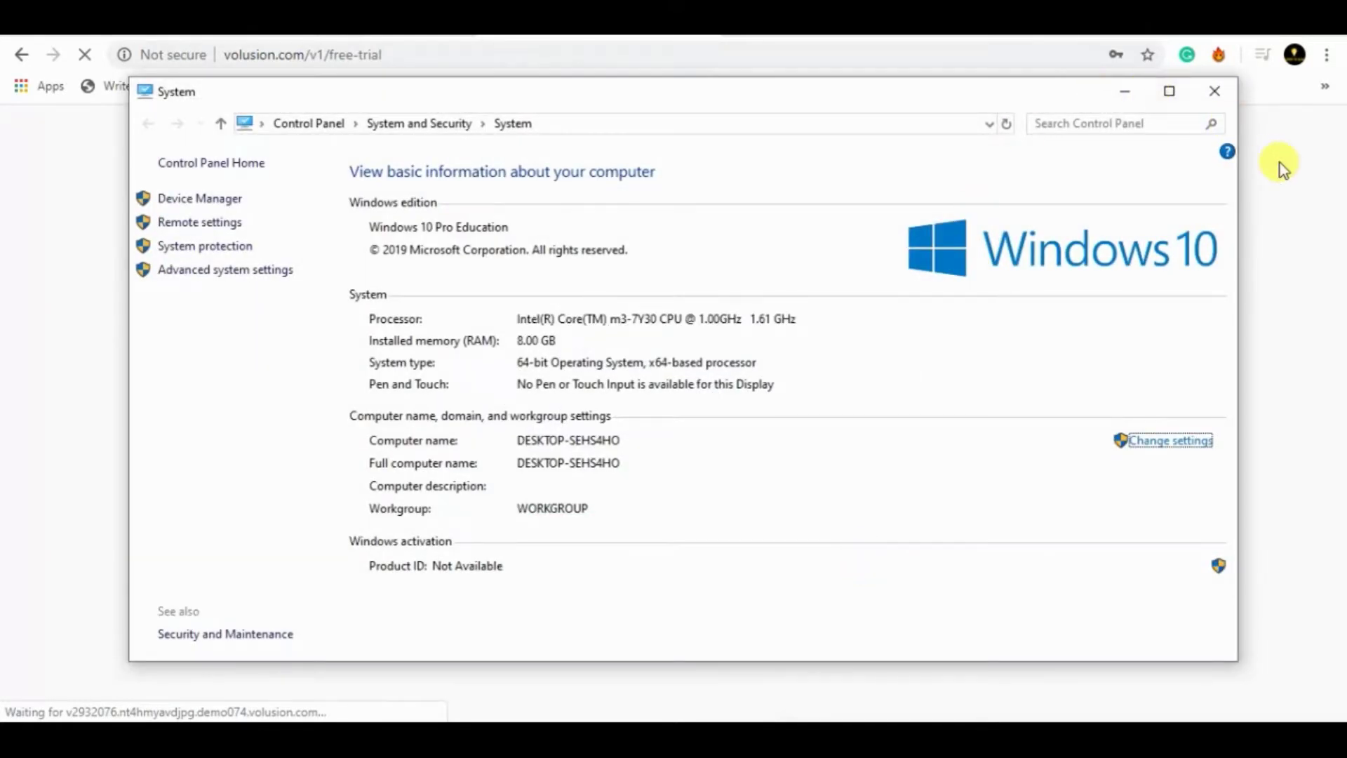
{"action": "left_click", "coordinate": [1280, 166]}
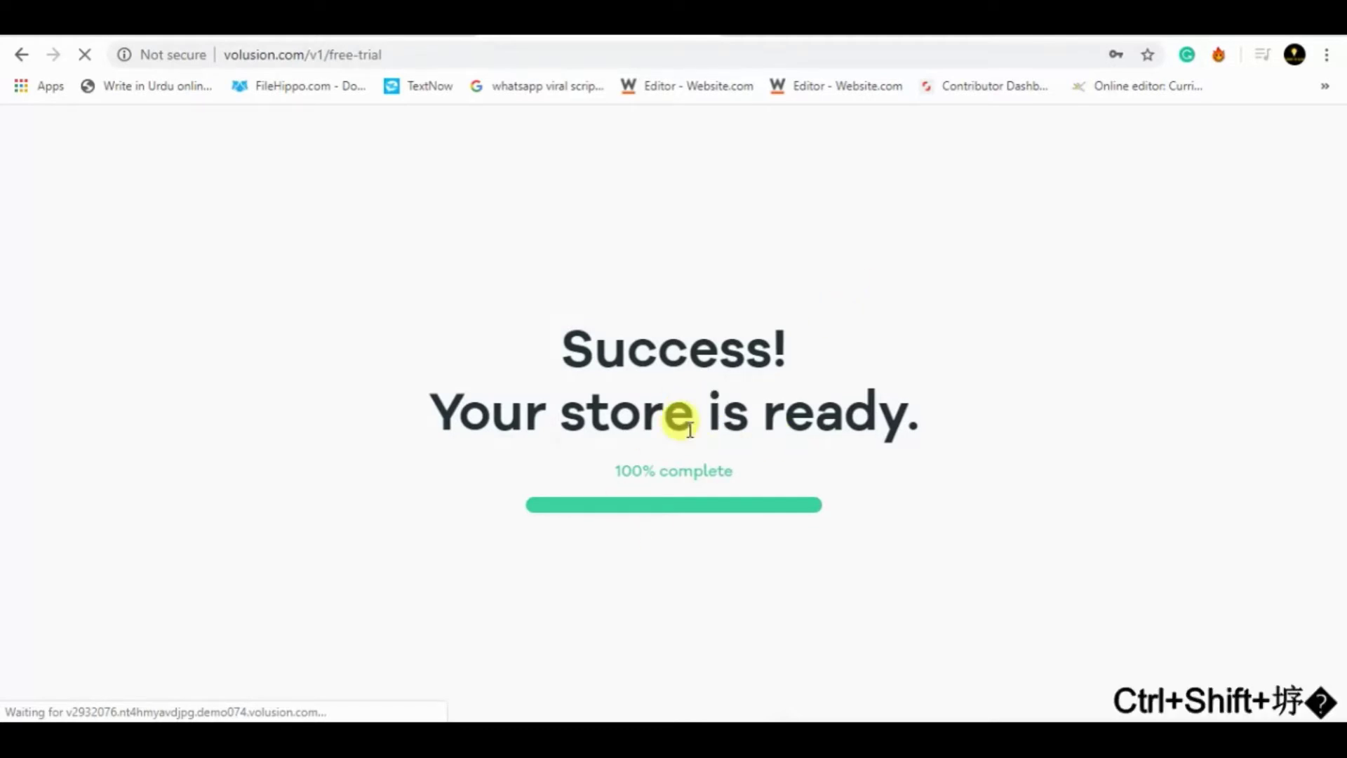
{"action": "key", "text": "alt+q"}
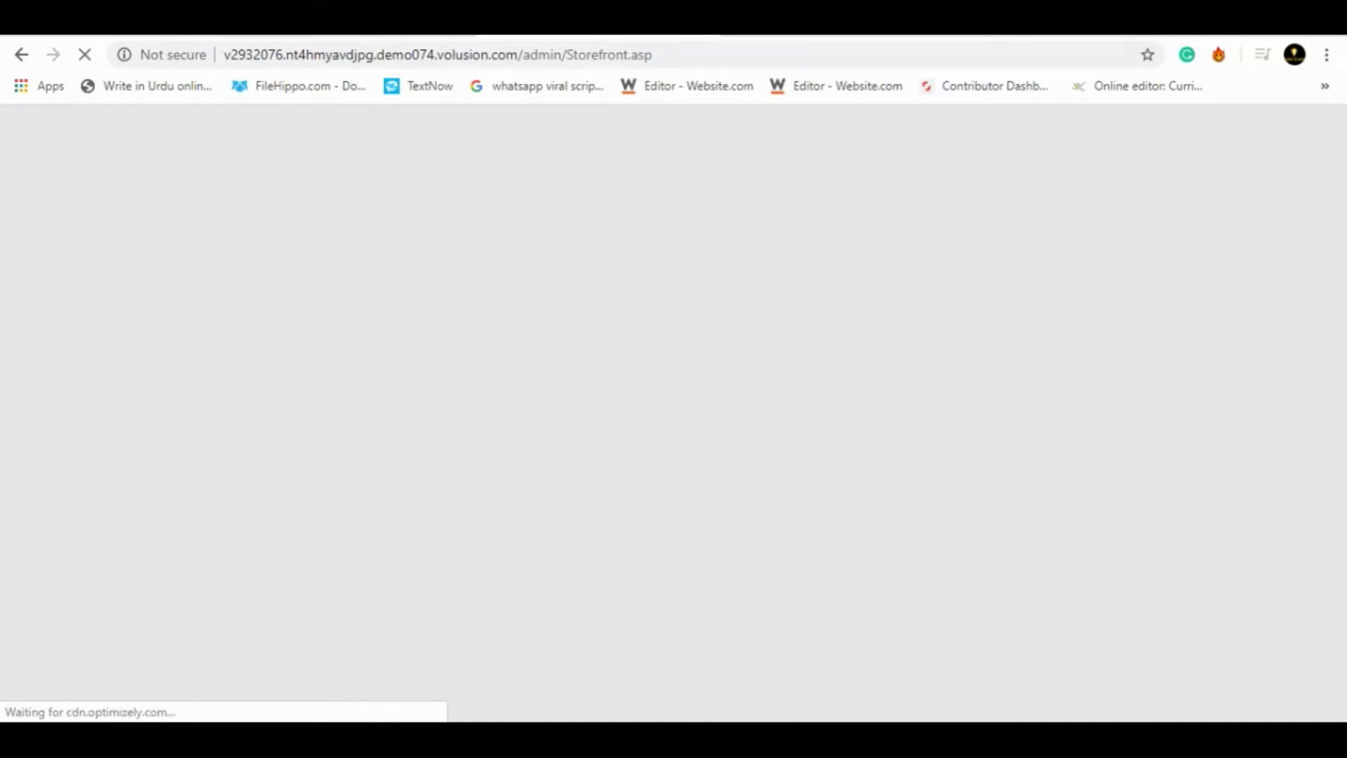
{"action": "key", "text": "ctrl"}
{"action": "key", "text": "alt+q"}
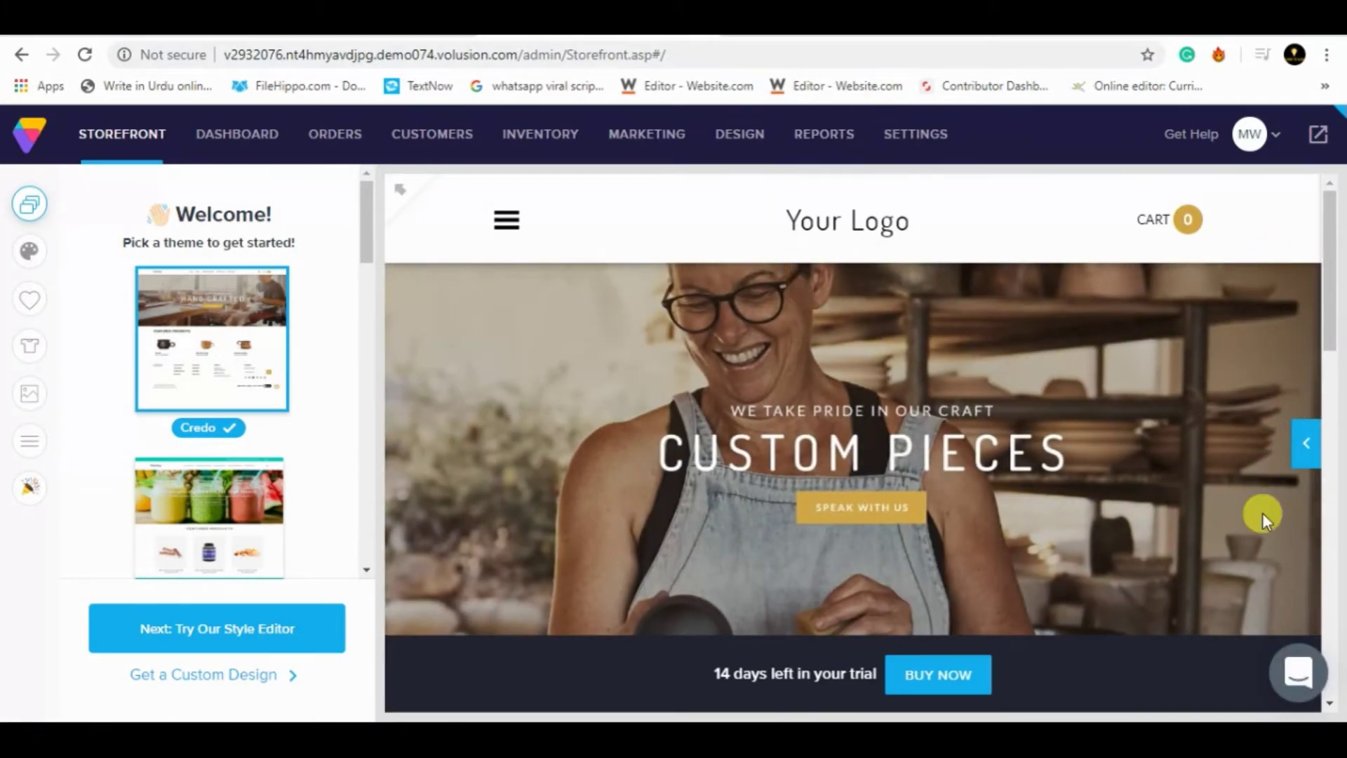
{"action": "key", "text": "alt+q"}
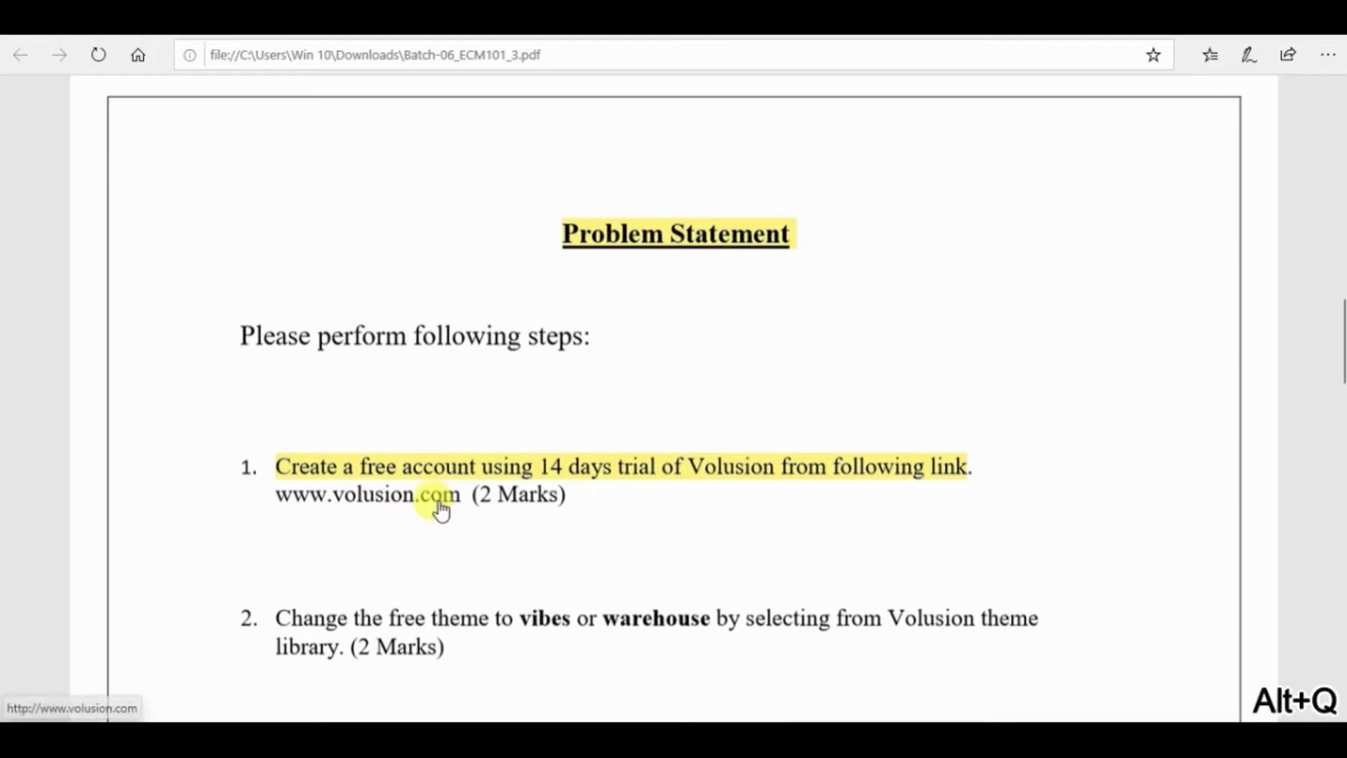
- Cancel leaving the assignment PDF for volusion.com and scroll down
{"action": "left_click", "coordinate": [439, 507]}
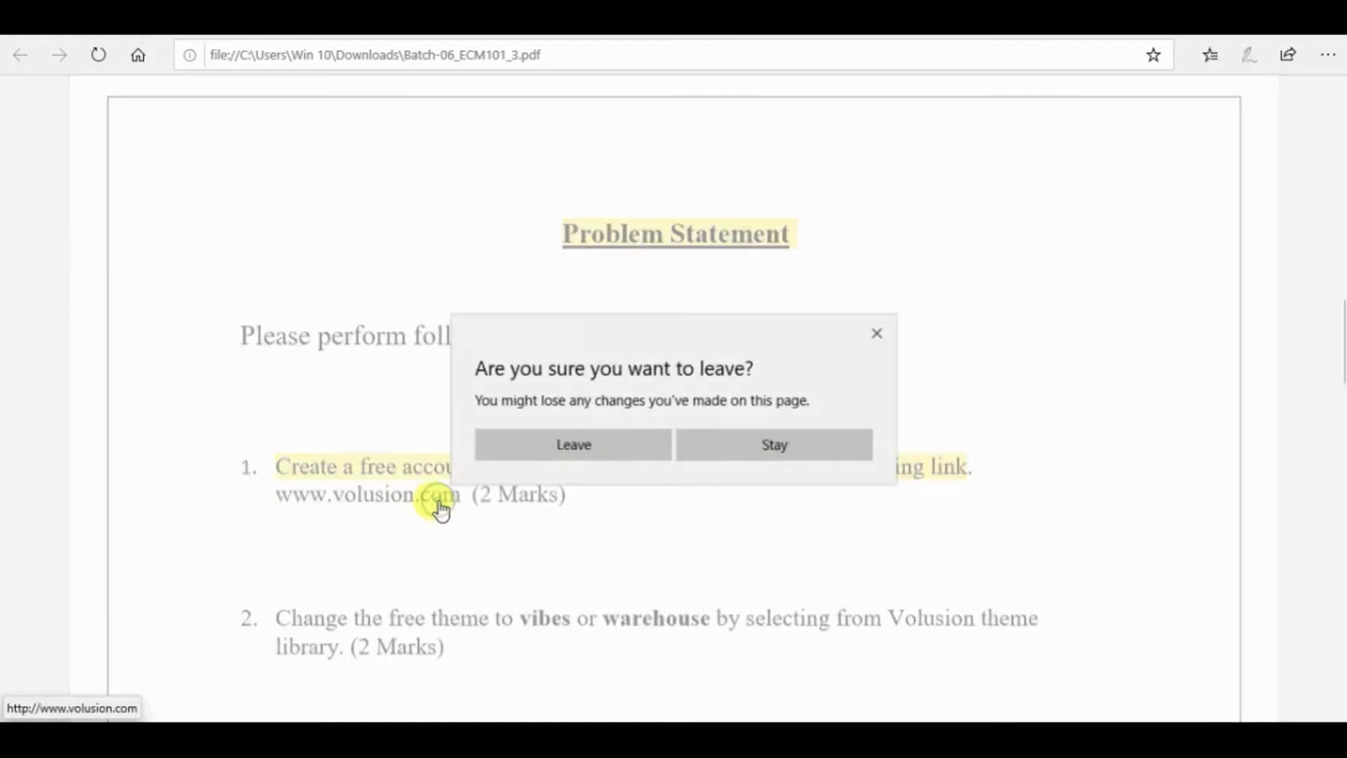
{"action": "left_click", "coordinate": [877, 339]}
{"action": "scroll", "coordinate": [751, 499], "scroll_direction": "down", "scroll_amount": 3}
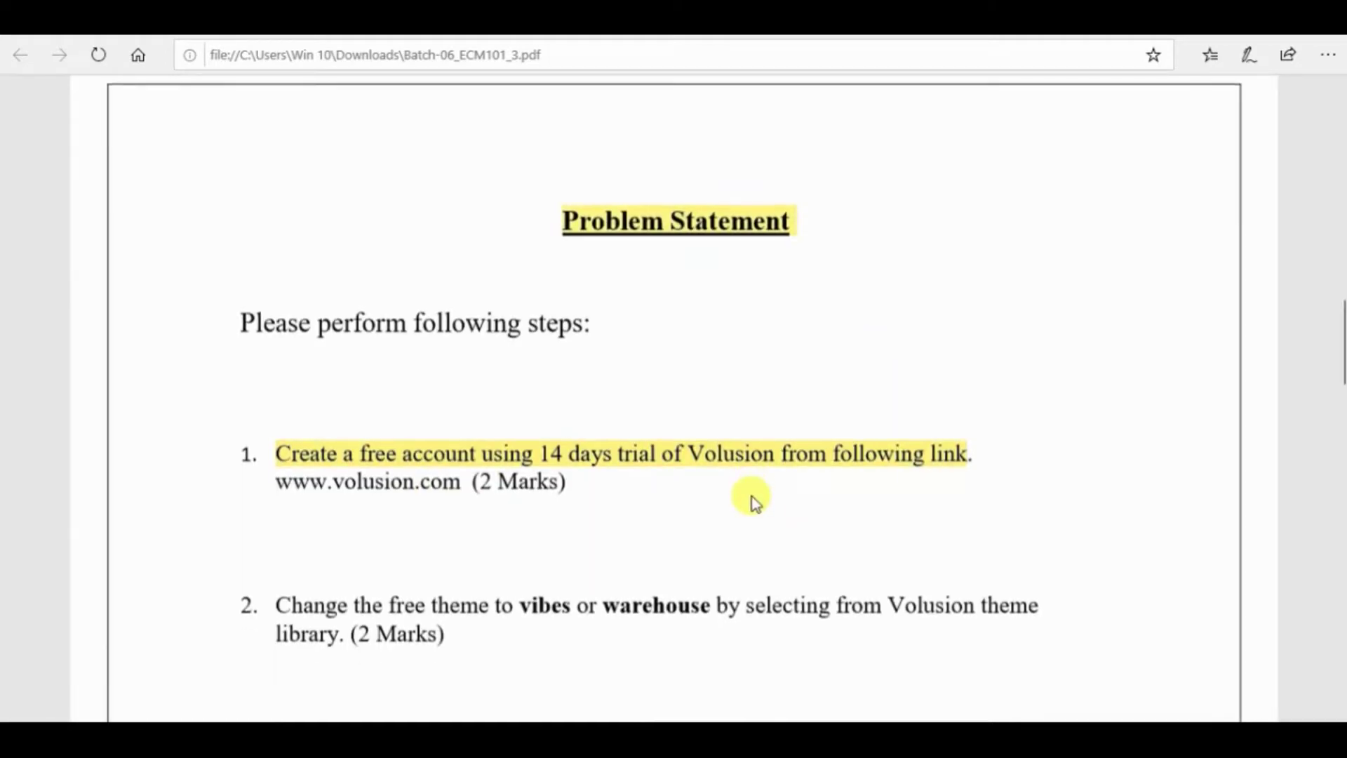
- Highlight step 2's free-theme instruction in green, then return to the Volusion admin
{"action": "left_click_drag", "start_coordinate": [256, 415], "coordinate": [656, 414]}
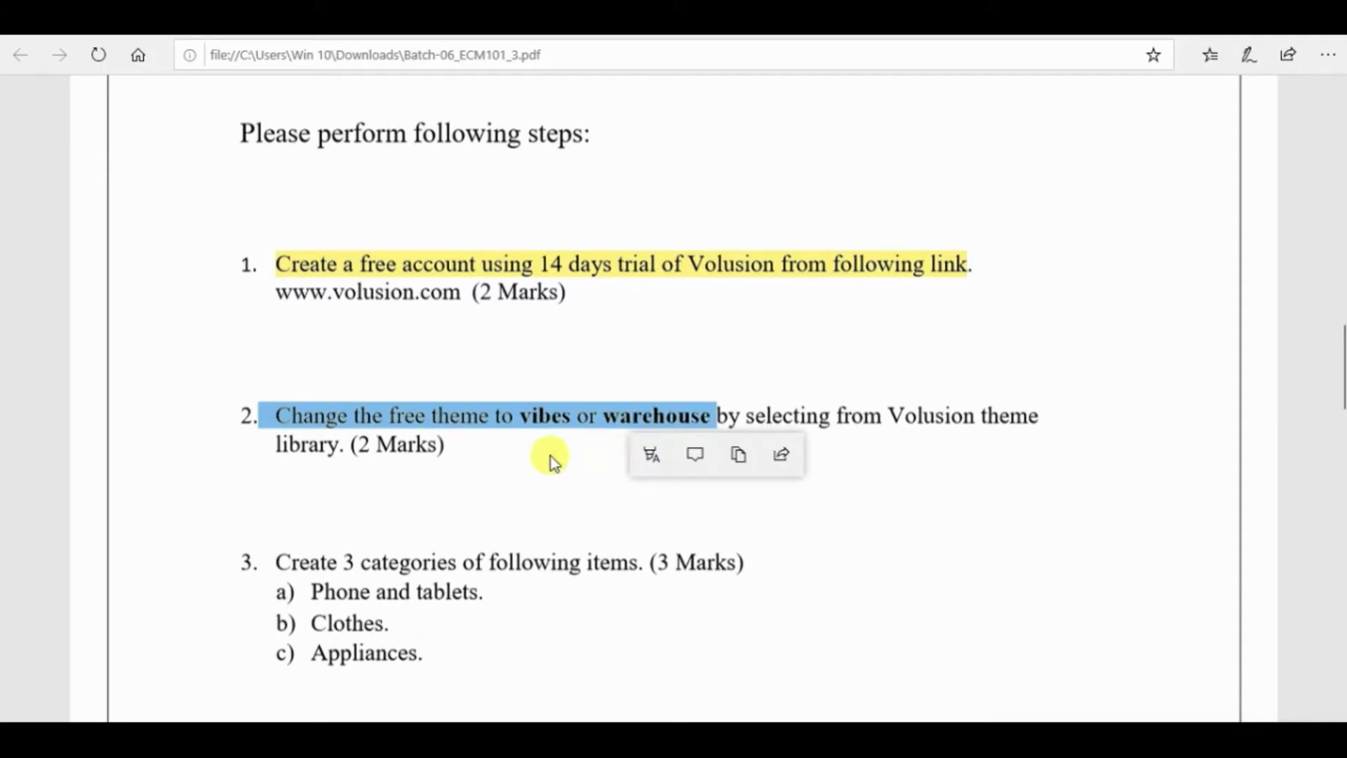
{"action": "left_click", "coordinate": [648, 456]}
{"action": "left_click", "coordinate": [658, 538]}
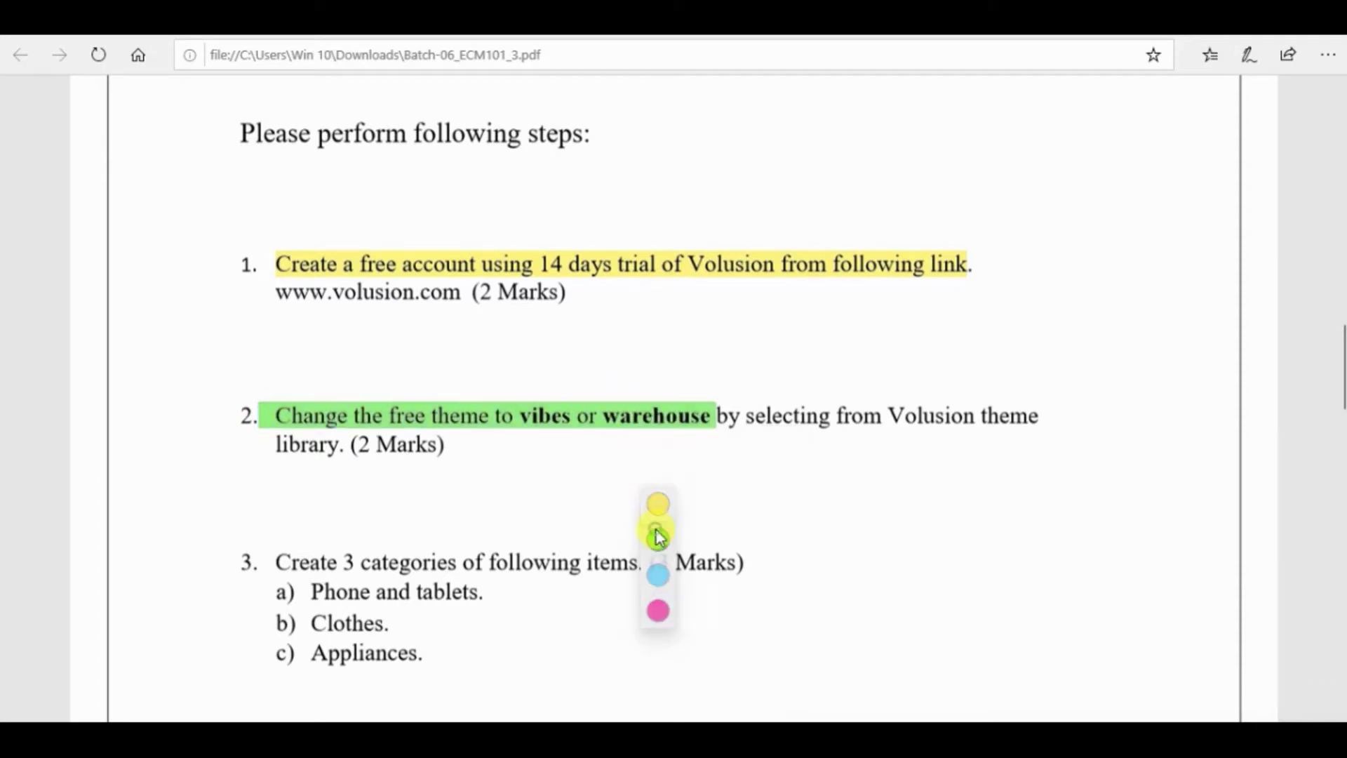
{"action": "key", "text": "alt+q"}
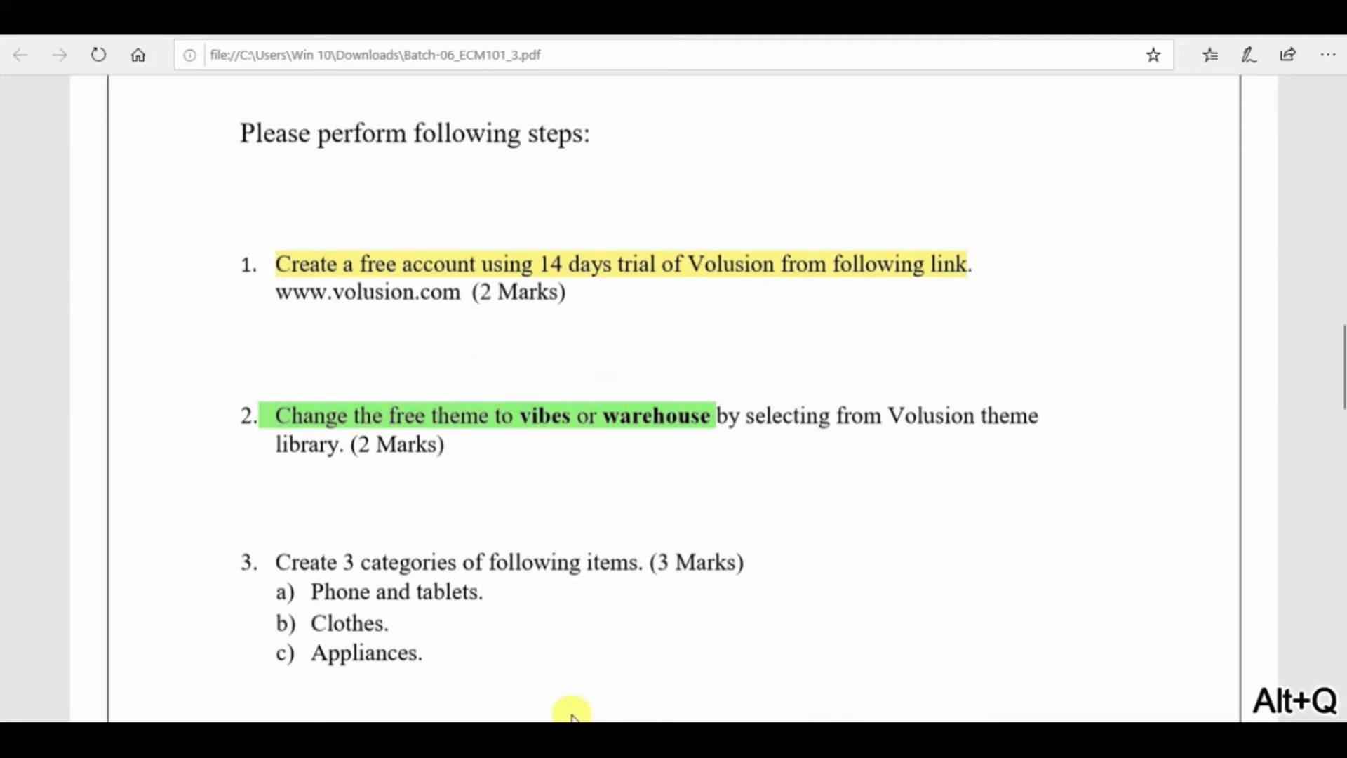
{"action": "left_click", "coordinate": [551, 739]}
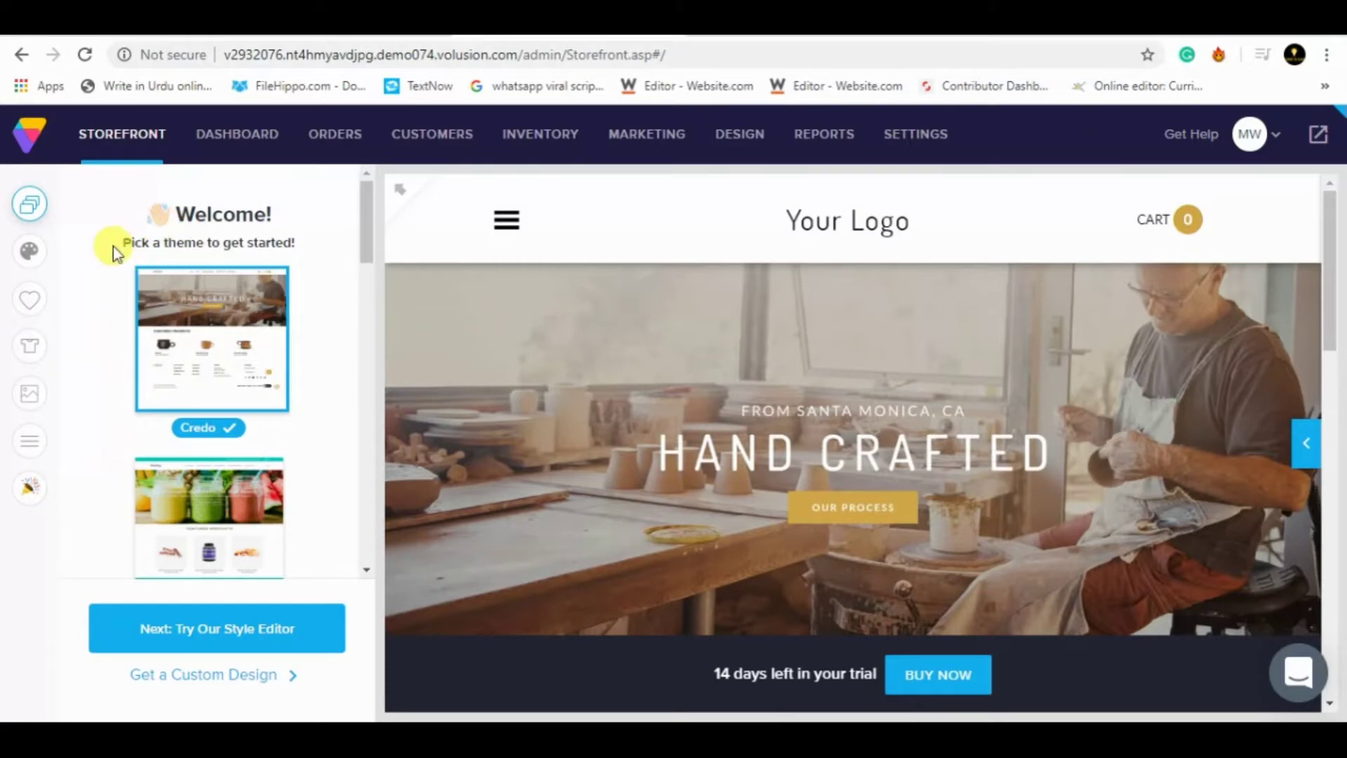
- Apply the Vibes theme from the theme list and proceed to the style editor
{"action": "left_click_drag", "start_coordinate": [121, 243], "coordinate": [295, 241]}
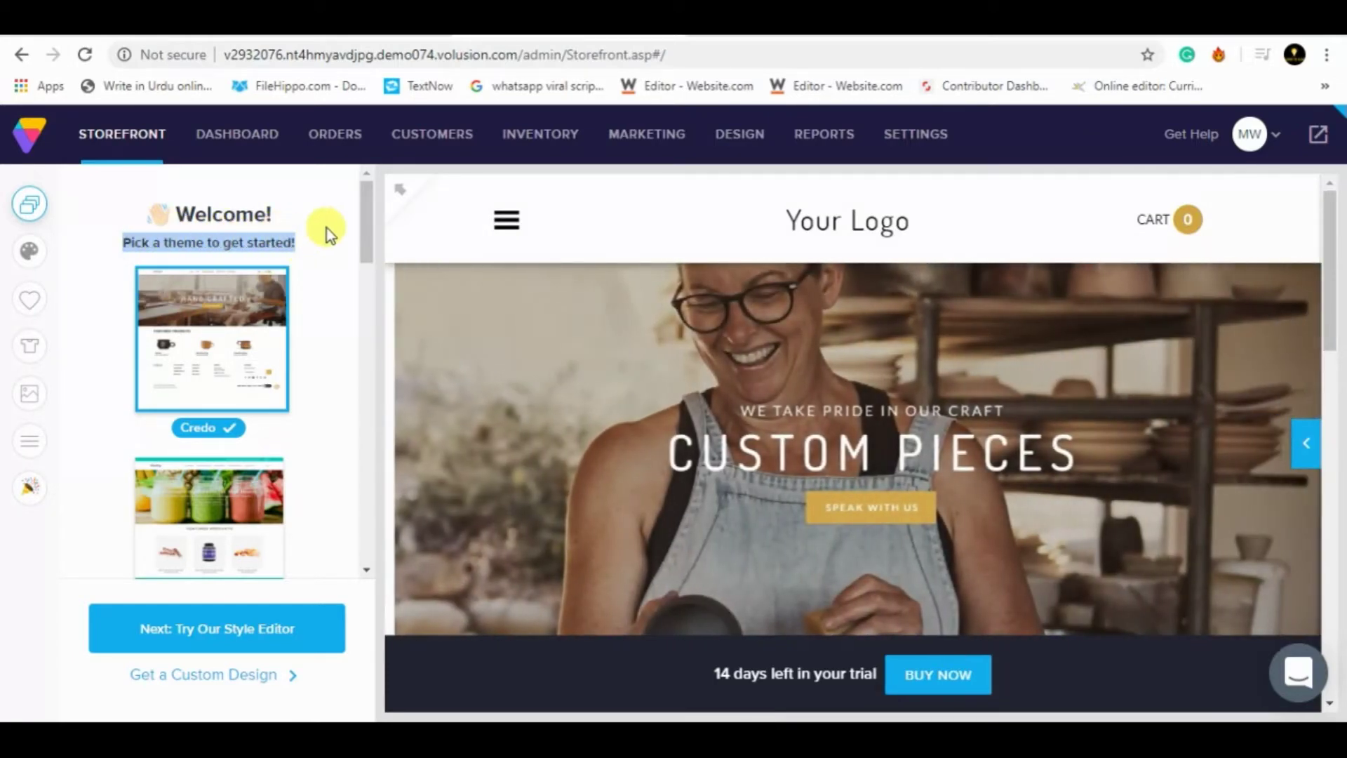
{"action": "left_click", "coordinate": [345, 219]}
{"action": "left_click_drag", "start_coordinate": [359, 223], "coordinate": [360, 305]}
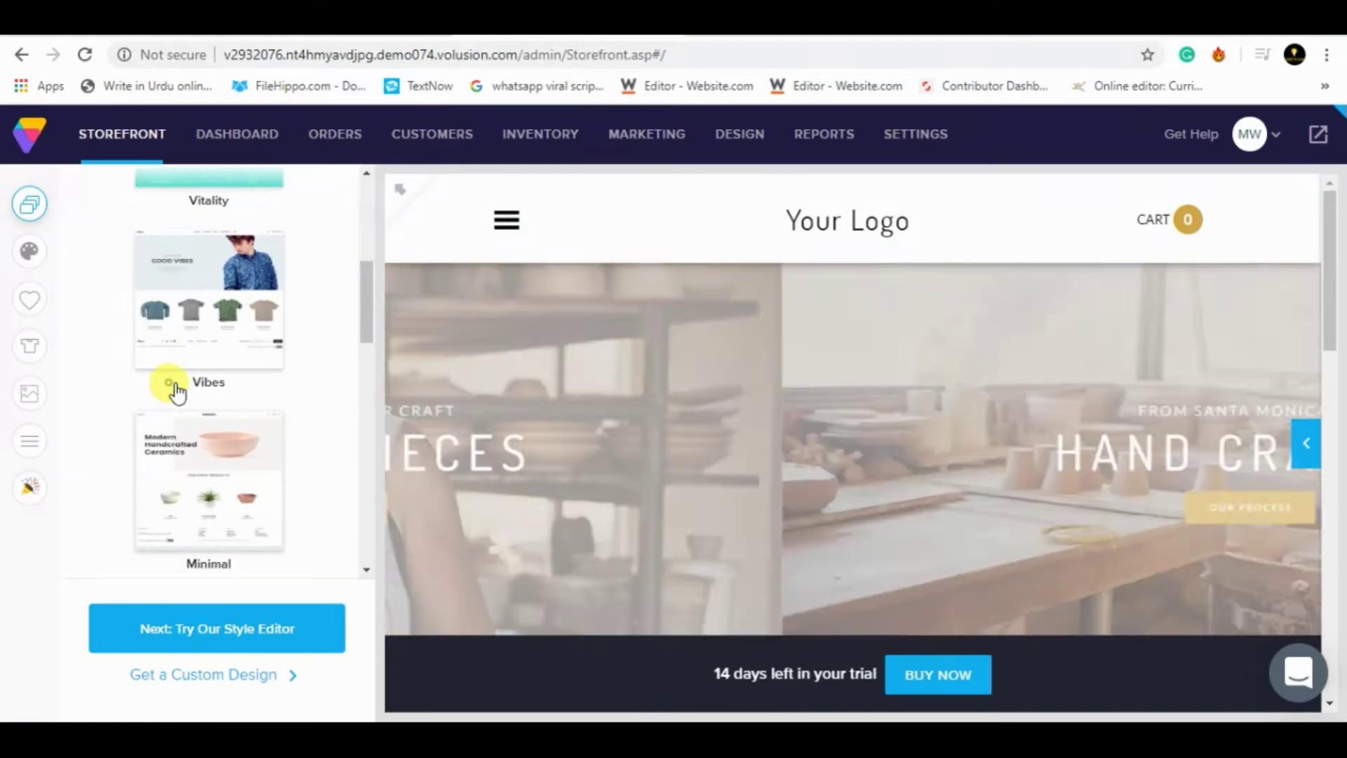
{"action": "left_click_drag", "start_coordinate": [173, 384], "coordinate": [234, 390]}
{"action": "left_click", "coordinate": [210, 382]}
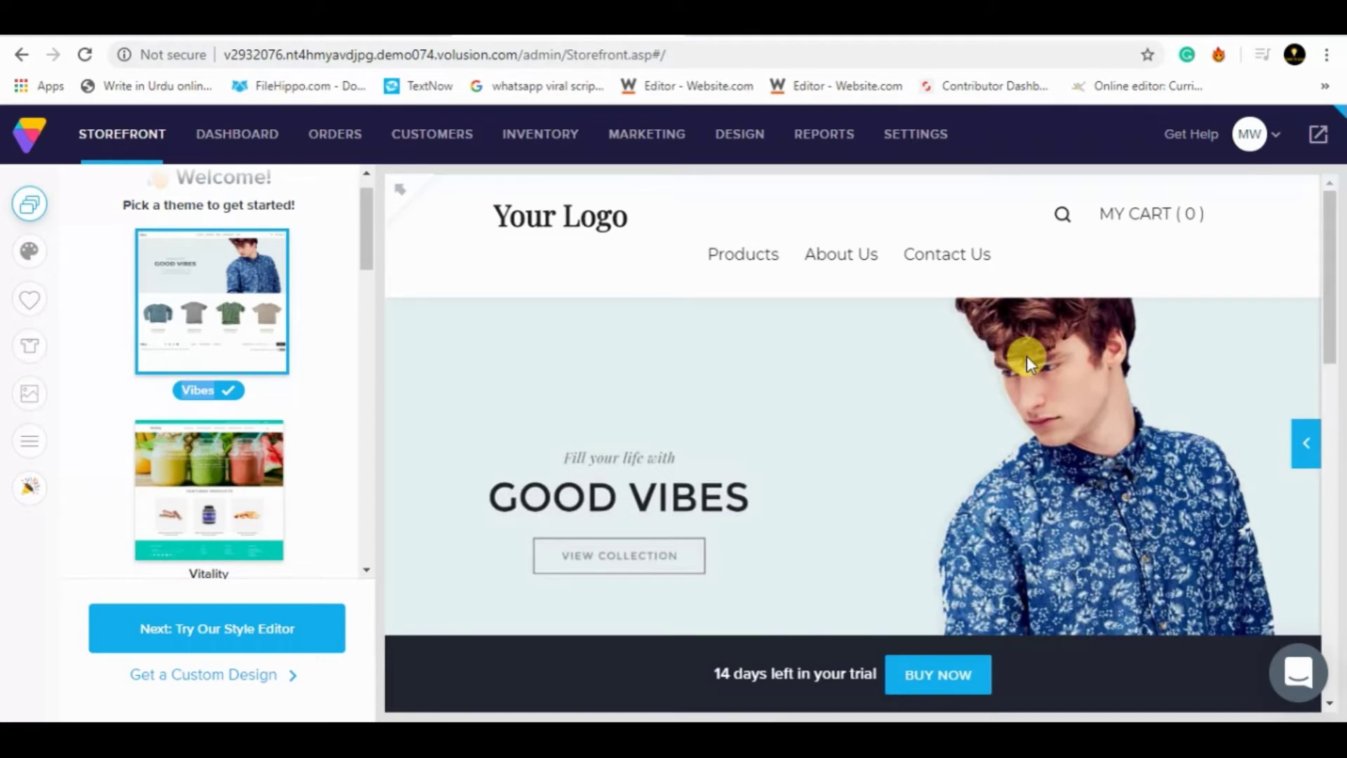
{"action": "key", "text": "alt+q"}
{"action": "key", "text": "ctrl+shift"}
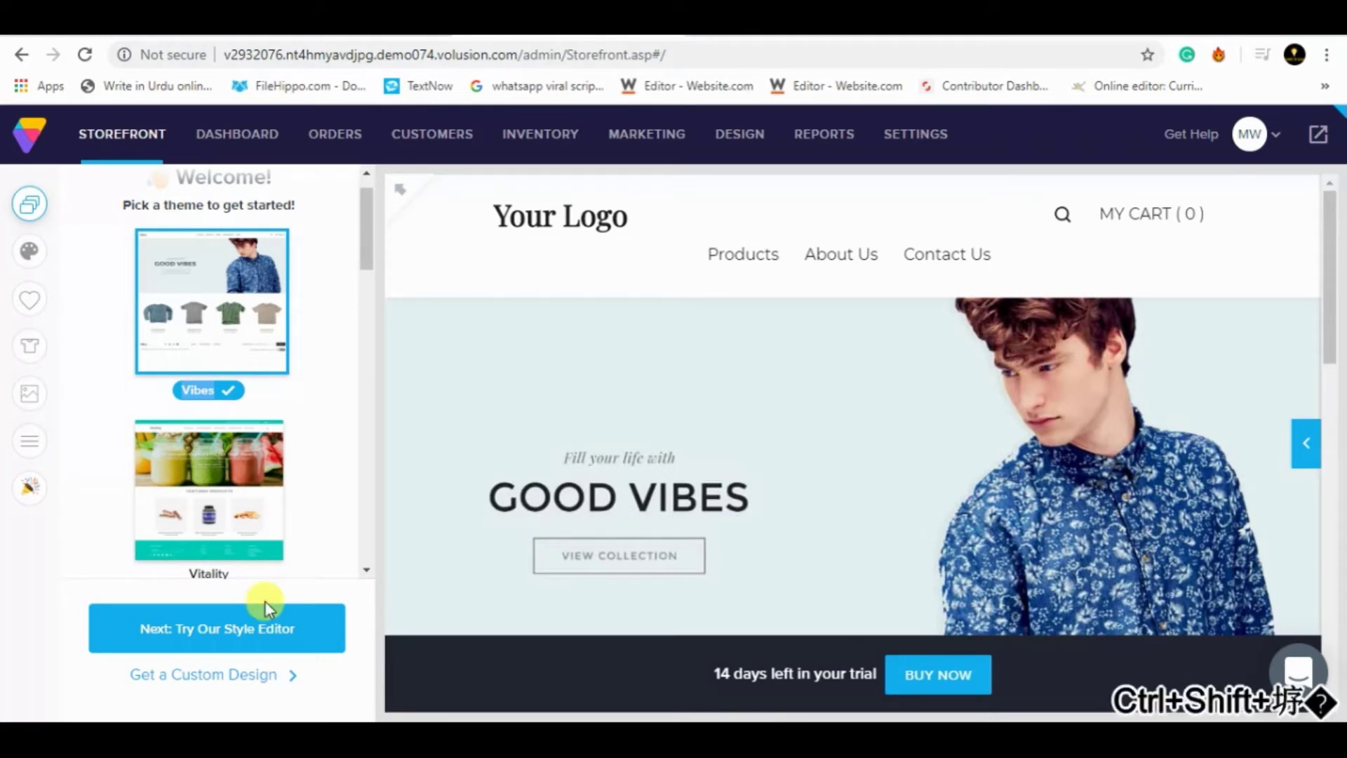
{"action": "key", "text": "alt+q"}
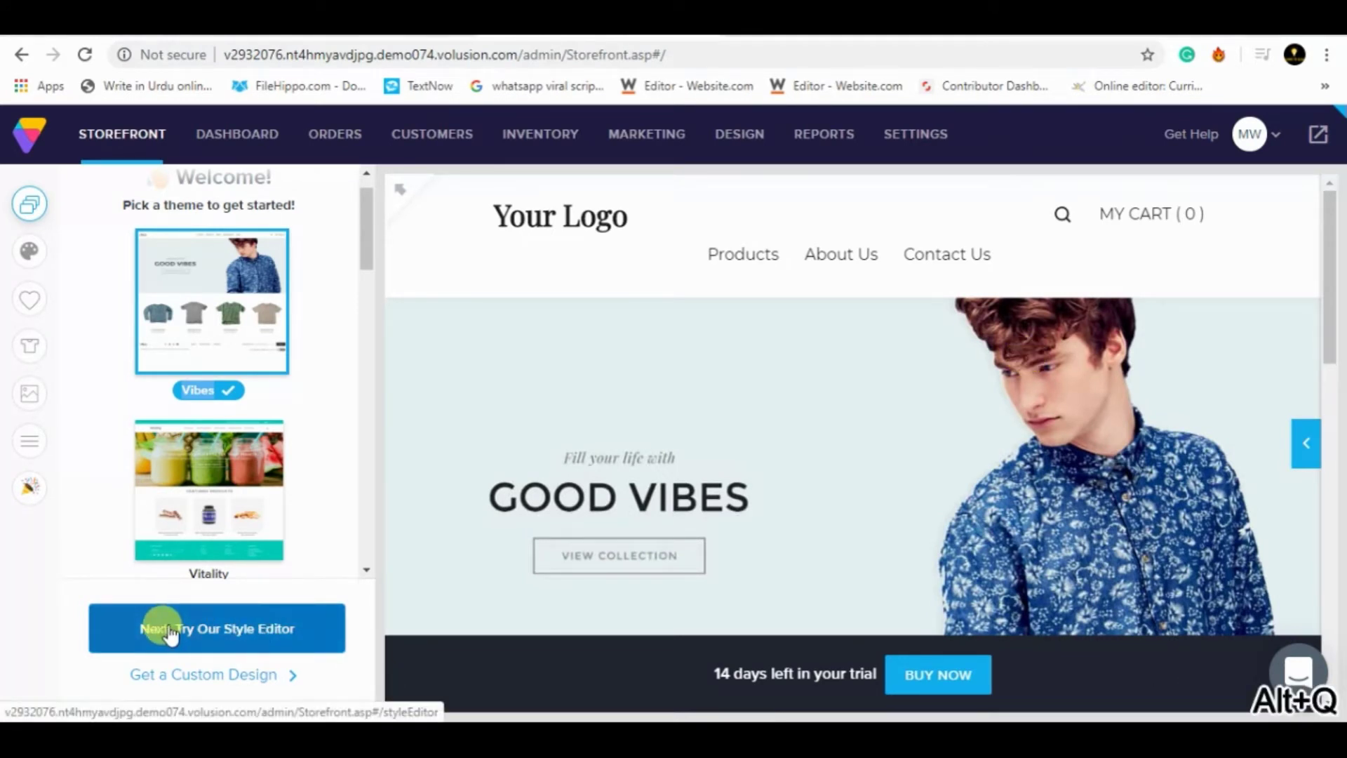
{"action": "left_click", "coordinate": [167, 626]}
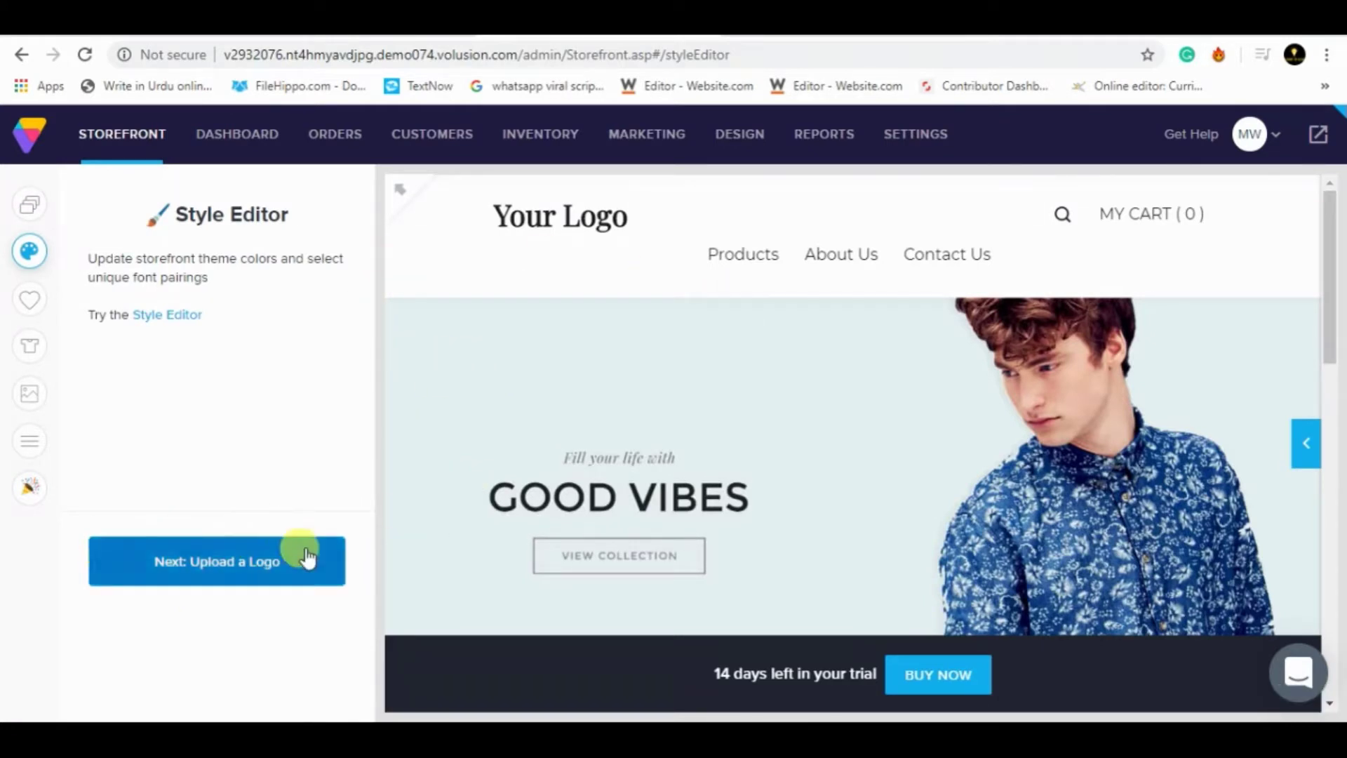
- Replace the store's text logo with 'WE ARE Seller'
{"action": "left_click", "coordinate": [150, 544]}
{"action": "key", "text": "BackSpace"}
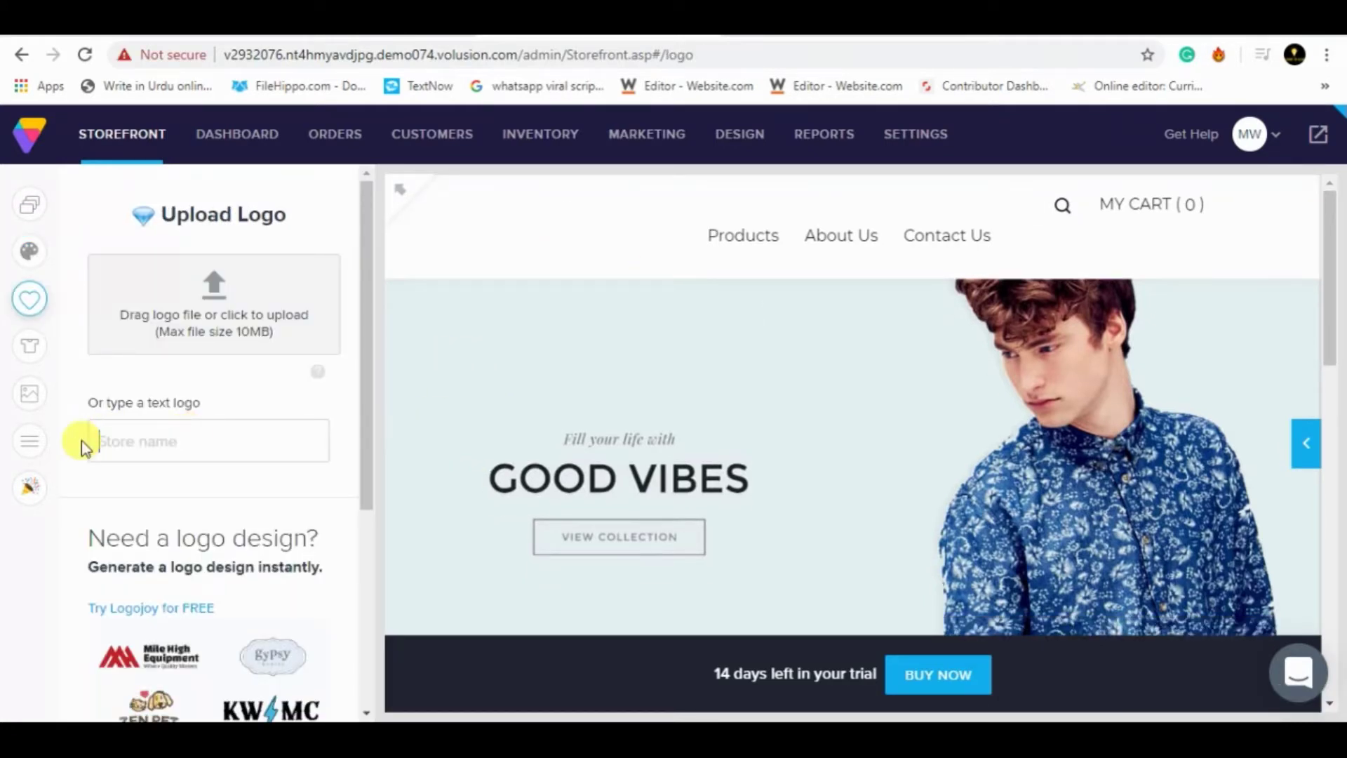
{"action": "type", "text": "WE"}
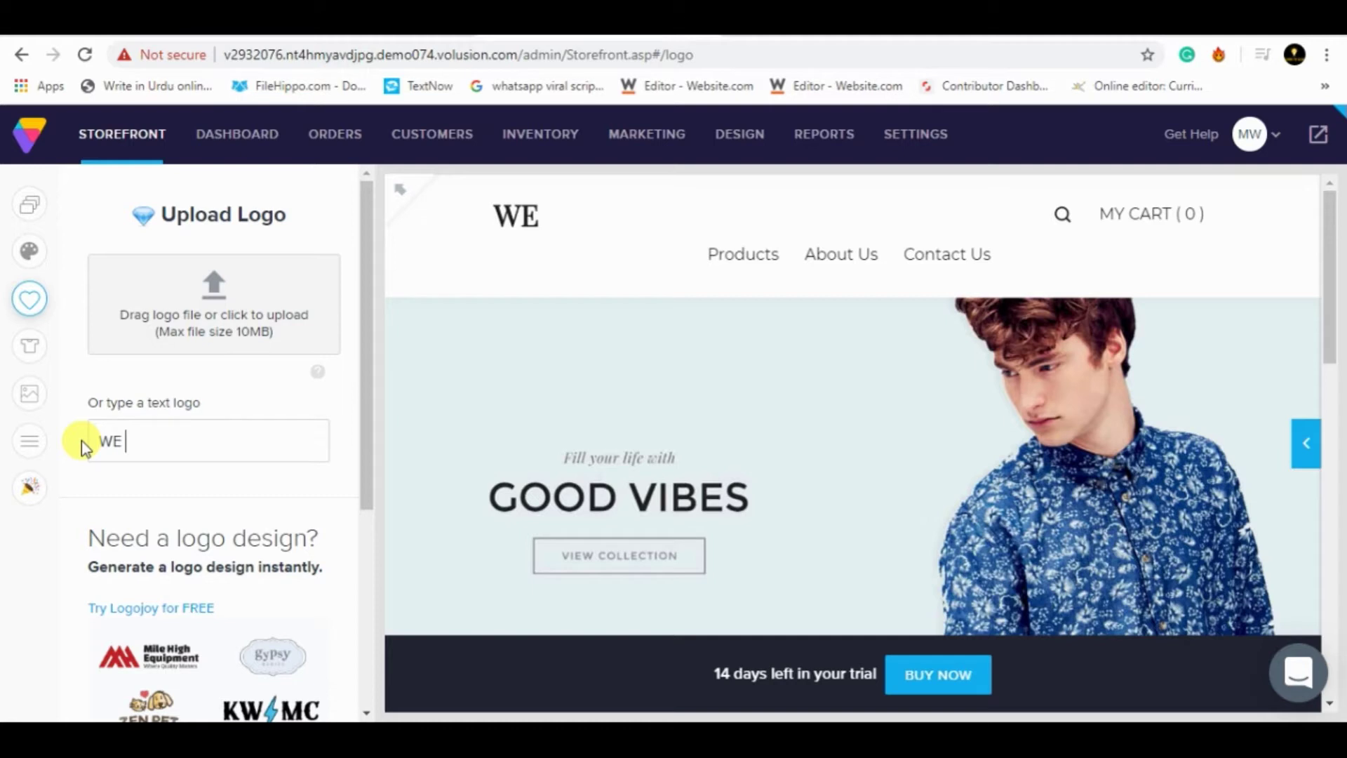
{"action": "type", "text": "ARE S"}
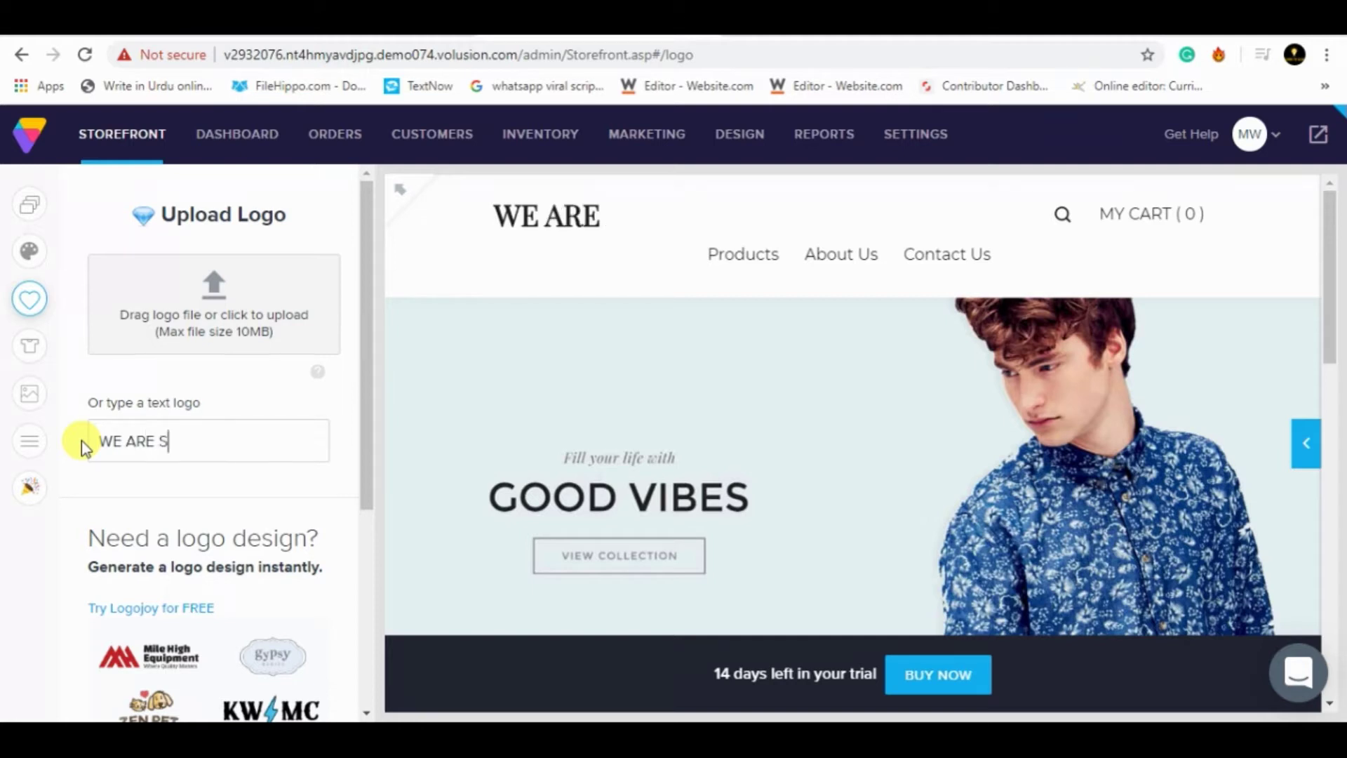
{"action": "type", "text": "All"}
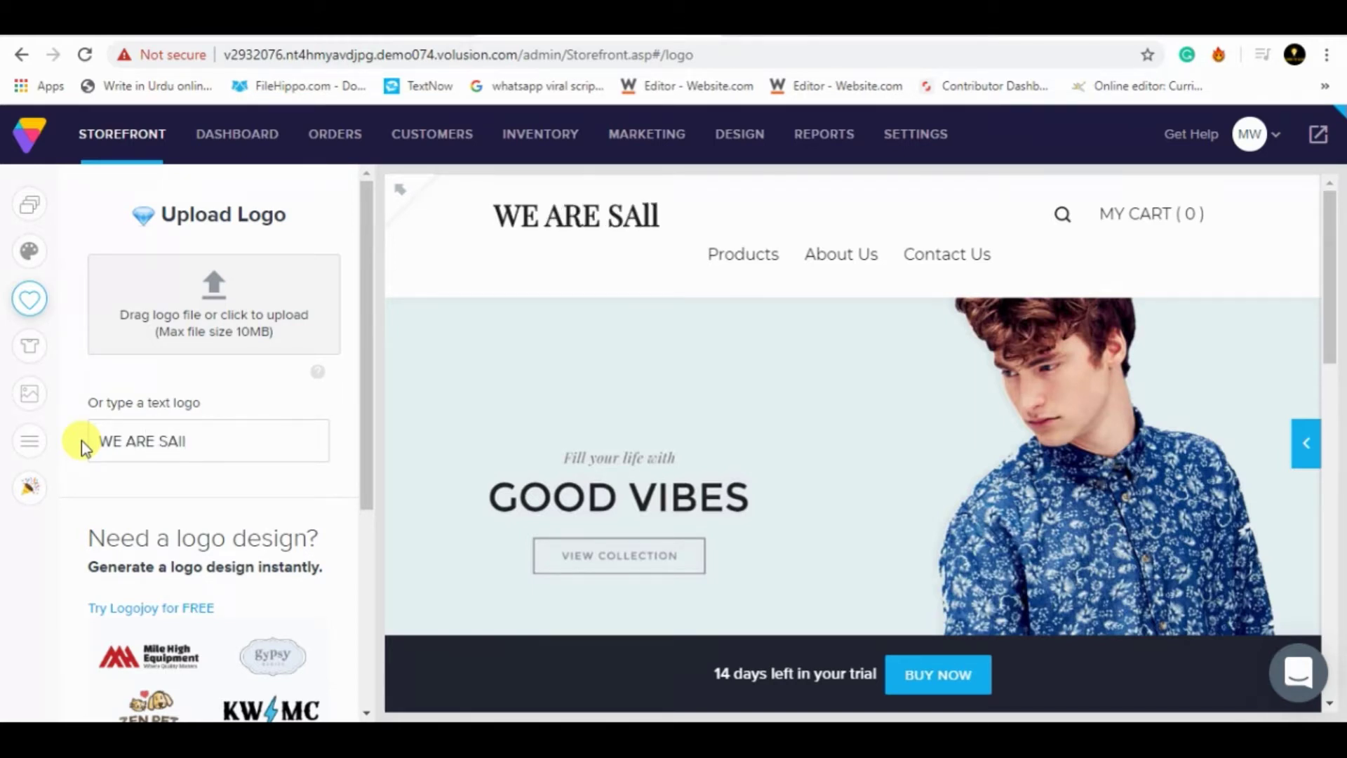
{"action": "key", "text": "ctrl+shift"}
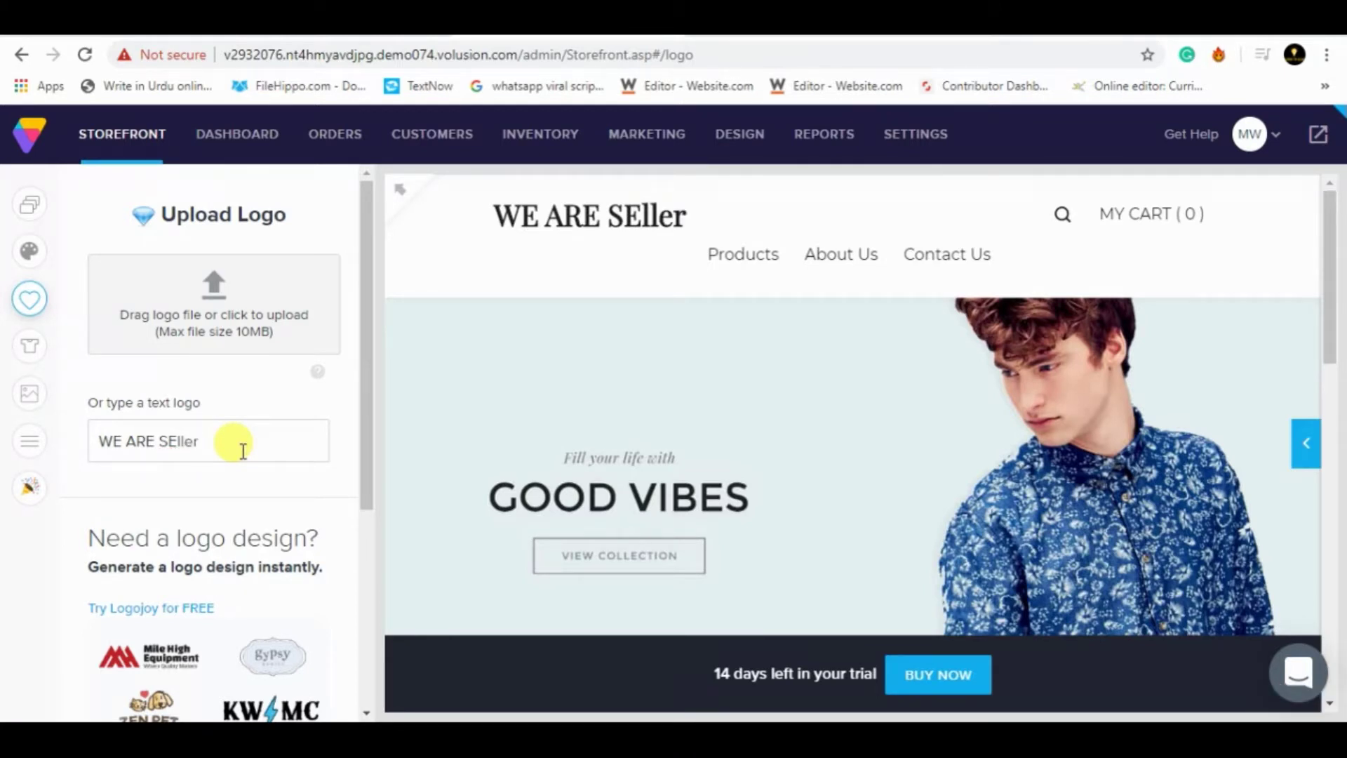
{"action": "type", "text": "Er"}
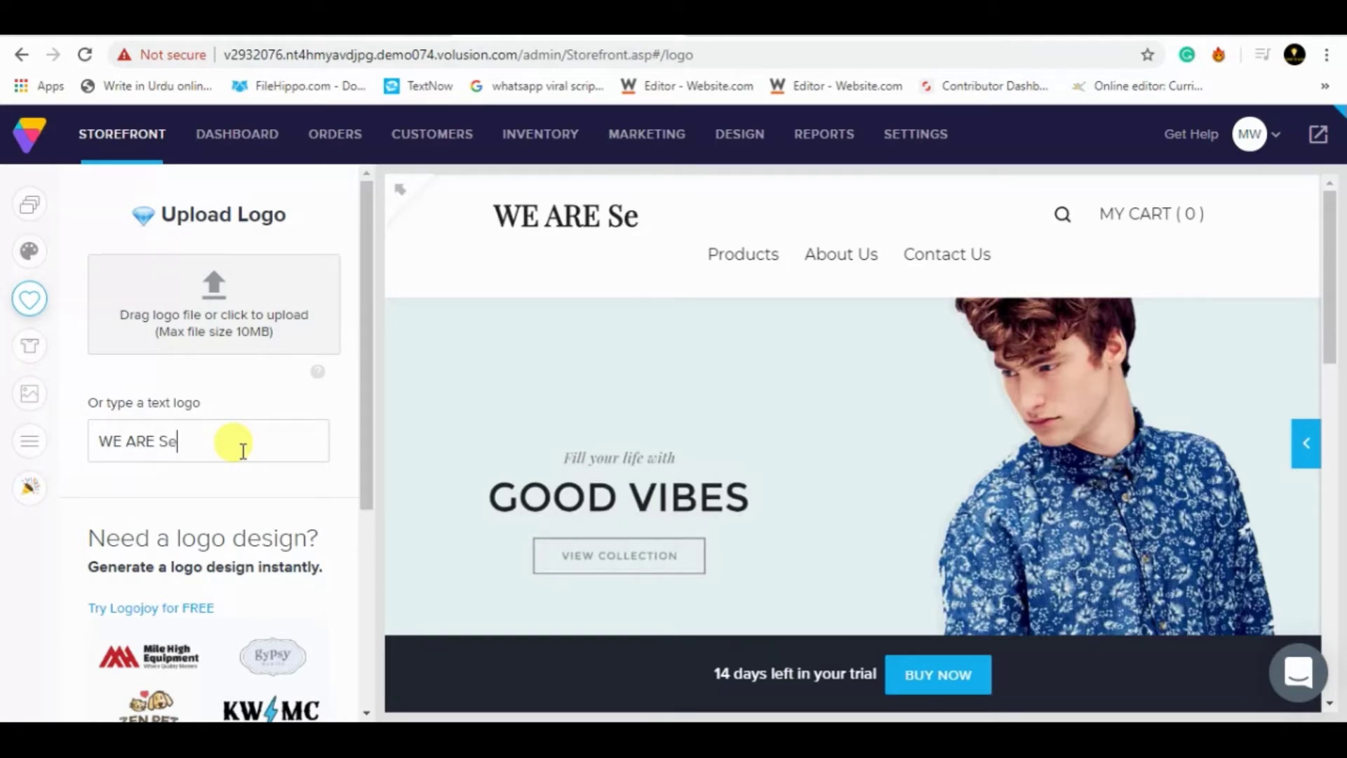
{"action": "type", "text": "Ll"}
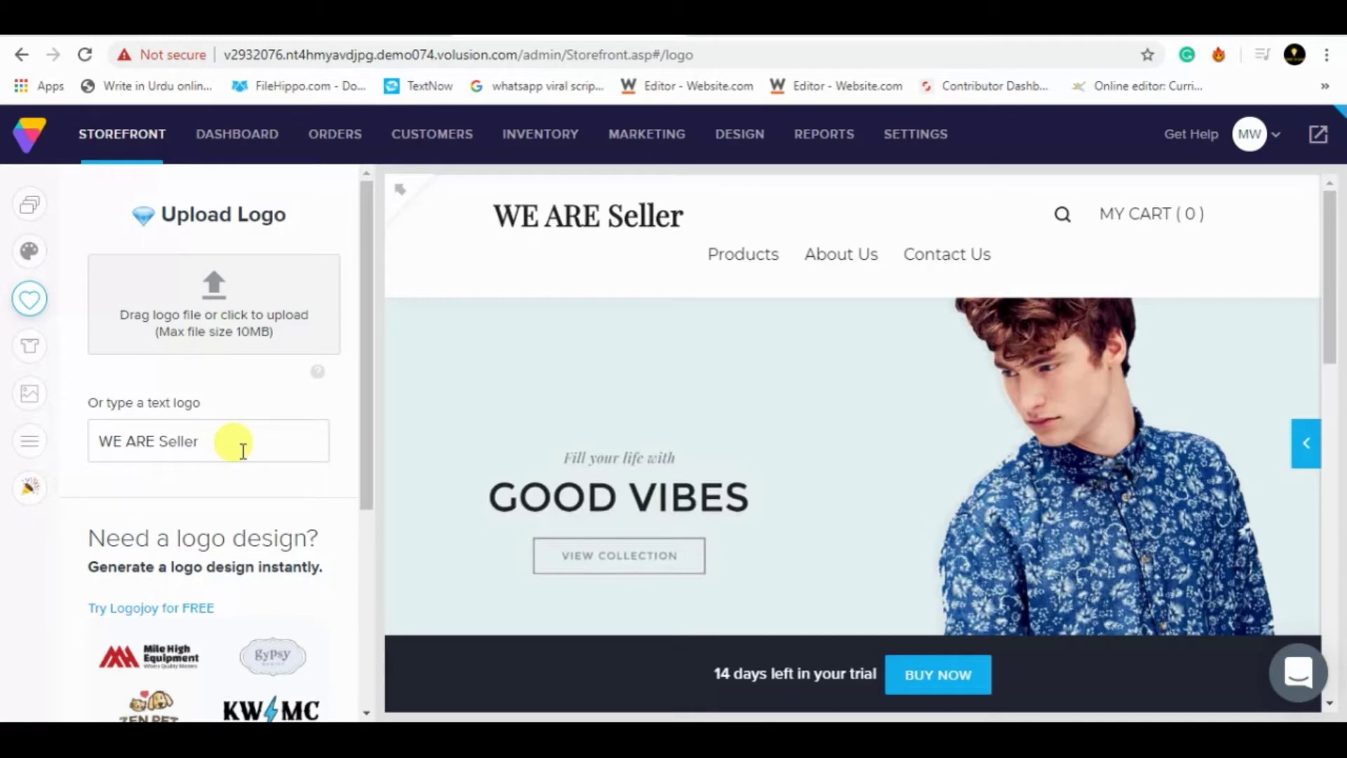
{"action": "key", "text": "ctrl+shift"}
{"action": "key", "text": "alt+q"}
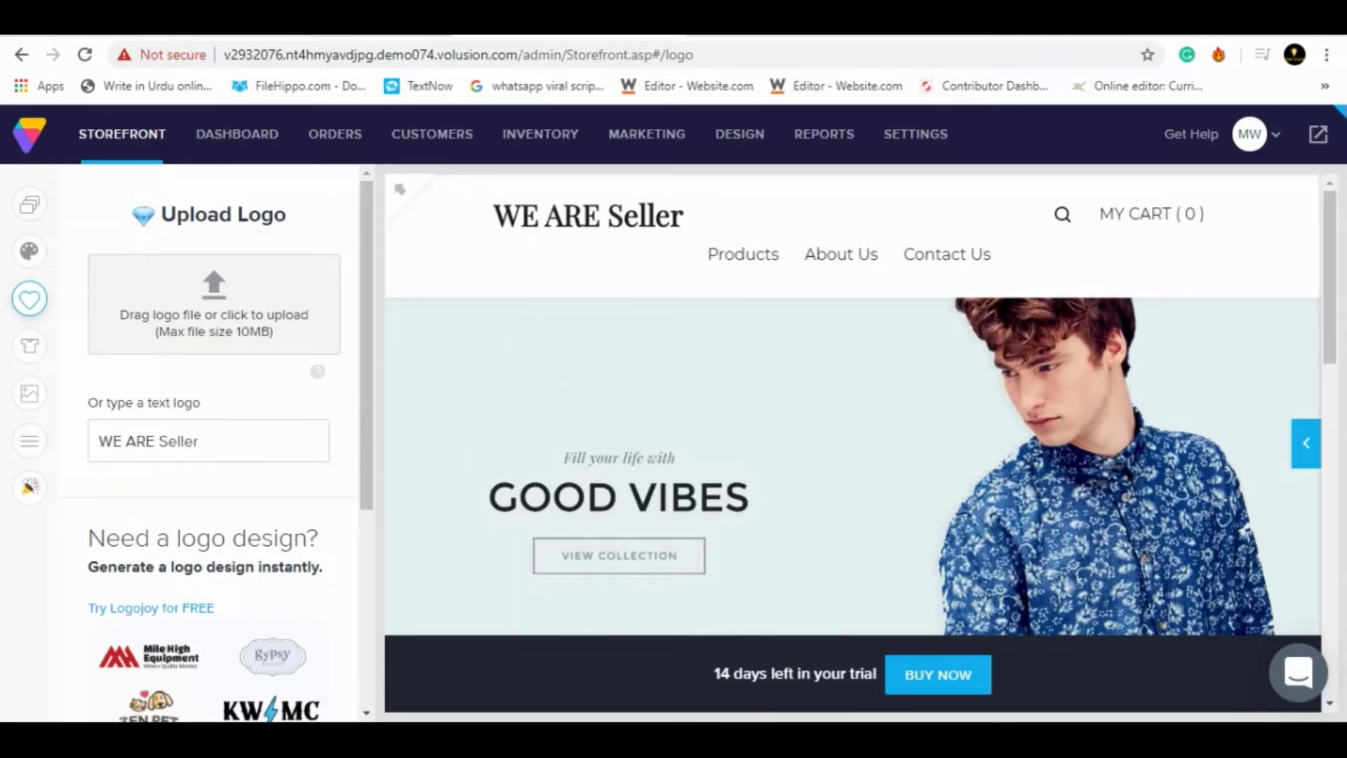
{"action": "key", "text": "alt+q"}
- Continue to the Add Some Products step
{"action": "scroll", "coordinate": [366, 692], "scroll_direction": "down", "scroll_amount": 5}
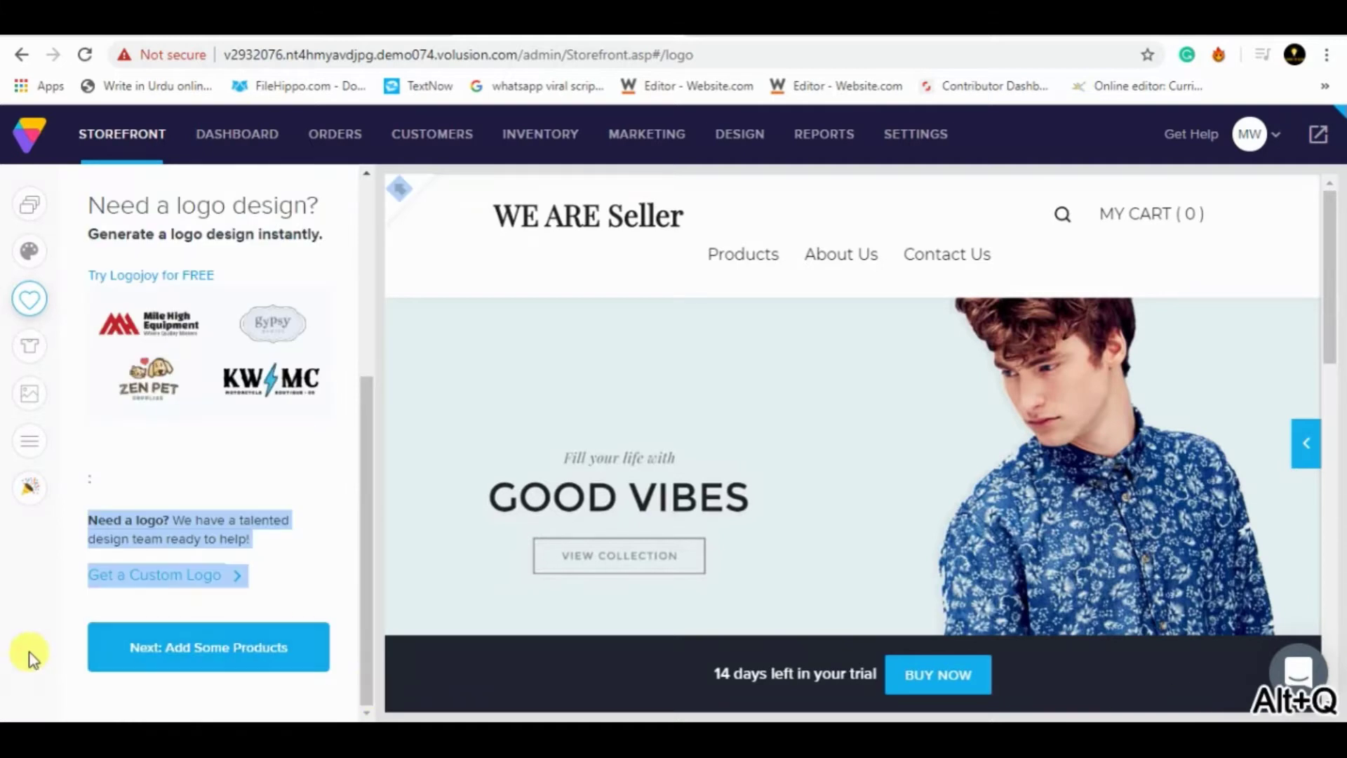
{"action": "left_click", "coordinate": [156, 663]}
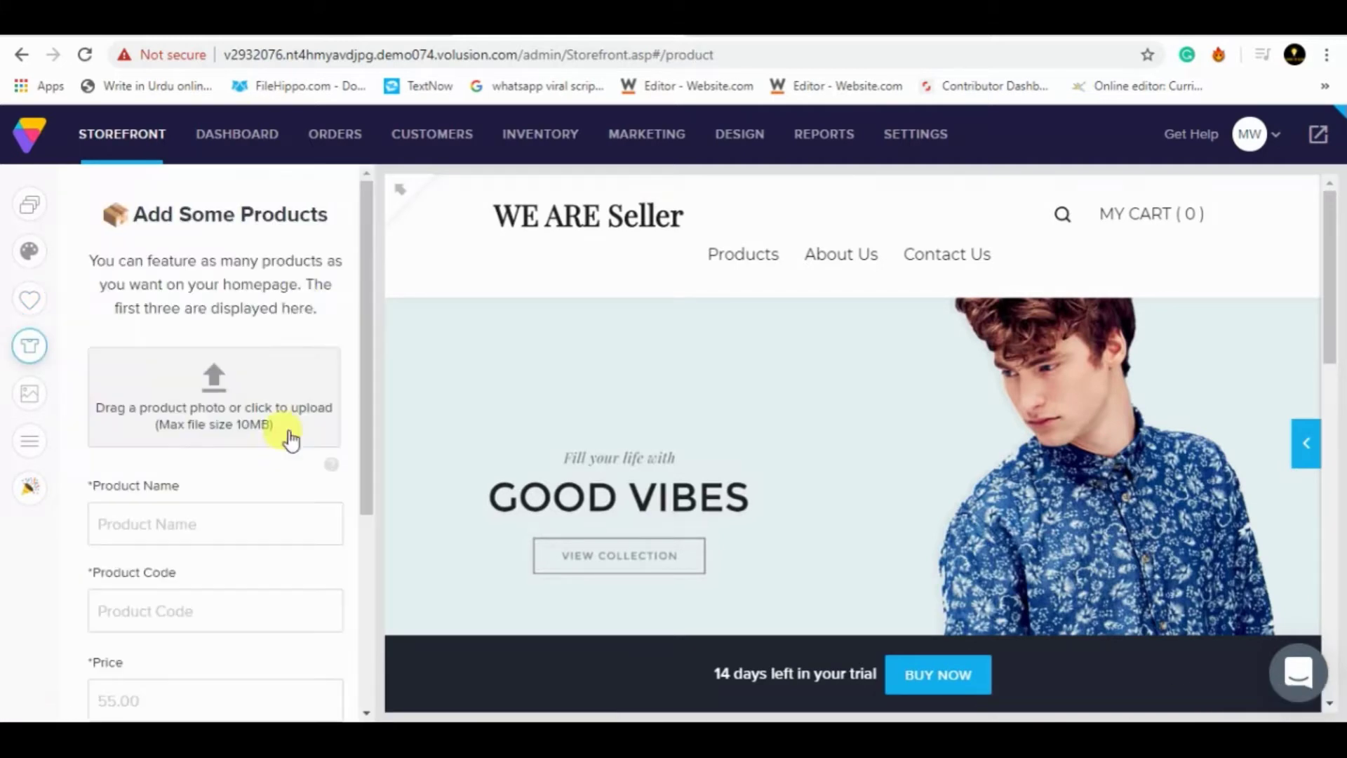
{"action": "left_click_drag", "start_coordinate": [367, 337], "coordinate": [340, 246]}
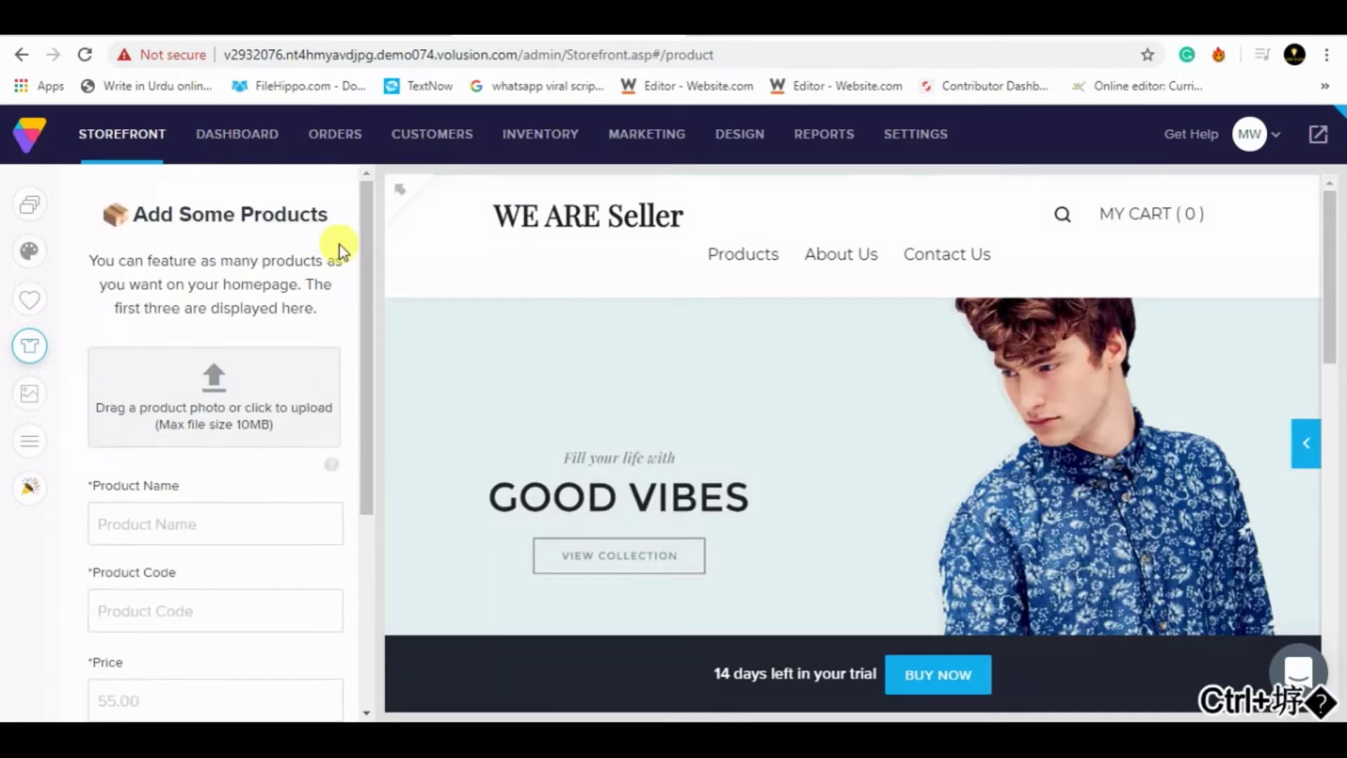
{"action": "key", "text": "alt+q"}
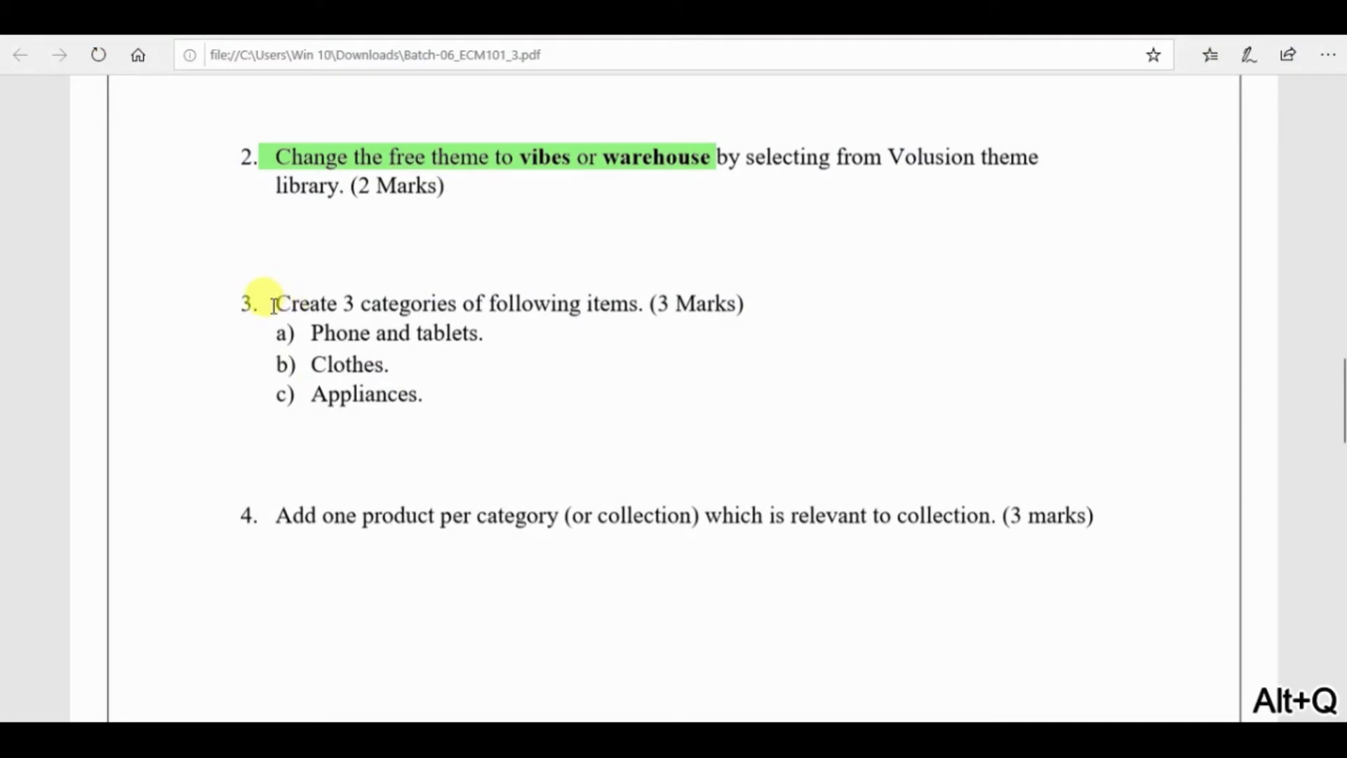
- Highlight 'Create 3 categories' in green and copy the 'Phone and tablets' item
{"action": "left_click_drag", "start_coordinate": [269, 303], "coordinate": [469, 304]}
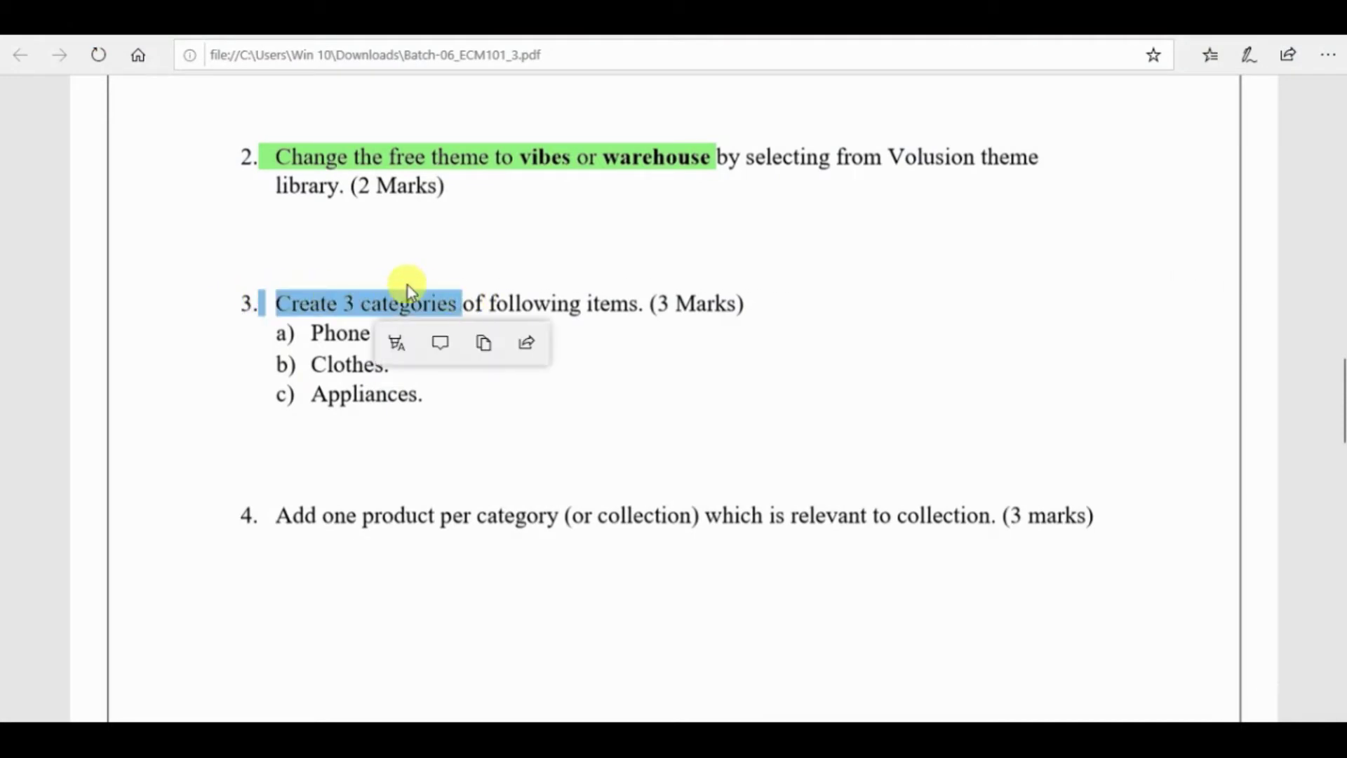
{"action": "left_click", "coordinate": [397, 342]}
{"action": "left_click", "coordinate": [403, 427]}
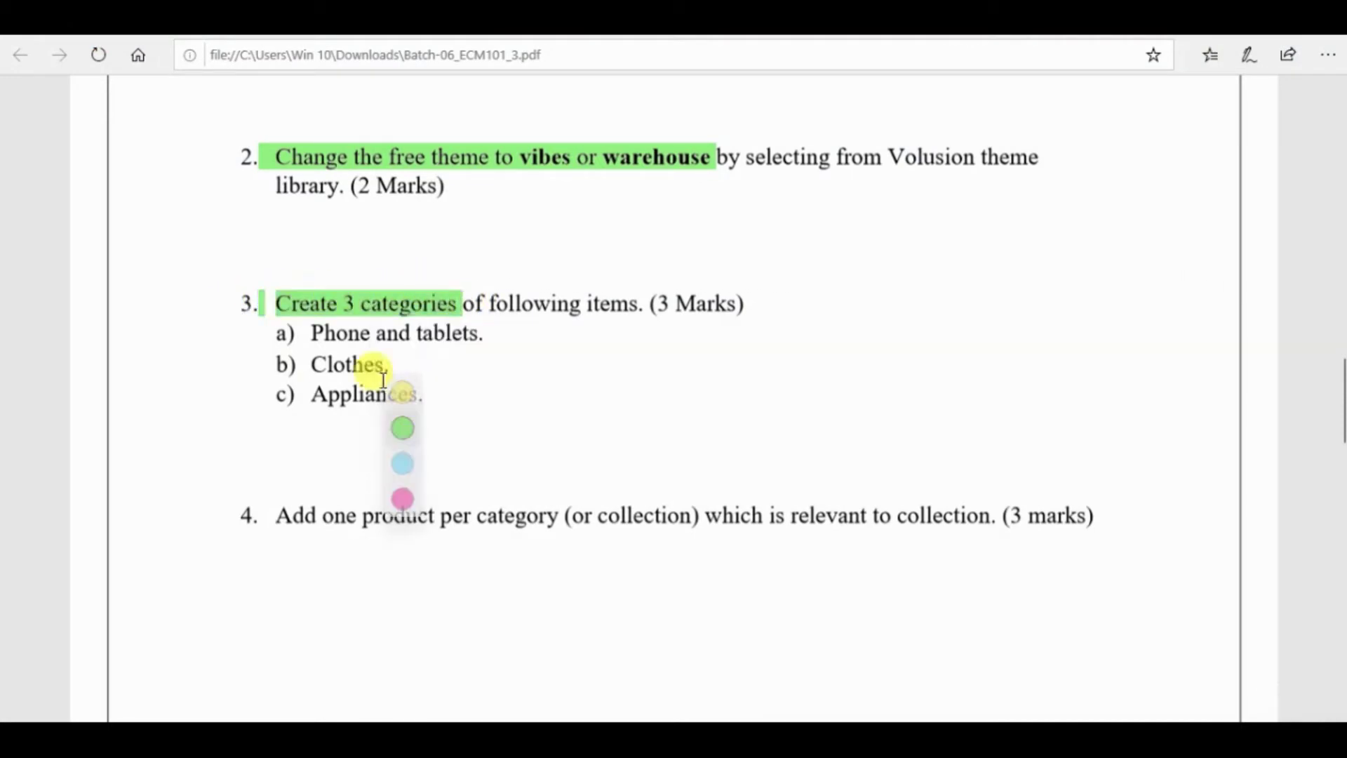
{"action": "mouse_move", "coordinate": [314, 333]}
{"action": "left_mouse_down"}
{"action": "mouse_move", "coordinate": [395, 344]}
{"action": "mouse_move", "coordinate": [495, 322]}
{"action": "mouse_move", "coordinate": [315, 330]}
{"action": "mouse_move", "coordinate": [340, 332]}
{"action": "left_mouse_up"}
{"action": "key", "text": "ctrl+c"}
{"action": "key", "text": "ctrl+shift+b"}
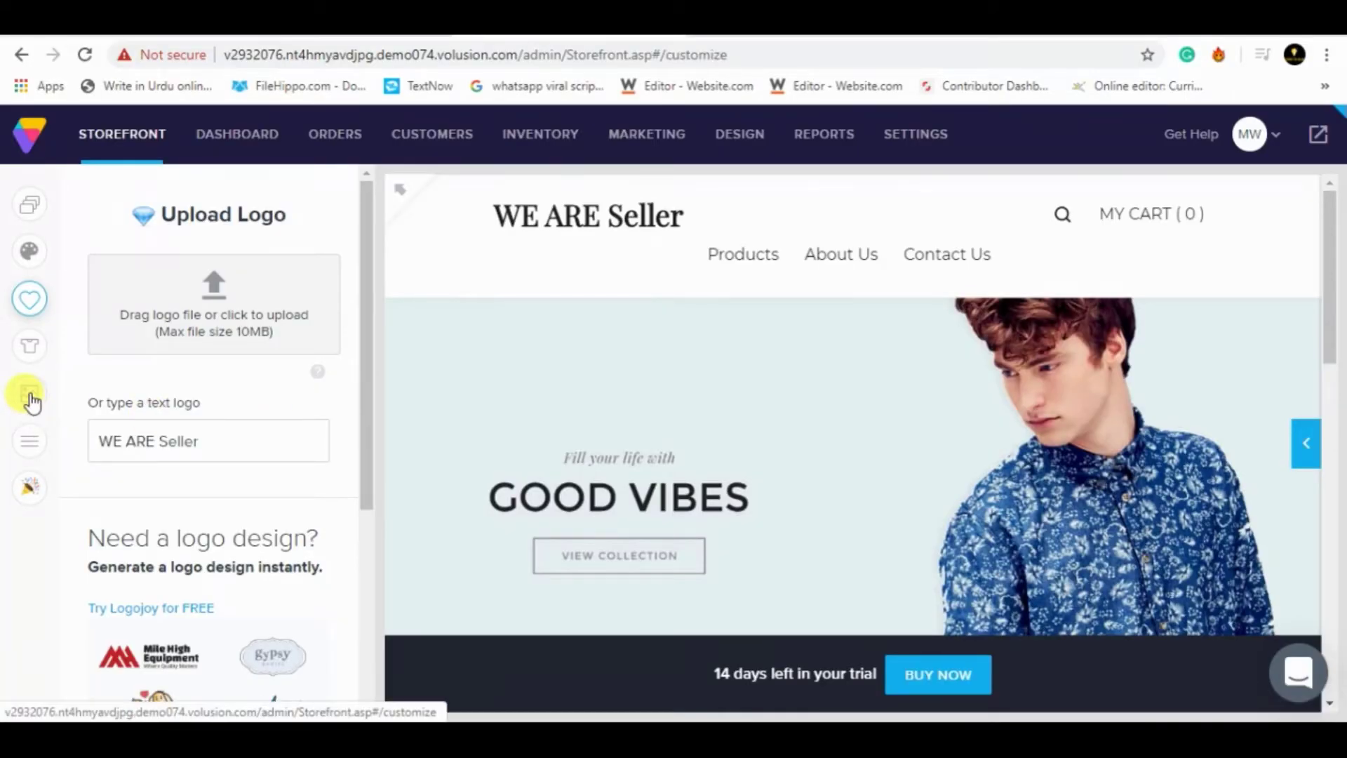
- Return to the homepage menu settings and add Phone and tablets as a menu item
{"action": "left_click", "coordinate": [32, 396]}
{"action": "left_click", "coordinate": [29, 347]}
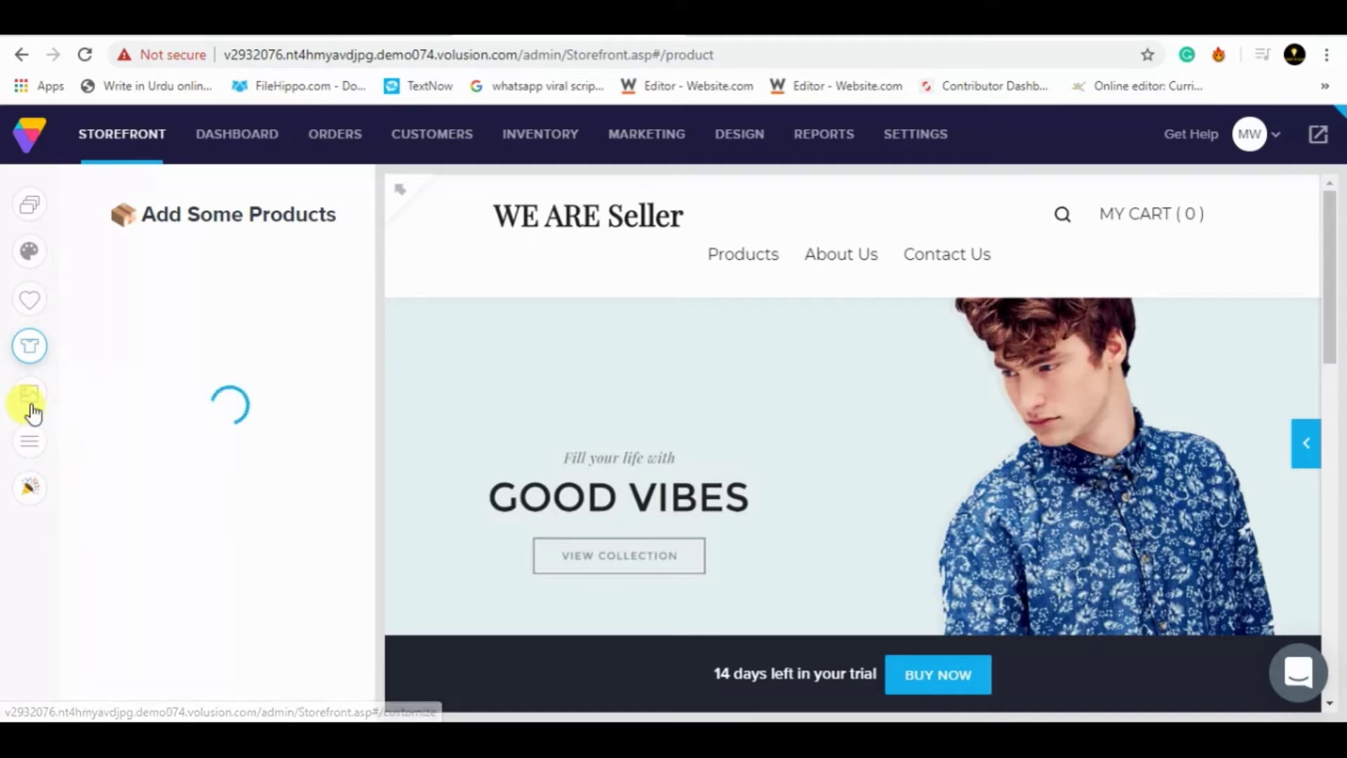
{"action": "left_click", "coordinate": [29, 440]}
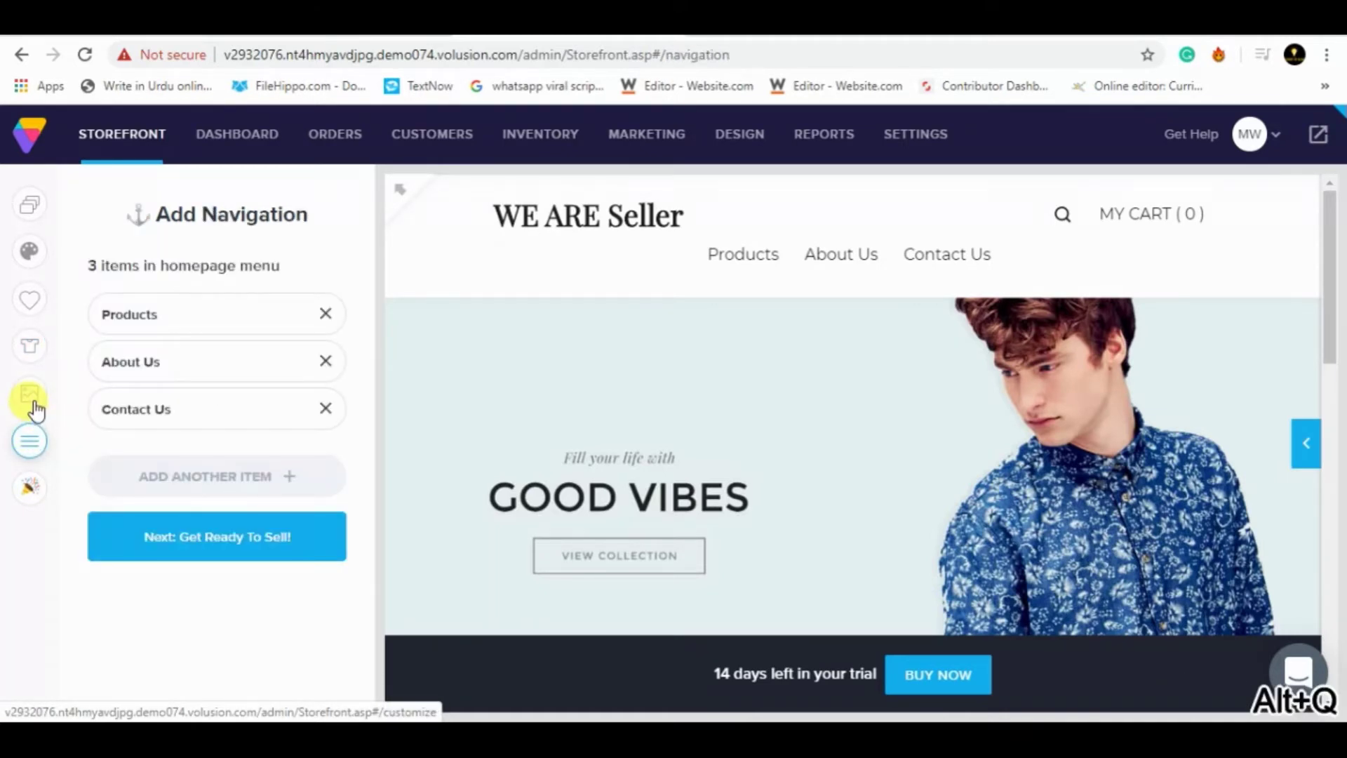
{"action": "left_click", "coordinate": [228, 477]}
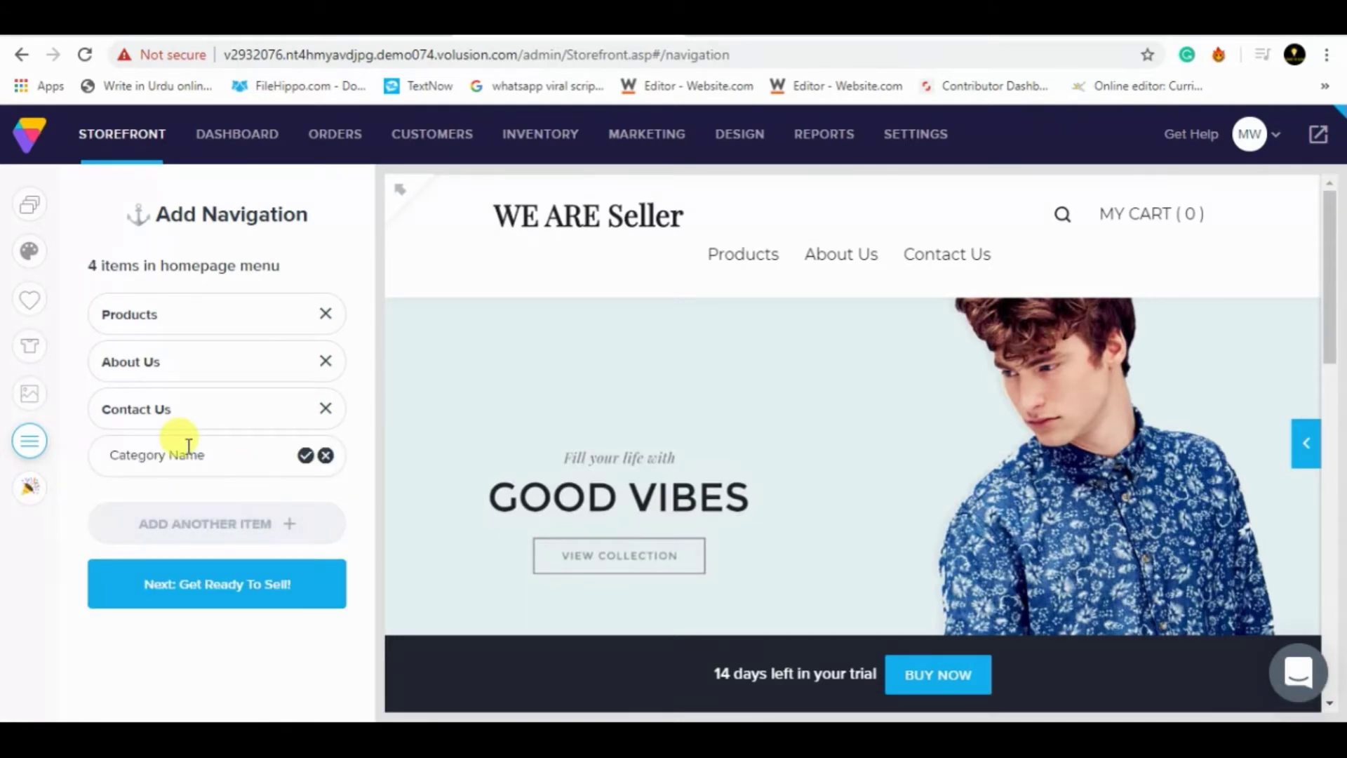
{"action": "key", "text": "ctrl+v"}
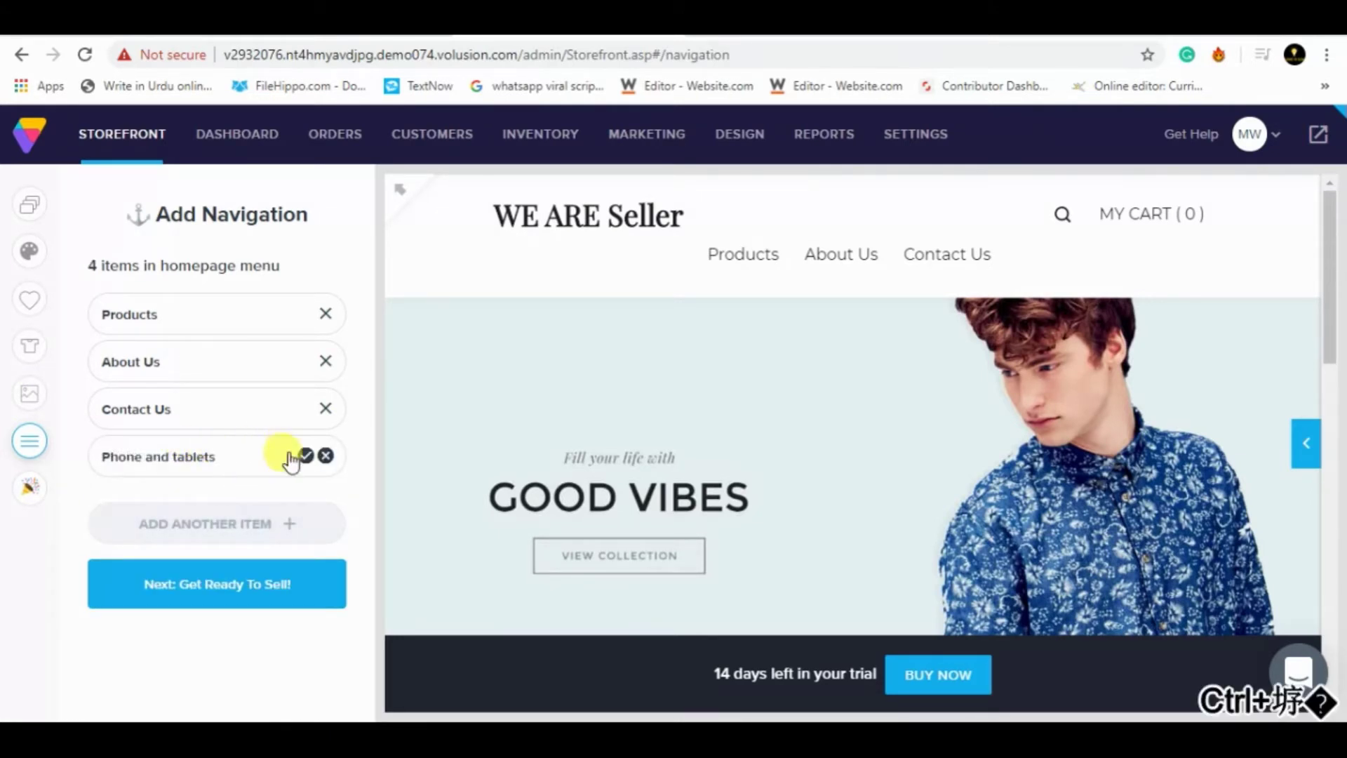
{"action": "left_click", "coordinate": [301, 456]}
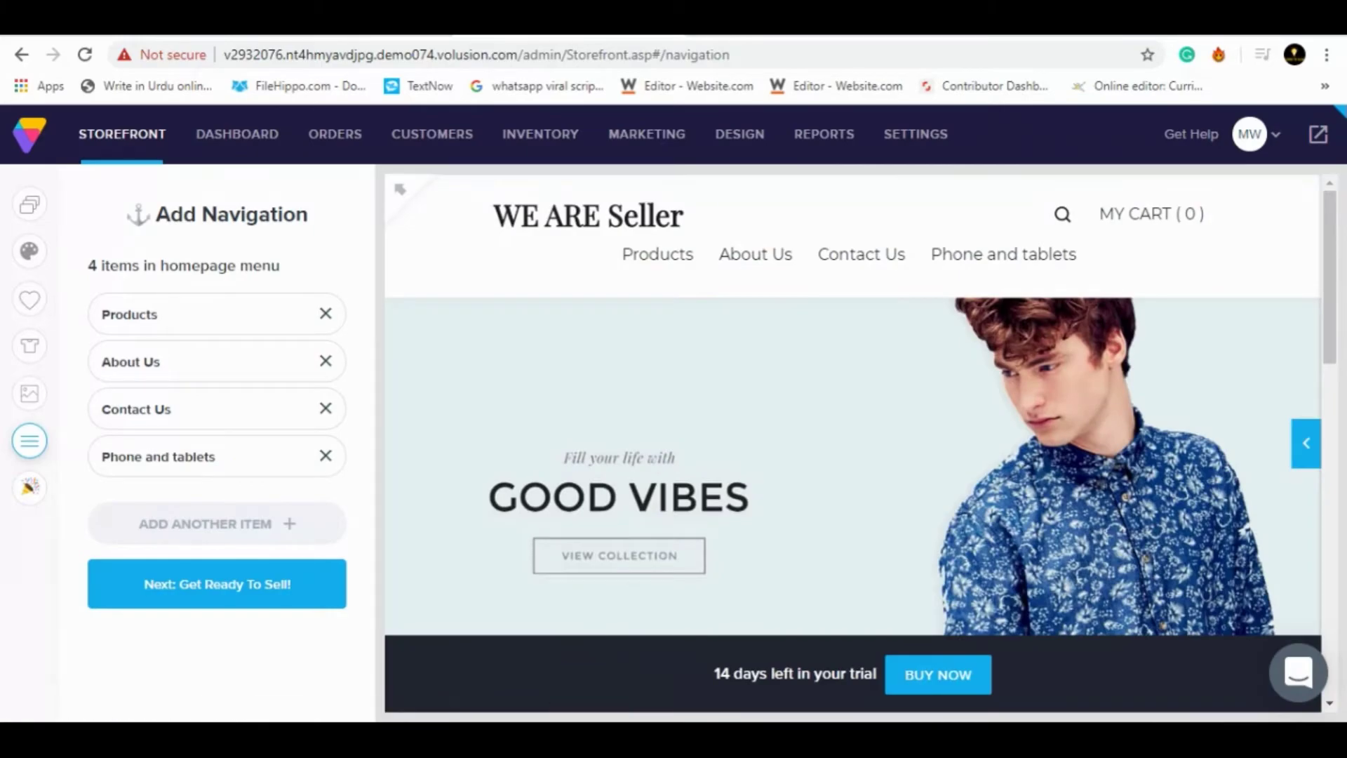
- Copy Clothes from the assignment PDF and add it as a new homepage menu entry
{"action": "key", "text": "alt+Tab"}
{"action": "left_click_drag", "start_coordinate": [300, 364], "coordinate": [389, 363]}
{"action": "key", "text": "ctrl+c"}
{"action": "key", "text": "ctrl+shift+b"}
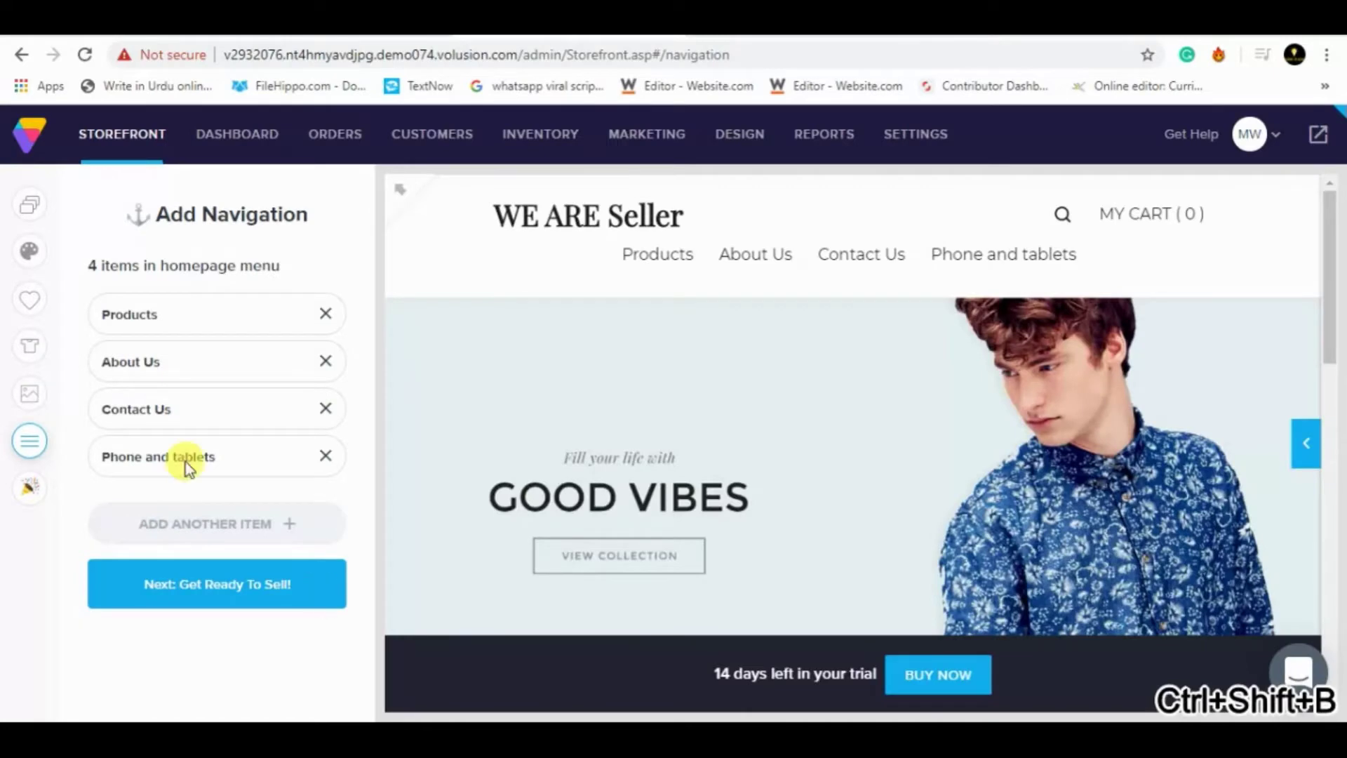
{"action": "key", "text": "alt+Tab"}
{"action": "left_click", "coordinate": [172, 526]}
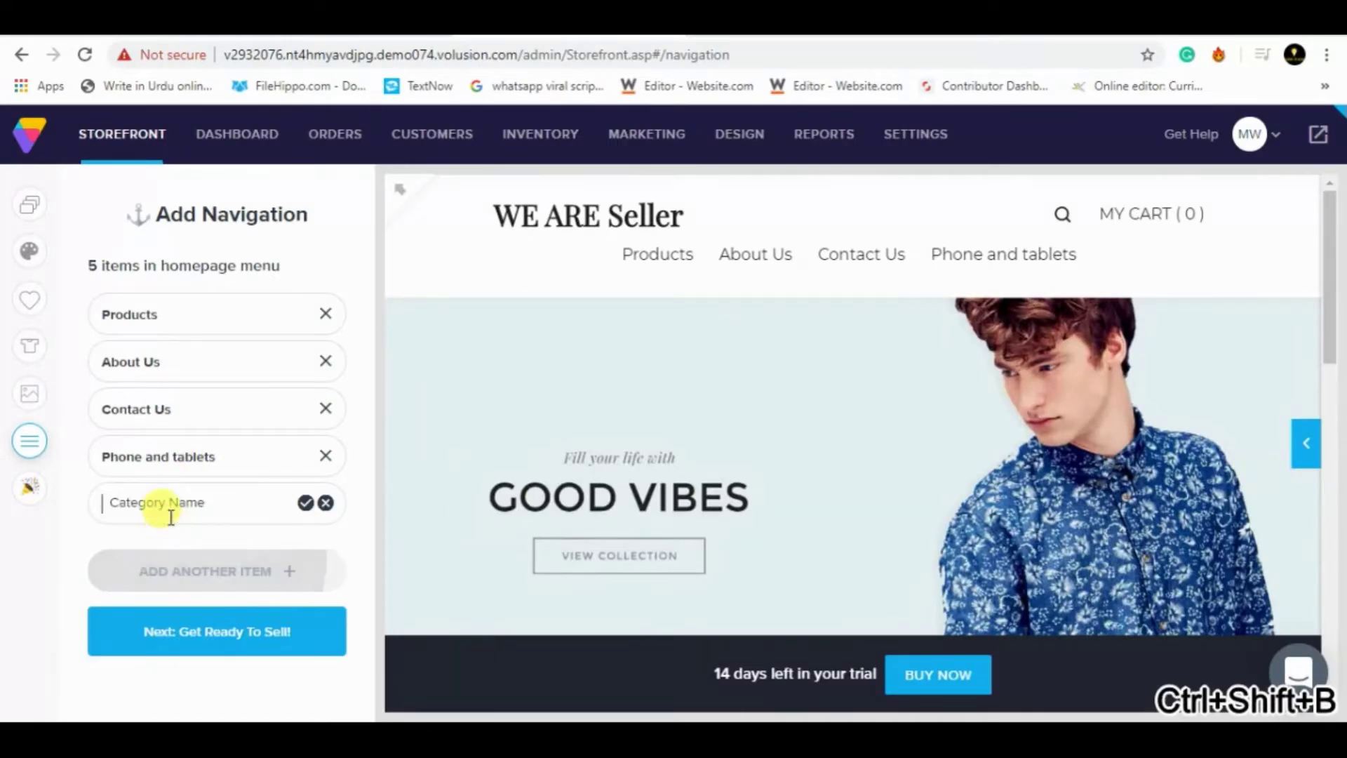
{"action": "key", "text": "ctrl+v"}
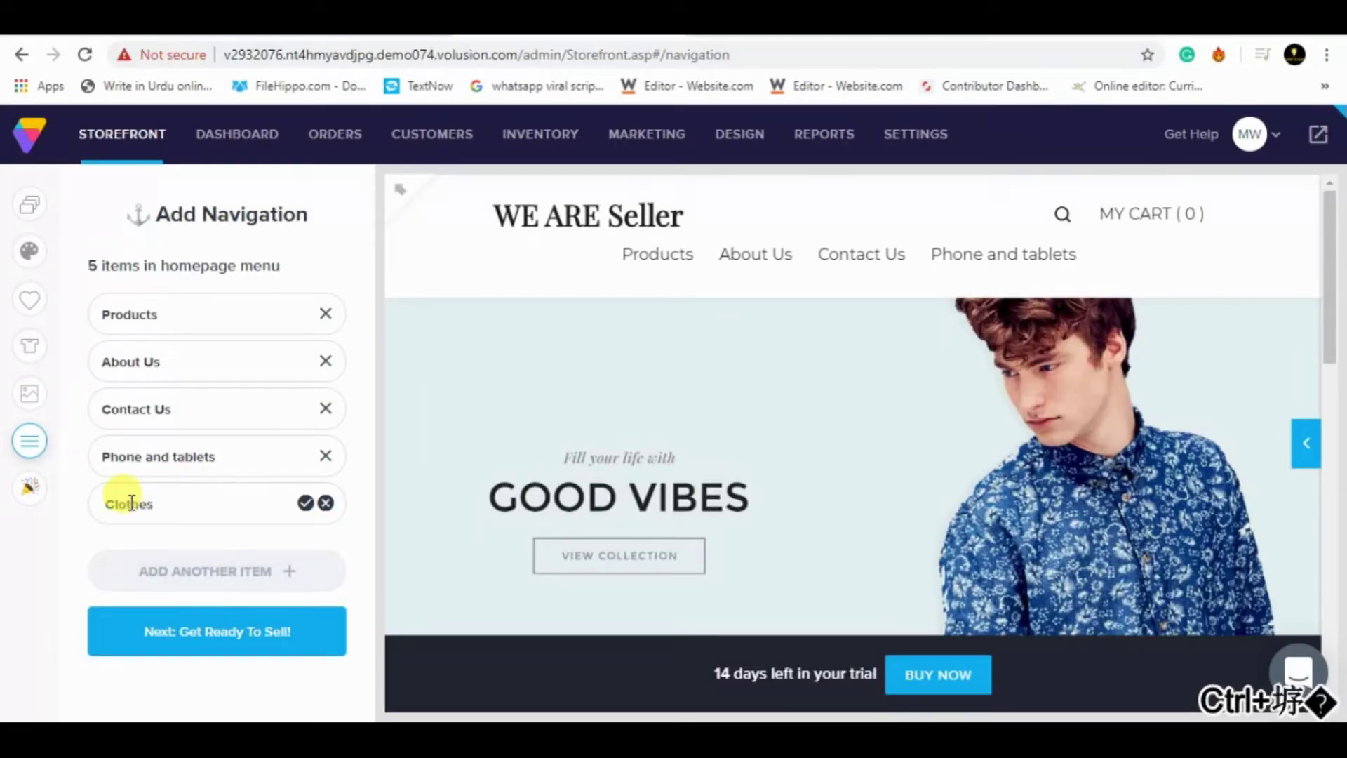
{"action": "key", "text": "alt+Tab"}
{"action": "key", "text": "alt+Tab"}
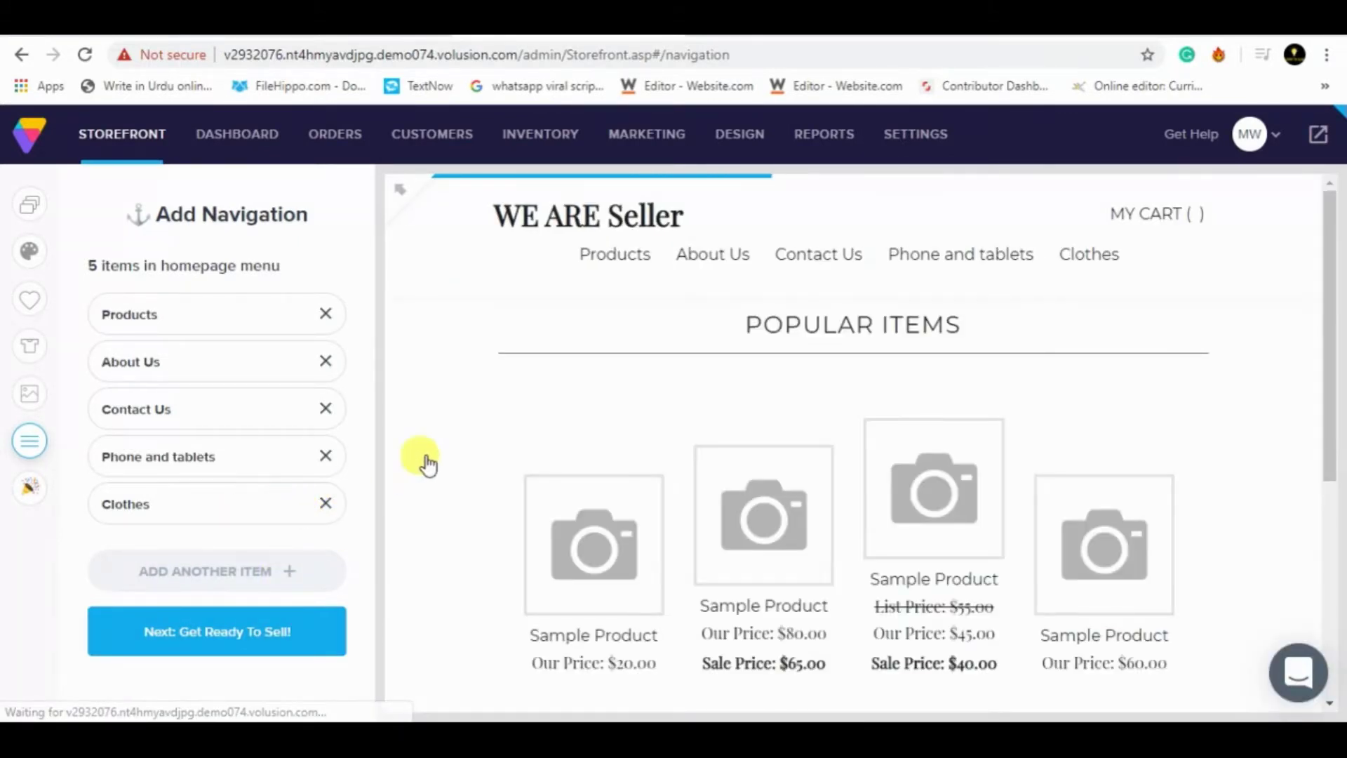
- Copy Appliances from task 3 in the PDF and add it as another menu item
{"action": "key", "text": "alt+Tab"}
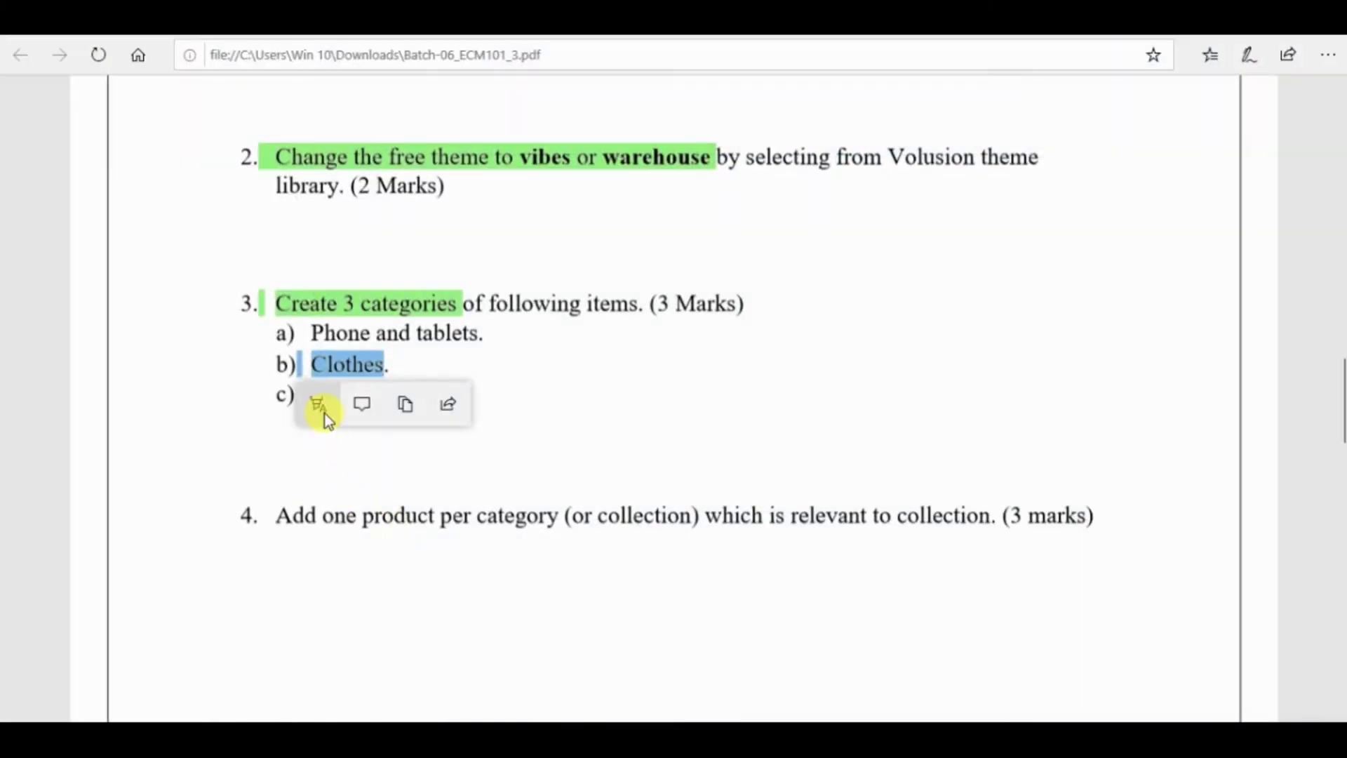
{"action": "left_click_drag", "start_coordinate": [311, 393], "coordinate": [415, 393]}
{"action": "key", "text": "ctrl+c"}
{"action": "key", "text": "ctrl+shift+b"}
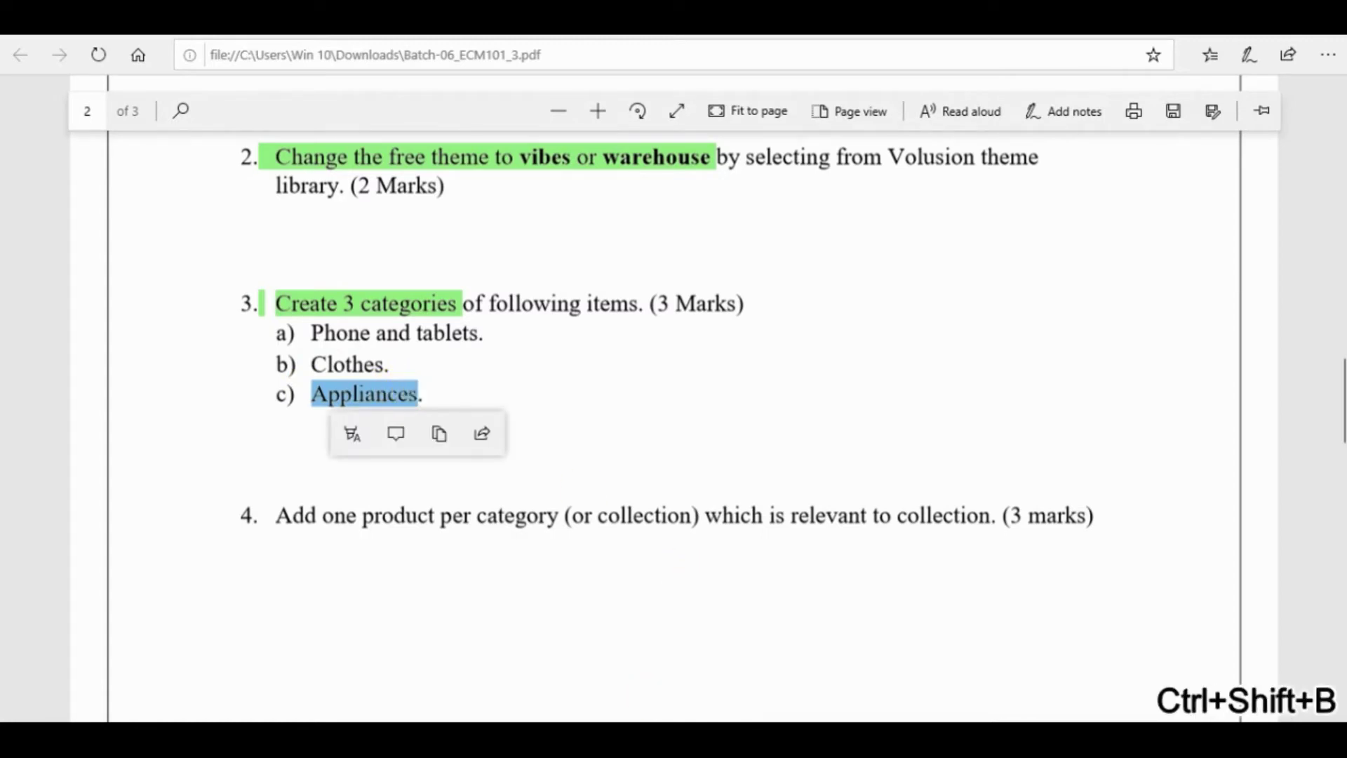
{"action": "key", "text": "alt+Tab"}
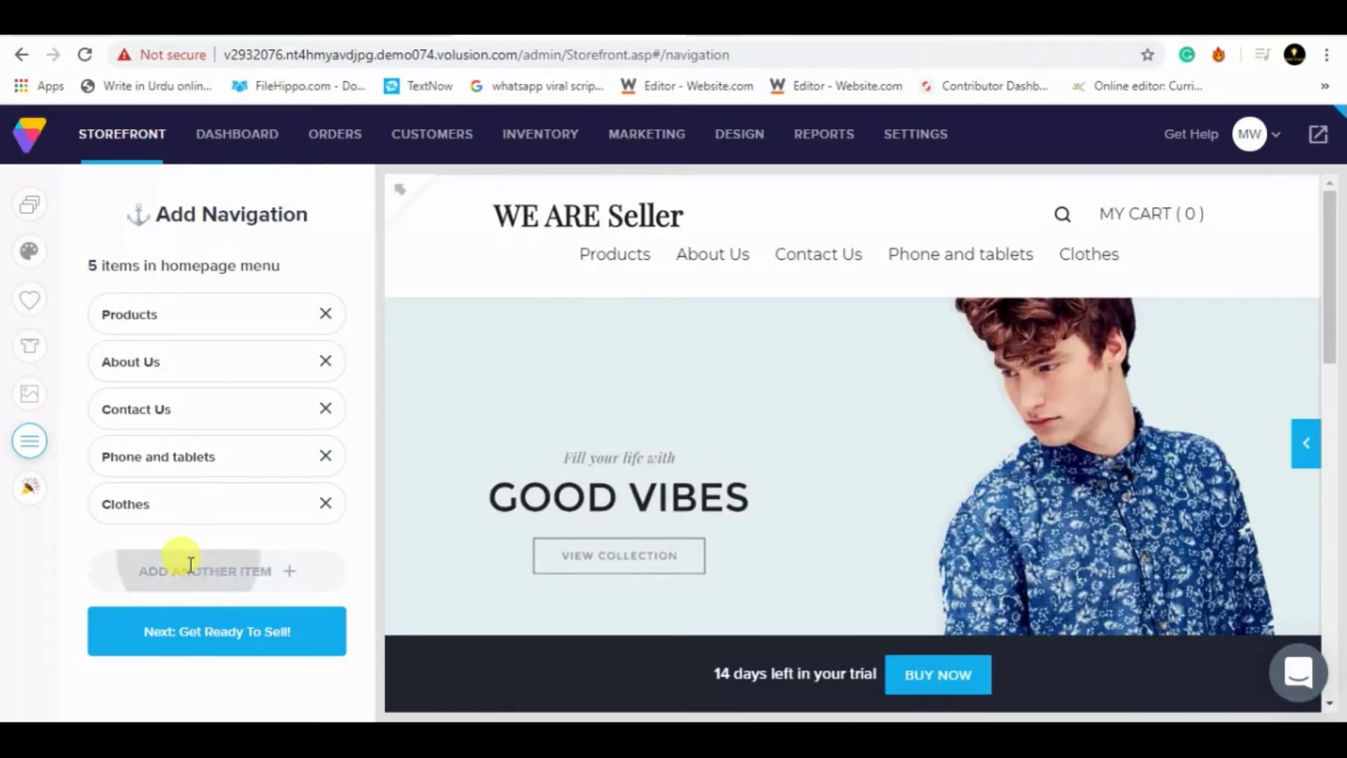
{"action": "left_click", "coordinate": [187, 562]}
{"action": "left_click", "coordinate": [159, 548]}
{"action": "key", "text": "ctrl+v"}
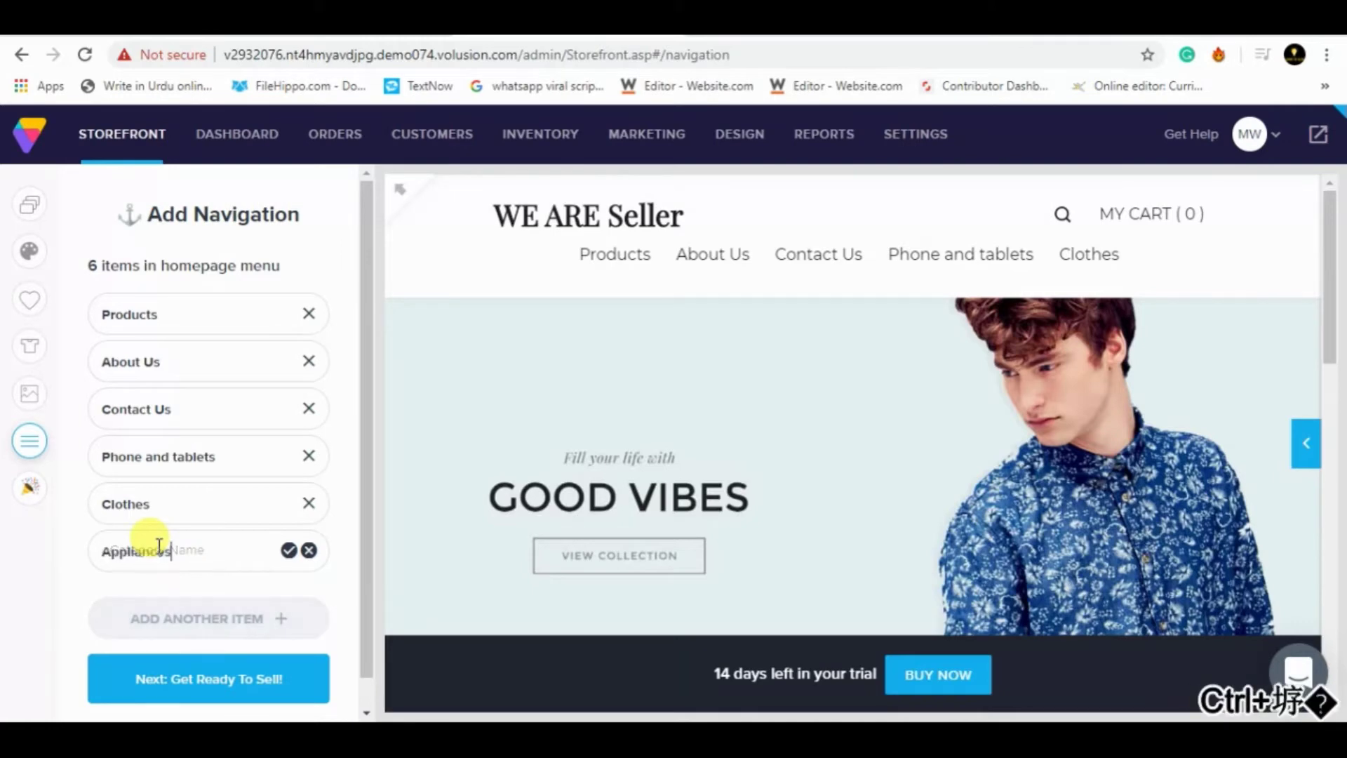
{"action": "left_click", "coordinate": [288, 550]}
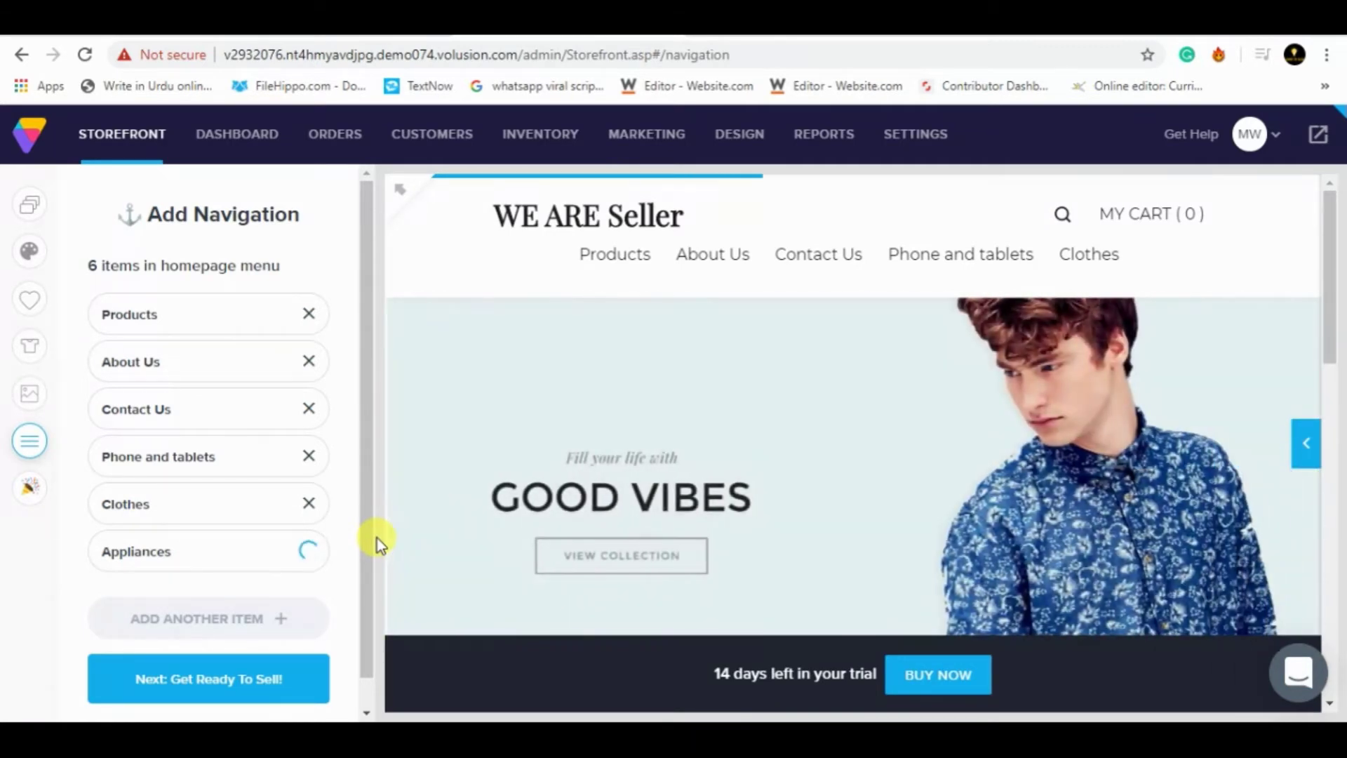
- Snip the six-item navigation panel and save the capture as 'ccd'
{"action": "key", "text": "super"}
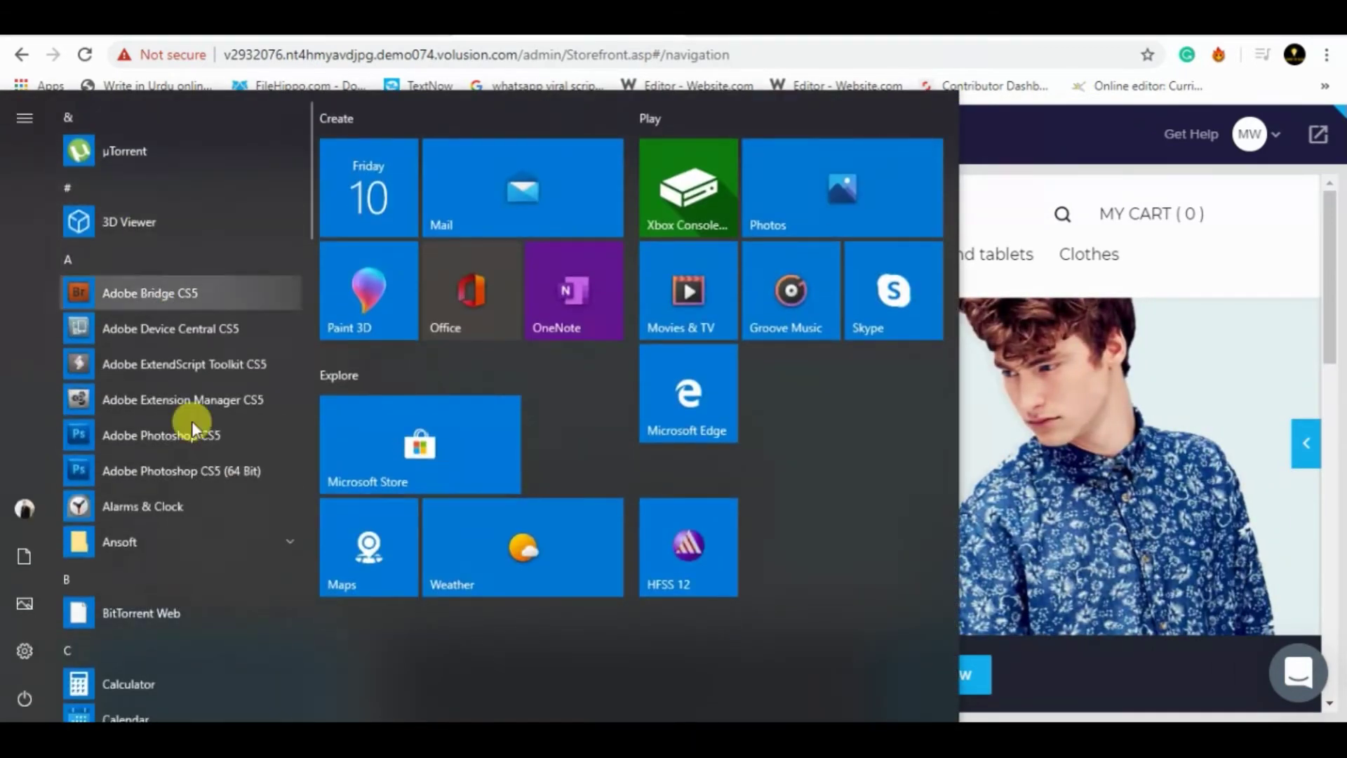
{"action": "left_click", "coordinate": [192, 421]}
{"action": "type", "text": "snip"}
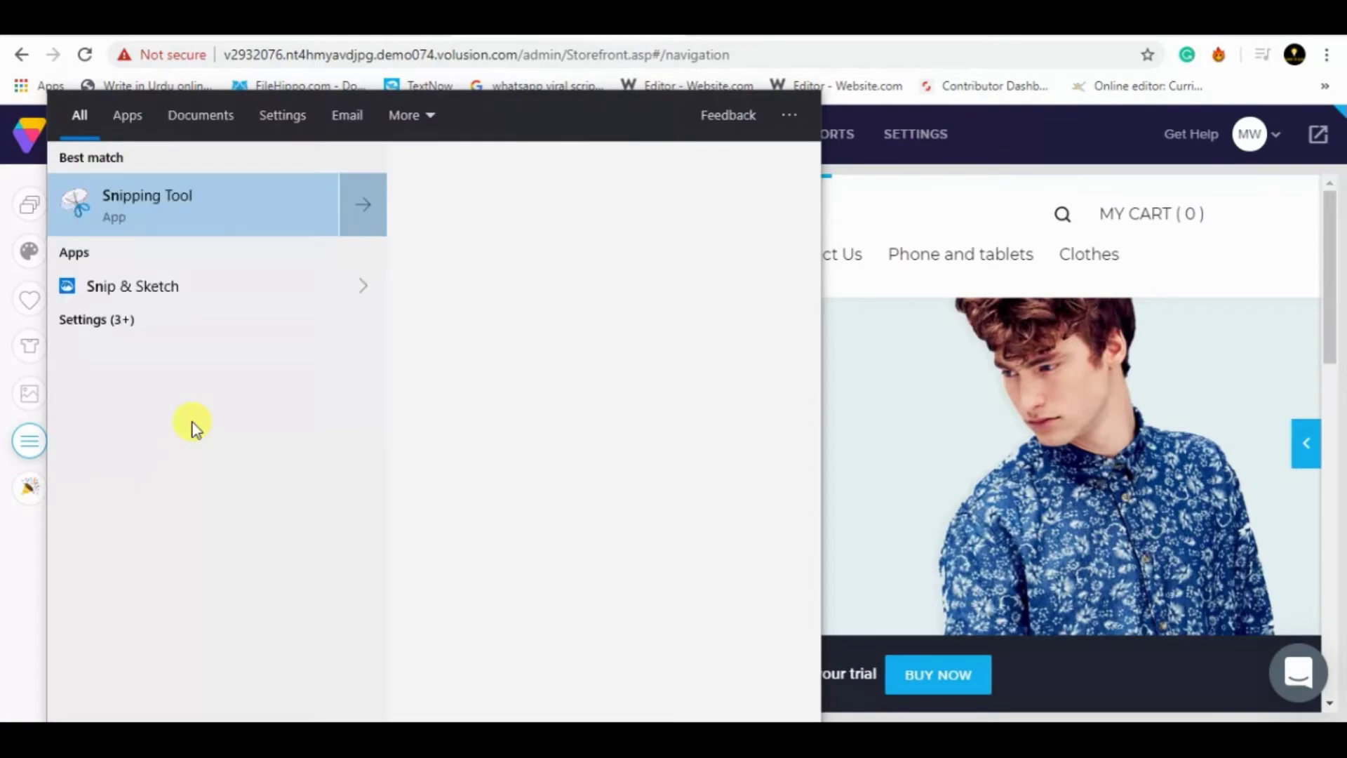
{"action": "left_click", "coordinate": [133, 212]}
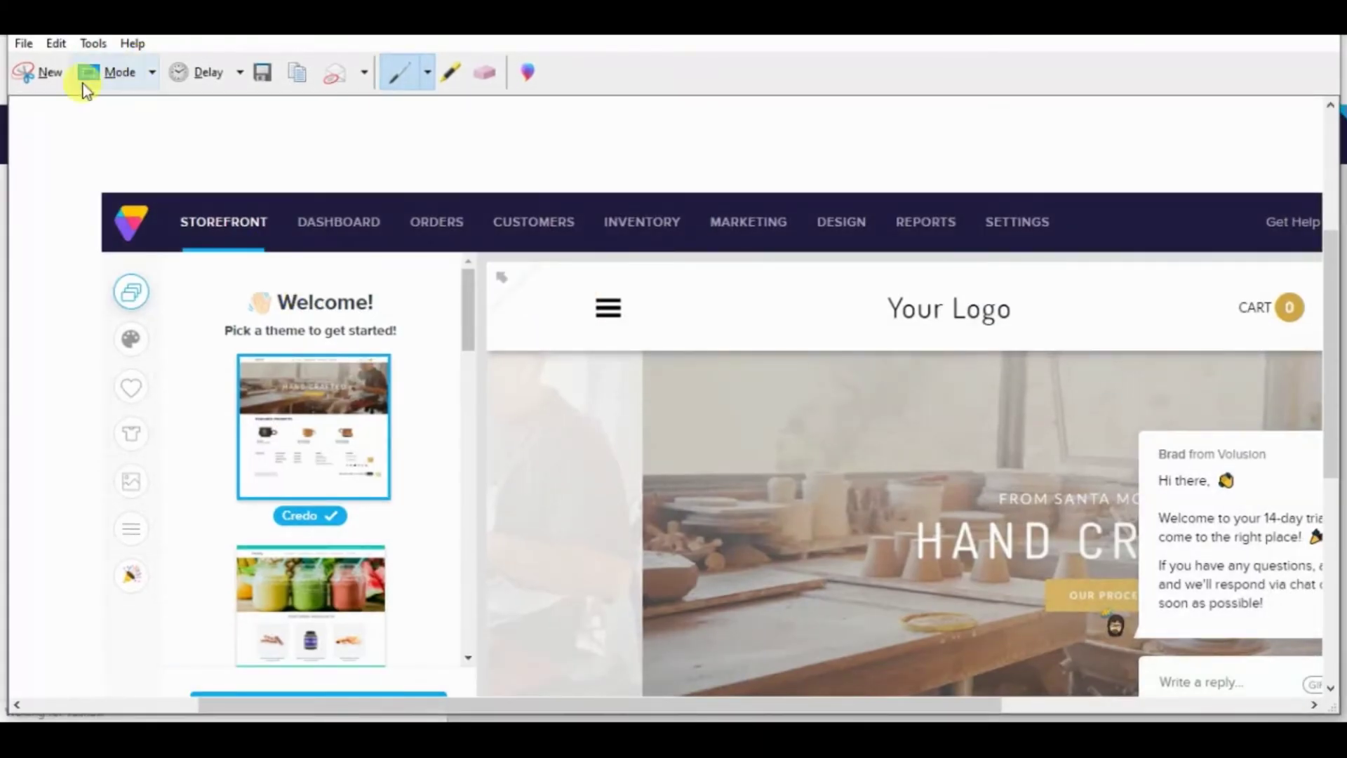
{"action": "left_click", "coordinate": [50, 73]}
{"action": "left_click_drag", "start_coordinate": [1, 186], "coordinate": [391, 709]}
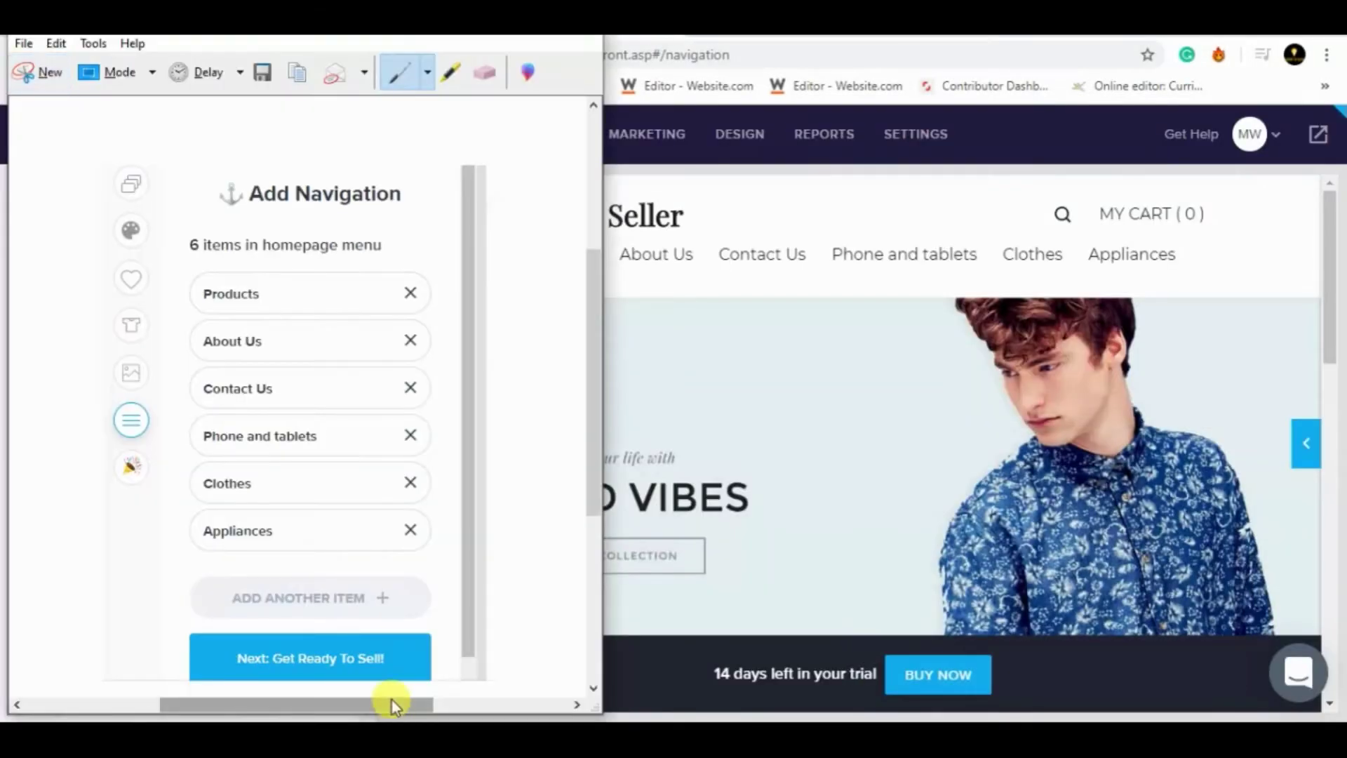
{"action": "key", "text": "ctrl+s"}
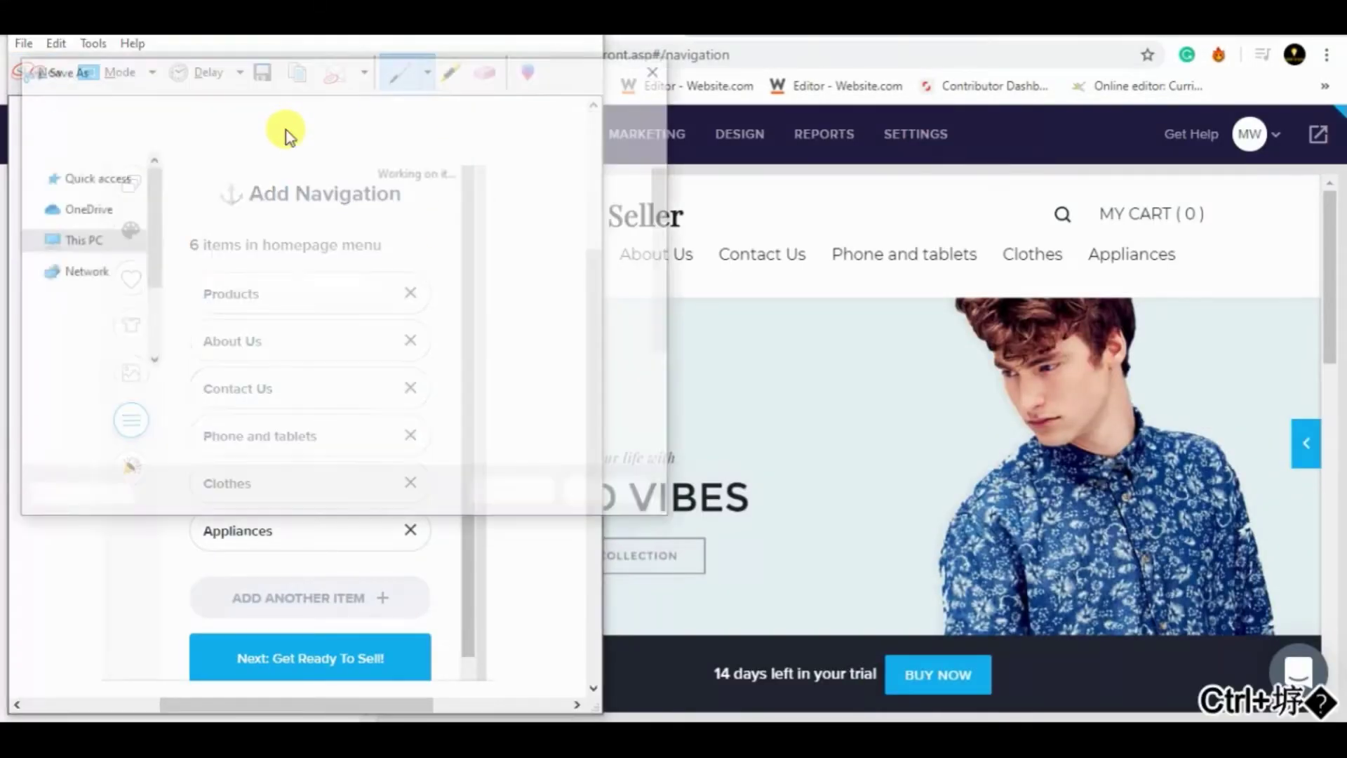
{"action": "type", "text": "ccd"}
{"action": "key", "text": "Return"}
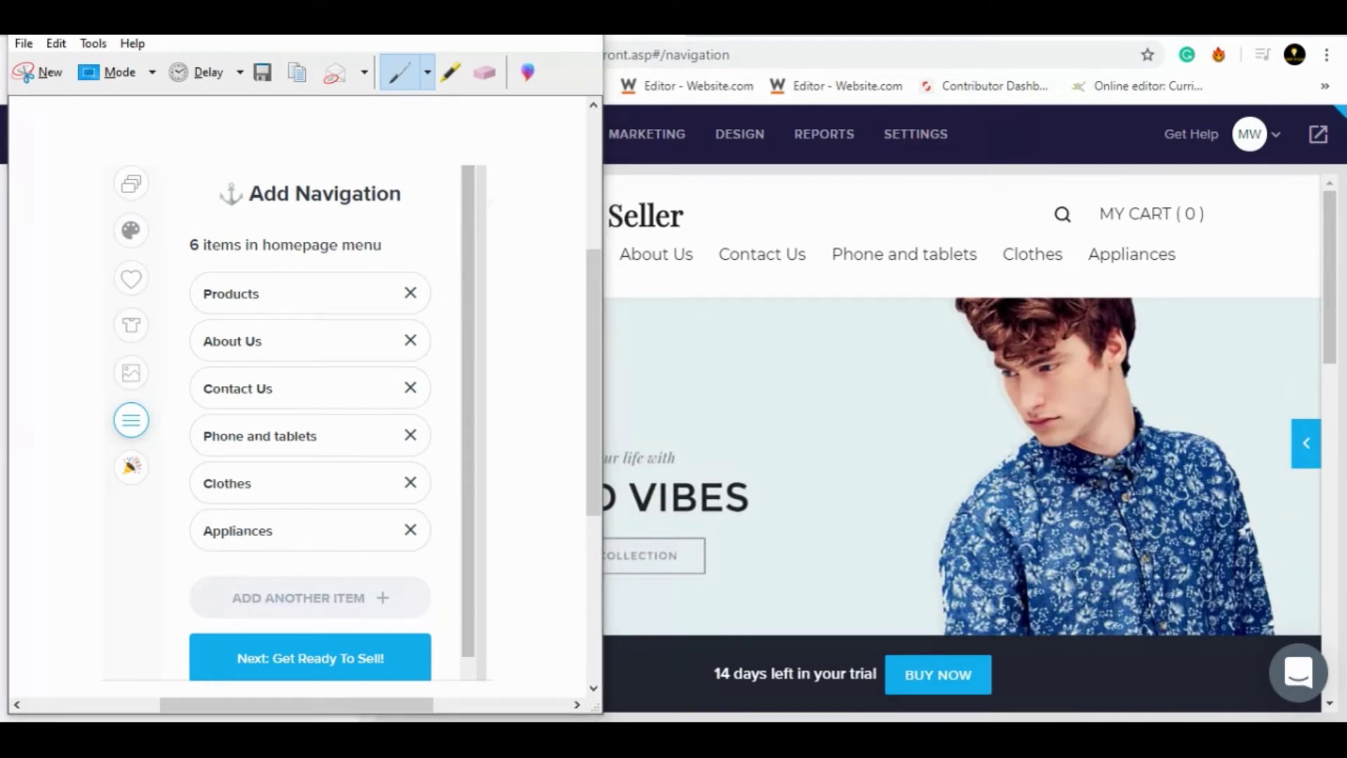
- Snip the storefront header and hero banner, save it, and close Snipping Tool
{"action": "left_click", "coordinate": [860, 317]}
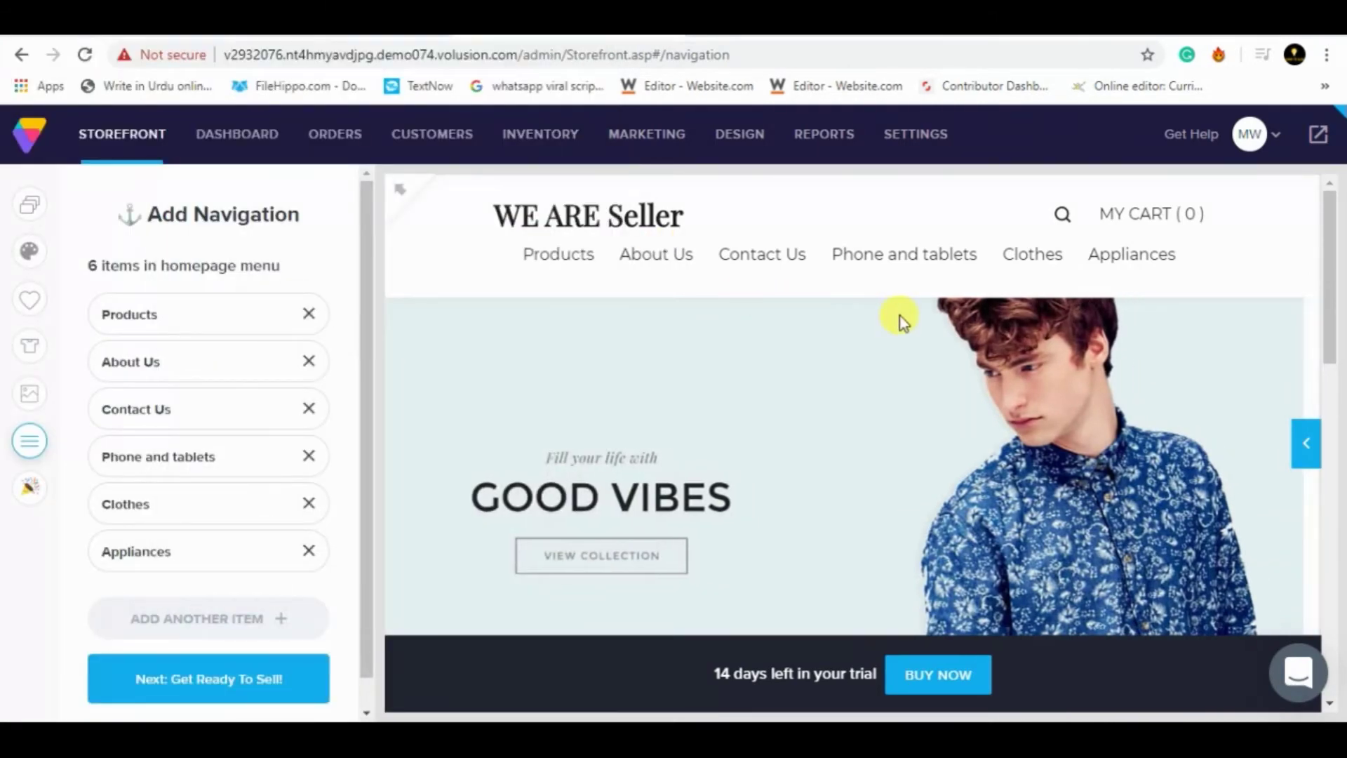
{"action": "key", "text": "super"}
{"action": "type", "text": "snip"}
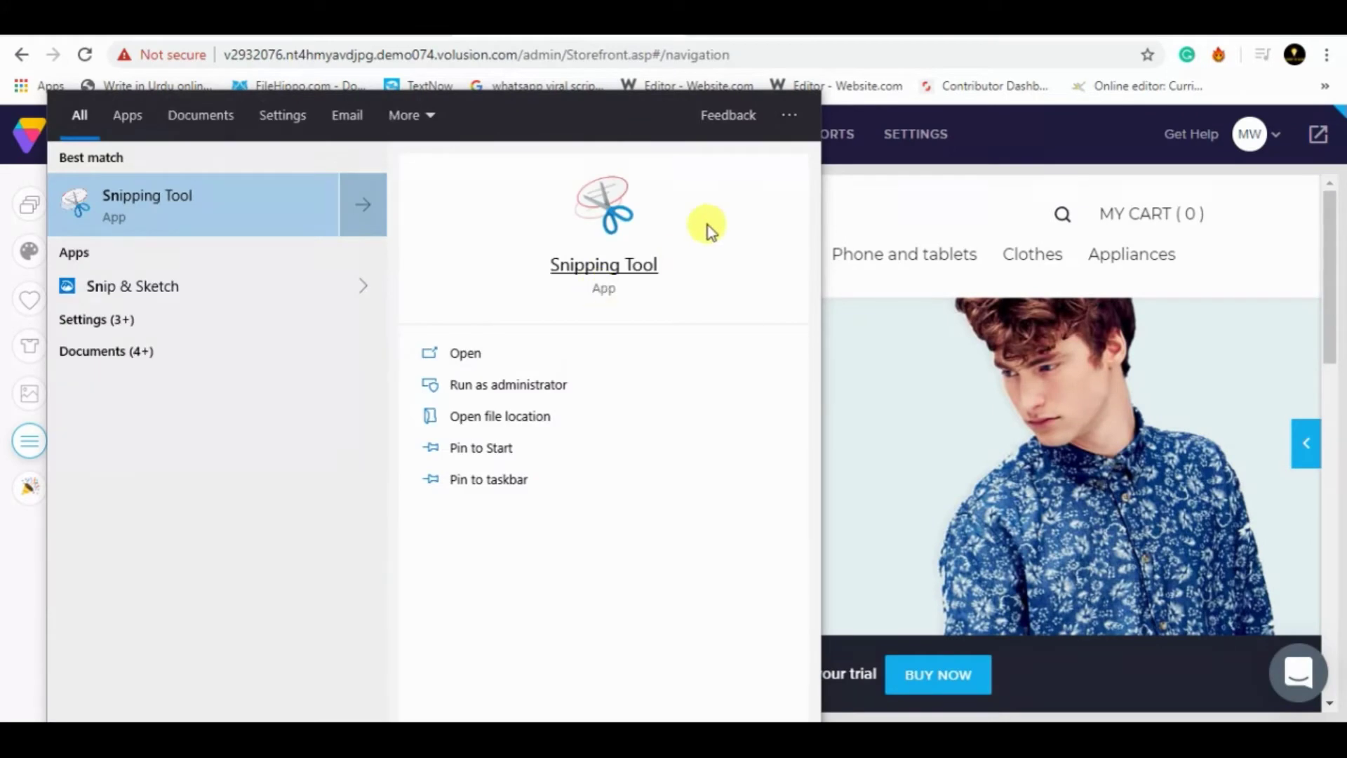
{"action": "left_click", "coordinate": [250, 184]}
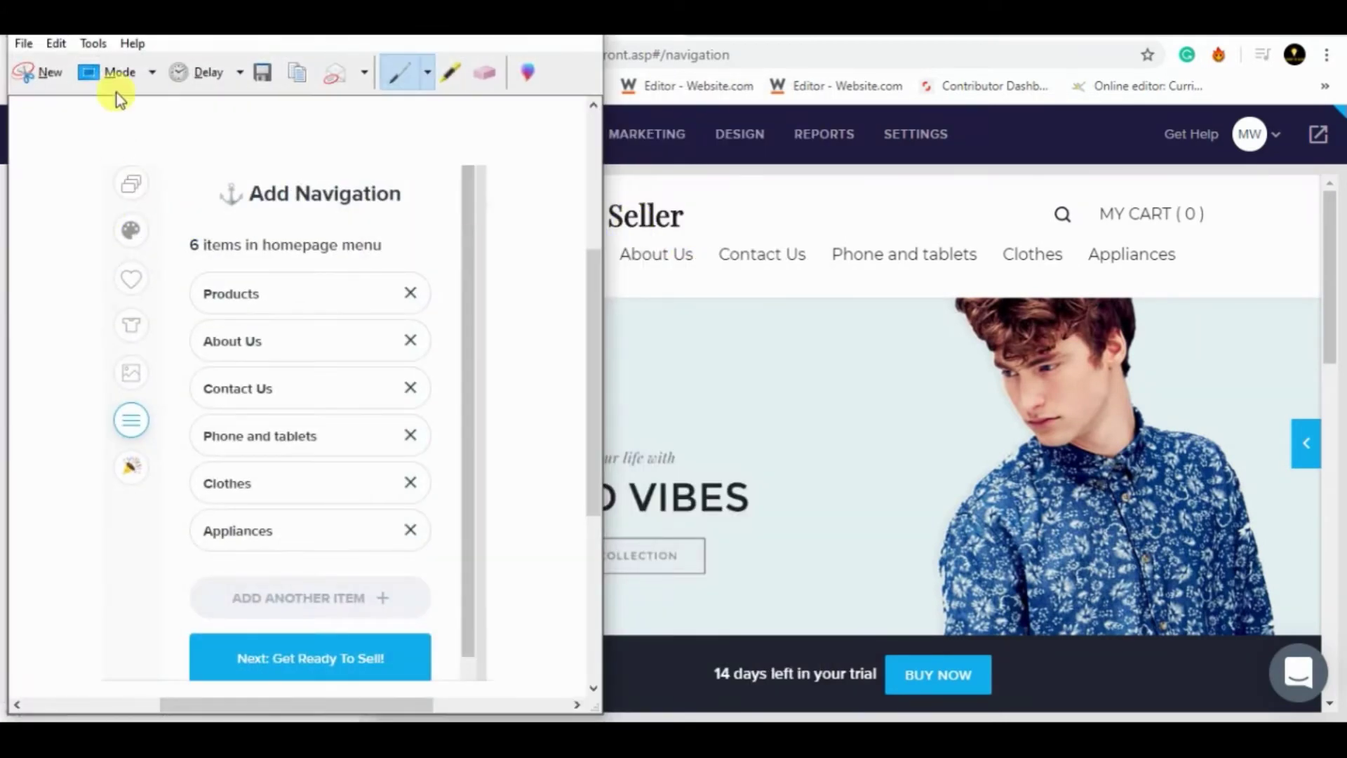
{"action": "left_click", "coordinate": [14, 79]}
{"action": "left_click_drag", "start_coordinate": [426, 179], "coordinate": [1303, 317]}
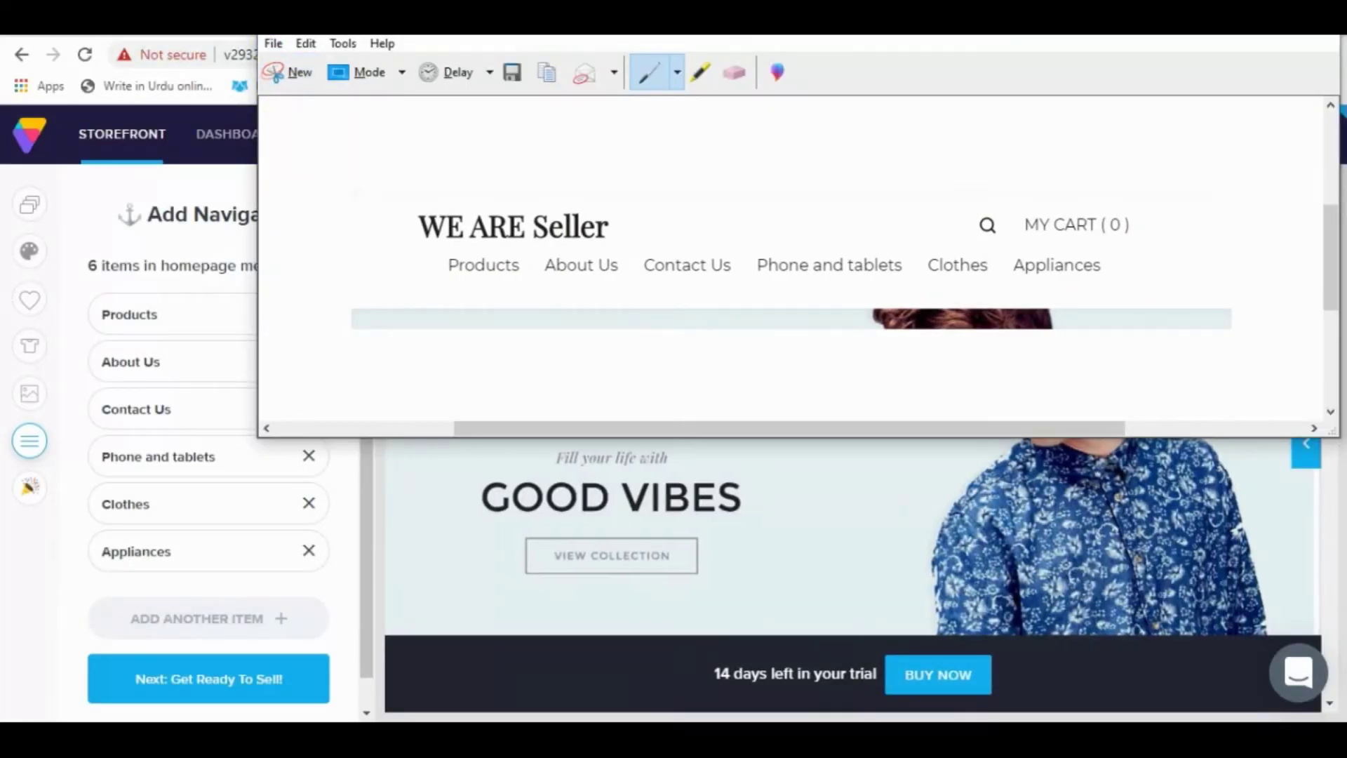
{"action": "left_click", "coordinate": [284, 71]}
{"action": "mouse_move", "coordinate": [356, 145]}
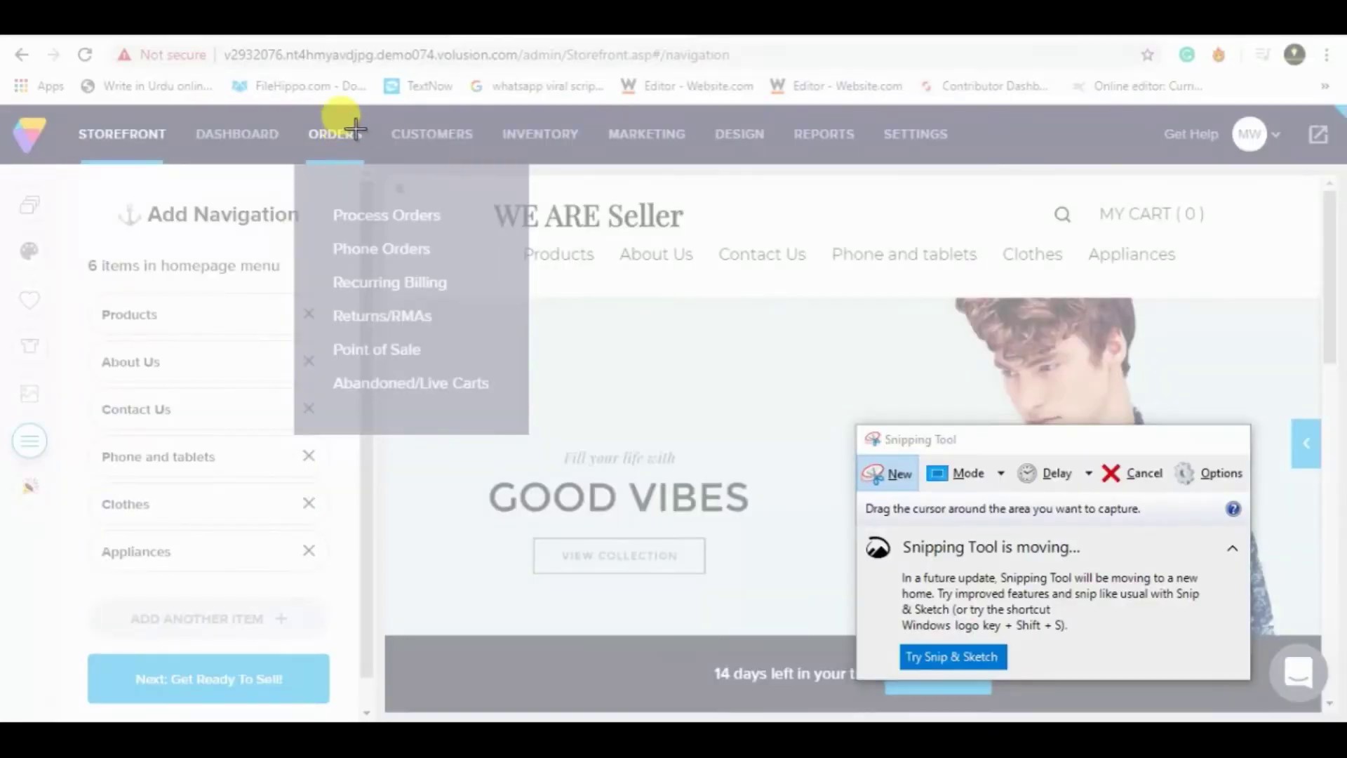
{"action": "left_click_drag", "start_coordinate": [355, 128], "coordinate": [1328, 640]}
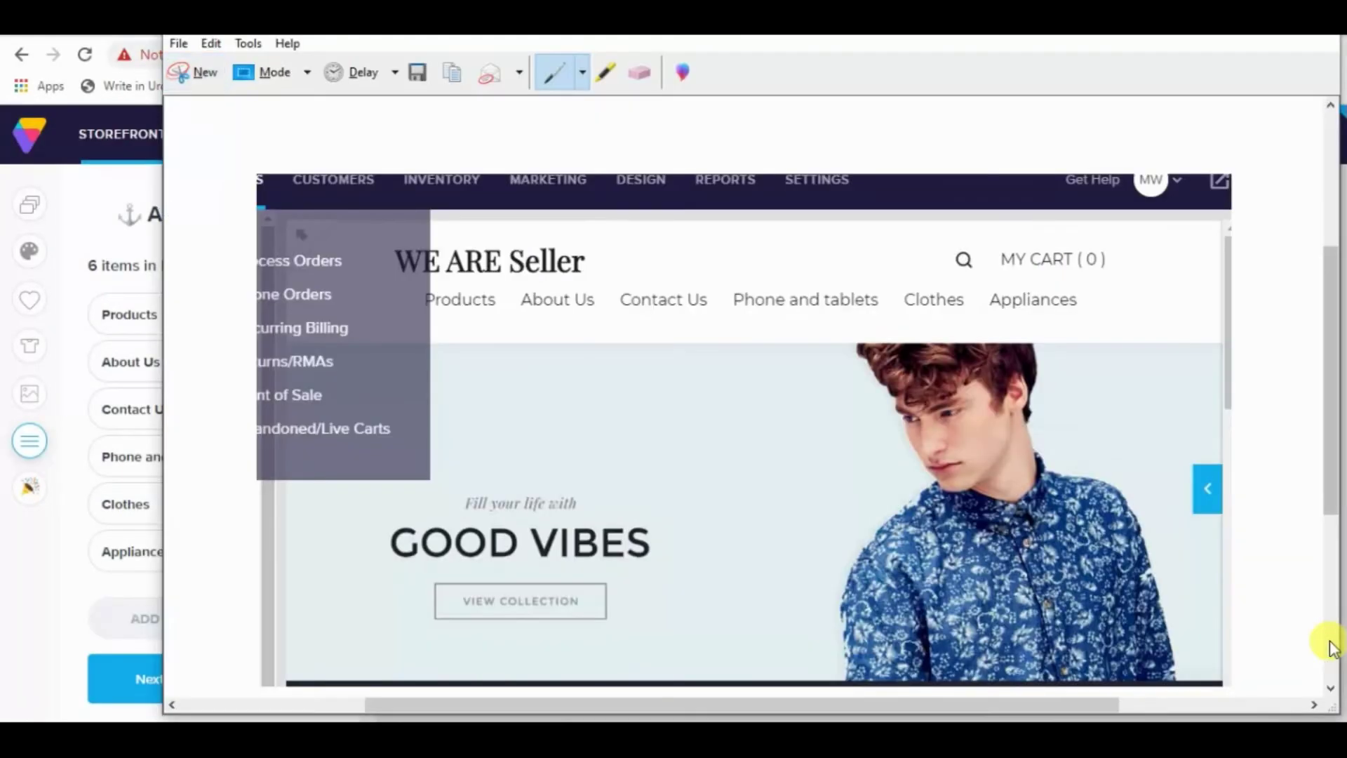
{"action": "key", "text": "ctrl+s"}
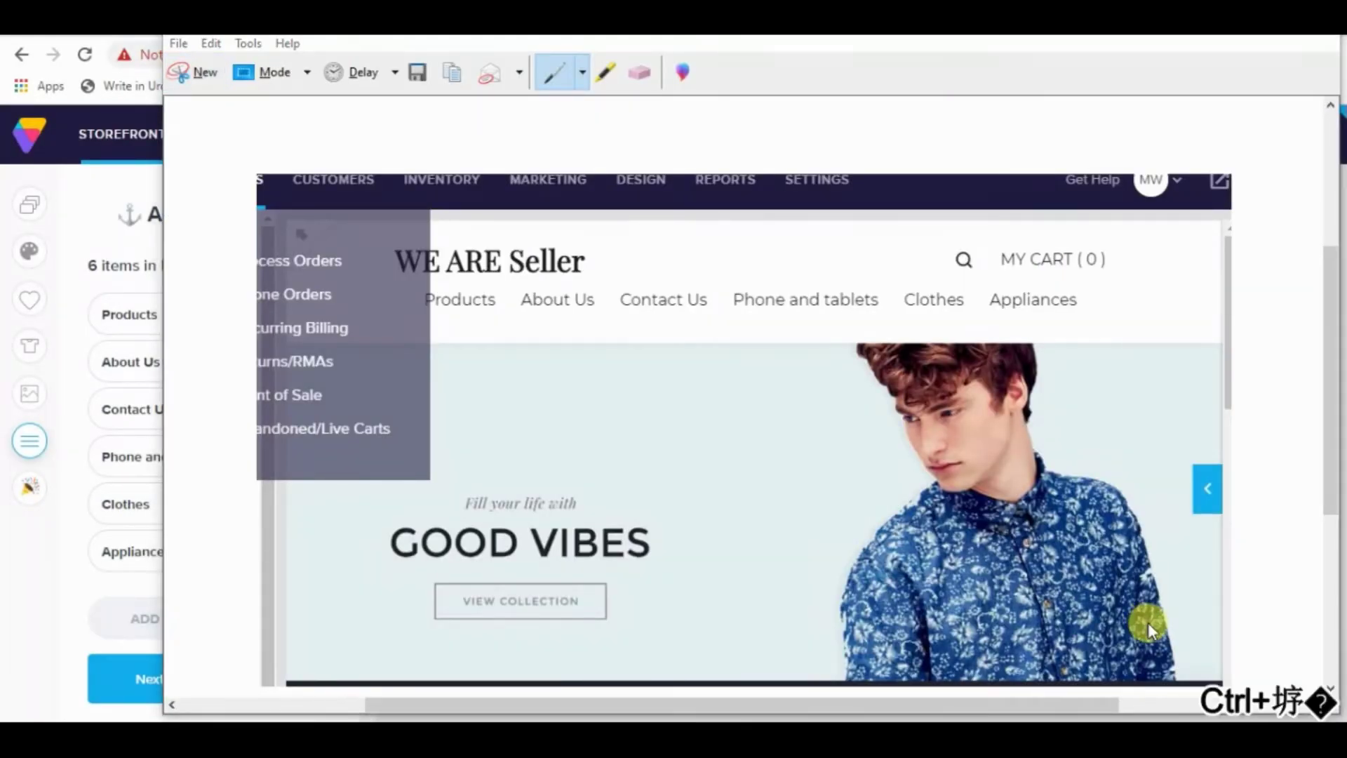
{"action": "key", "text": "Return"}
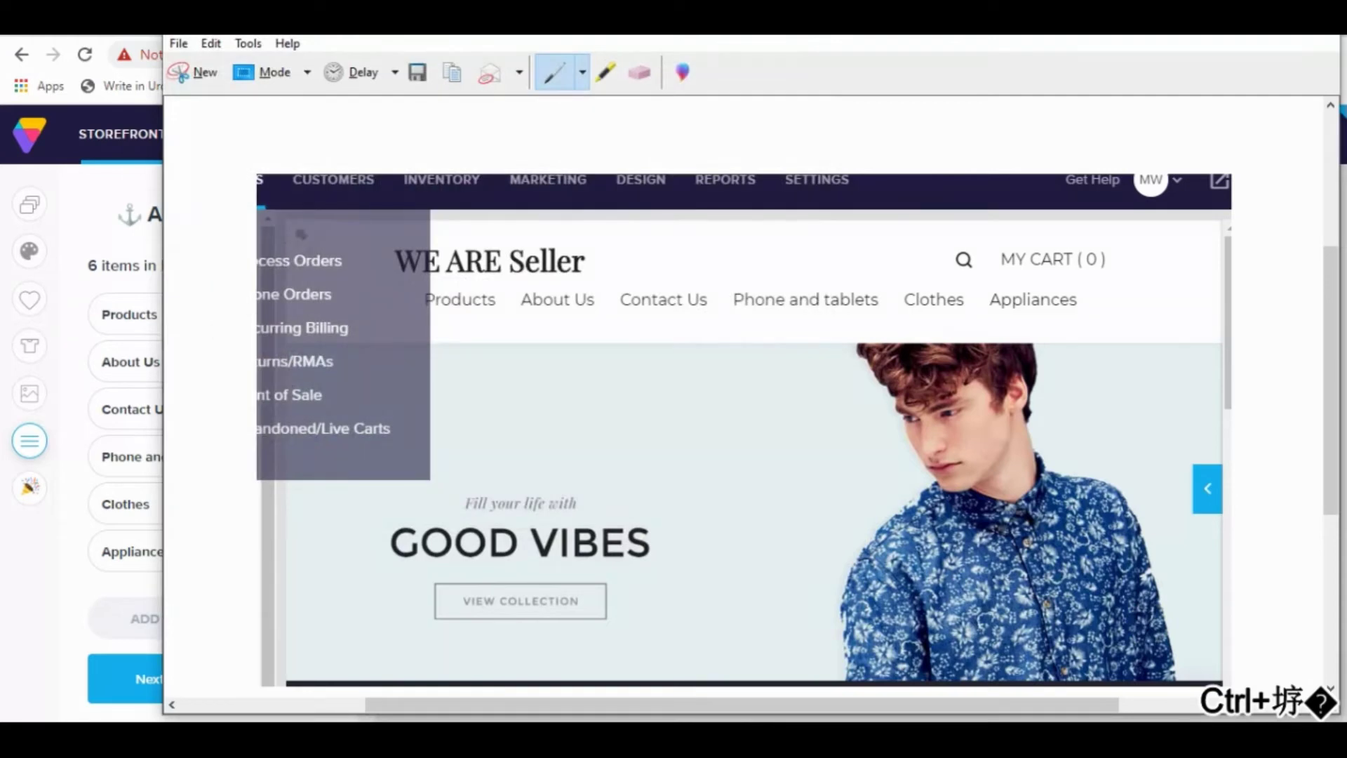
{"action": "left_click", "coordinate": [1317, 20]}
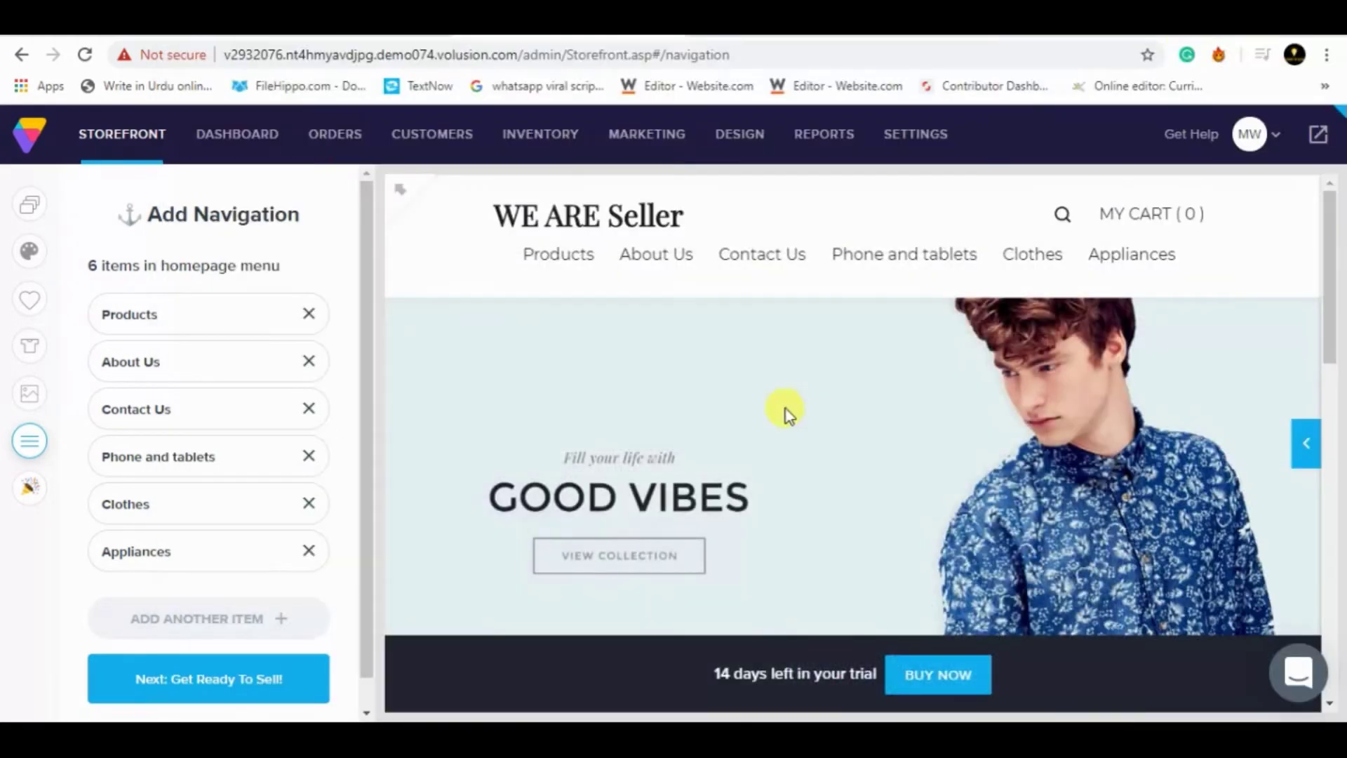
- Highlight task 4's 'Add one product per category' sentence in yellow in the PDF
{"action": "left_click", "coordinate": [455, 738]}
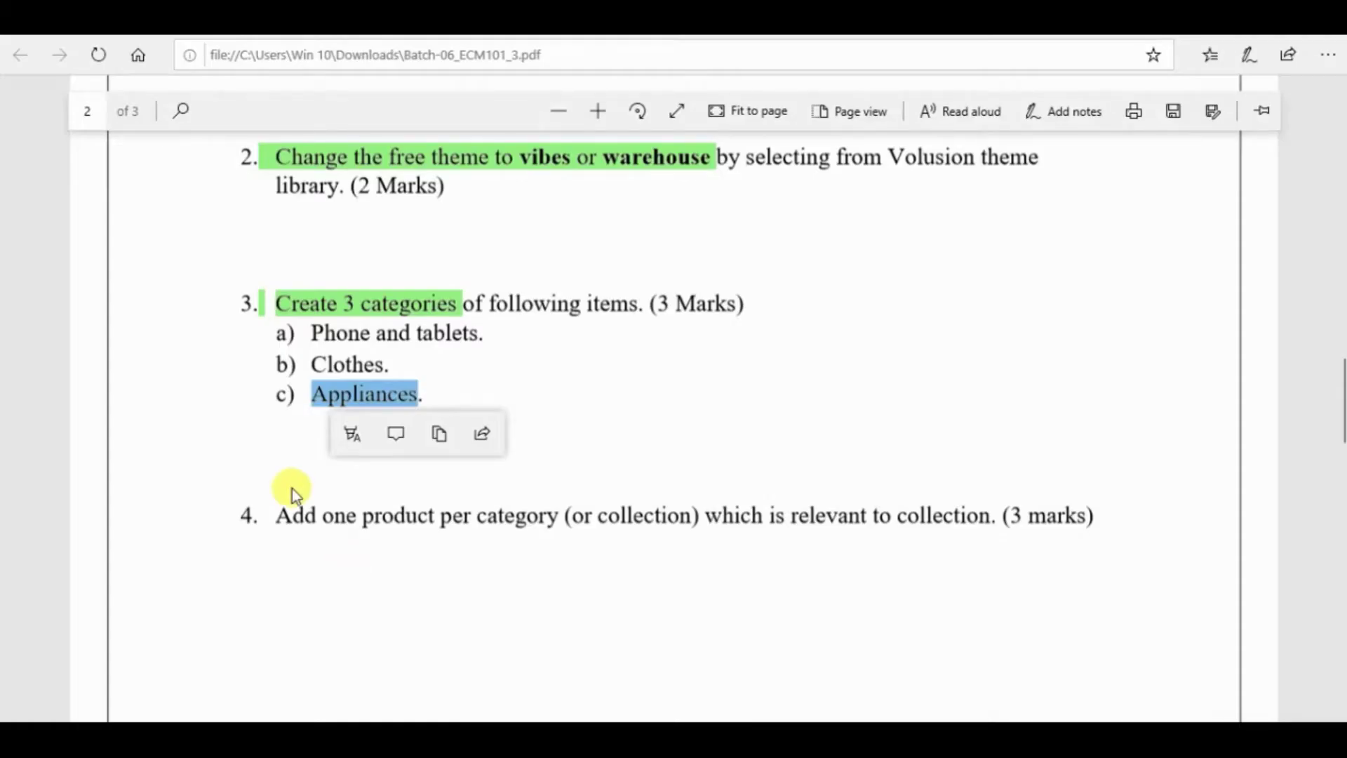
{"action": "left_click_drag", "start_coordinate": [292, 488], "coordinate": [983, 526]}
{"action": "left_click", "coordinate": [296, 540]}
{"action": "left_click", "coordinate": [214, 484]}
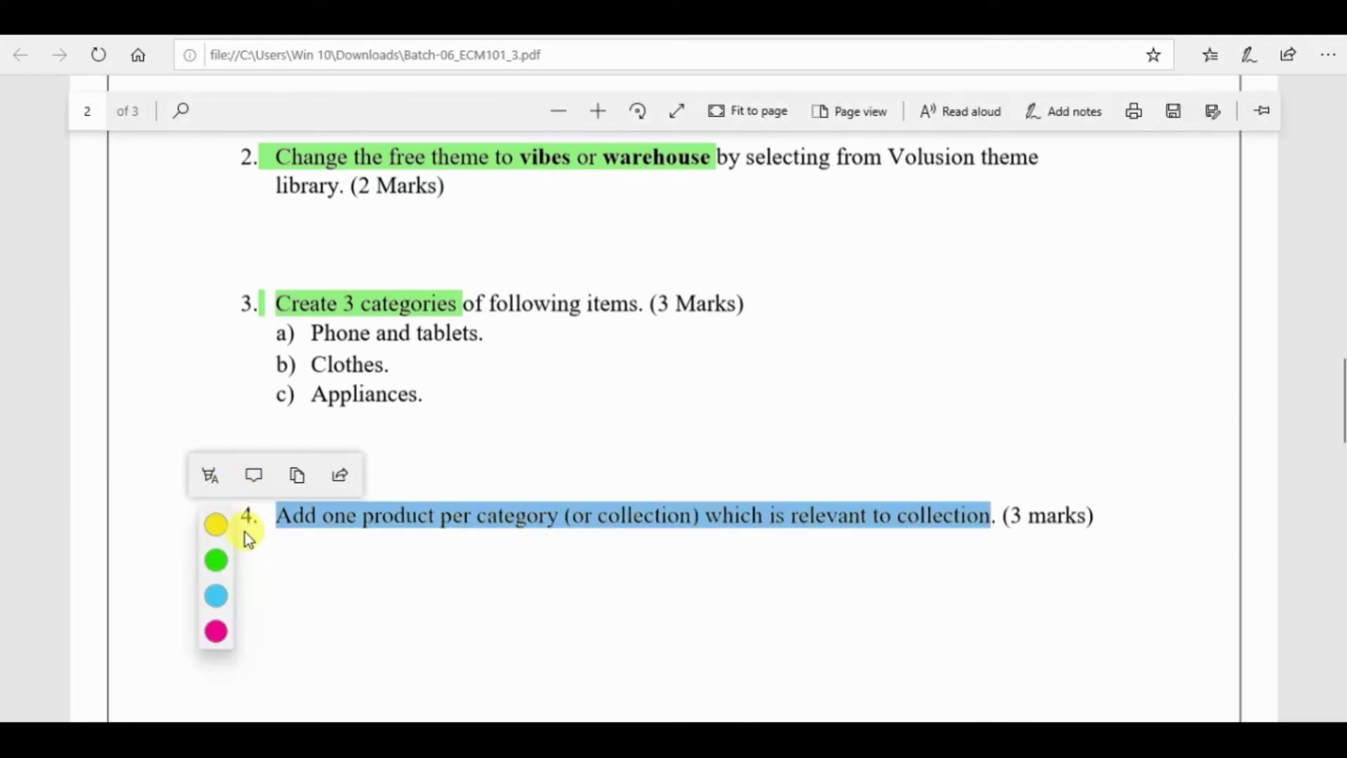
{"action": "left_click", "coordinate": [216, 525]}
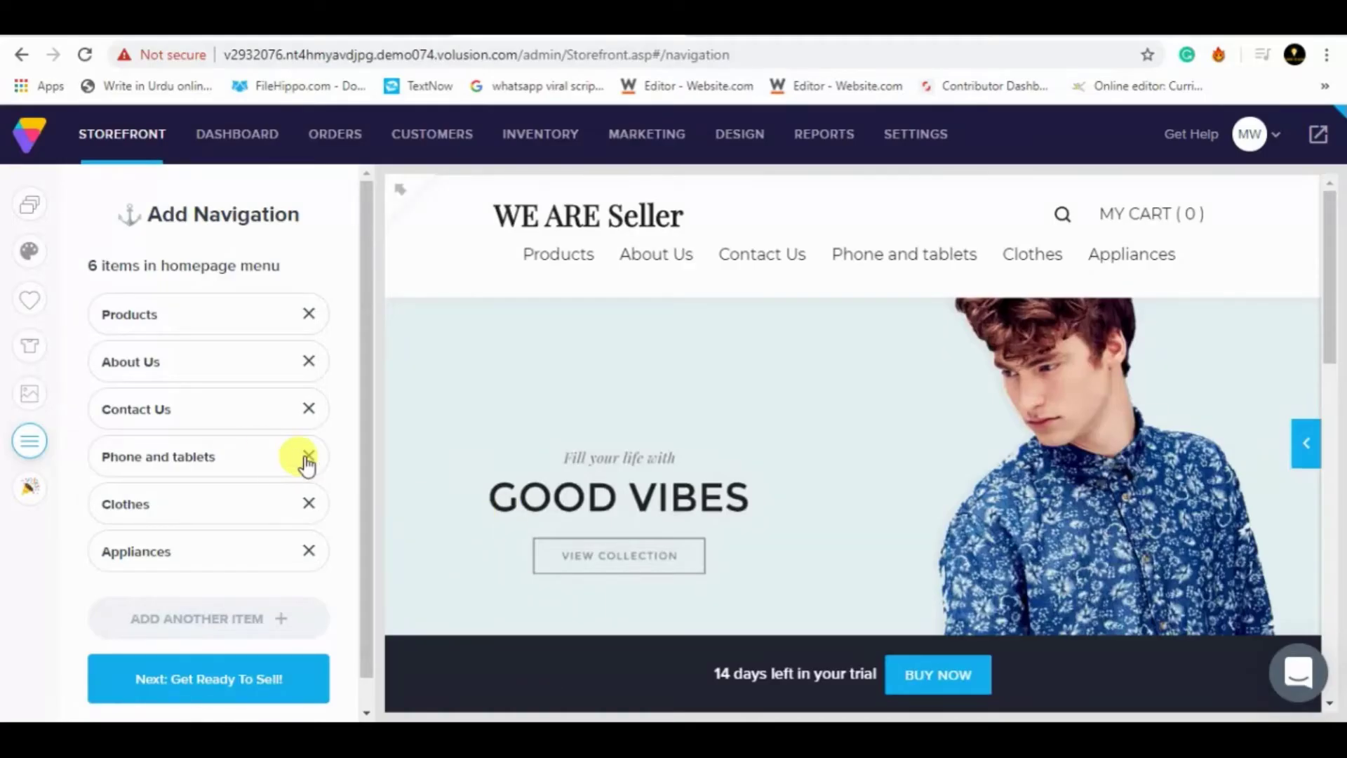
- Preview the category page, then use the storefront admin panel's menu to reach its Products list
{"action": "left_click", "coordinate": [222, 683]}
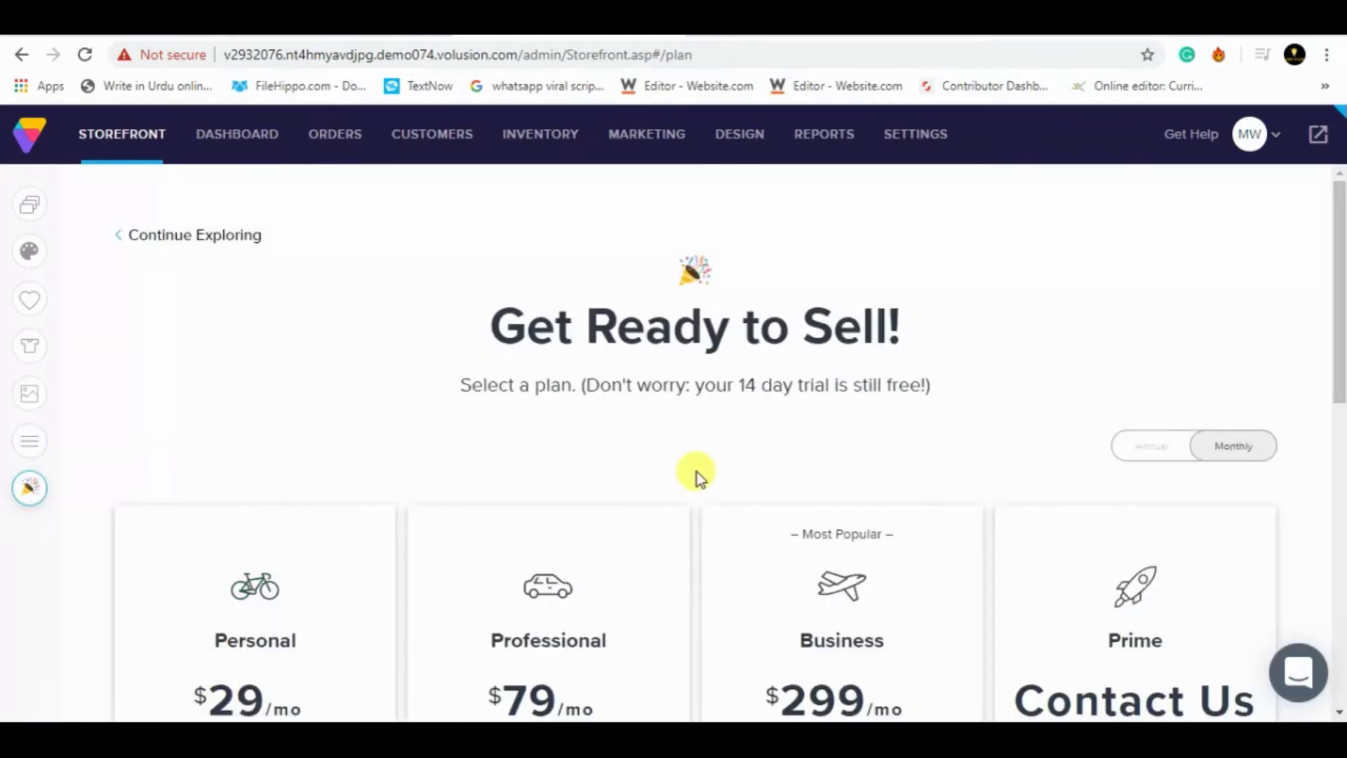
{"action": "left_click", "coordinate": [26, 442]}
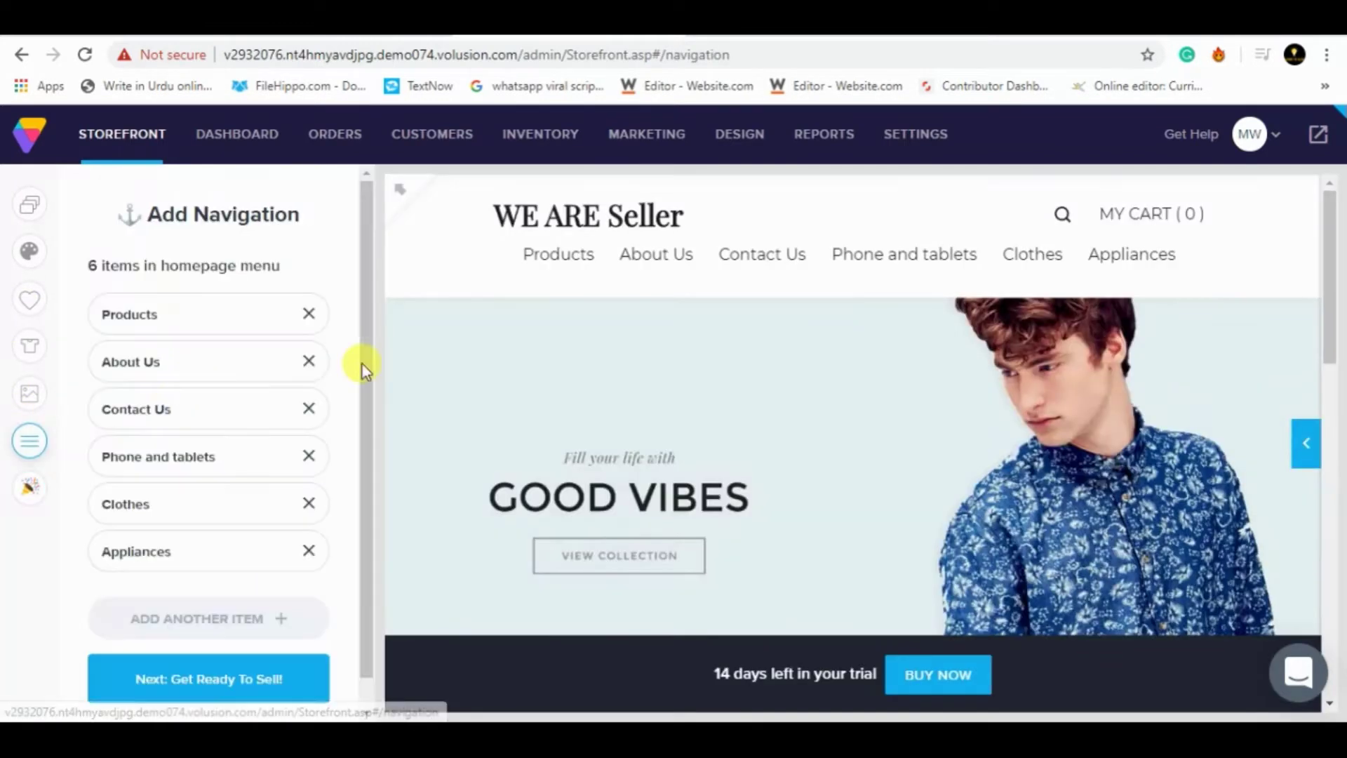
{"action": "left_click", "coordinate": [869, 252]}
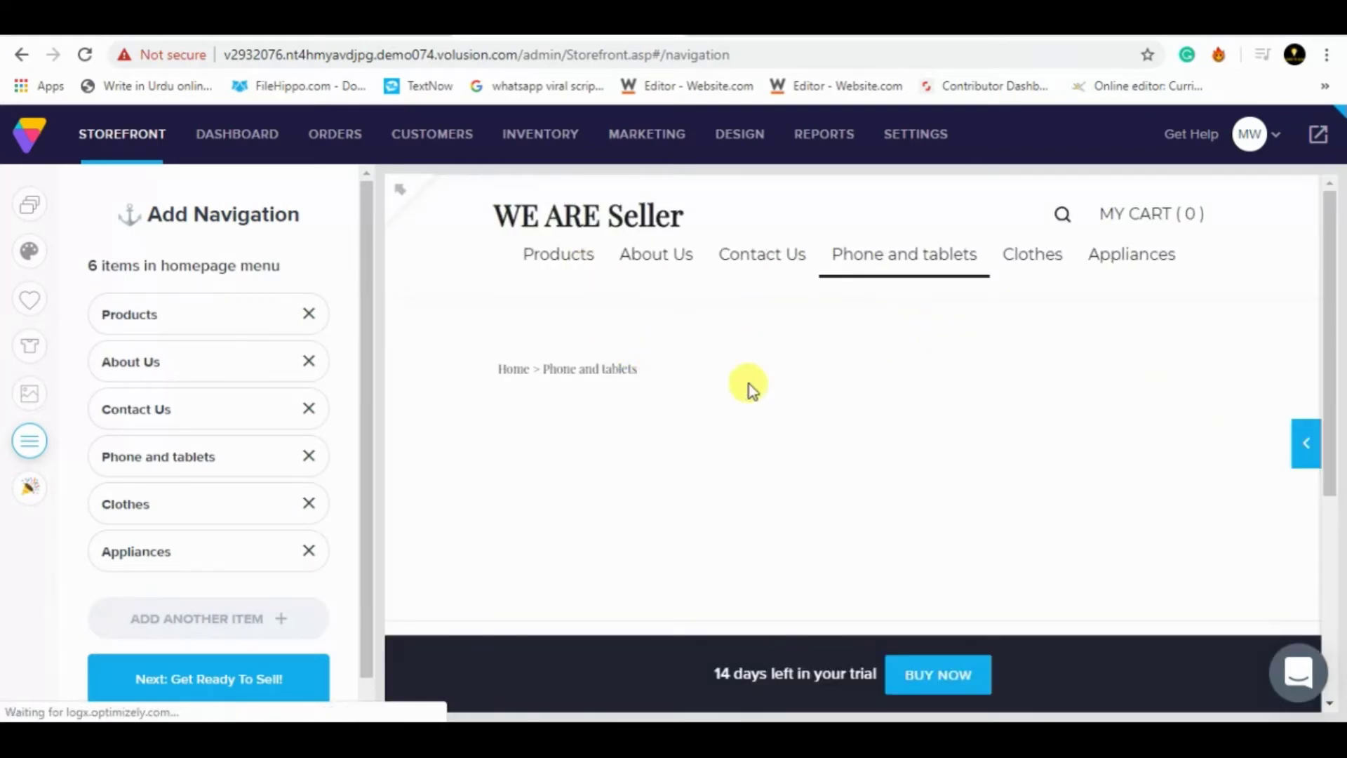
{"action": "key", "text": "alt+q"}
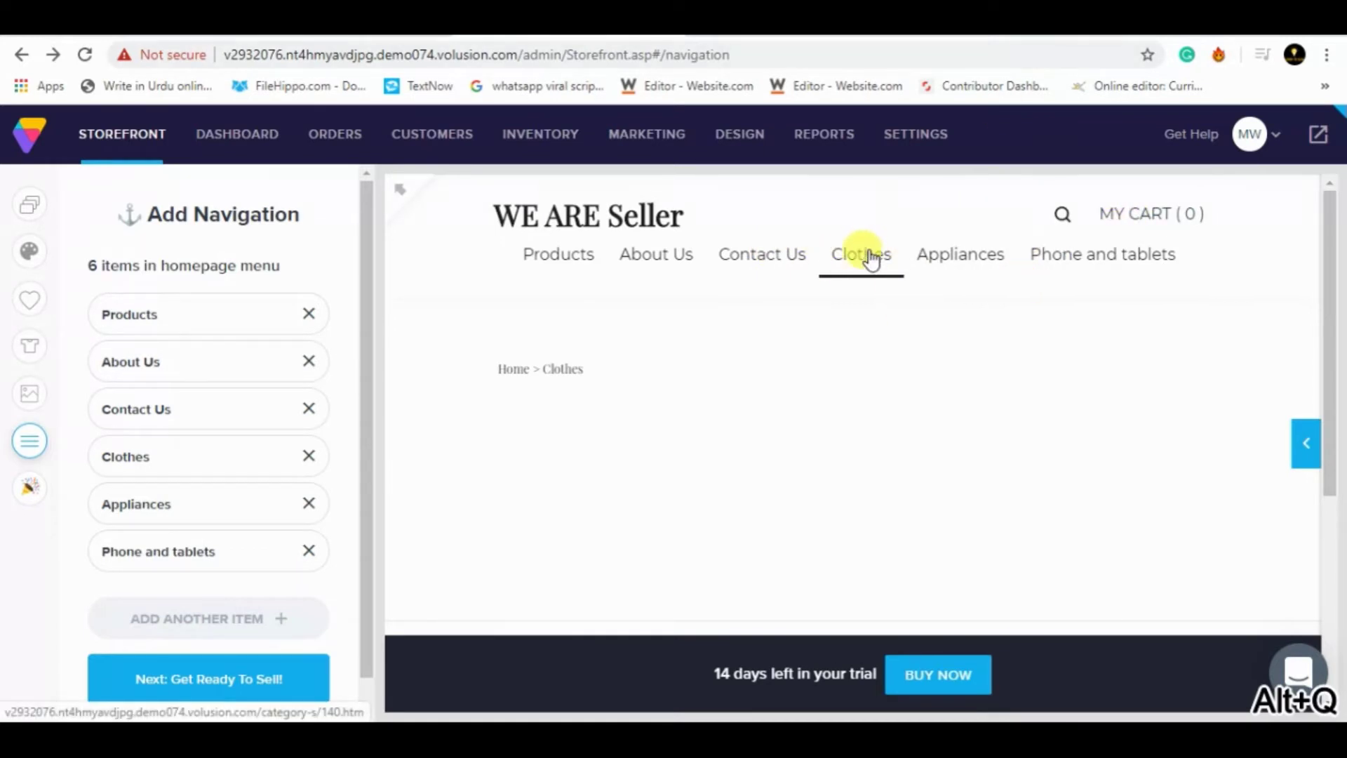
{"action": "left_click", "coordinate": [1306, 436]}
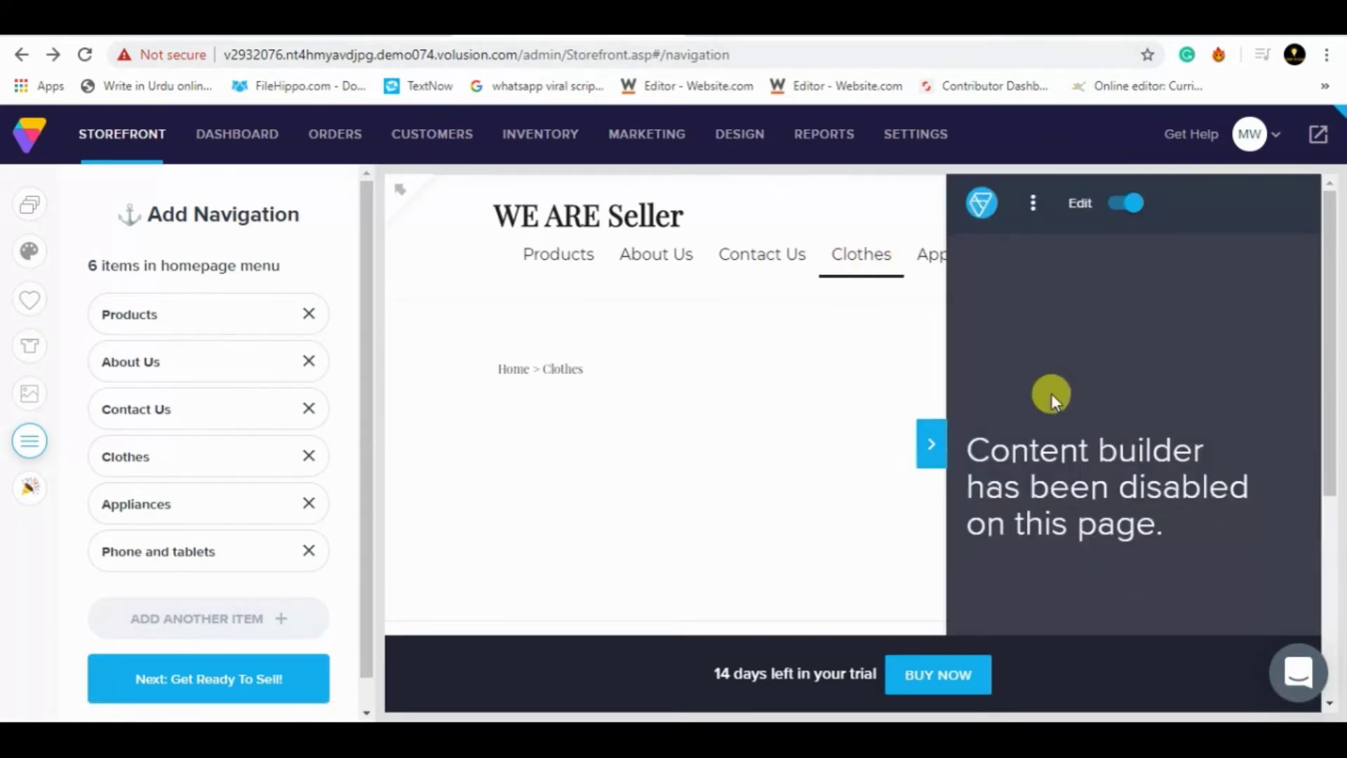
{"action": "left_click", "coordinate": [1033, 203]}
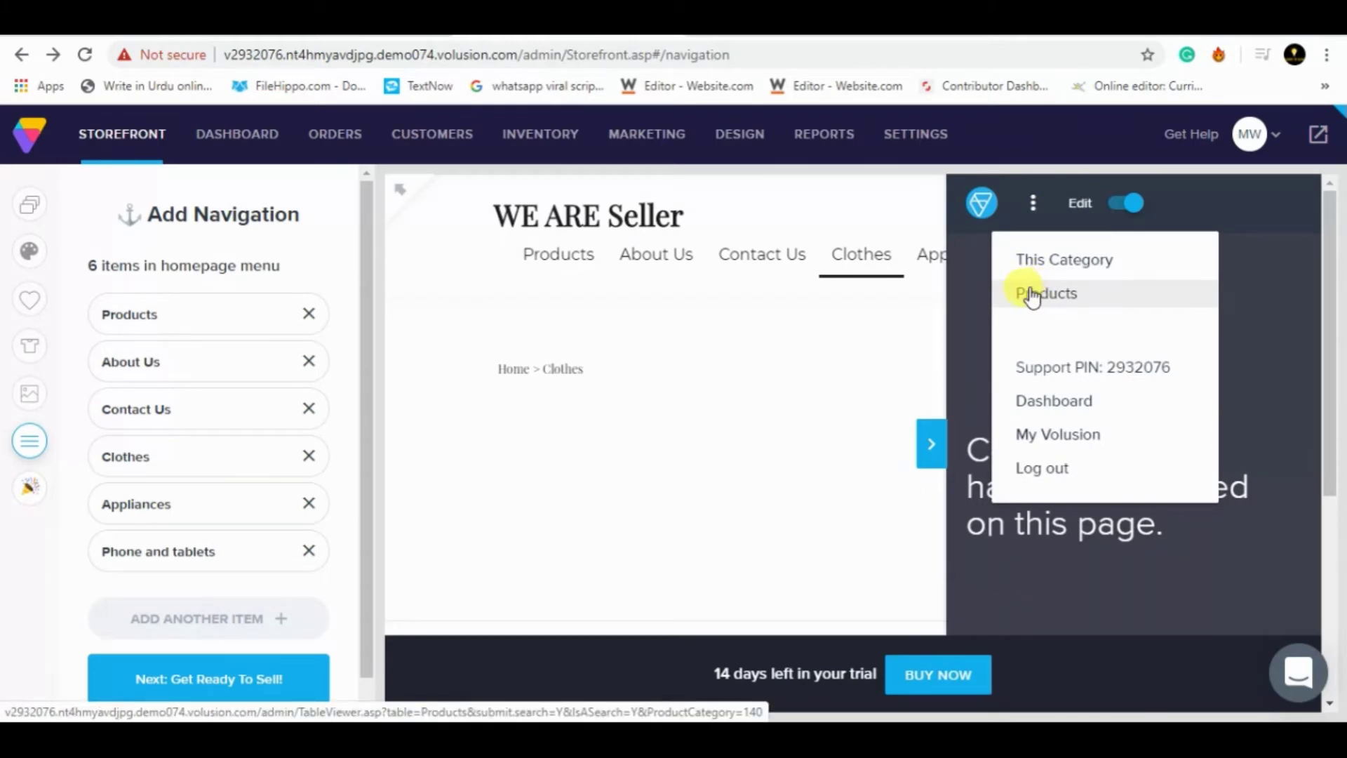
{"action": "left_click", "coordinate": [1032, 294]}
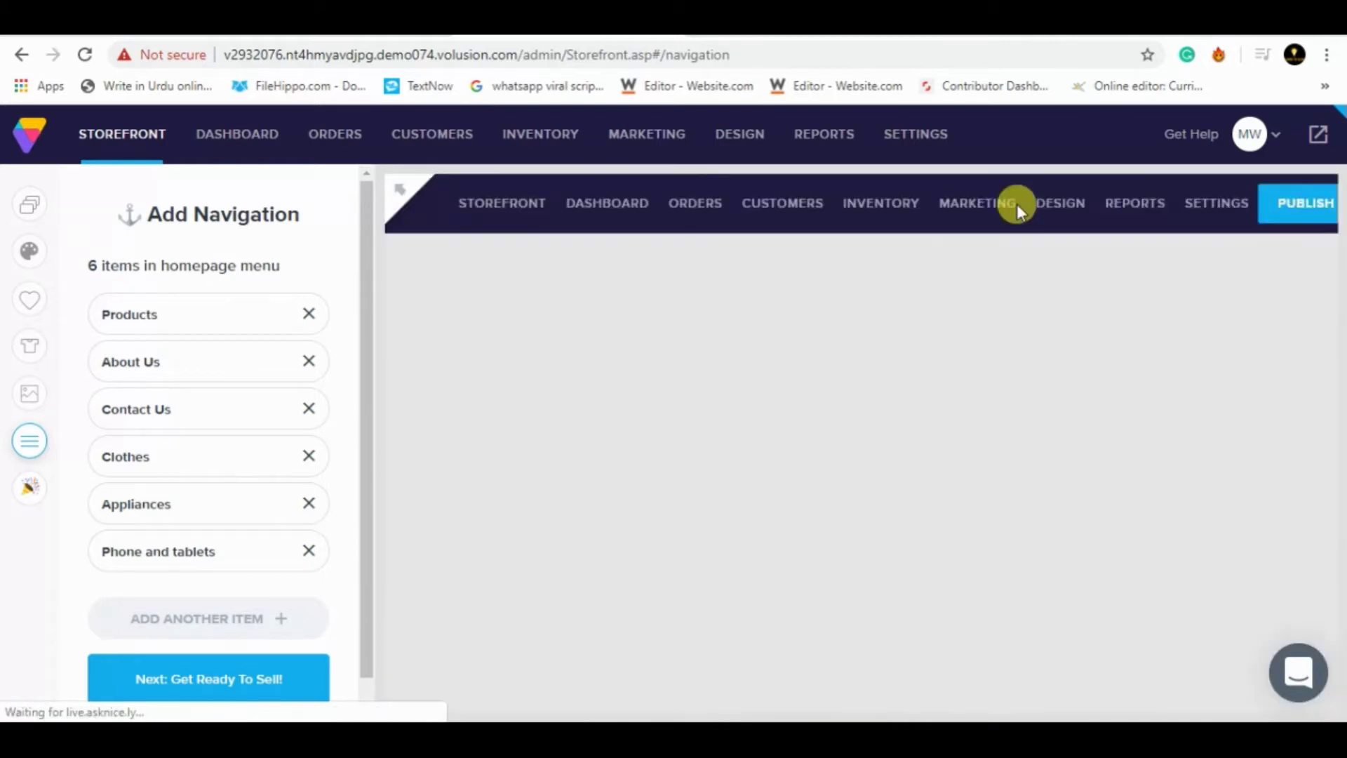
{"action": "mouse_move", "coordinate": [1013, 203]}
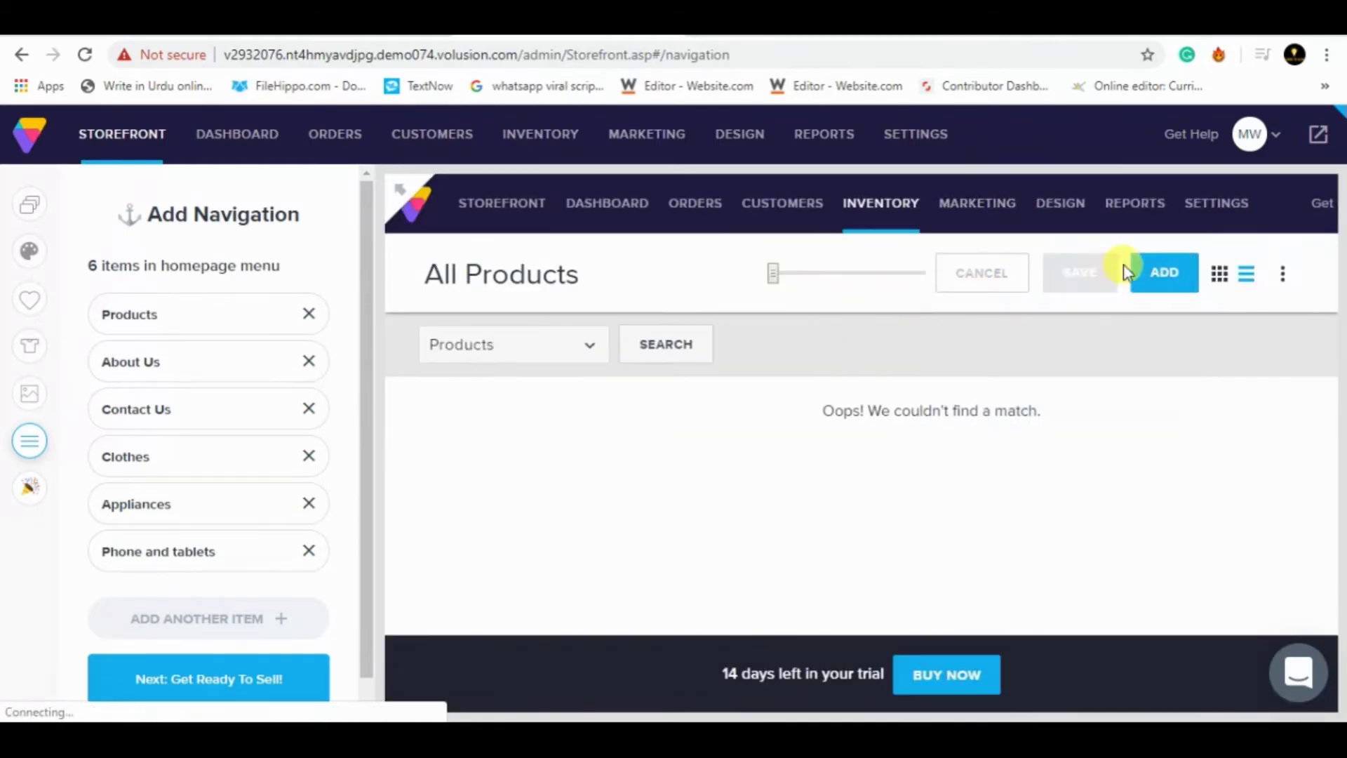
- Start a new product named 'Summer lawn' with product code 12123312
{"action": "left_click", "coordinate": [1159, 274]}
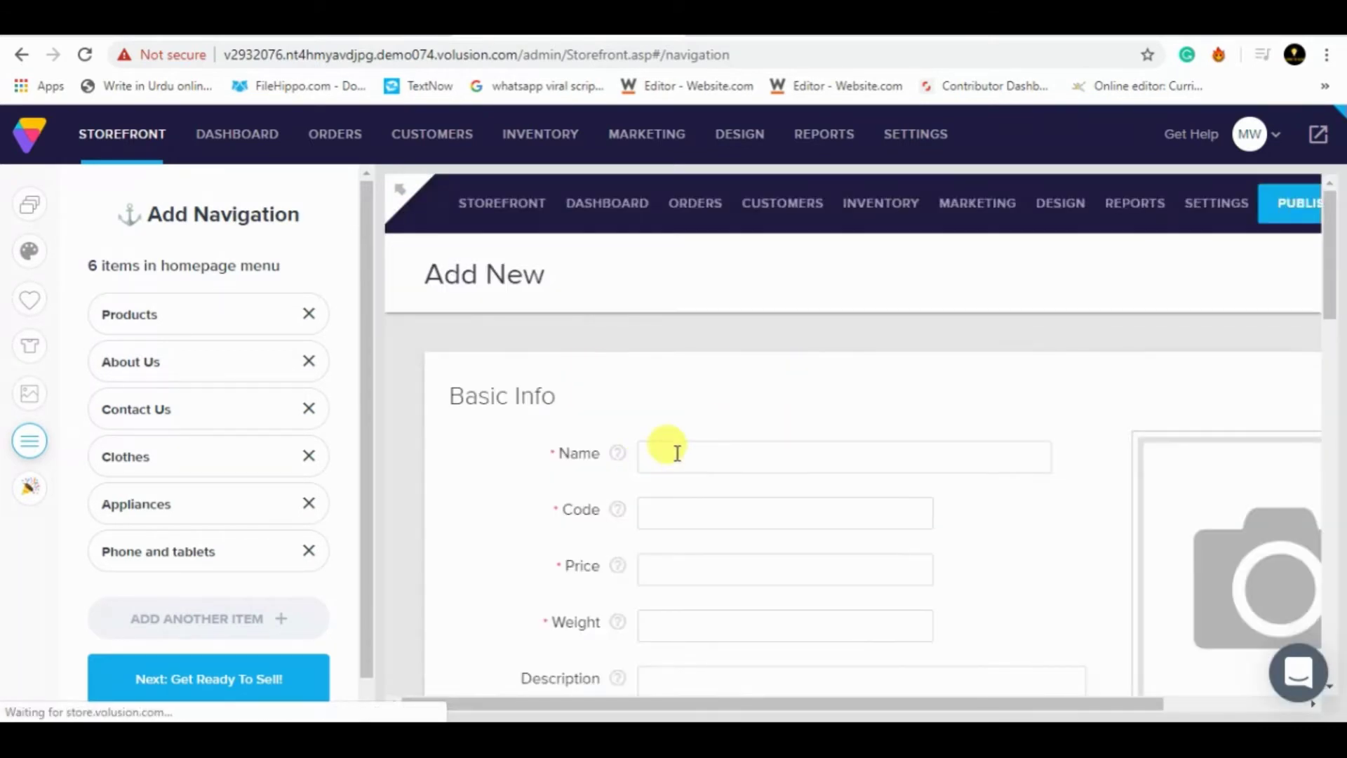
{"action": "left_click", "coordinate": [677, 453]}
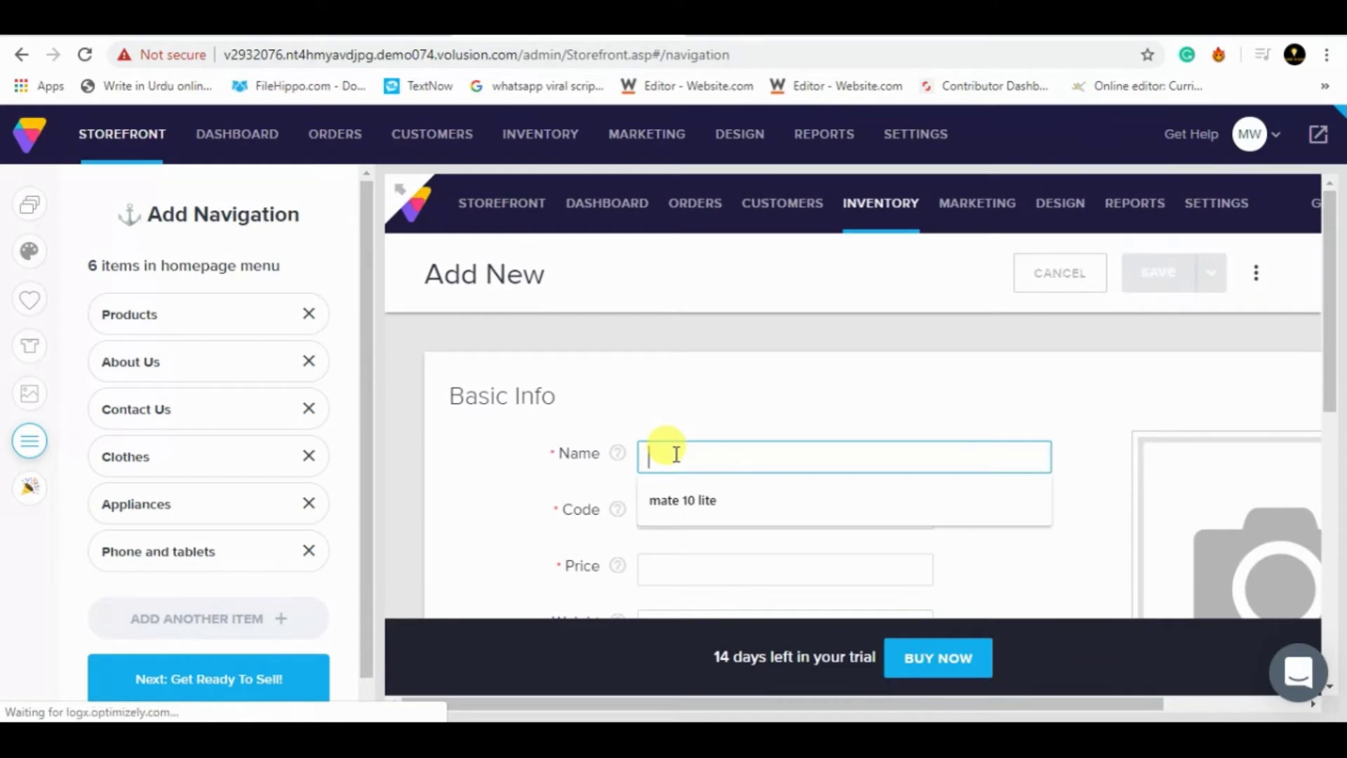
{"action": "type", "text": "New"}
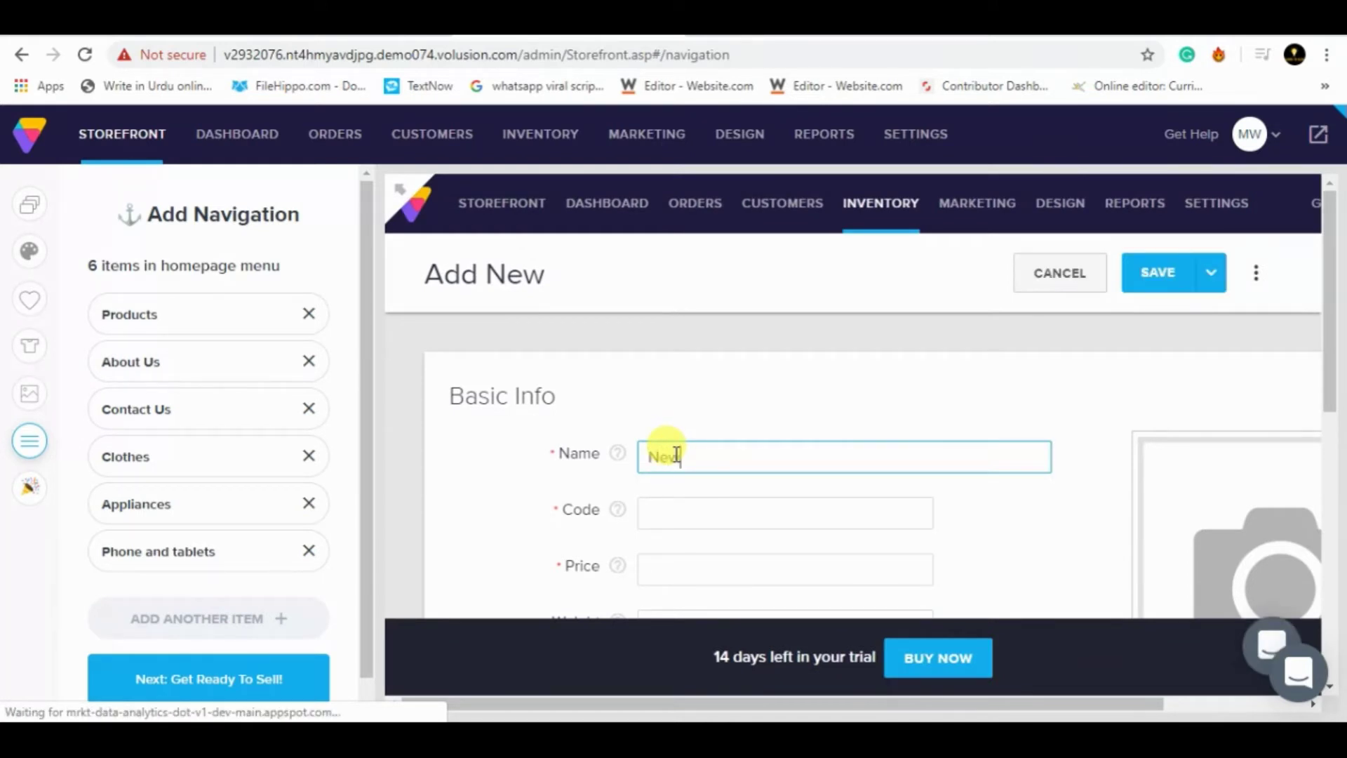
{"action": "key", "text": "BackSpace"}
{"action": "key", "text": "BackSpace"}
{"action": "key", "text": "alt+q"}
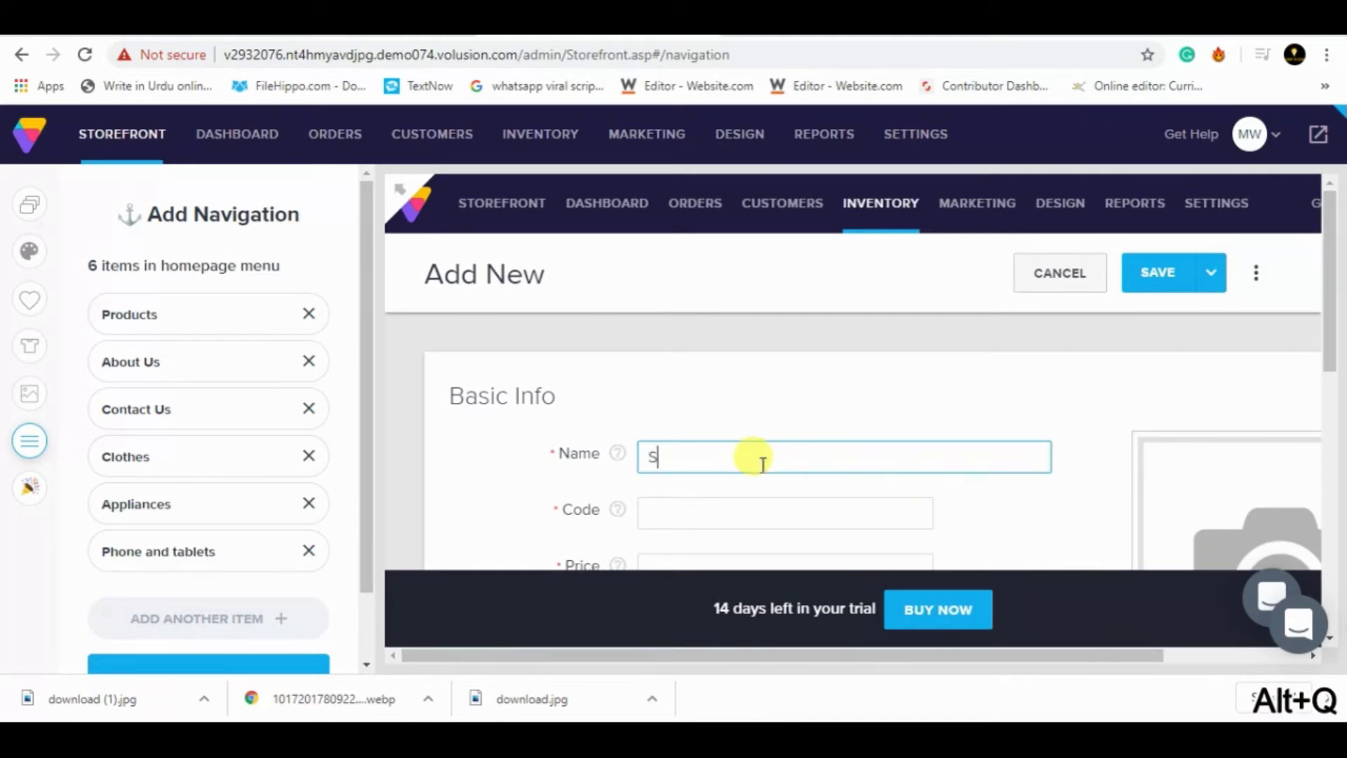
{"action": "type", "text": "Summer"}
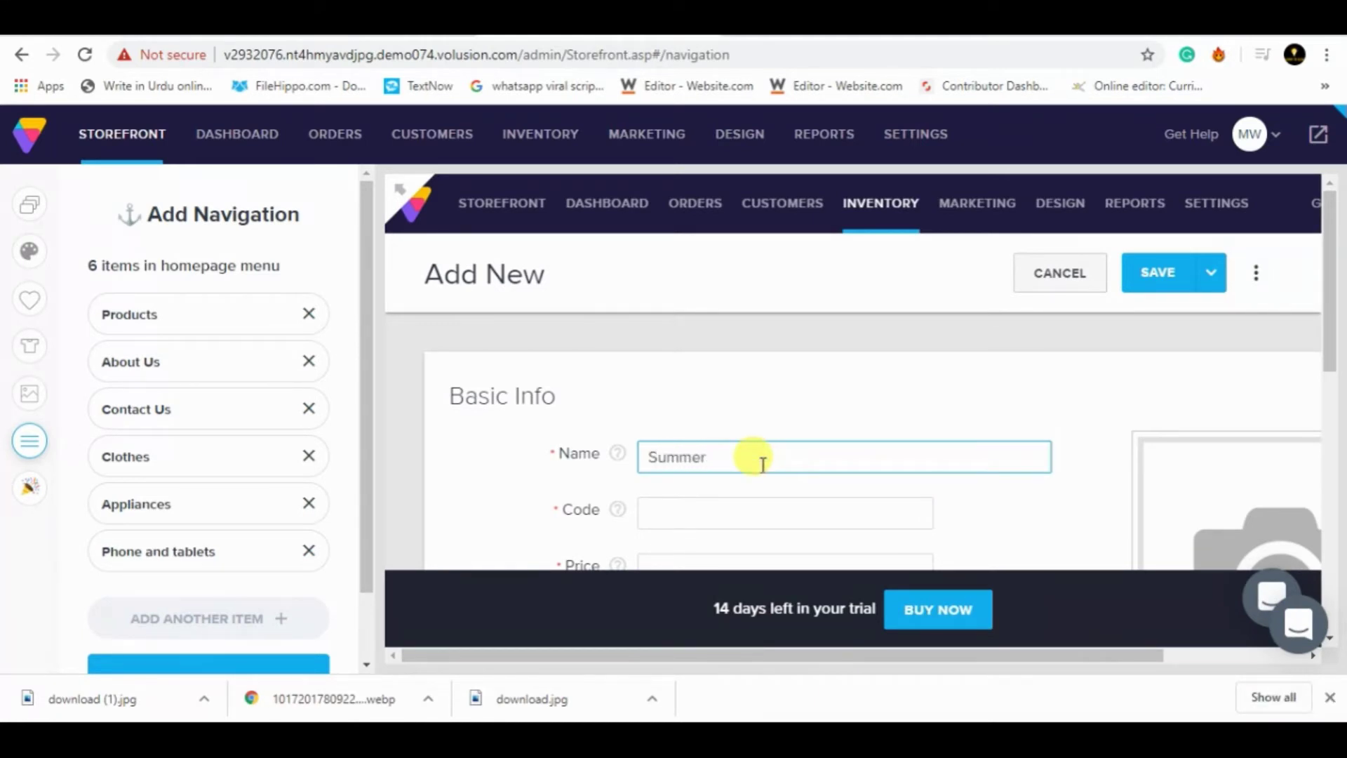
{"action": "key", "text": "alt+q"}
{"action": "type", "text": "lawn"}
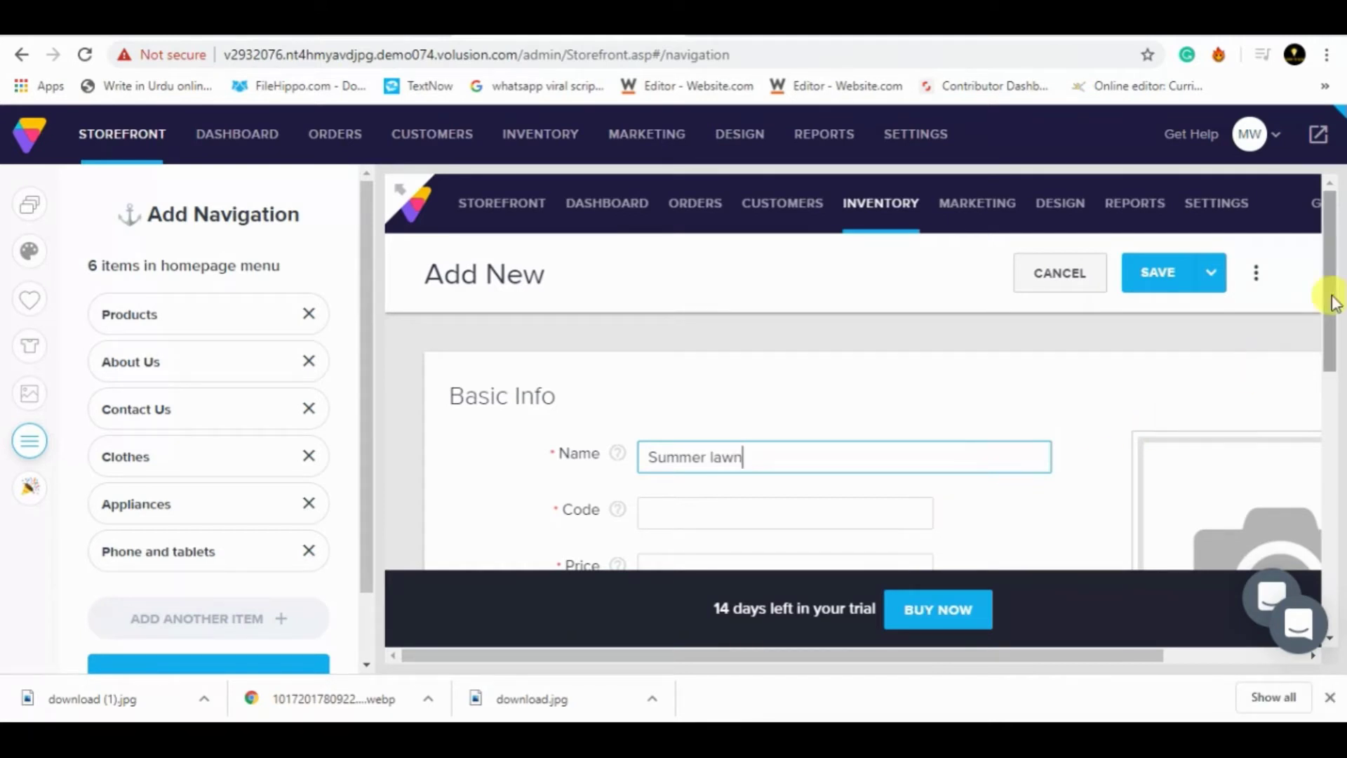
{"action": "left_click_drag", "start_coordinate": [1331, 292], "coordinate": [1326, 315]}
{"action": "left_click", "coordinate": [764, 462]}
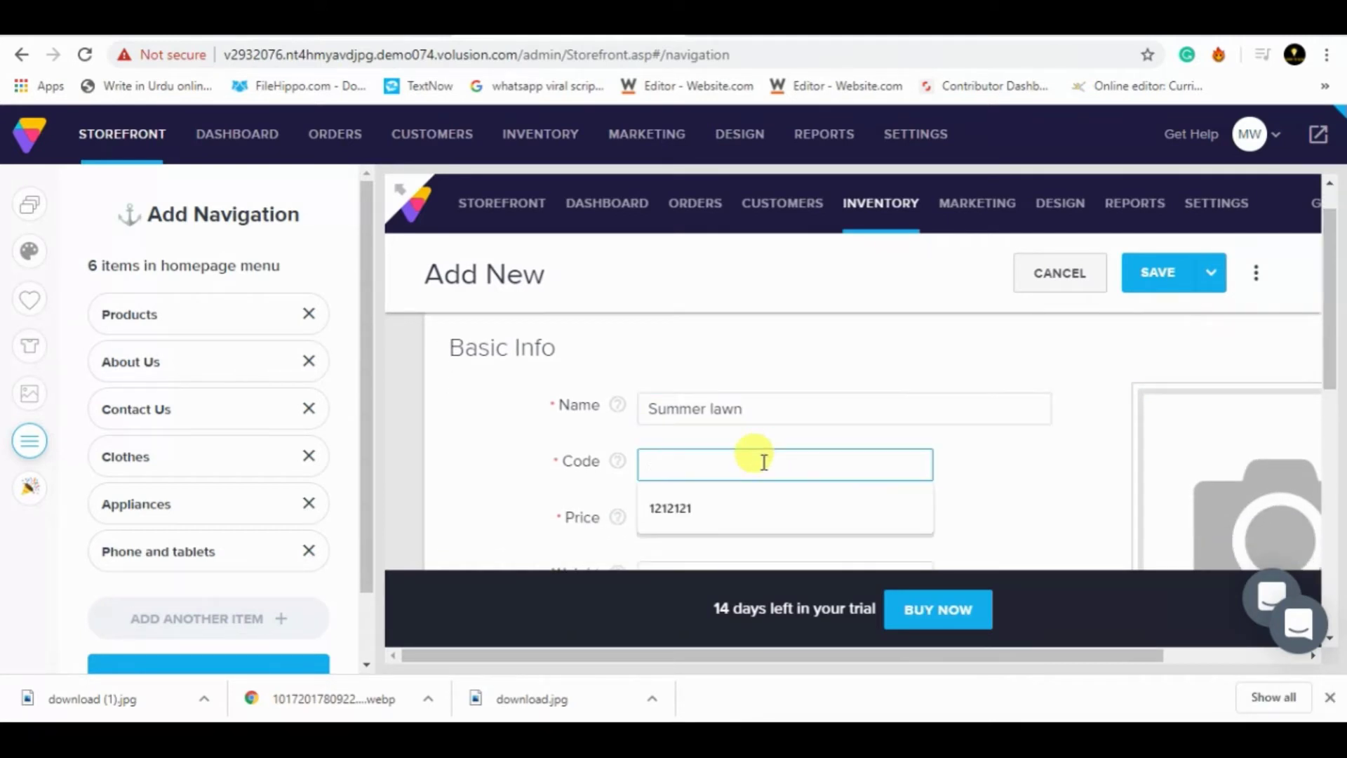
{"action": "type", "text": "12123312"}
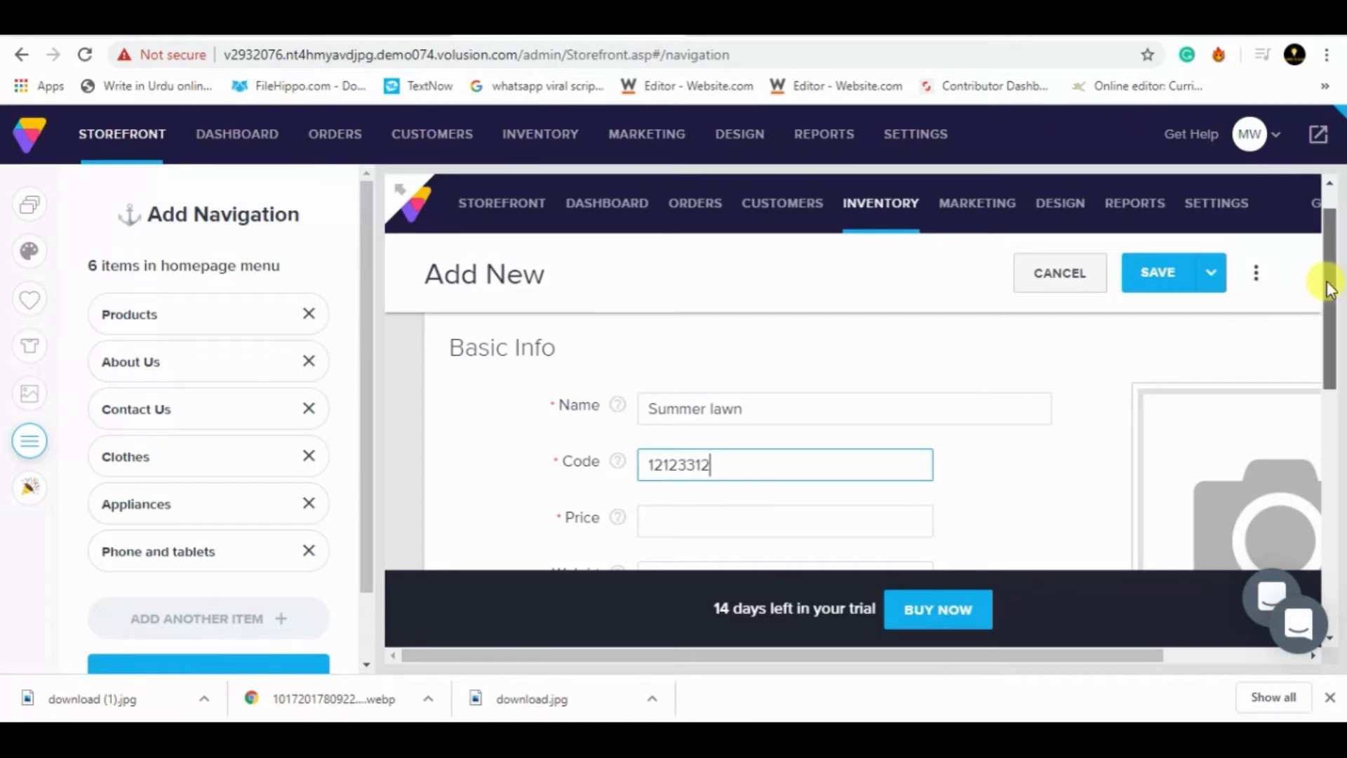
{"action": "left_click_drag", "start_coordinate": [1325, 286], "coordinate": [1334, 328]}
- Give it price 56, weight 1 and a description, assign Clothes, and save
{"action": "left_click", "coordinate": [771, 425]}
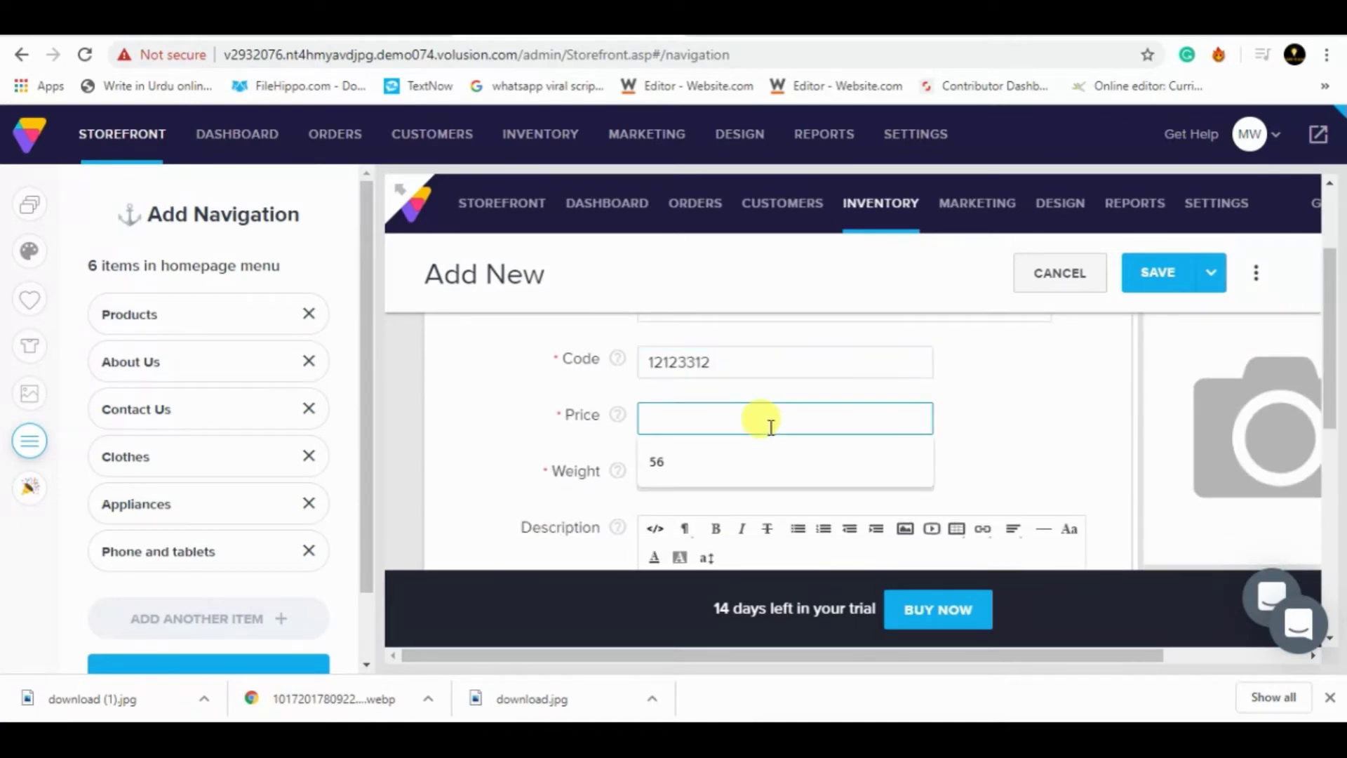
{"action": "left_click", "coordinate": [755, 462]}
{"action": "left_click", "coordinate": [689, 475]}
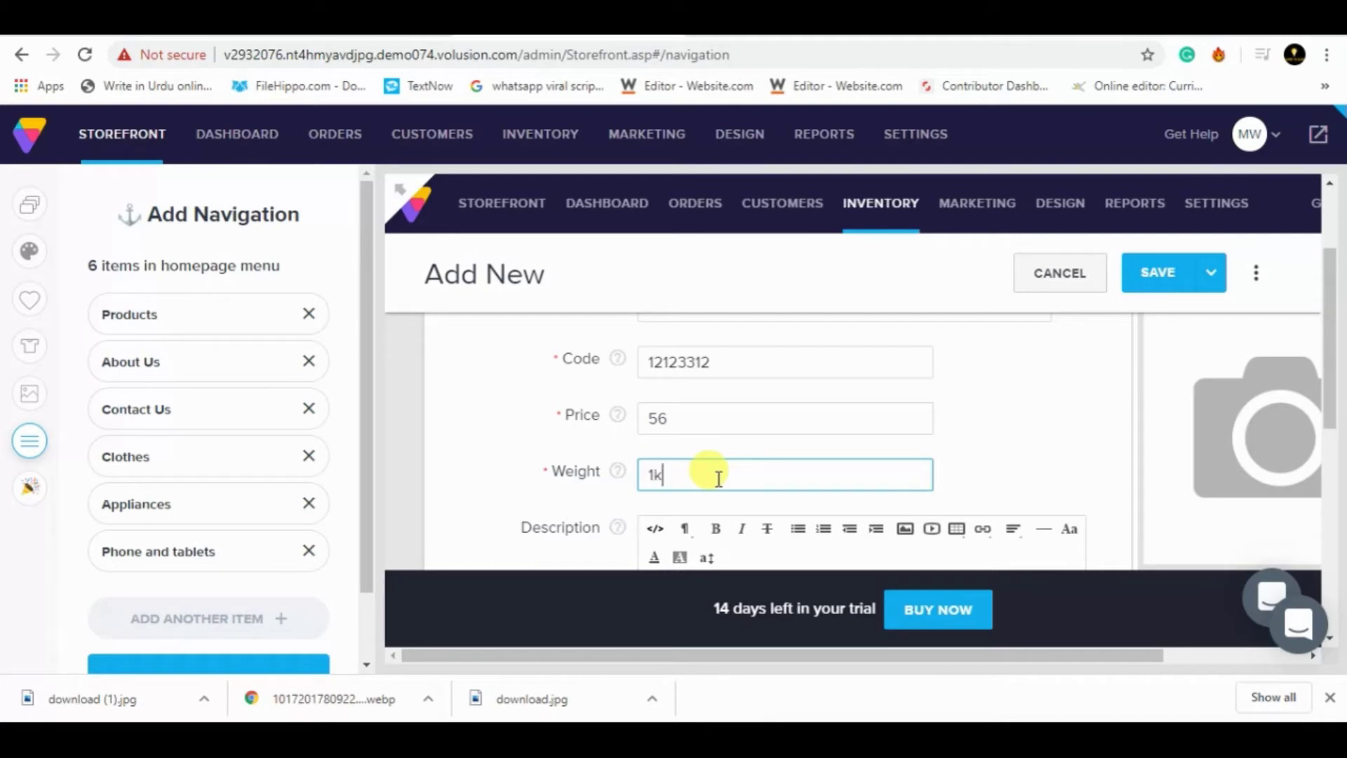
{"action": "type", "text": "kg"}
{"action": "left_click_drag", "start_coordinate": [1324, 330], "coordinate": [1326, 379]}
{"action": "left_click", "coordinate": [834, 438]}
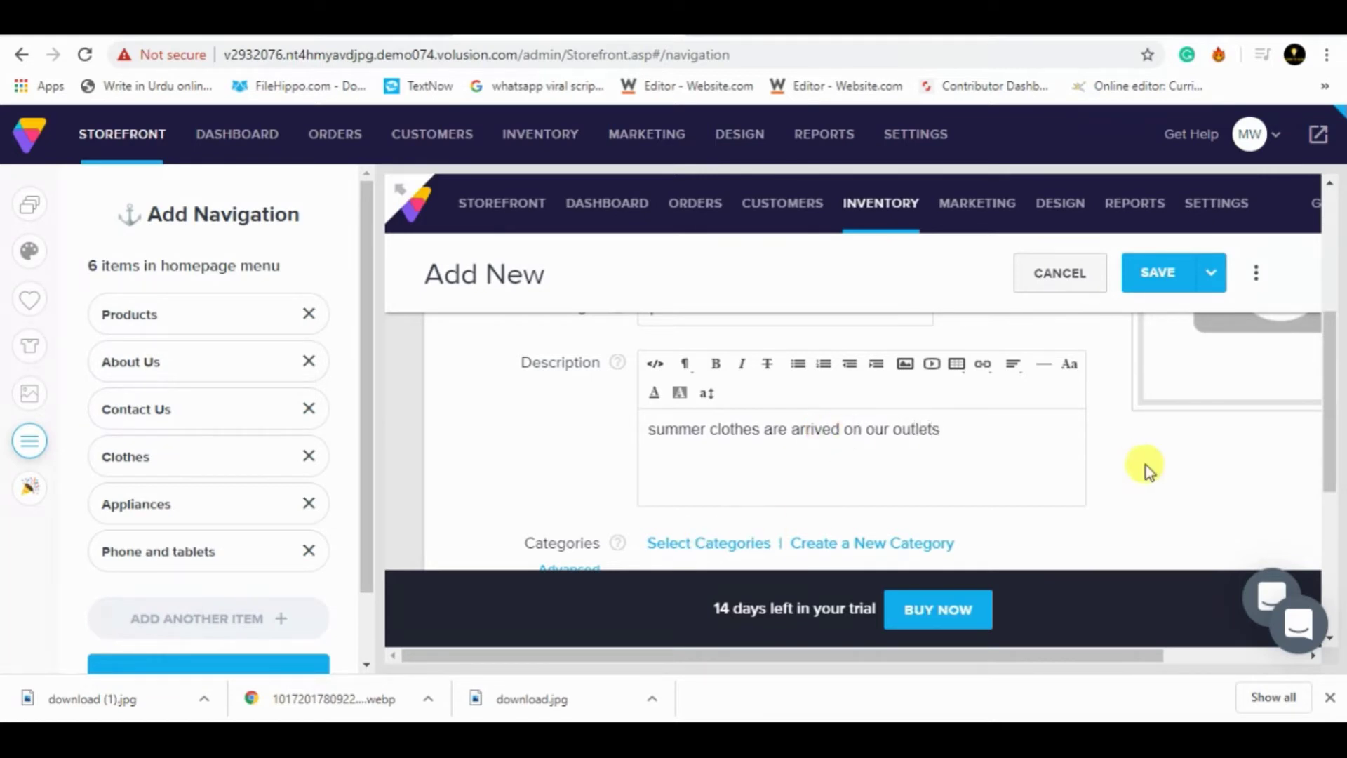
{"action": "scroll", "coordinate": [1315, 424], "scroll_direction": "down", "scroll_amount": 3}
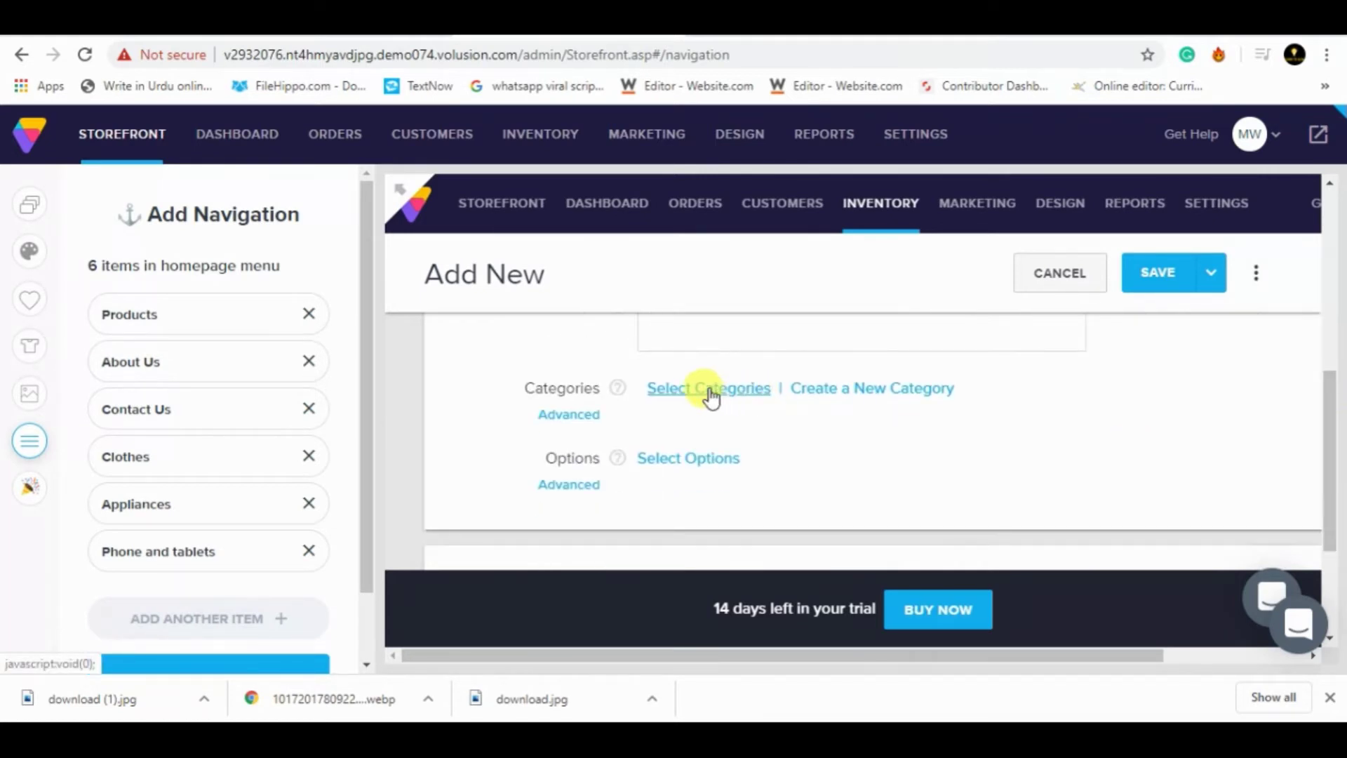
{"action": "left_click", "coordinate": [709, 389]}
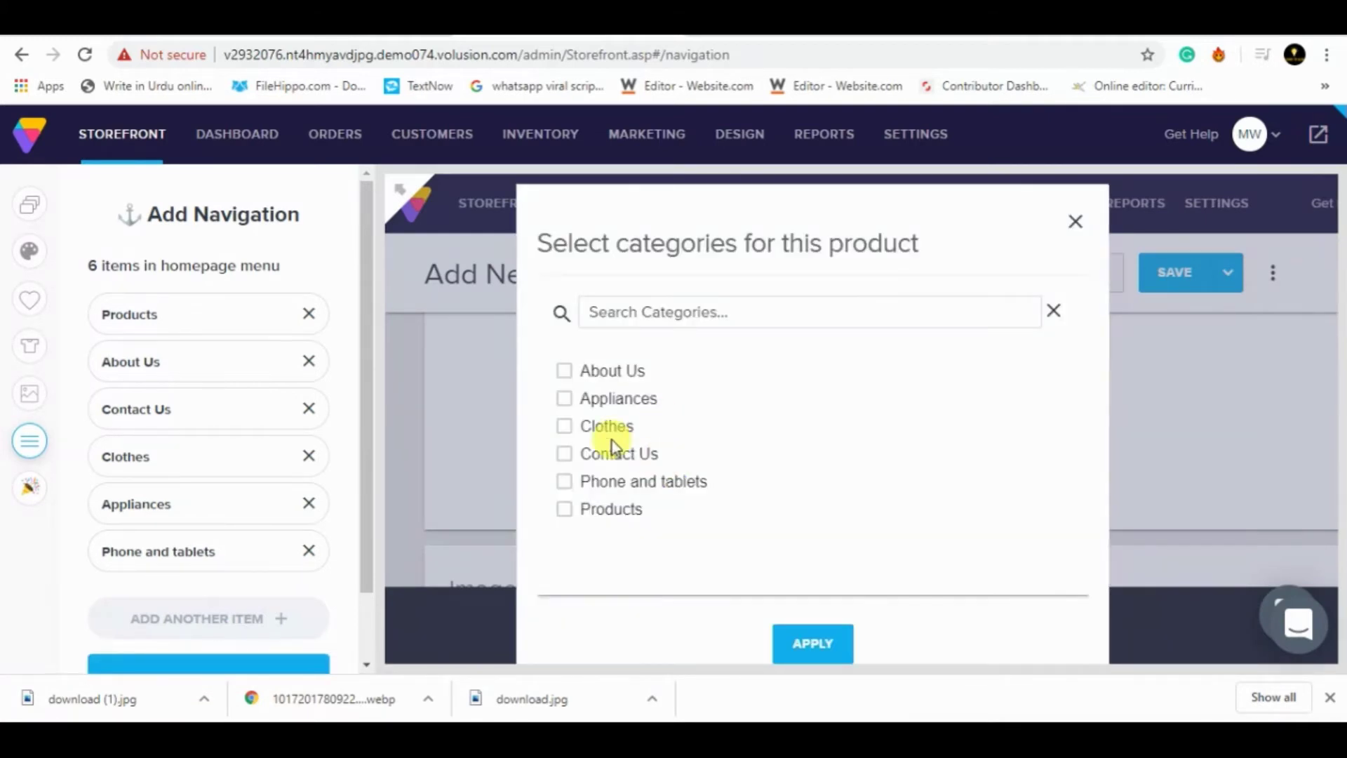
{"action": "left_click", "coordinate": [564, 426]}
{"action": "left_click", "coordinate": [819, 651]}
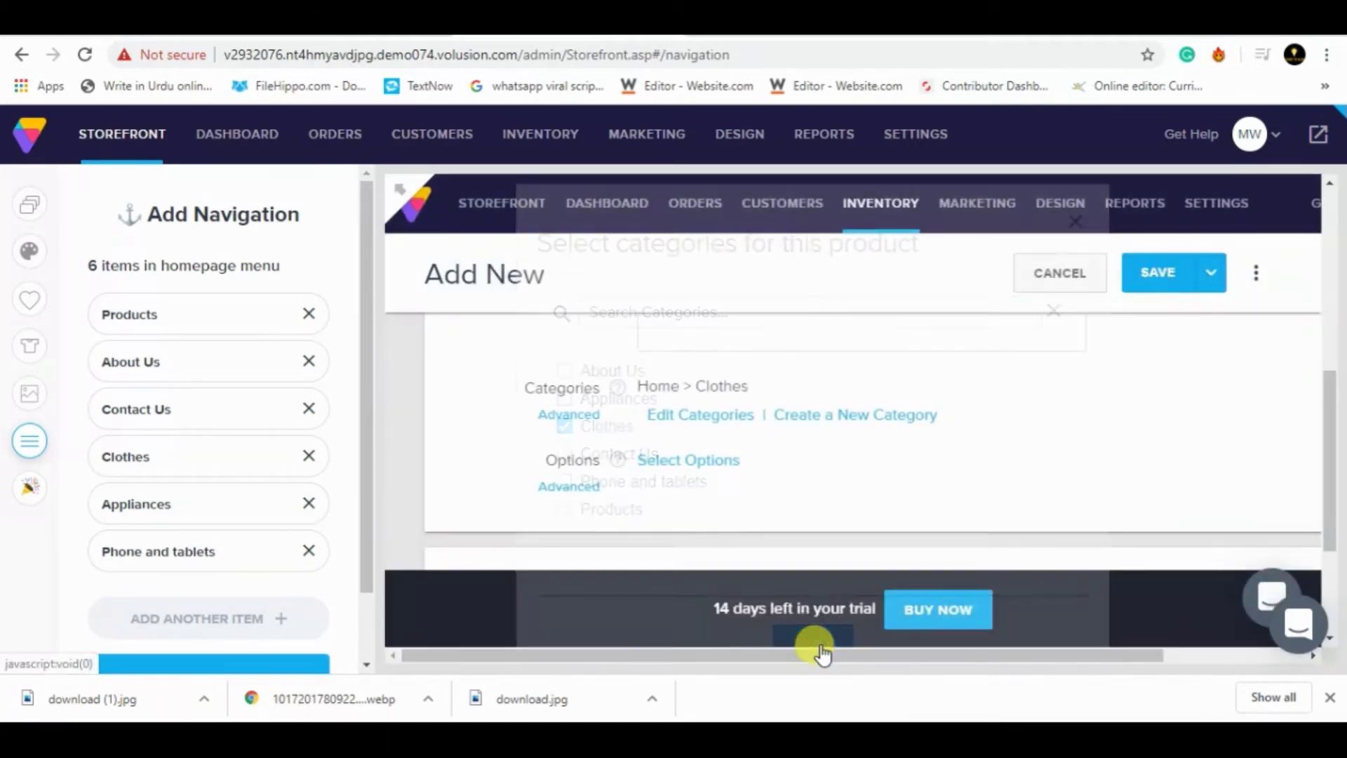
{"action": "left_click", "coordinate": [1184, 298]}
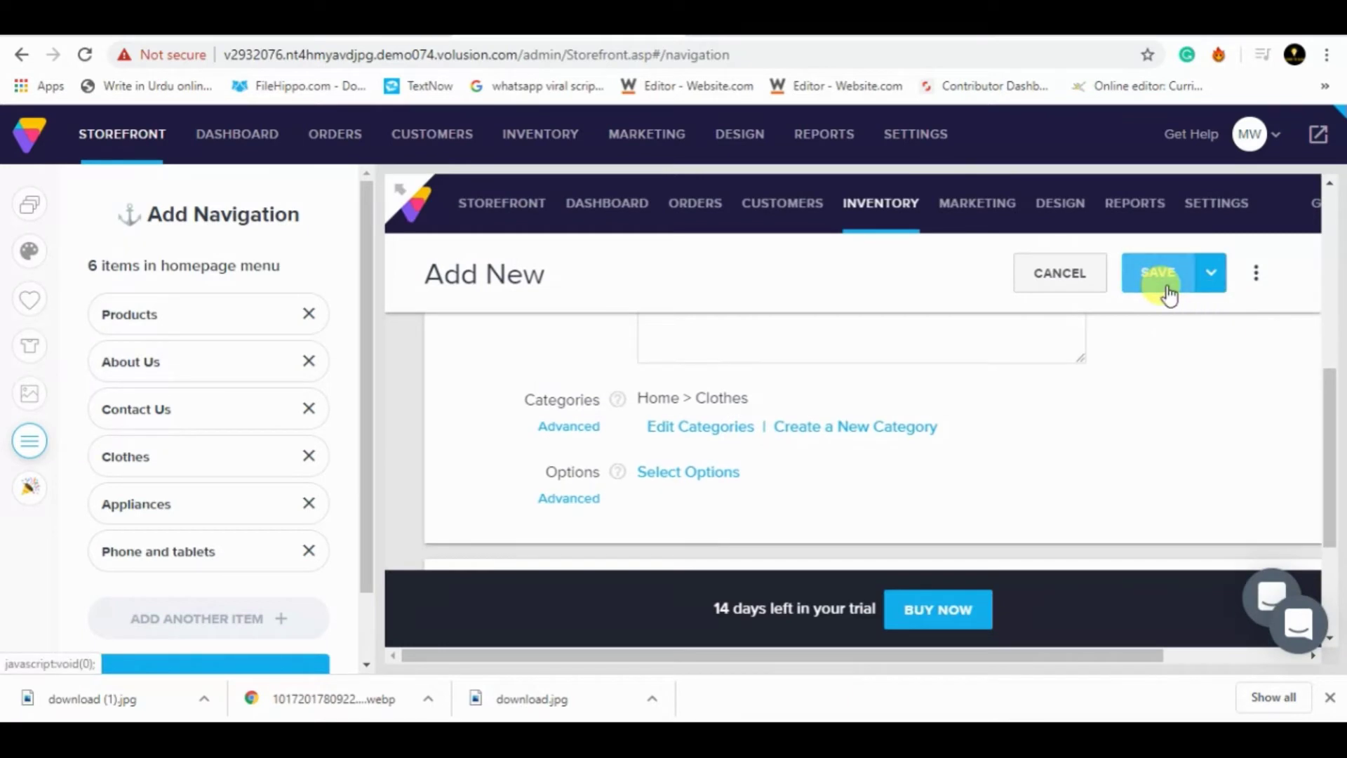
{"action": "left_click_drag", "start_coordinate": [1325, 413], "coordinate": [1334, 320]}
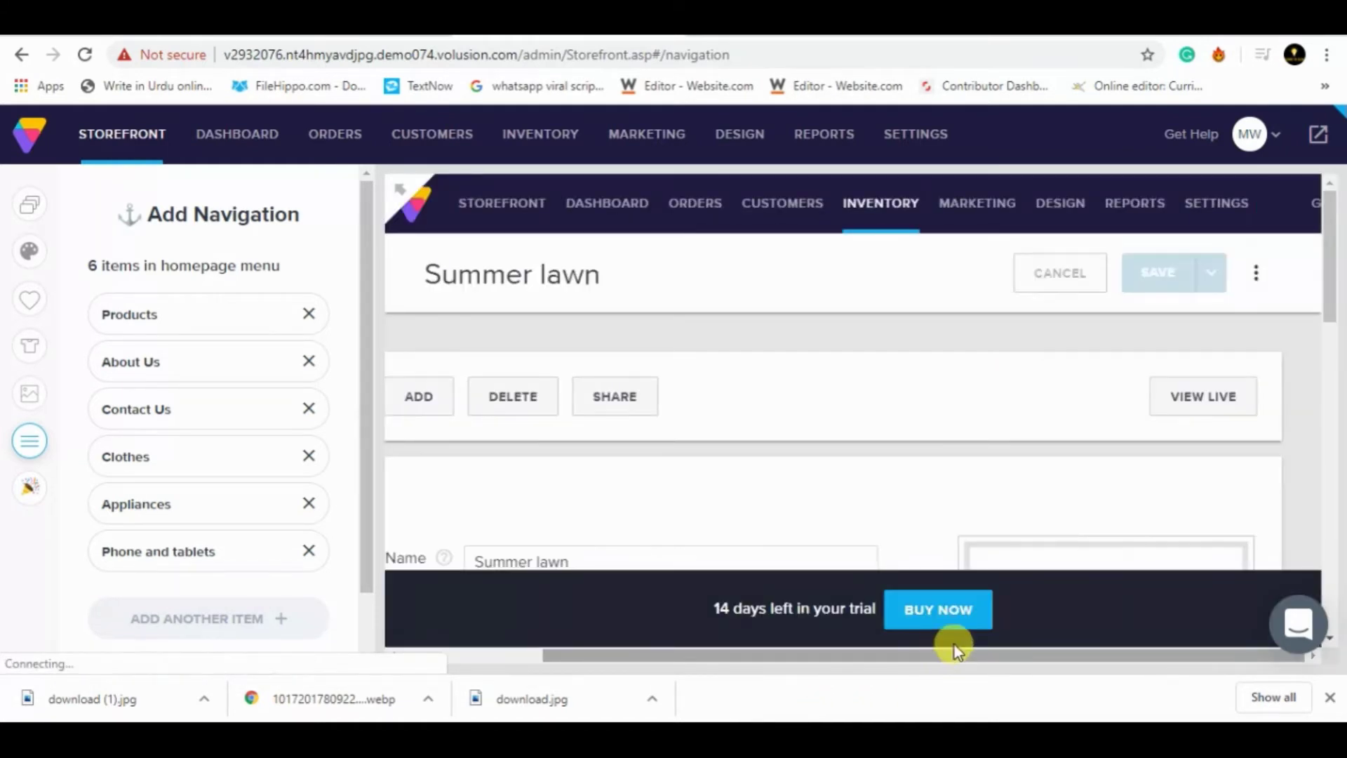
- Upload download.jpg through Image Management as the Summer lawn product photo
{"action": "left_click_drag", "start_coordinate": [1330, 265], "coordinate": [1335, 323]}
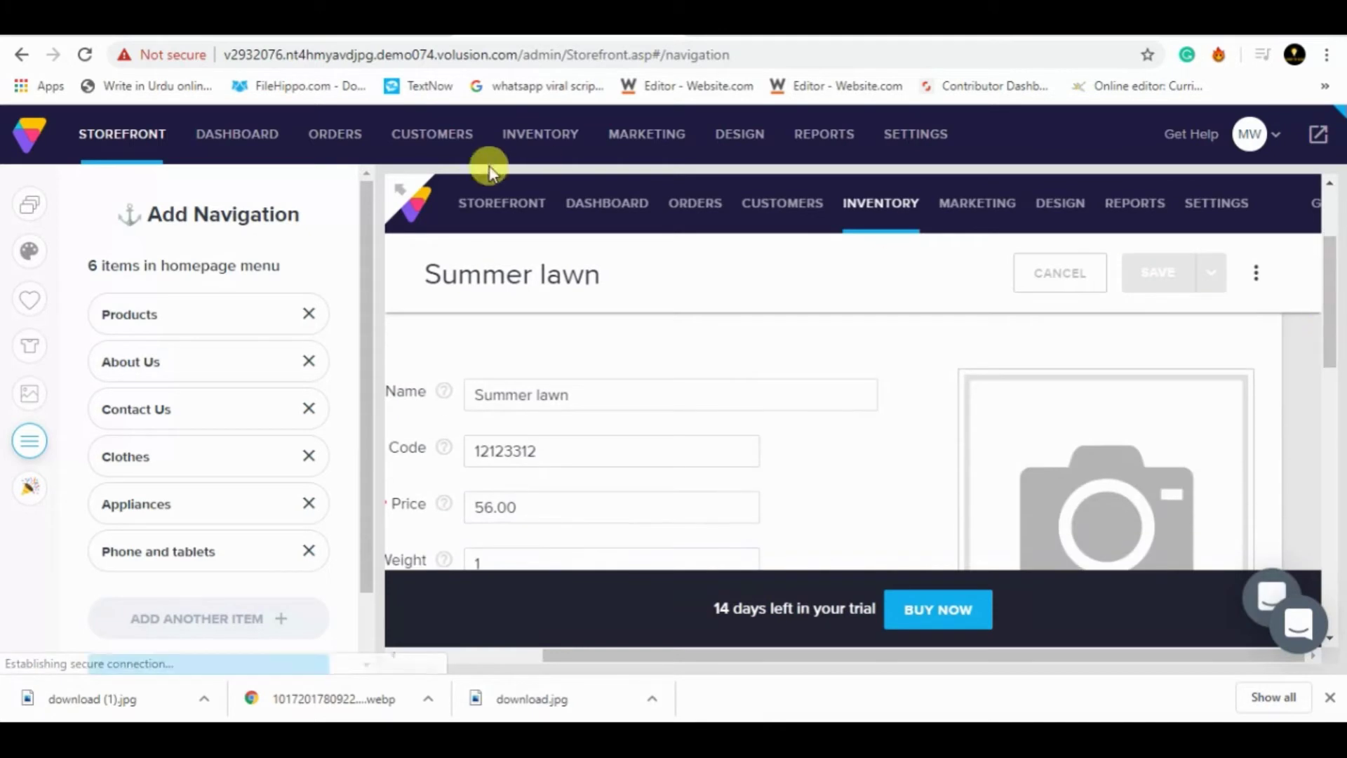
{"action": "left_click", "coordinate": [393, 192]}
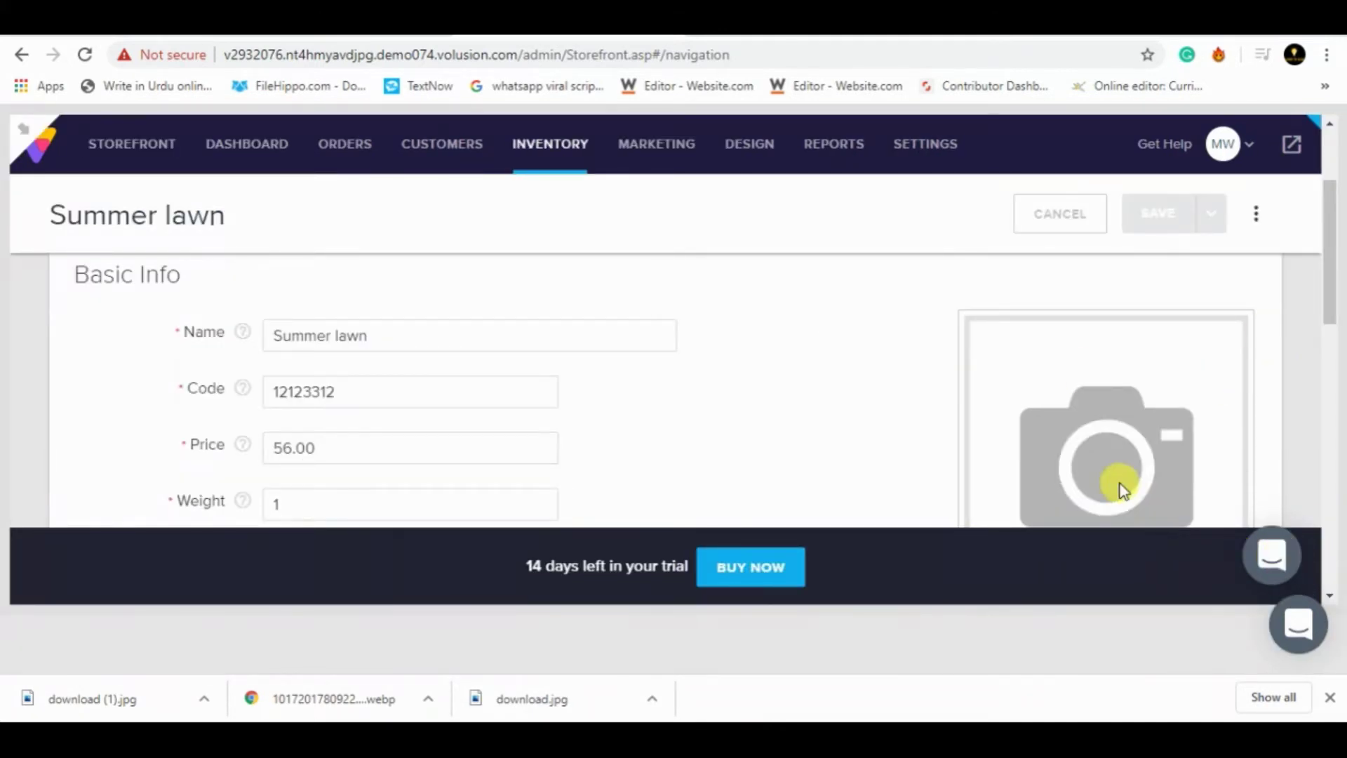
{"action": "scroll", "coordinate": [1124, 489], "scroll_direction": "down", "scroll_amount": 5}
{"action": "left_click_drag", "start_coordinate": [1327, 406], "coordinate": [1337, 237]}
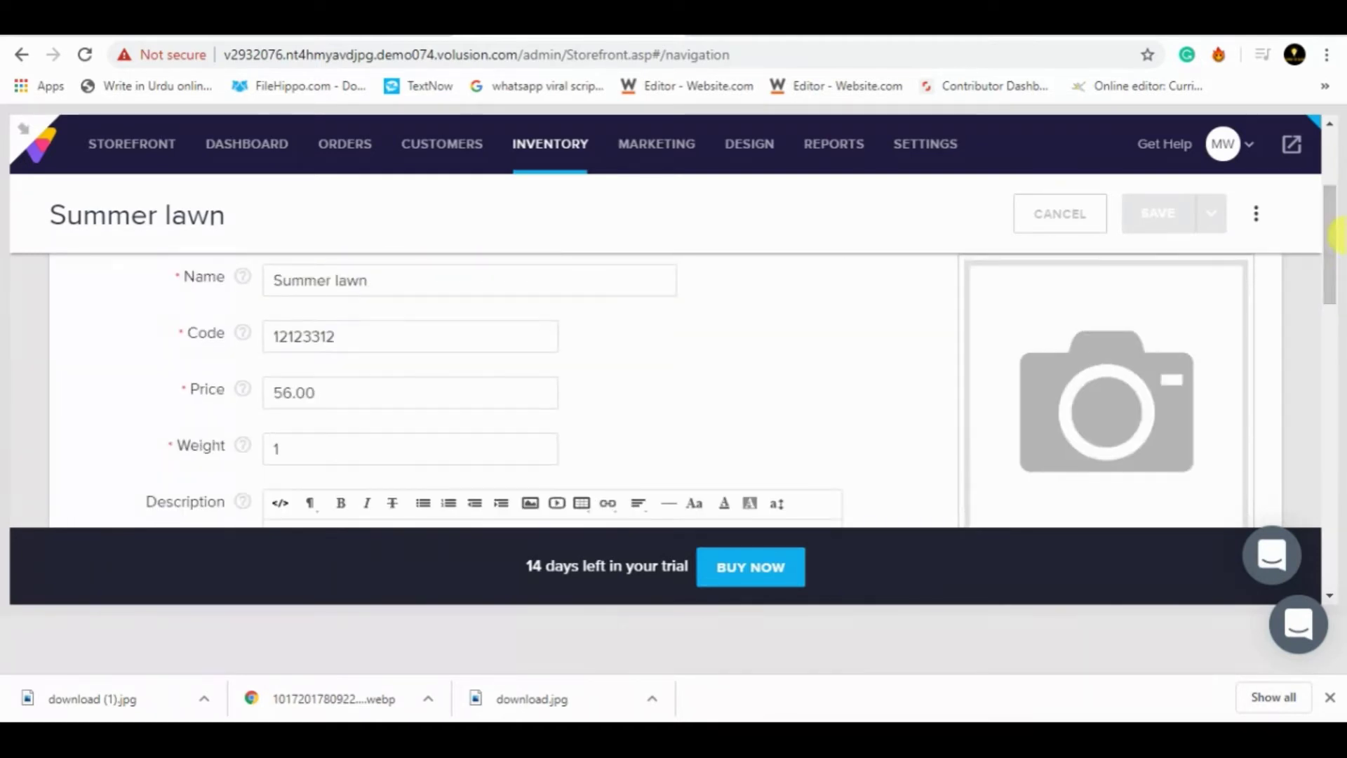
{"action": "left_click", "coordinate": [1114, 406]}
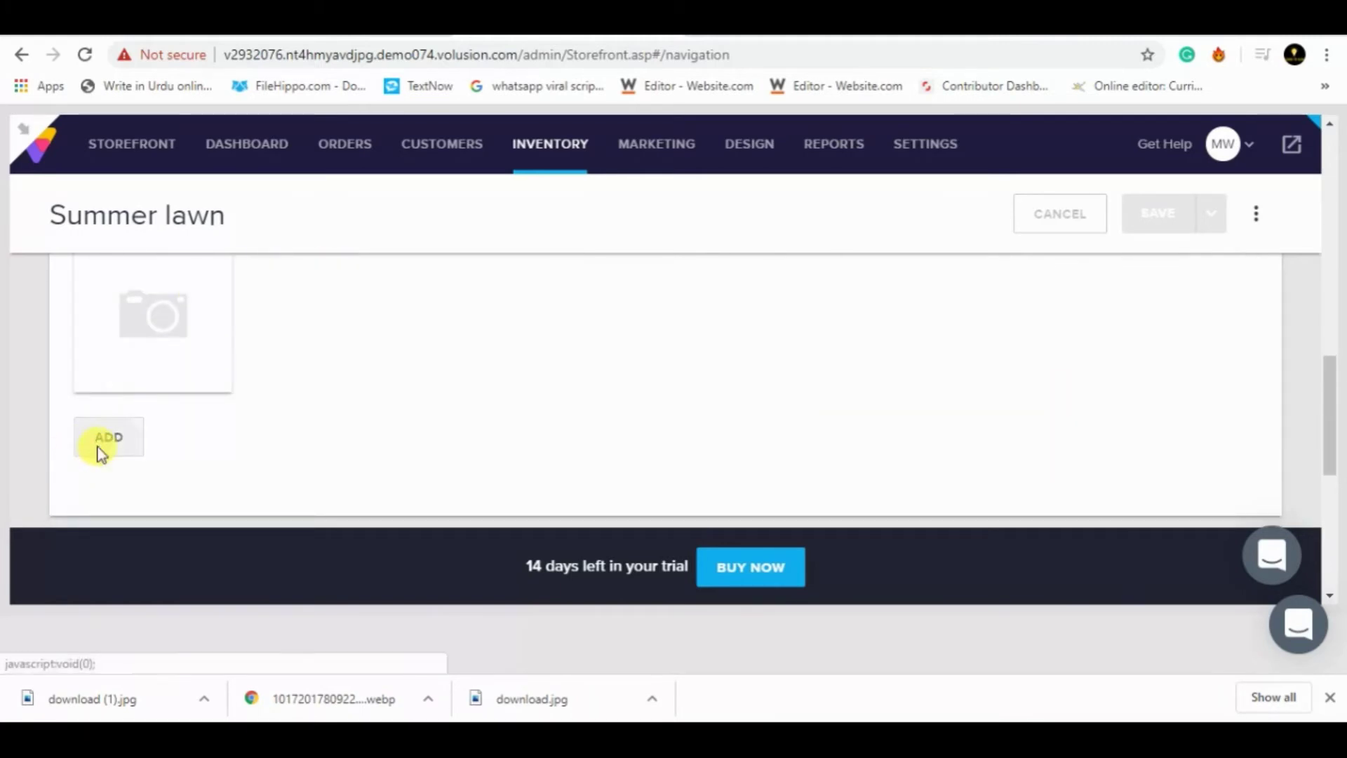
{"action": "left_click", "coordinate": [101, 448]}
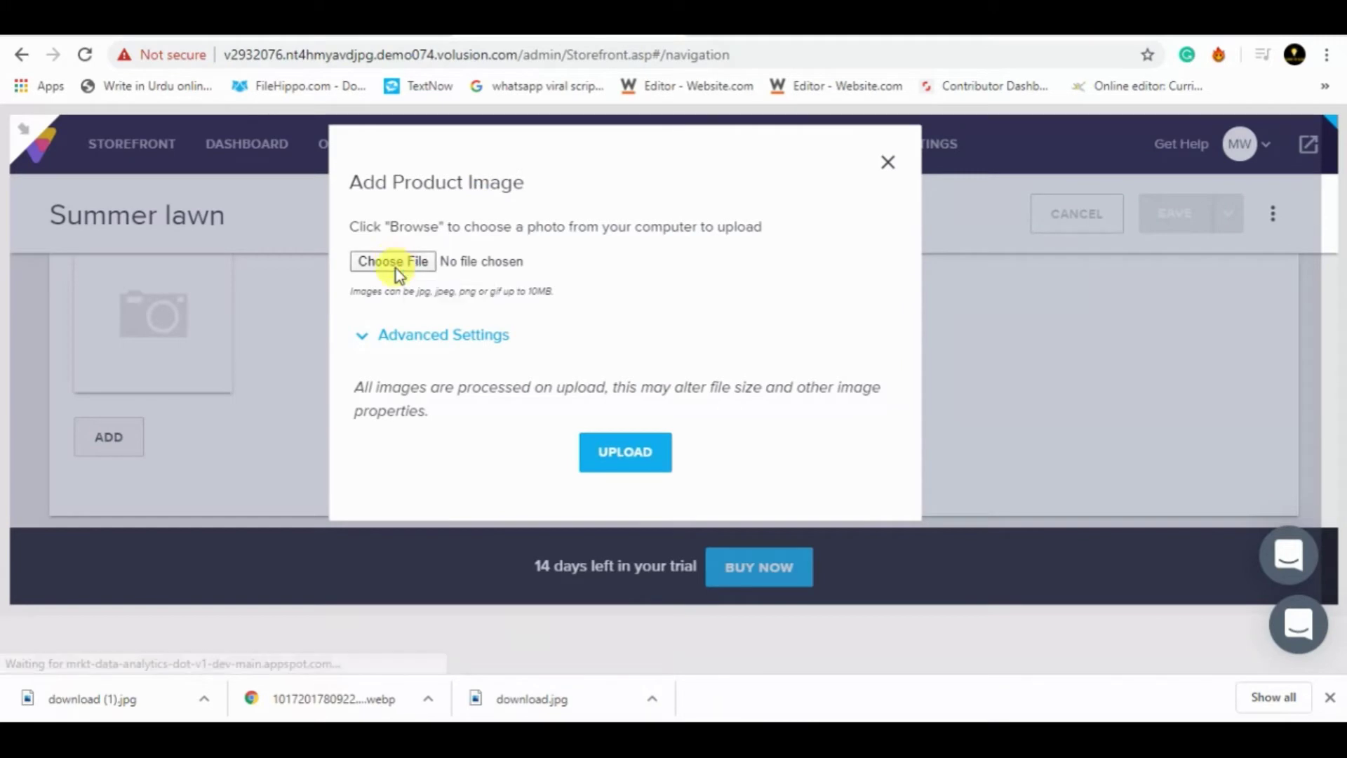
{"action": "left_click", "coordinate": [393, 261]}
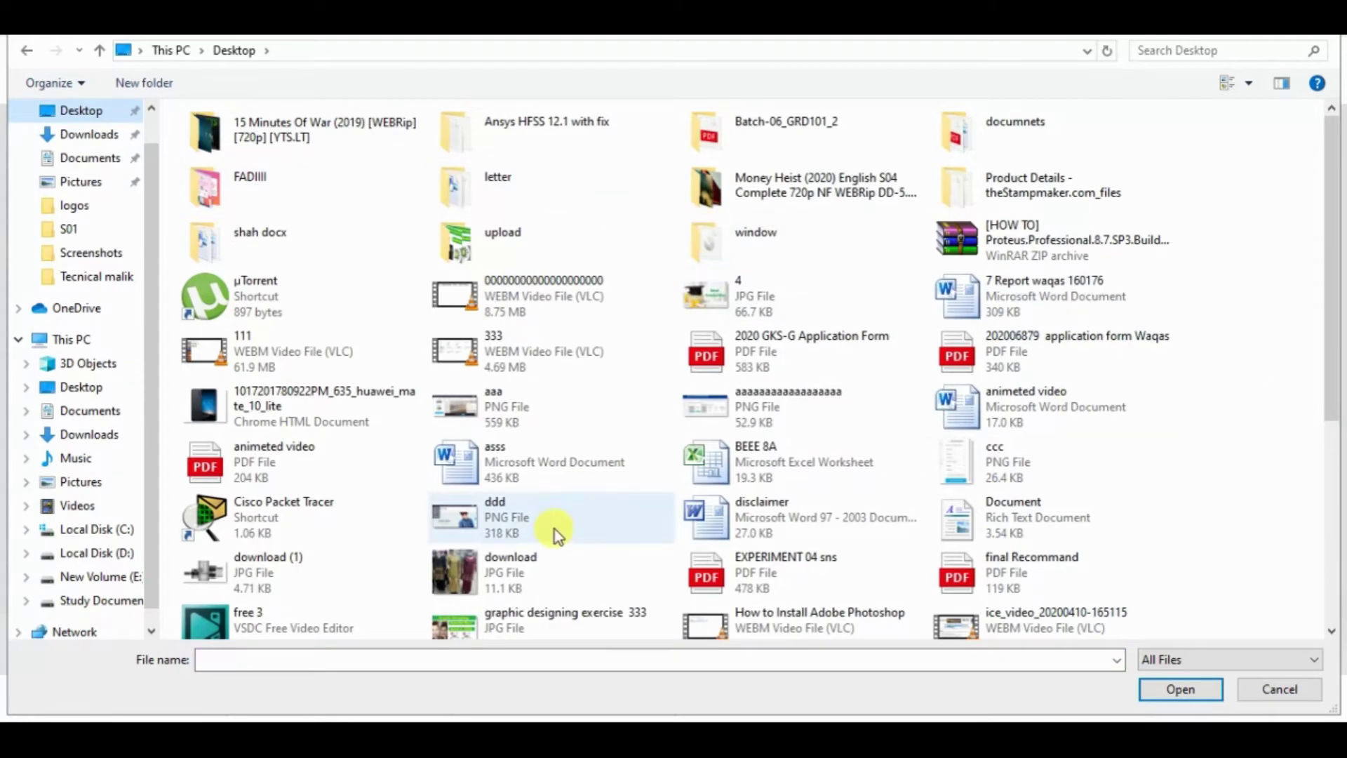
{"action": "double_click", "coordinate": [498, 562]}
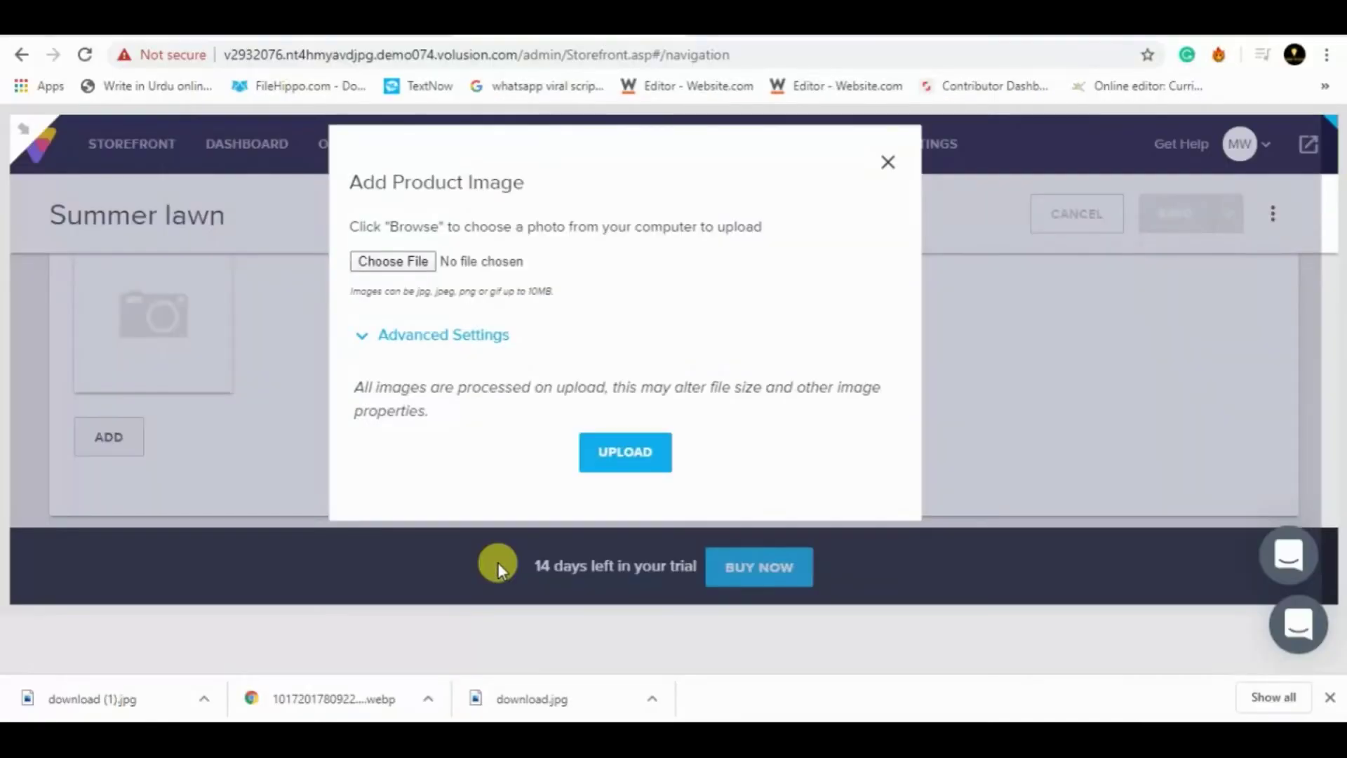
{"action": "left_click", "coordinate": [626, 452]}
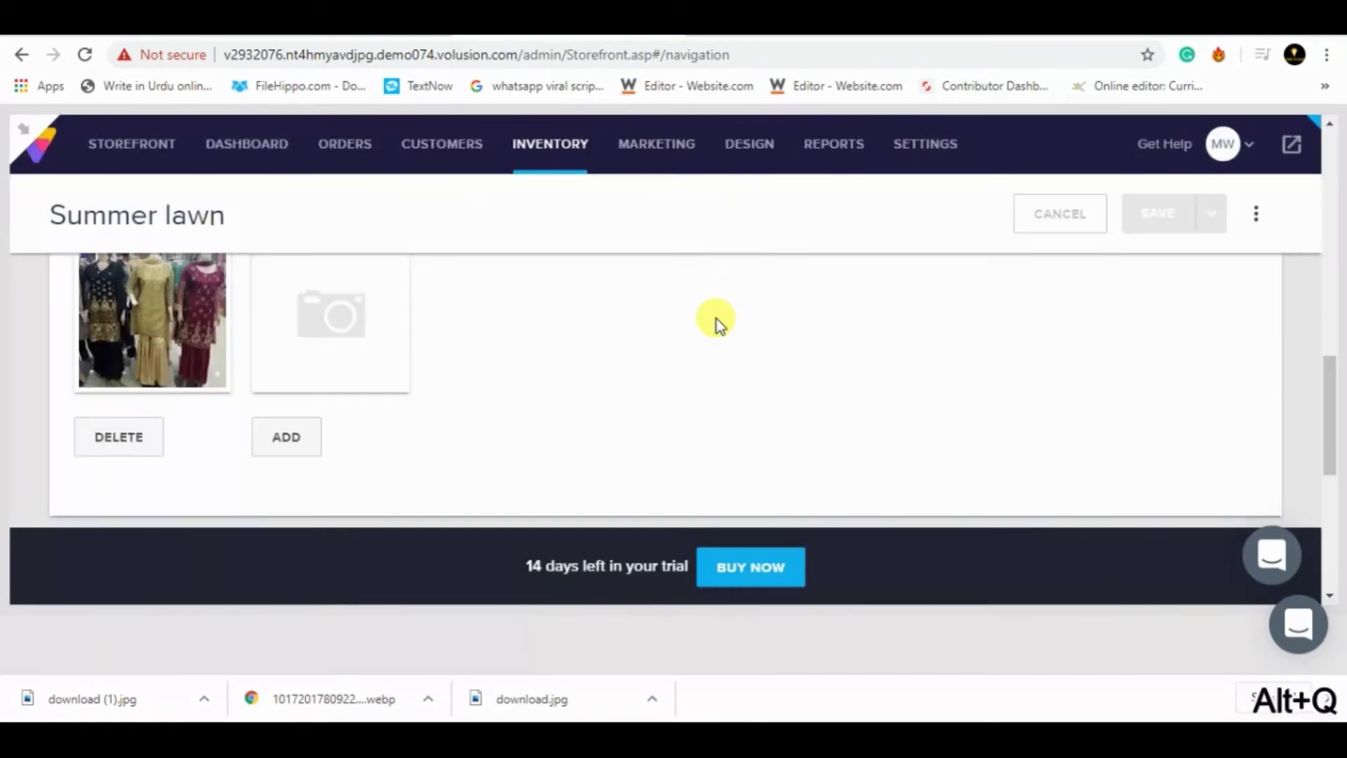
{"action": "left_click_drag", "start_coordinate": [1335, 405], "coordinate": [1335, 175]}
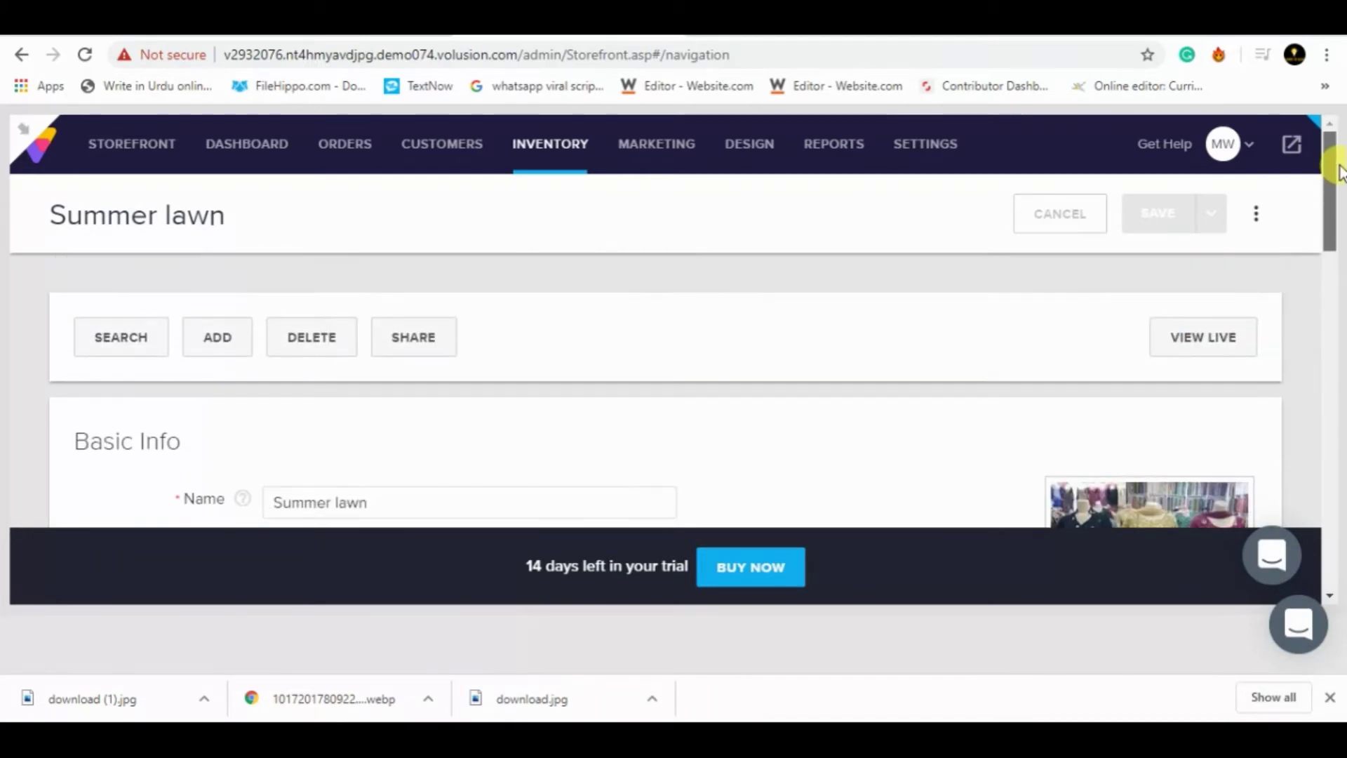
- View Summer lawn on the live store and snip its product photo
{"action": "left_click", "coordinate": [1188, 342]}
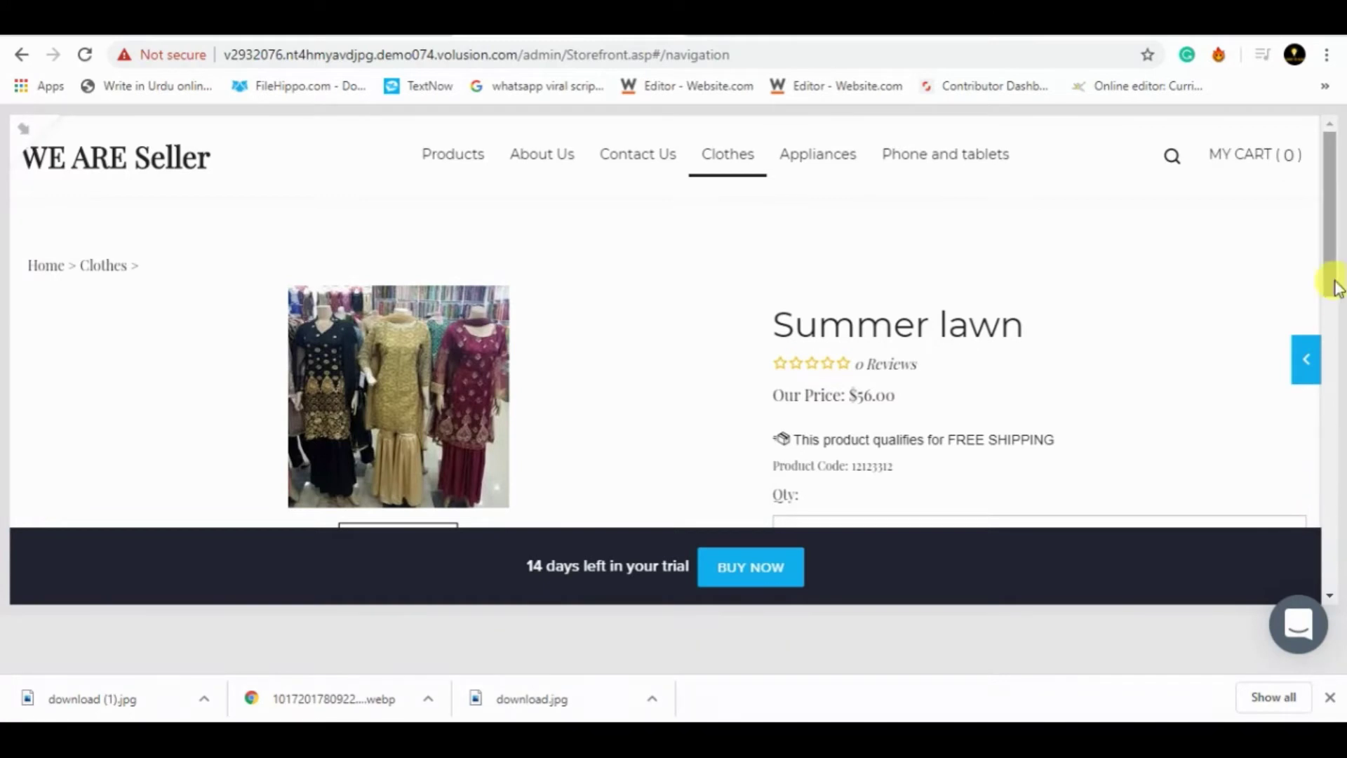
{"action": "mouse_move", "coordinate": [1330, 280]}
{"action": "left_mouse_down"}
{"action": "mouse_move", "coordinate": [1332, 466]}
{"action": "mouse_move", "coordinate": [1336, 294]}
{"action": "left_mouse_up"}
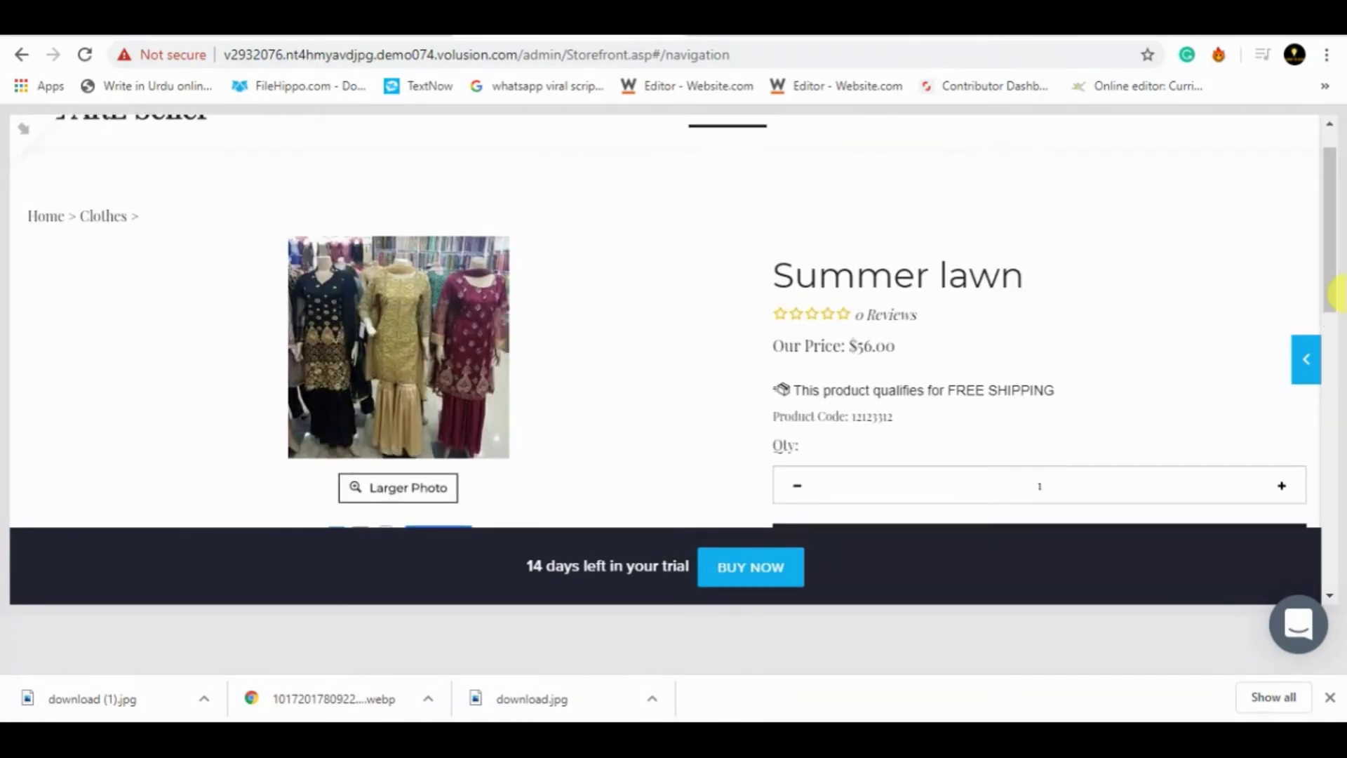
{"action": "key", "text": "super"}
{"action": "left_click_drag", "start_coordinate": [99, 141], "coordinate": [549, 487]}
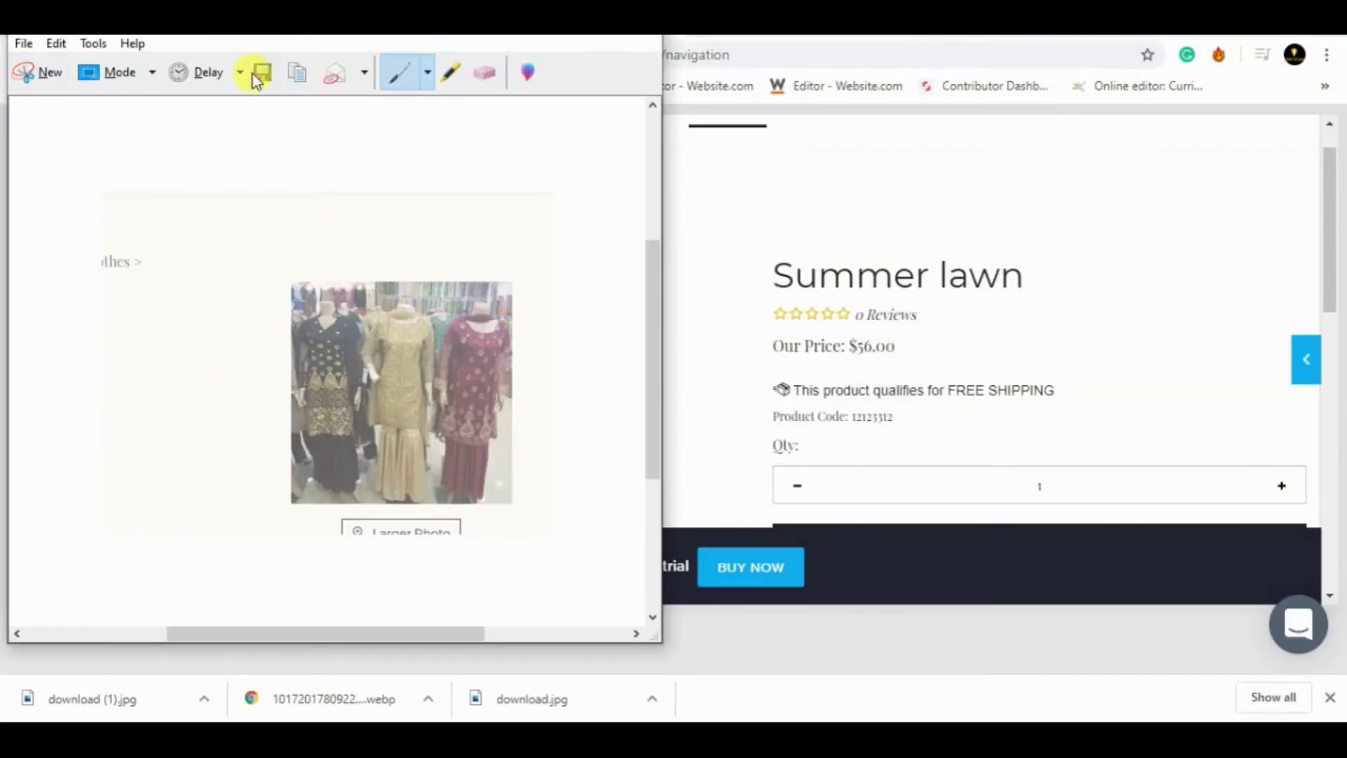
- Snip the Summer lawn photo with its $56.00 price details and save it as 'eeee'
{"action": "left_click", "coordinate": [50, 72]}
{"action": "left_click_drag", "start_coordinate": [167, 133], "coordinate": [1244, 541]}
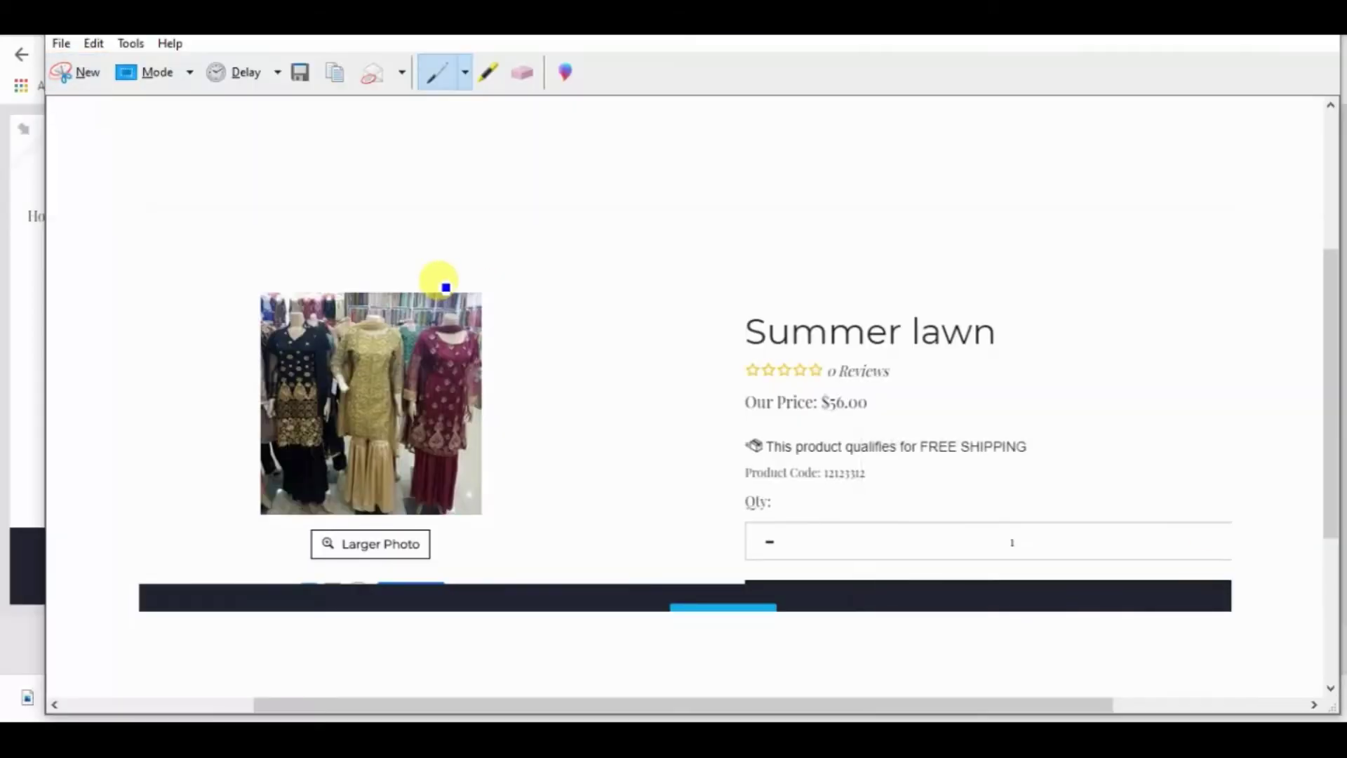
{"action": "left_click", "coordinate": [88, 70]}
{"action": "left_click_drag", "start_coordinate": [1, 127], "coordinate": [1194, 538]}
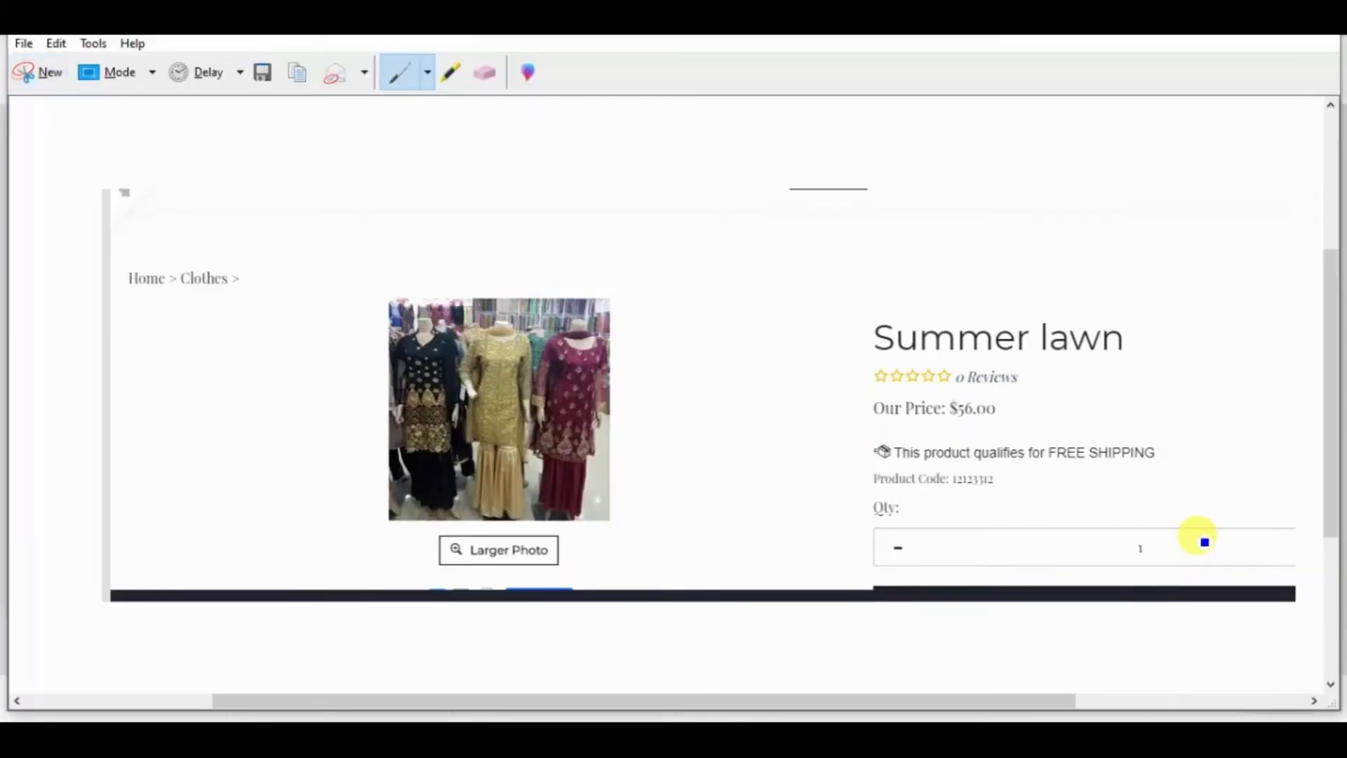
{"action": "key", "text": "ctrl+c"}
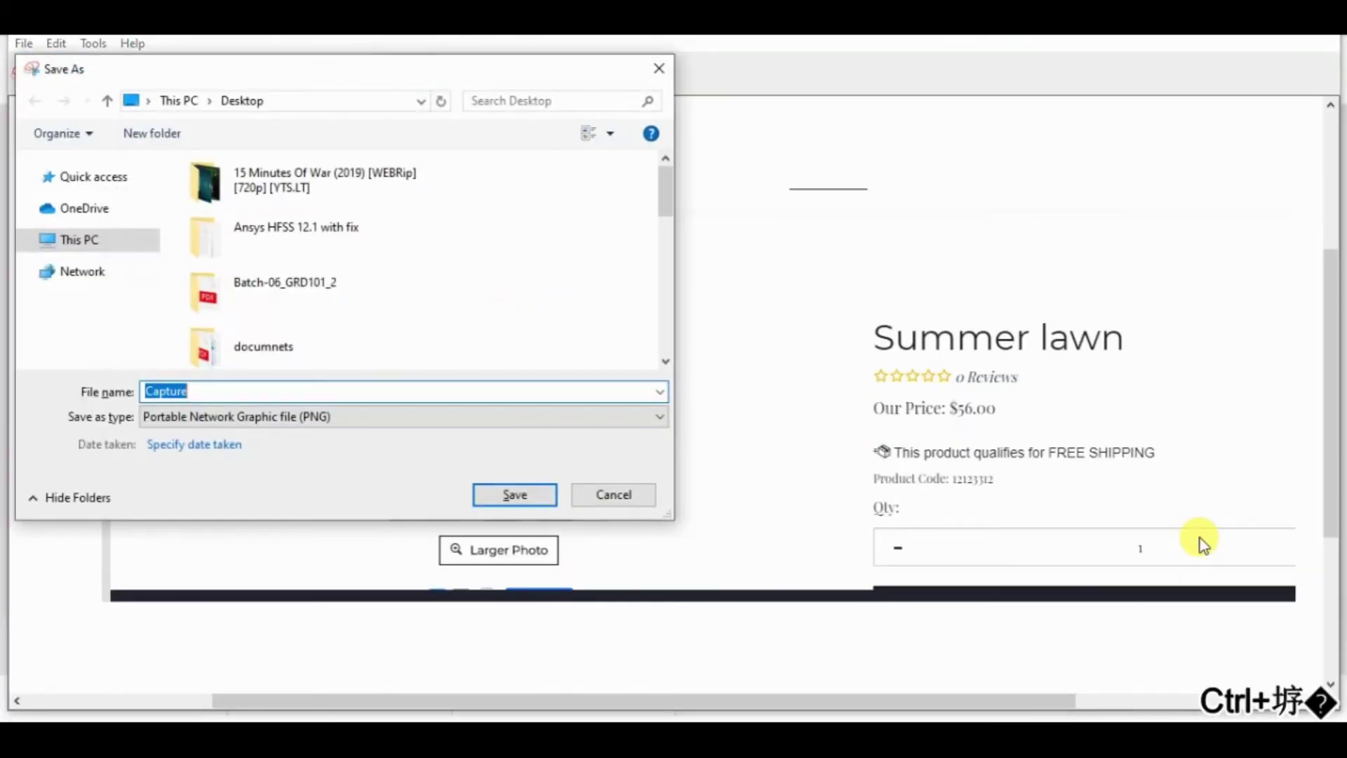
{"action": "type", "text": "eeee"}
{"action": "key", "text": "Return"}
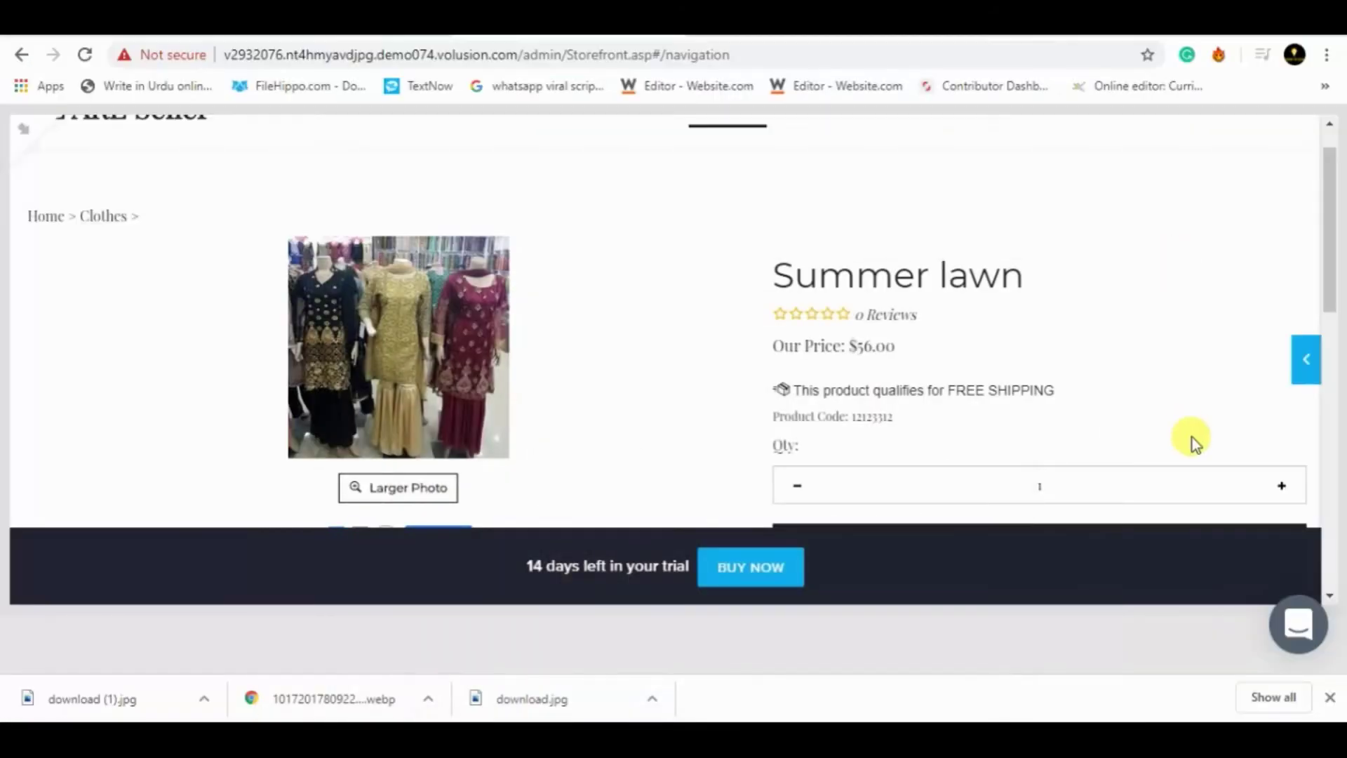
- From the Appliances category page, go to All Products and start a new product form
{"action": "left_click_drag", "start_coordinate": [1329, 271], "coordinate": [1329, 211]}
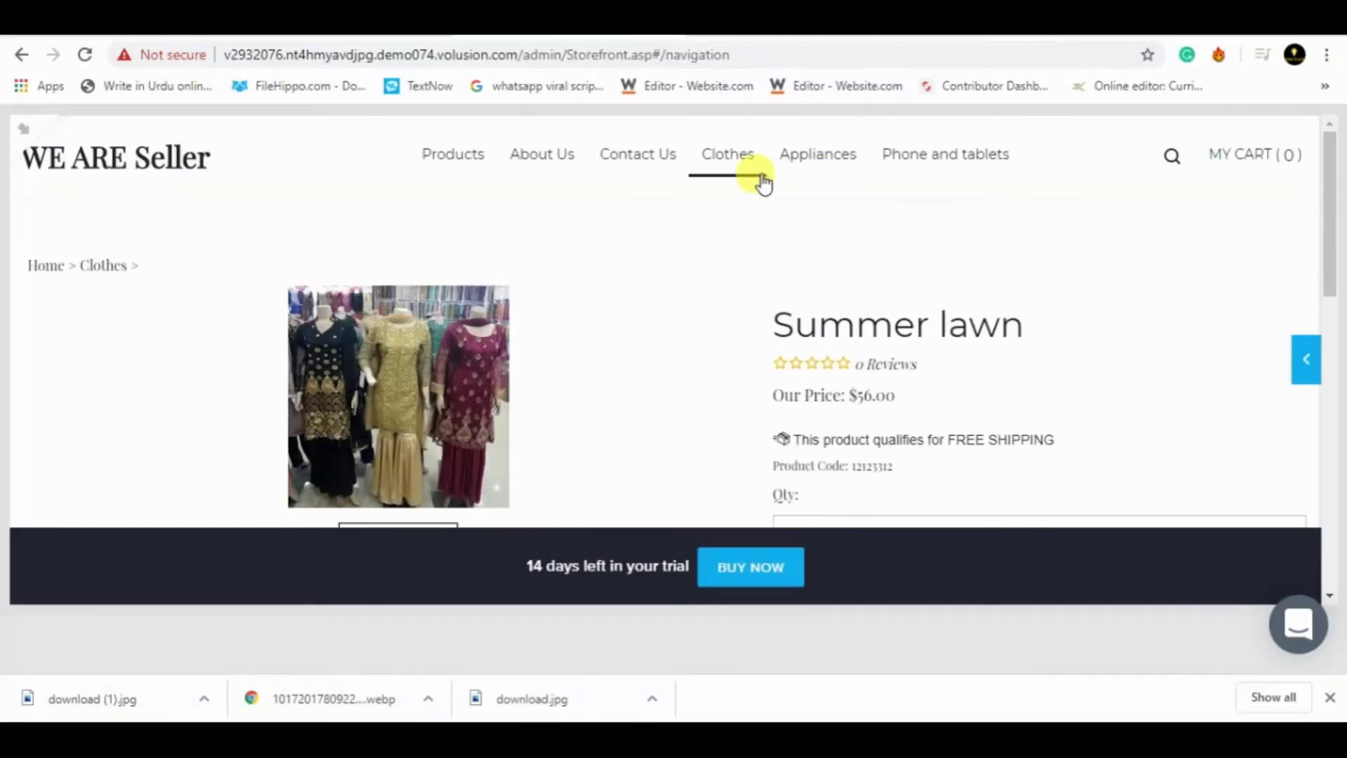
{"action": "left_click", "coordinate": [807, 168]}
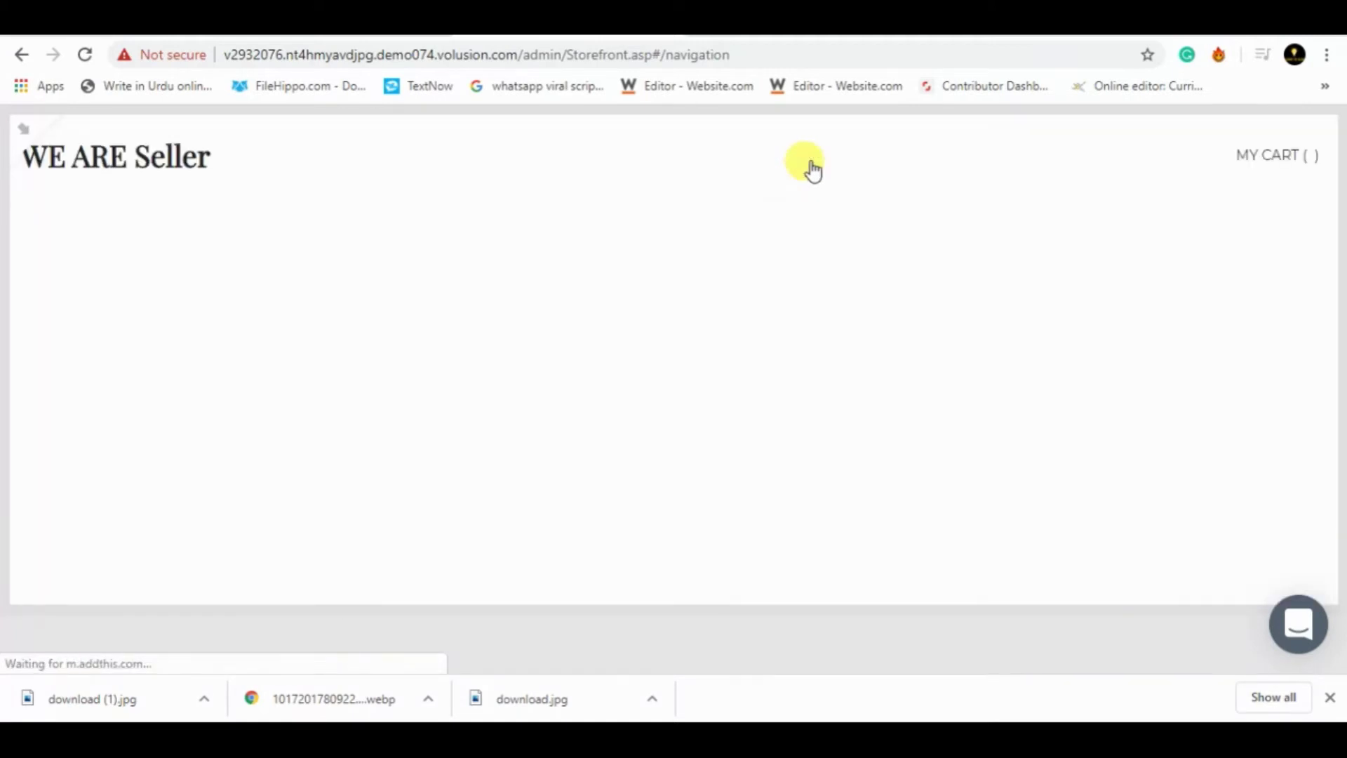
{"action": "left_click", "coordinate": [1306, 379]}
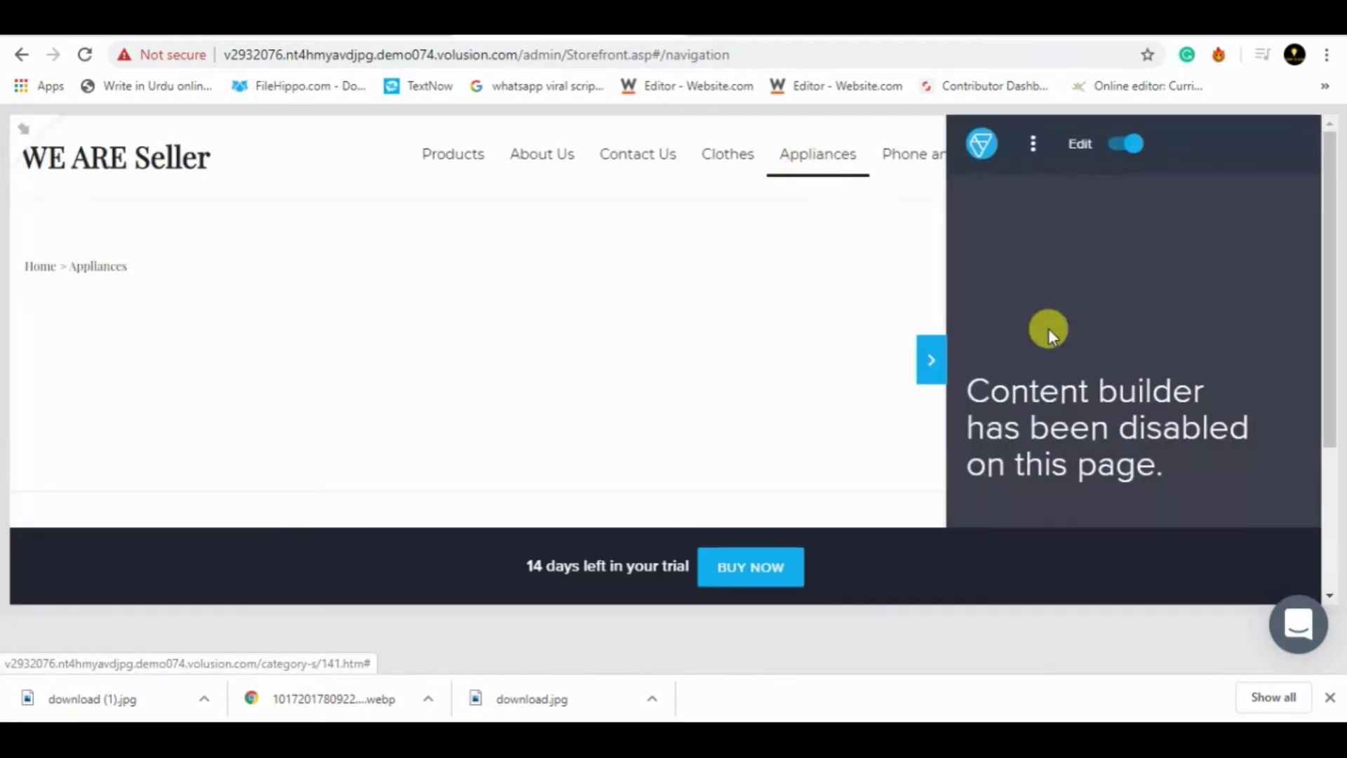
{"action": "left_click", "coordinate": [1048, 160]}
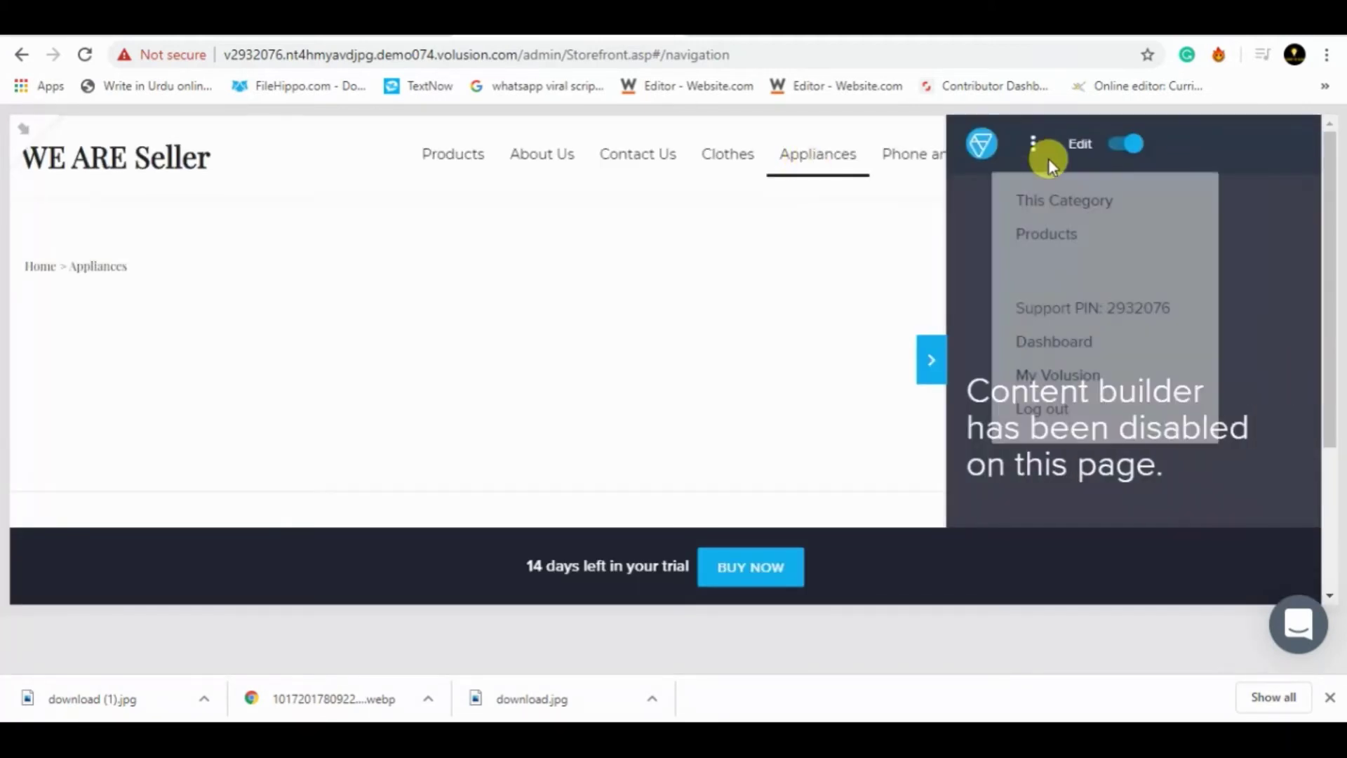
{"action": "left_click", "coordinate": [1042, 236]}
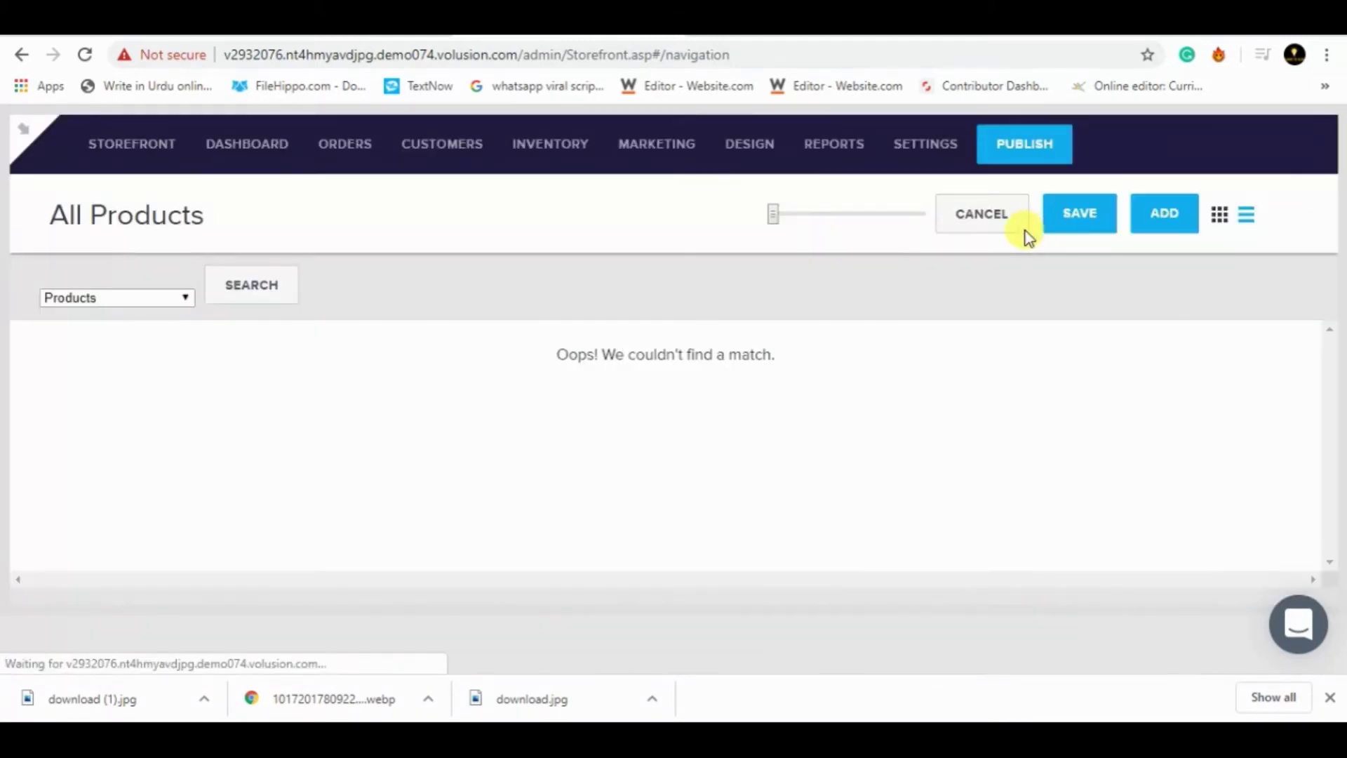
{"action": "left_click", "coordinate": [1152, 215]}
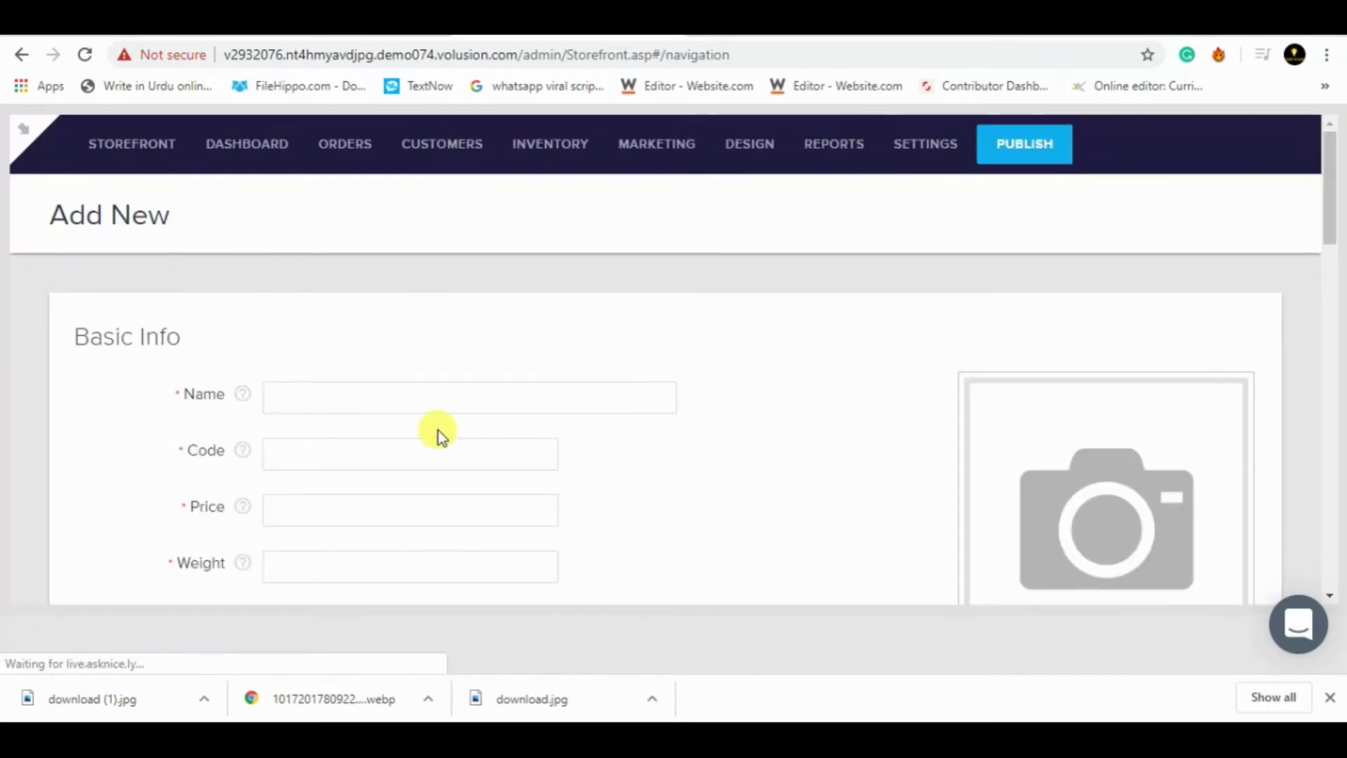
{"action": "left_click", "coordinate": [472, 401]}
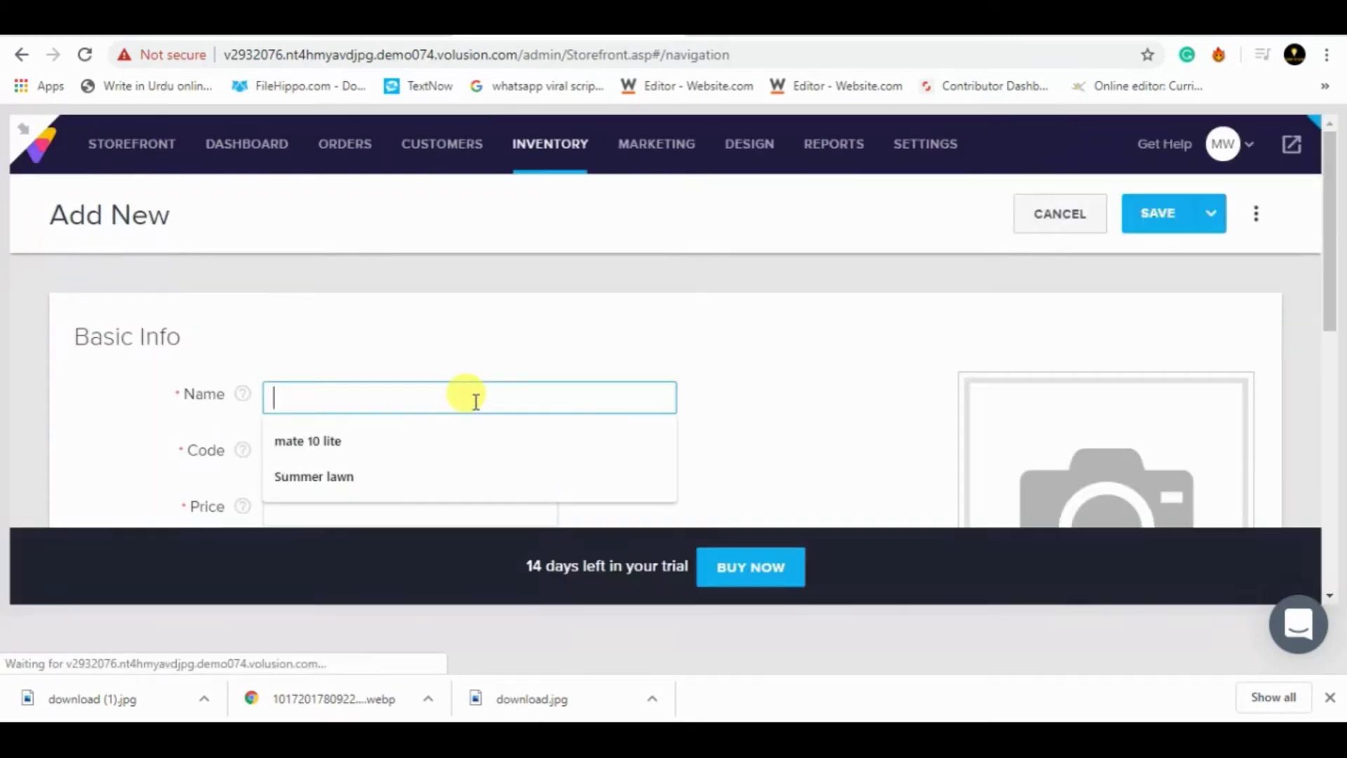
- Fill in name 'home appliance', code 23232323, price 45, weight 100 and a placeholder description
{"action": "type", "text": "h"}
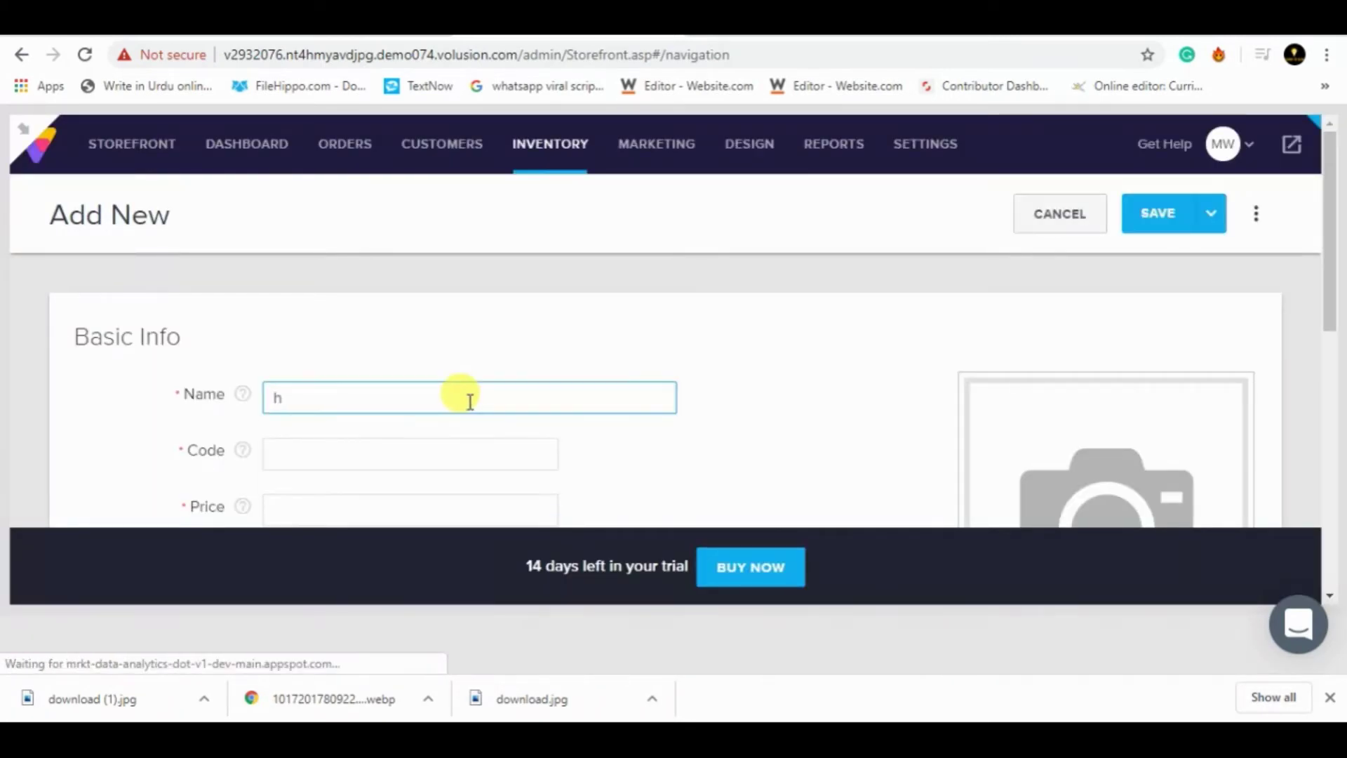
{"action": "type", "text": "ome appliance"}
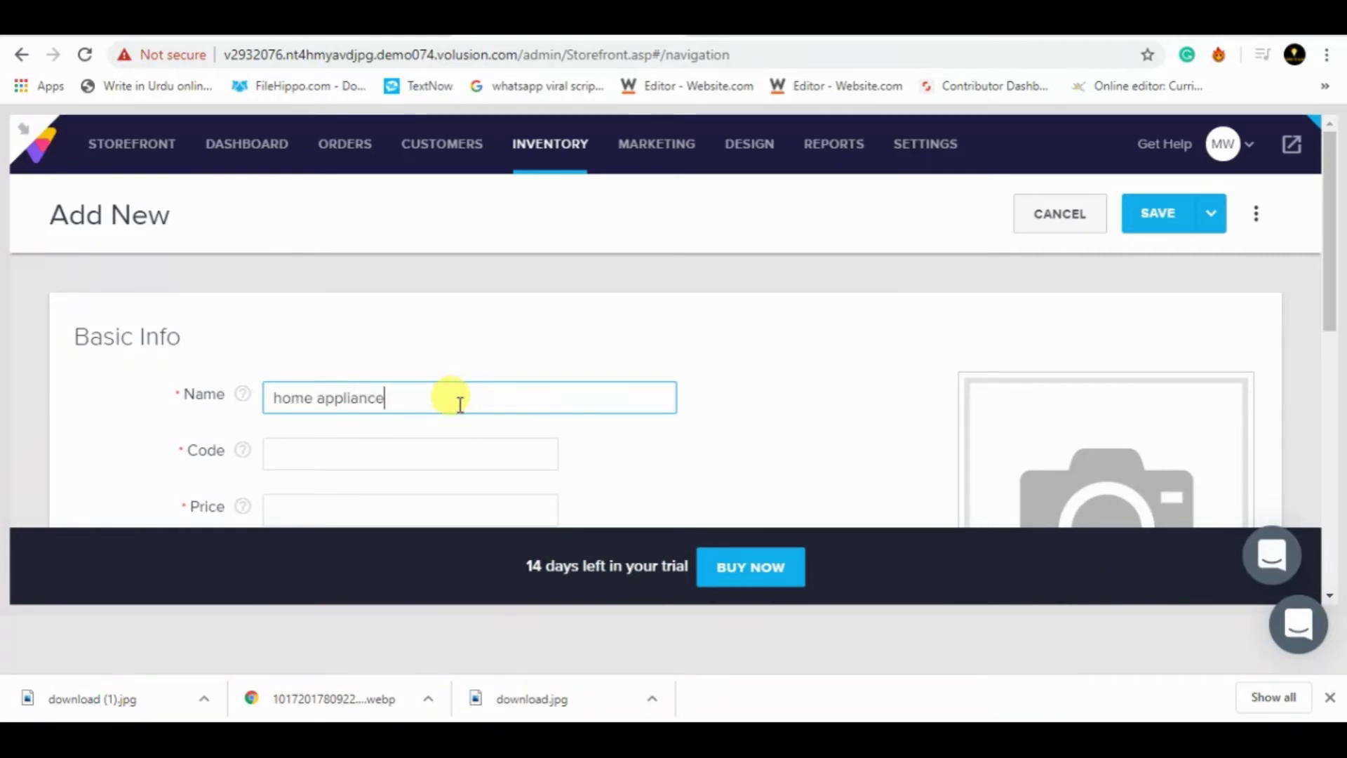
{"action": "left_click", "coordinate": [347, 455]}
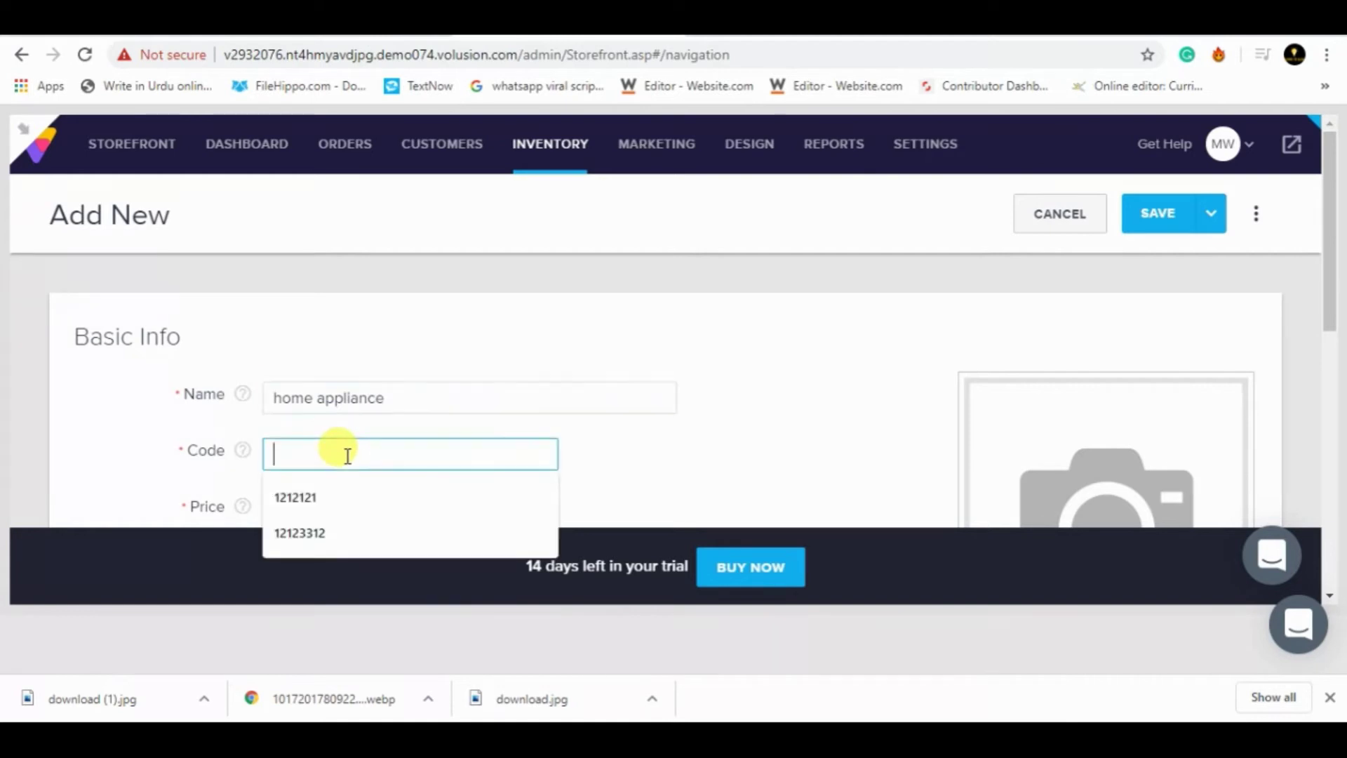
{"action": "type", "text": "23232323"}
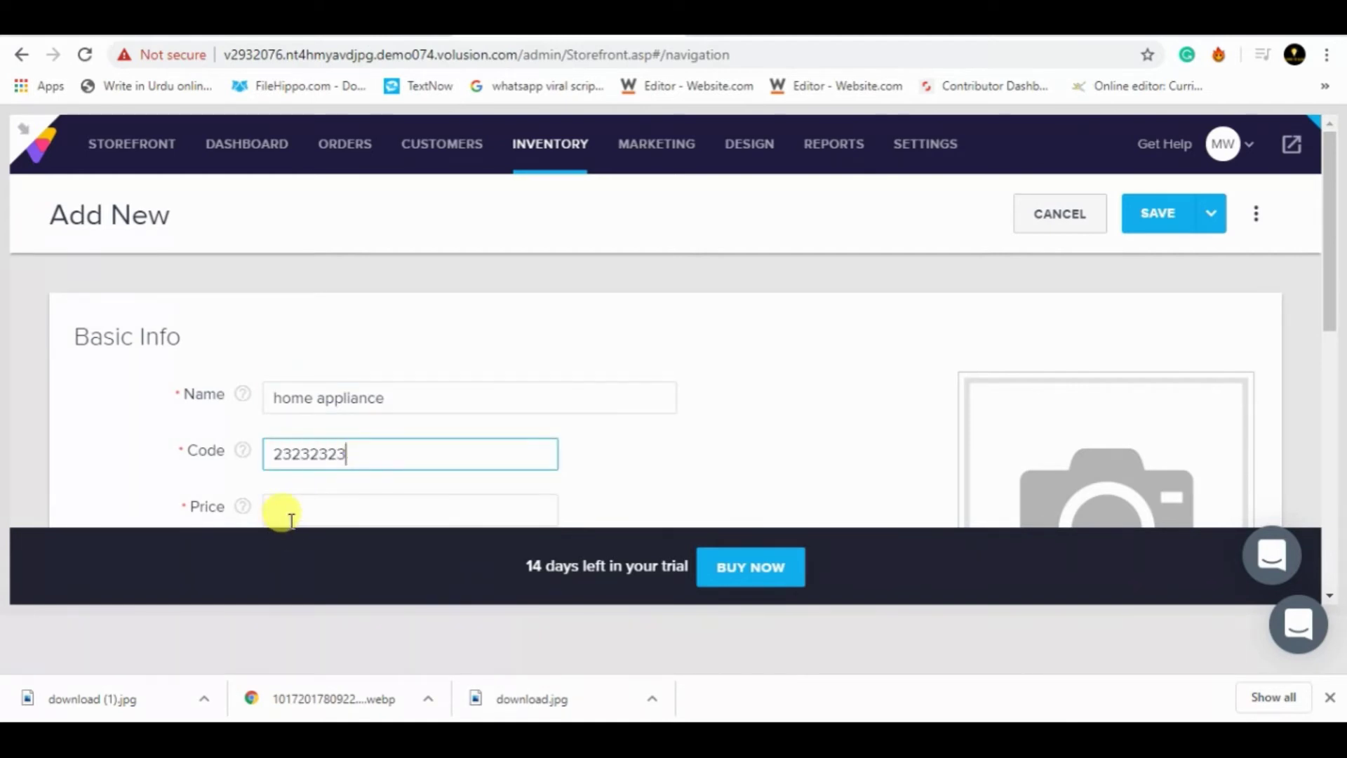
{"action": "left_click", "coordinate": [296, 515]}
{"action": "type", "text": "45"}
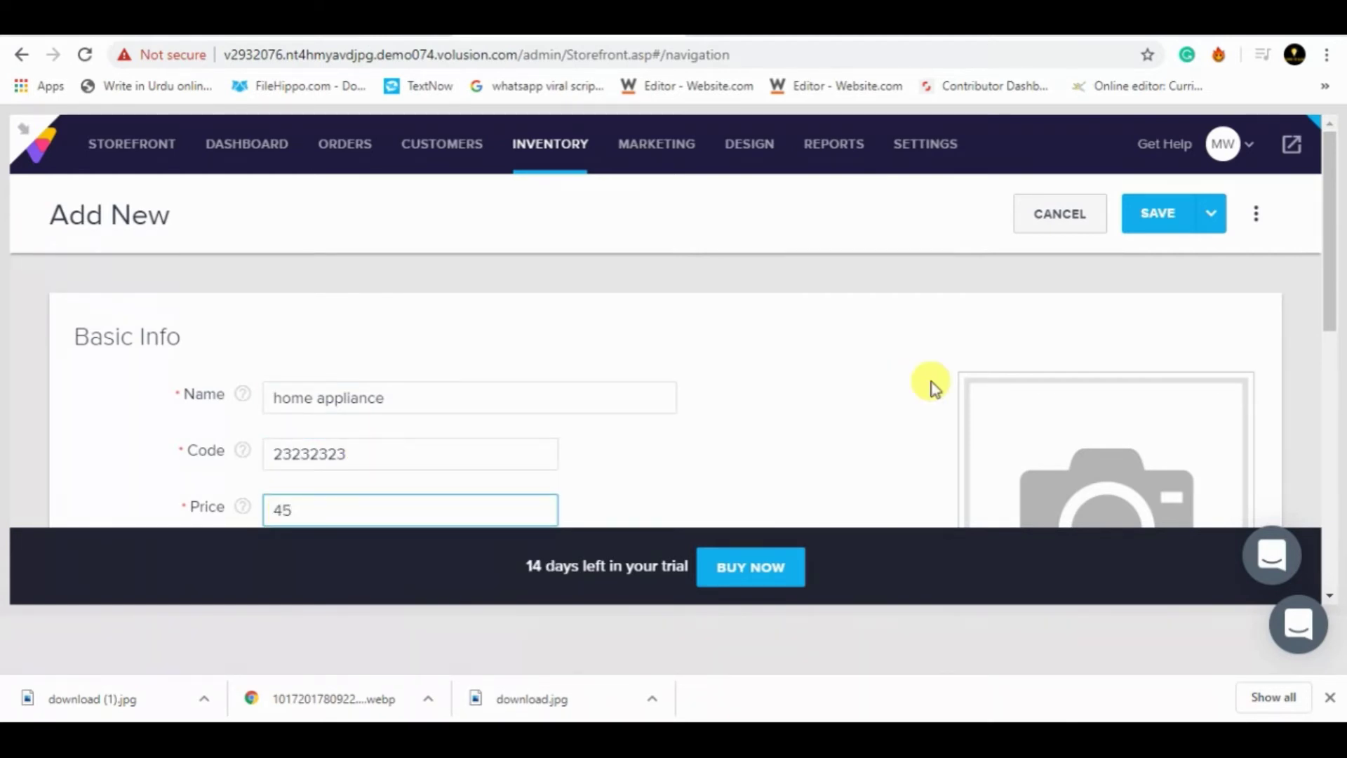
{"action": "left_click_drag", "start_coordinate": [1331, 271], "coordinate": [1150, 351]}
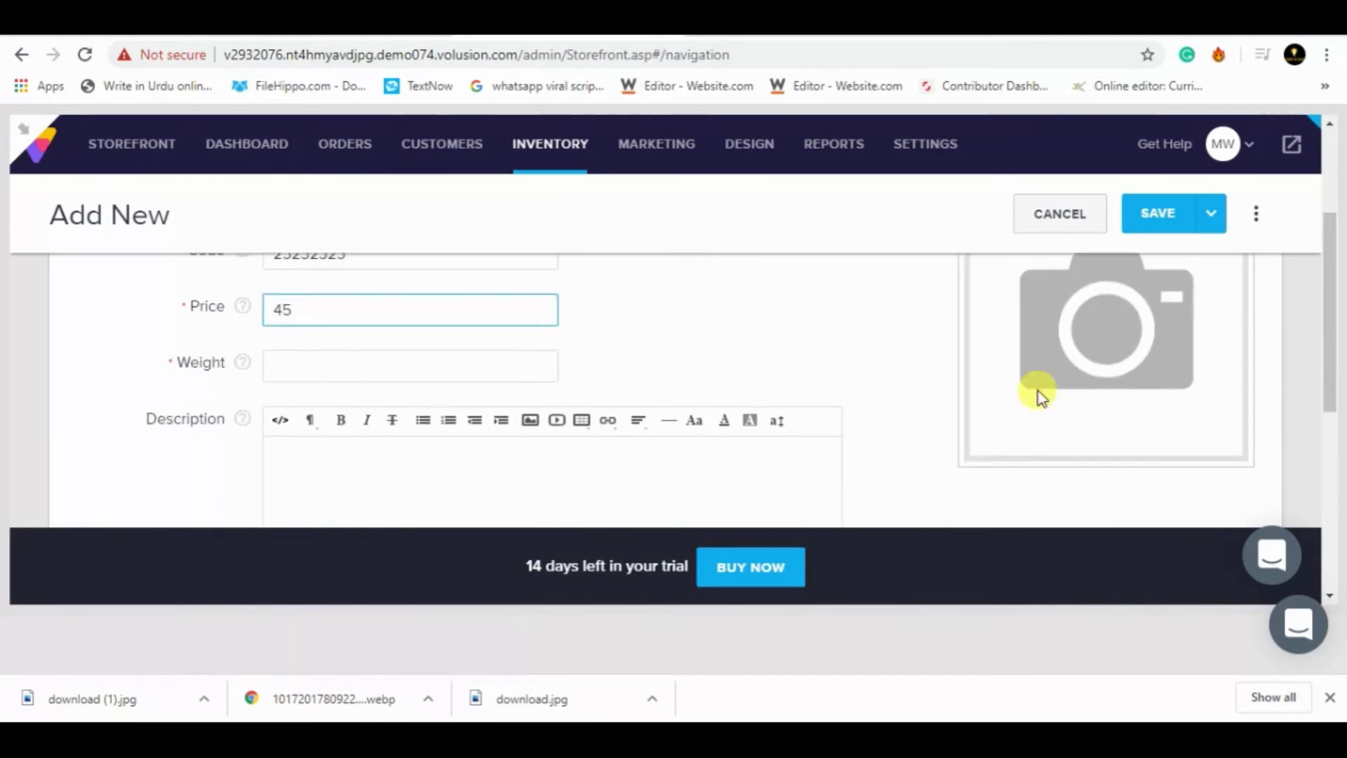
{"action": "left_click", "coordinate": [400, 375]}
{"action": "type", "text": "100"}
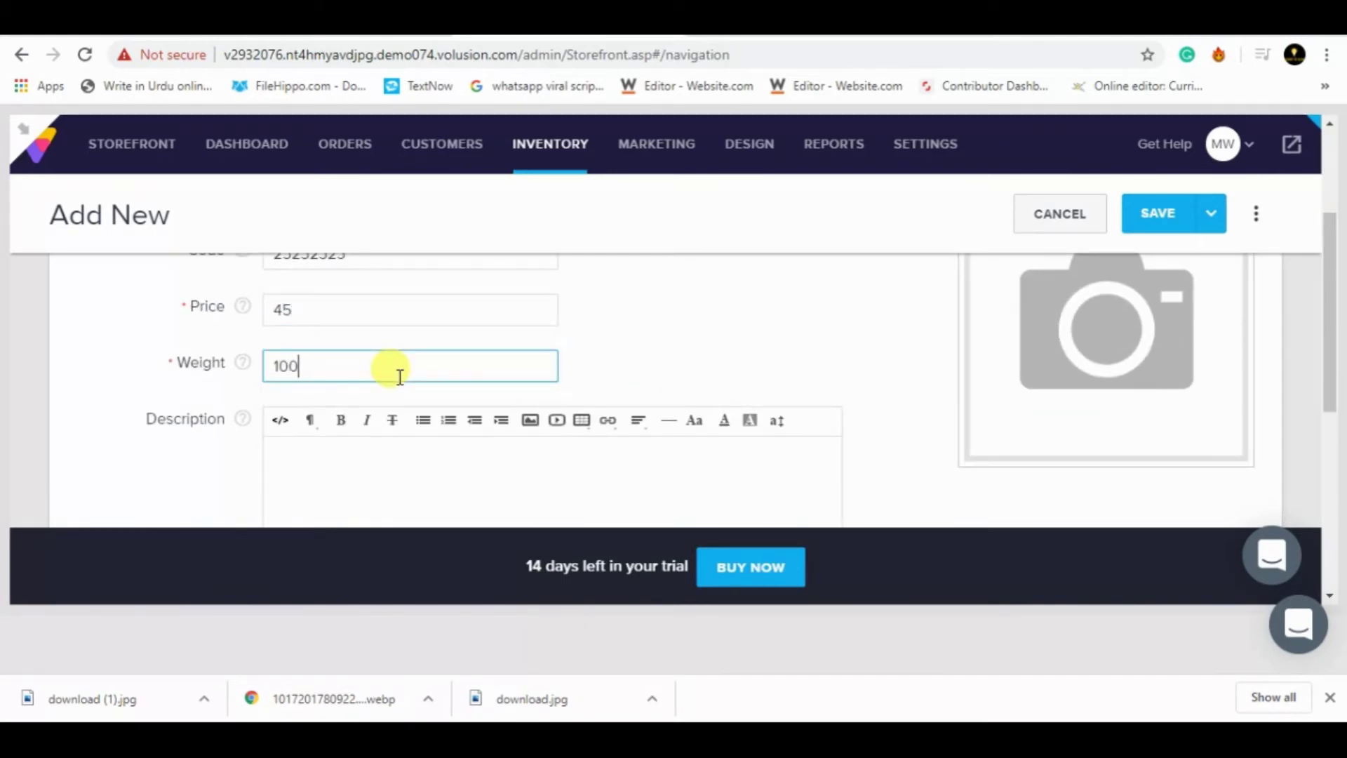
{"action": "type", "text": "kg"}
{"action": "left_click", "coordinate": [392, 479]}
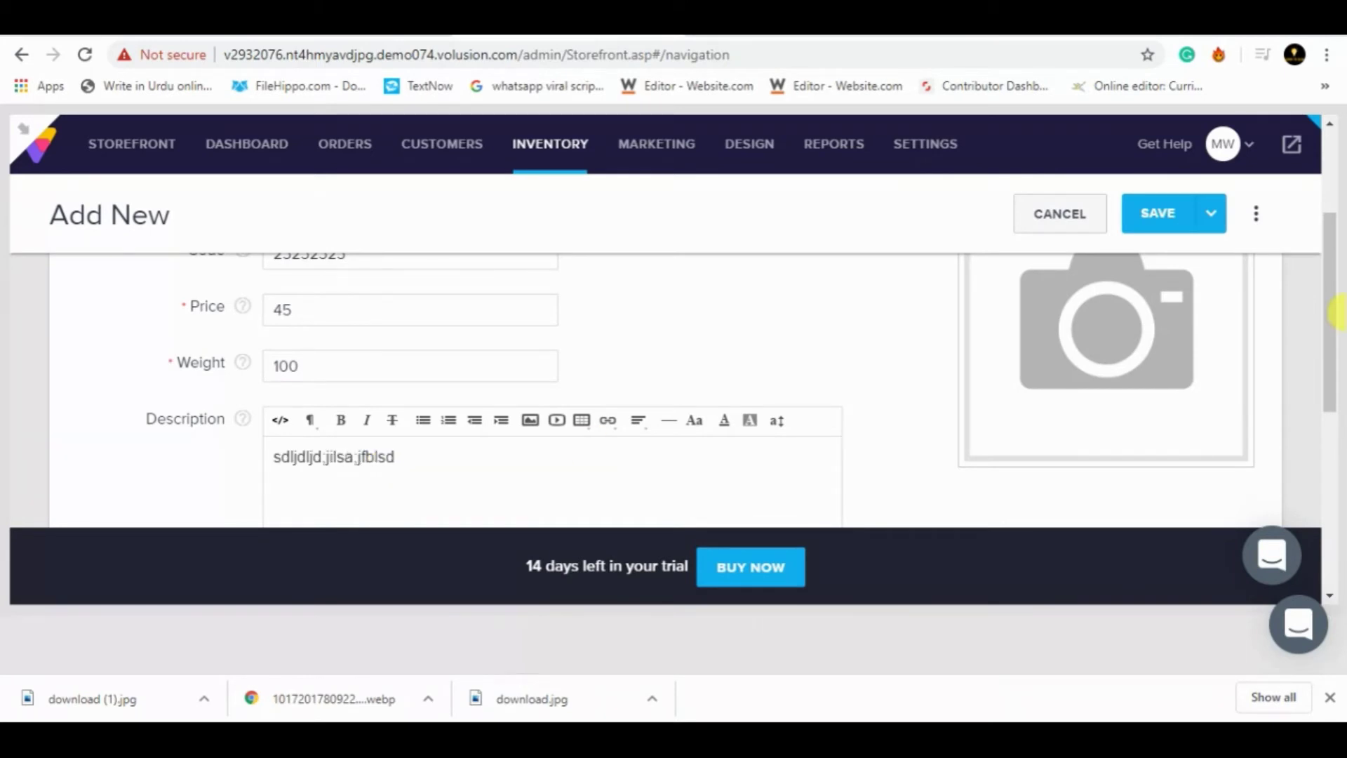
{"action": "left_click_drag", "start_coordinate": [1323, 301], "coordinate": [1326, 391]}
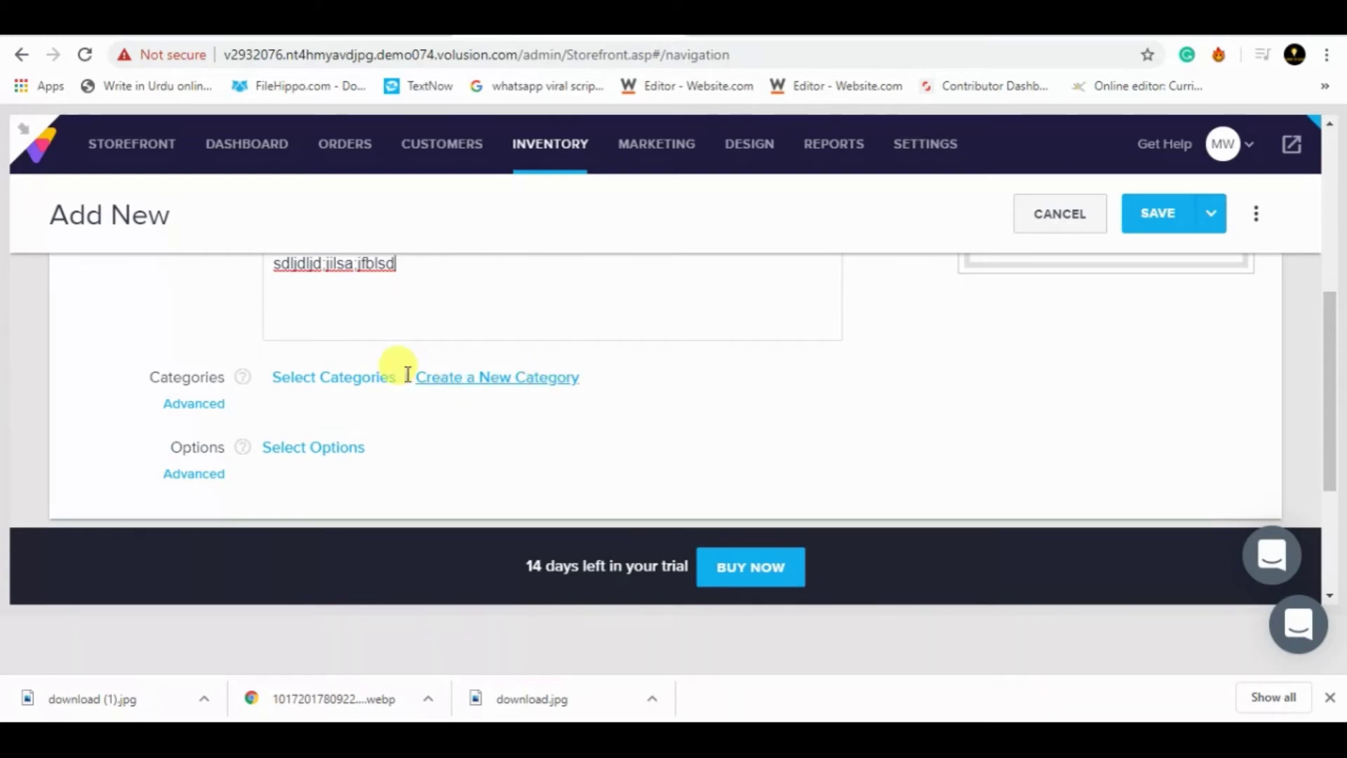
- Assign the product to the Appliances category and expand Image Management
{"action": "left_click", "coordinate": [365, 379]}
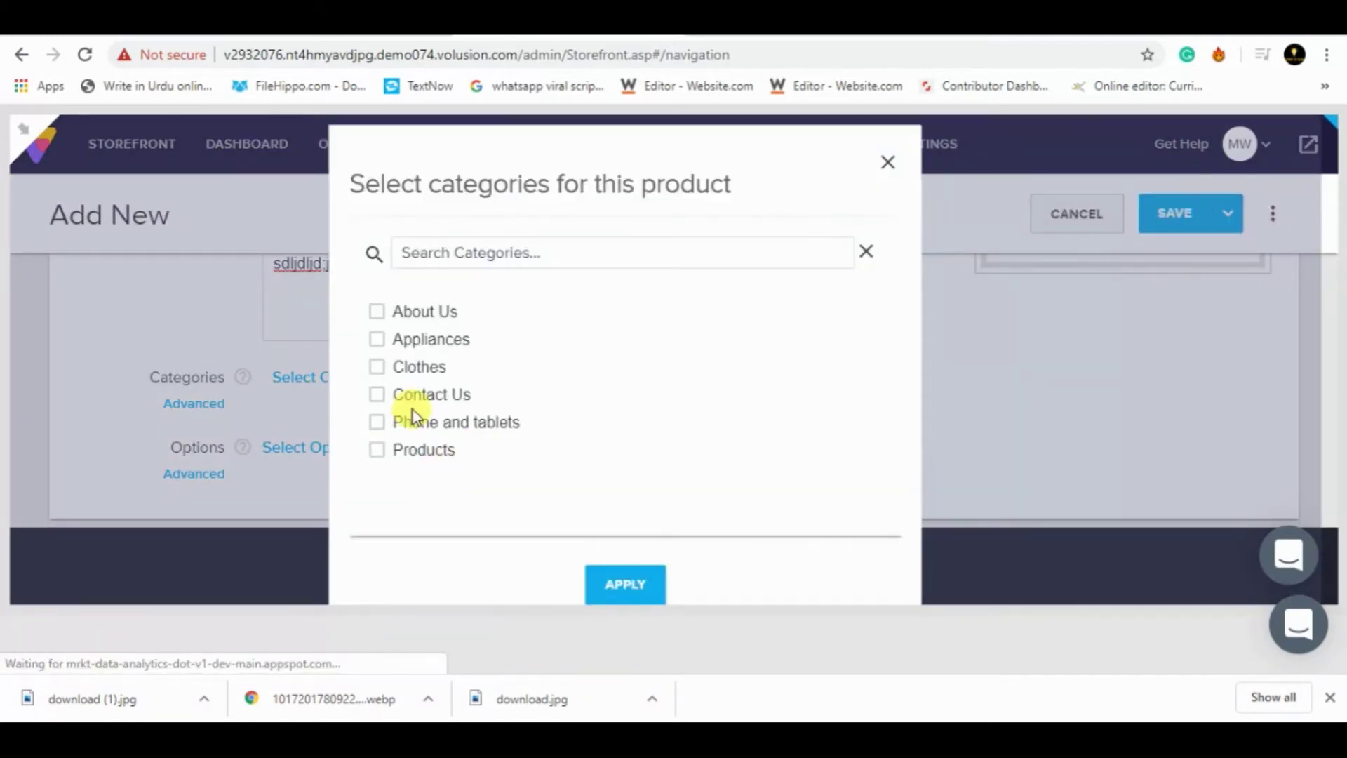
{"action": "left_click", "coordinate": [600, 580]}
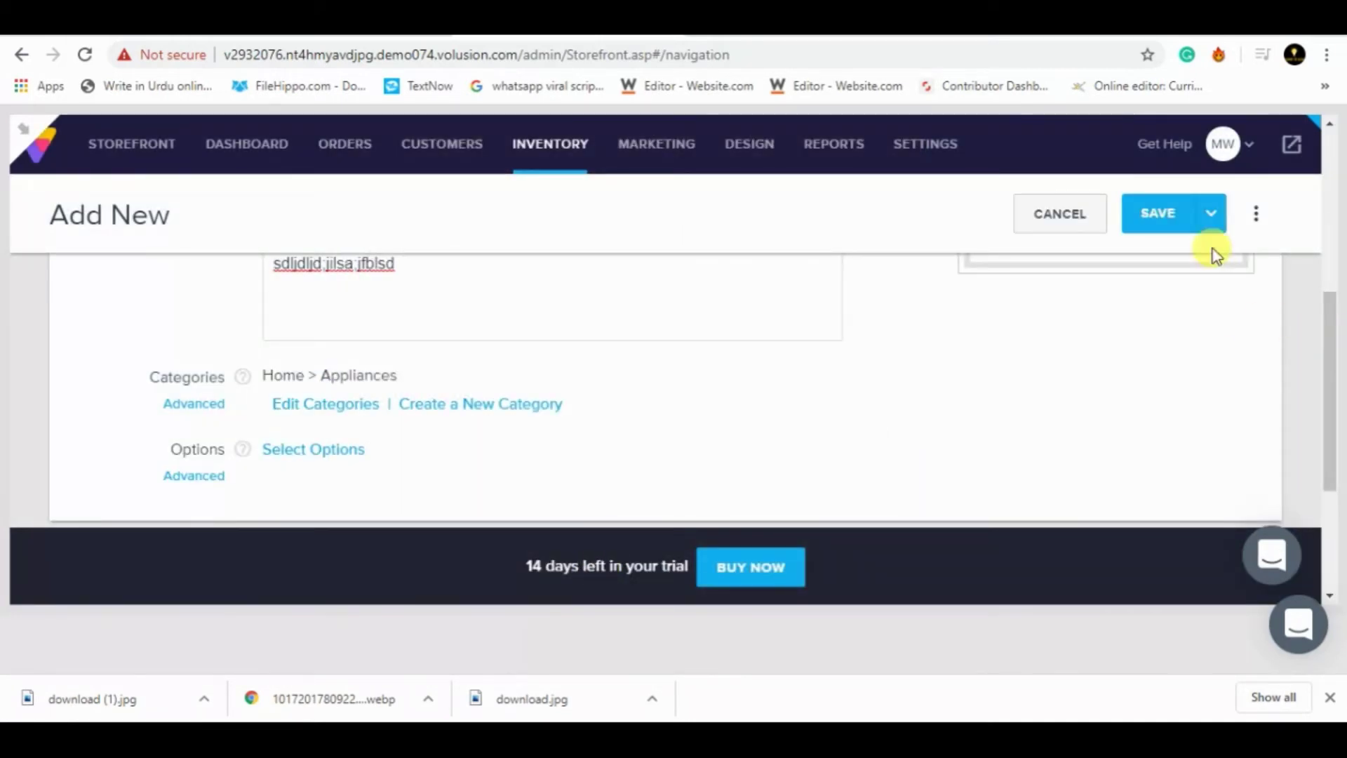
{"action": "left_click_drag", "start_coordinate": [1329, 378], "coordinate": [1316, 466]}
{"action": "left_click", "coordinate": [1214, 366]}
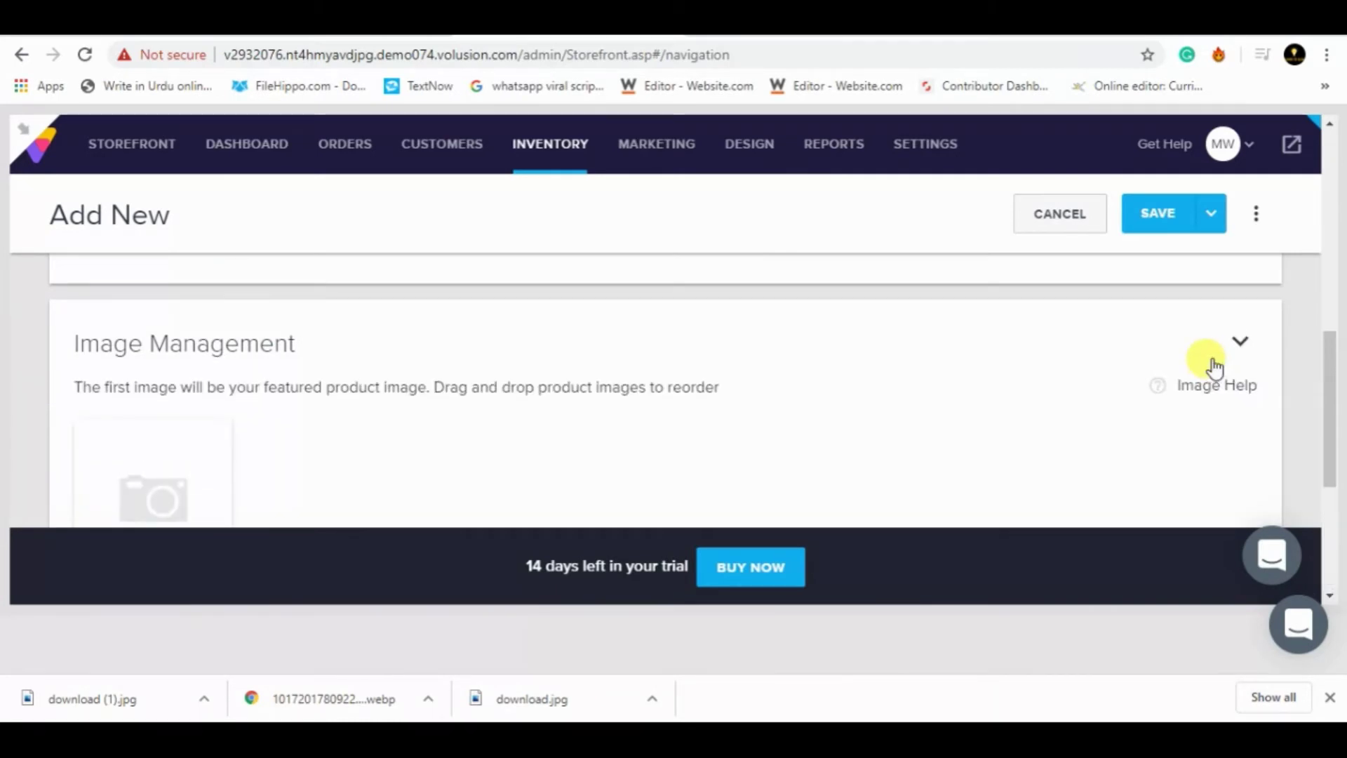
- Upload download (1).jpg as the home appliance product's image
{"action": "left_click_drag", "start_coordinate": [1330, 388], "coordinate": [1323, 466]}
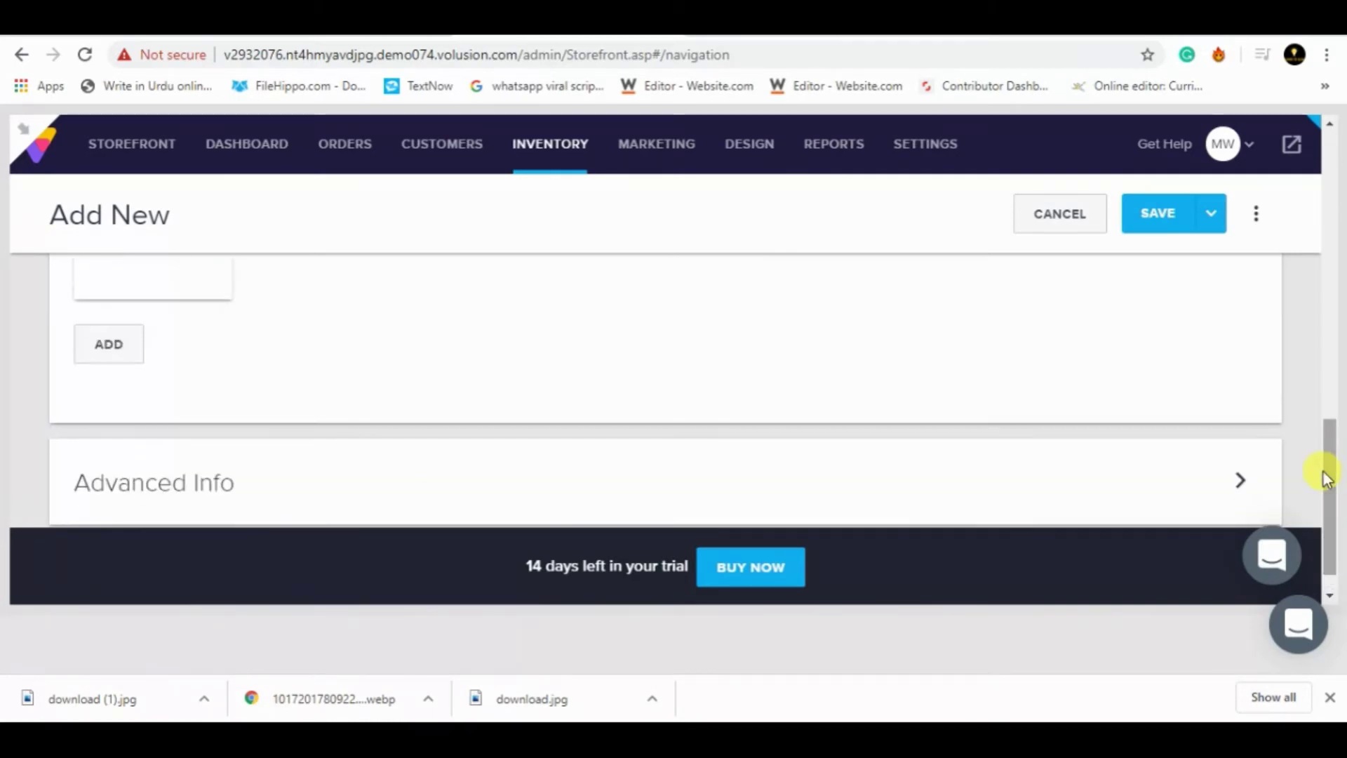
{"action": "left_click", "coordinate": [119, 344]}
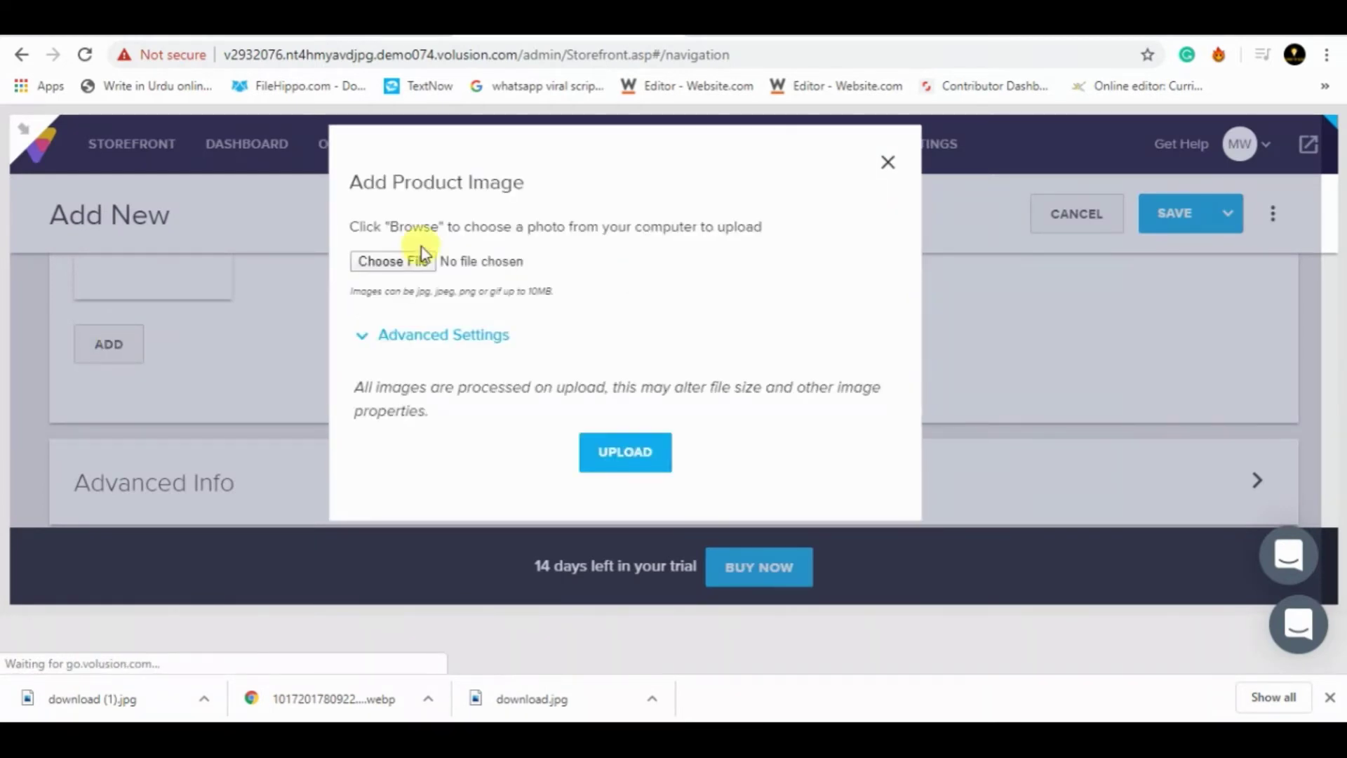
{"action": "left_click", "coordinate": [377, 260]}
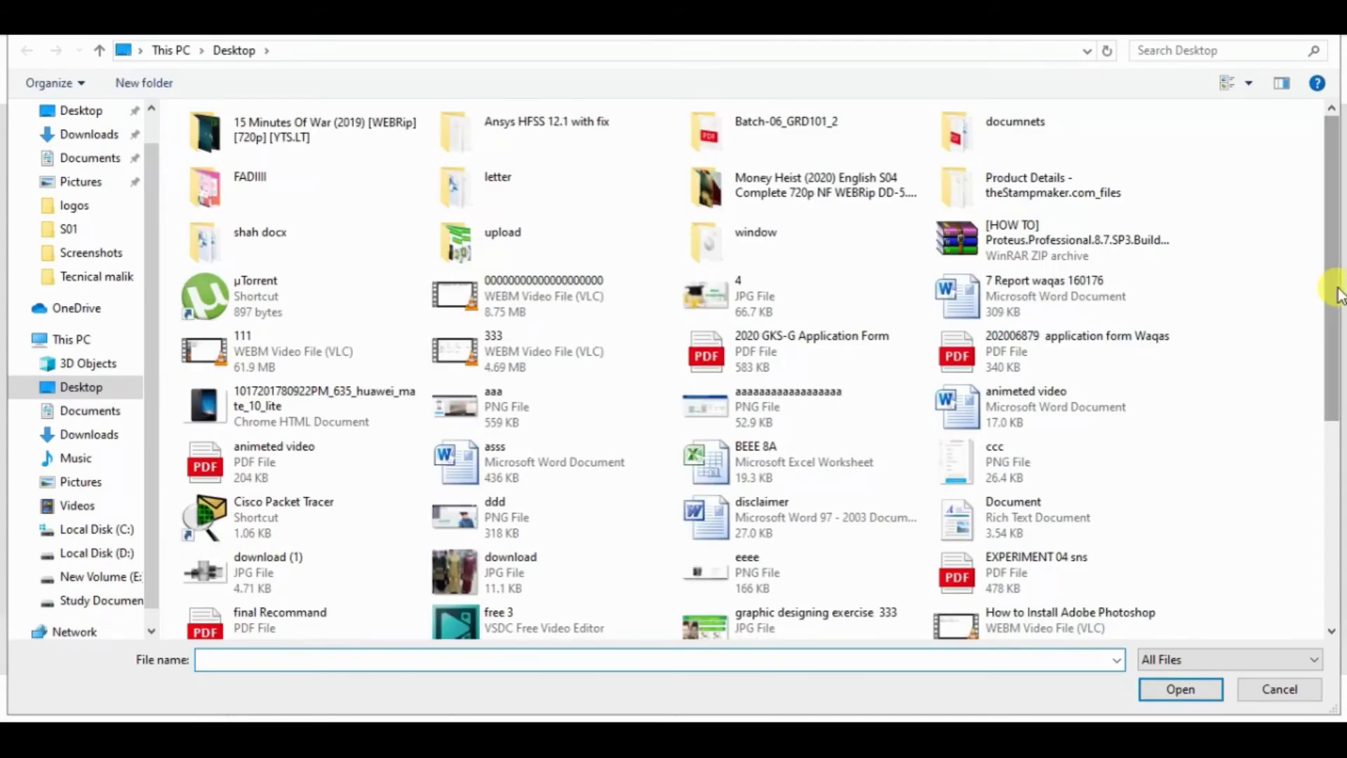
{"action": "left_click_drag", "start_coordinate": [1336, 295], "coordinate": [1335, 382]}
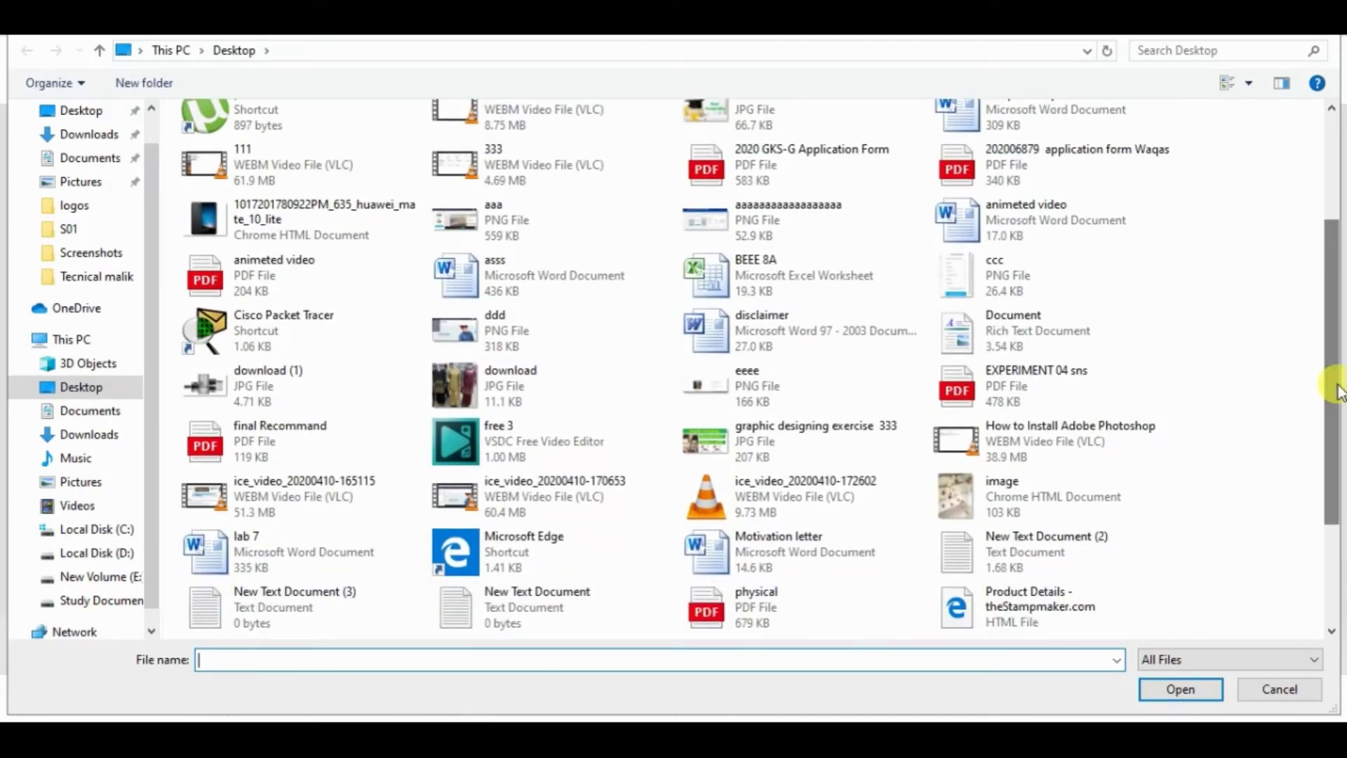
{"action": "double_click", "coordinate": [272, 381]}
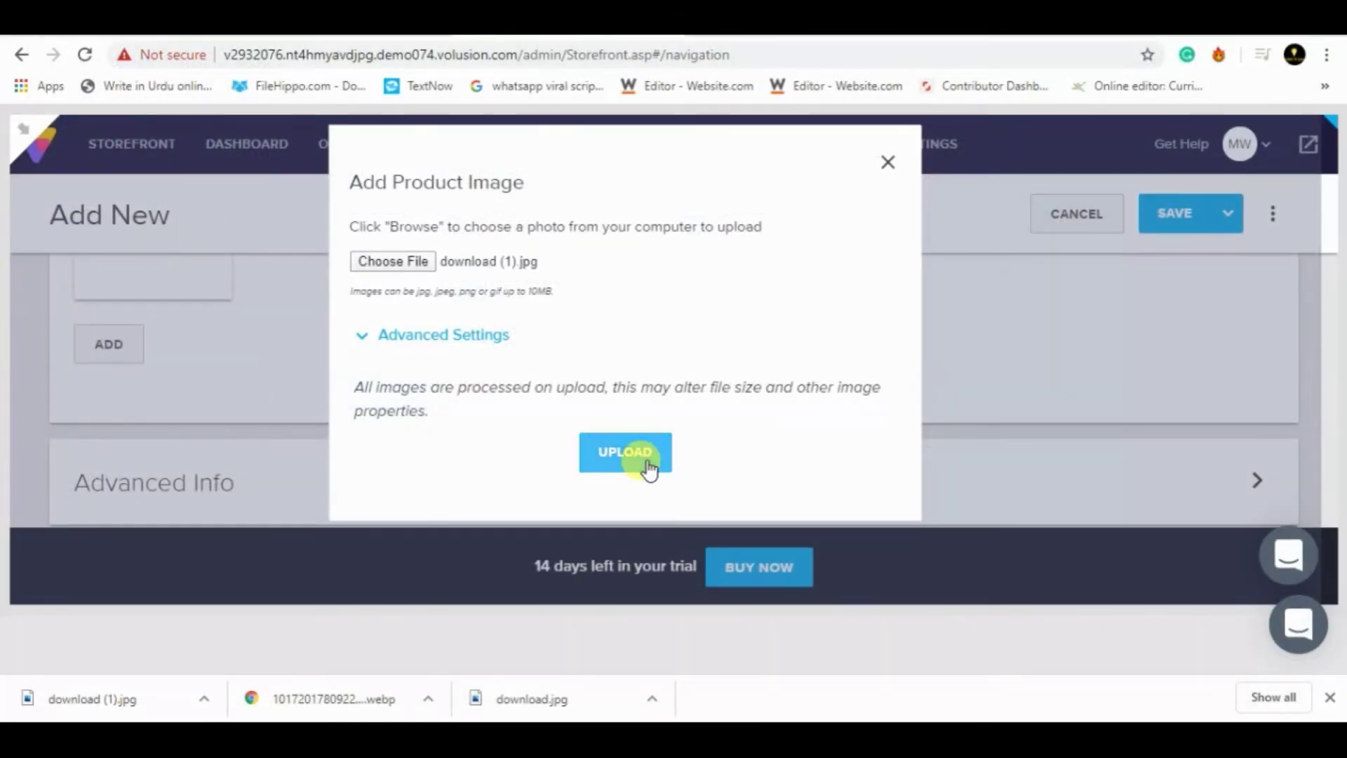
{"action": "left_click", "coordinate": [622, 449]}
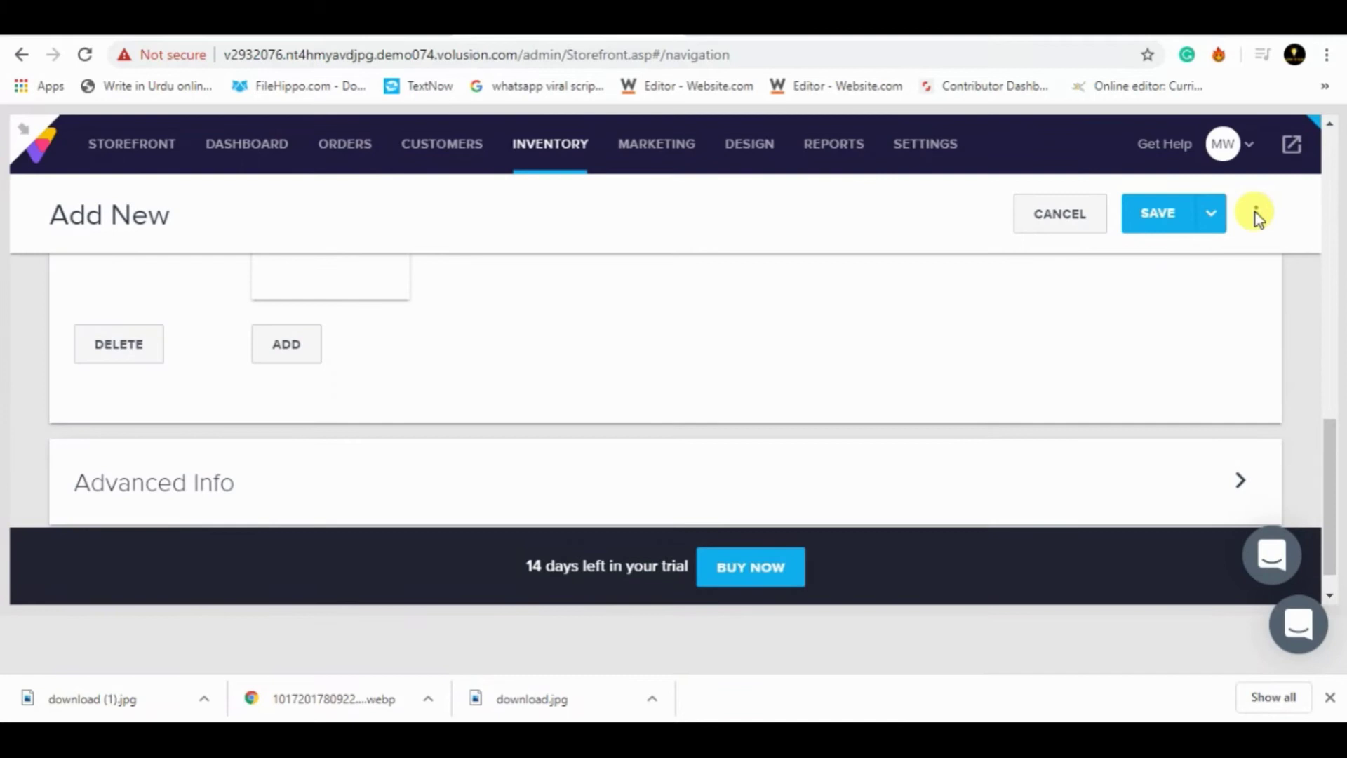
- Save the home appliance product and open its live storefront page
{"action": "left_click", "coordinate": [1161, 214]}
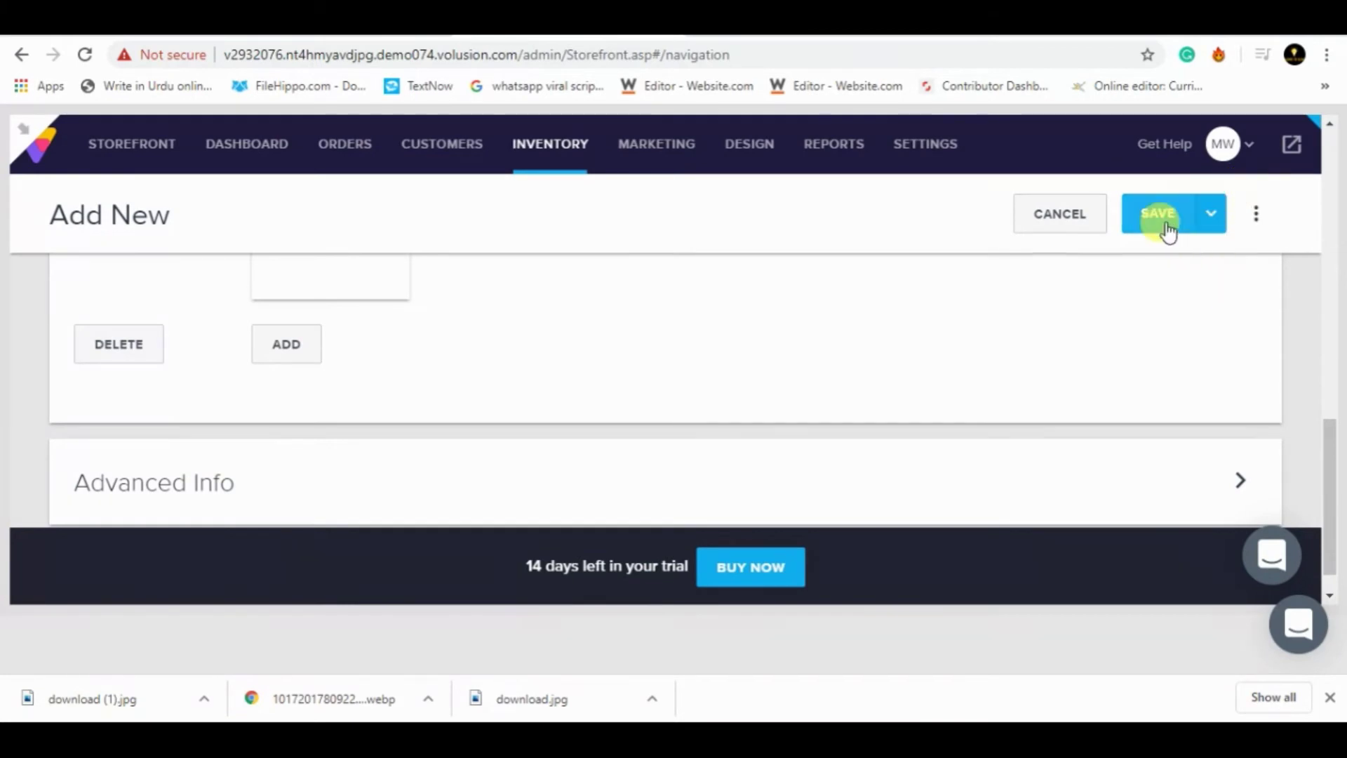
{"action": "left_click_drag", "start_coordinate": [1332, 445], "coordinate": [1331, 140]}
{"action": "left_click", "coordinate": [1138, 228]}
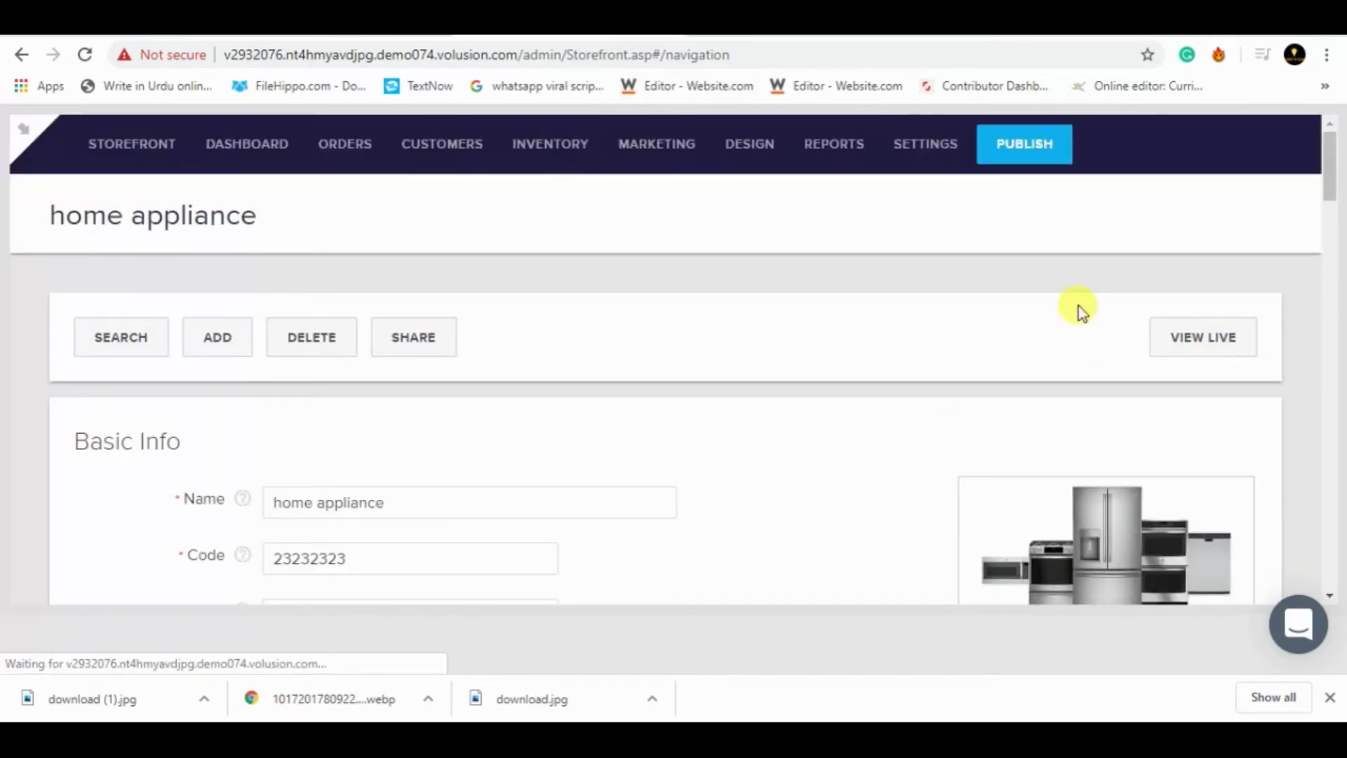
{"action": "left_click", "coordinate": [1195, 350]}
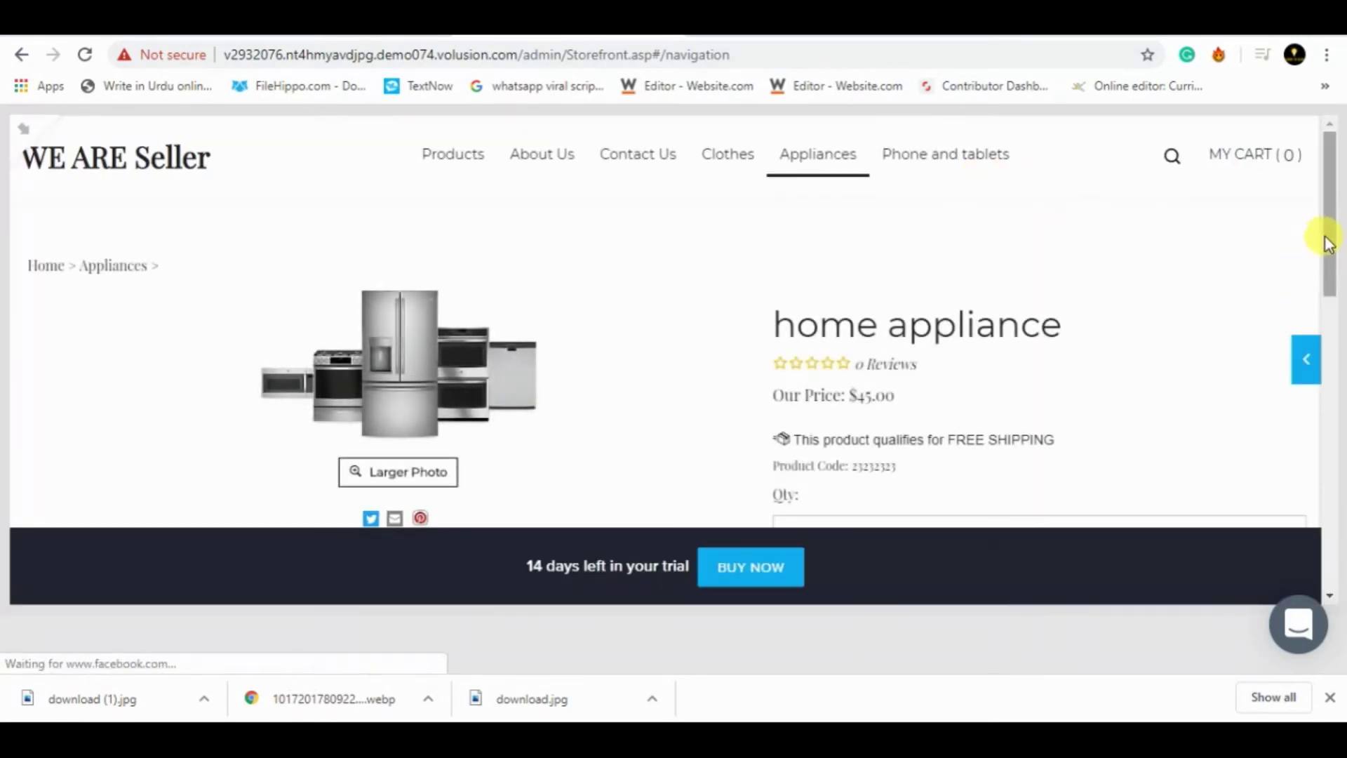
- Scroll the live home appliance page to its $45.00 price and Add To Cart area
{"action": "left_click_drag", "start_coordinate": [1328, 242], "coordinate": [1328, 277]}
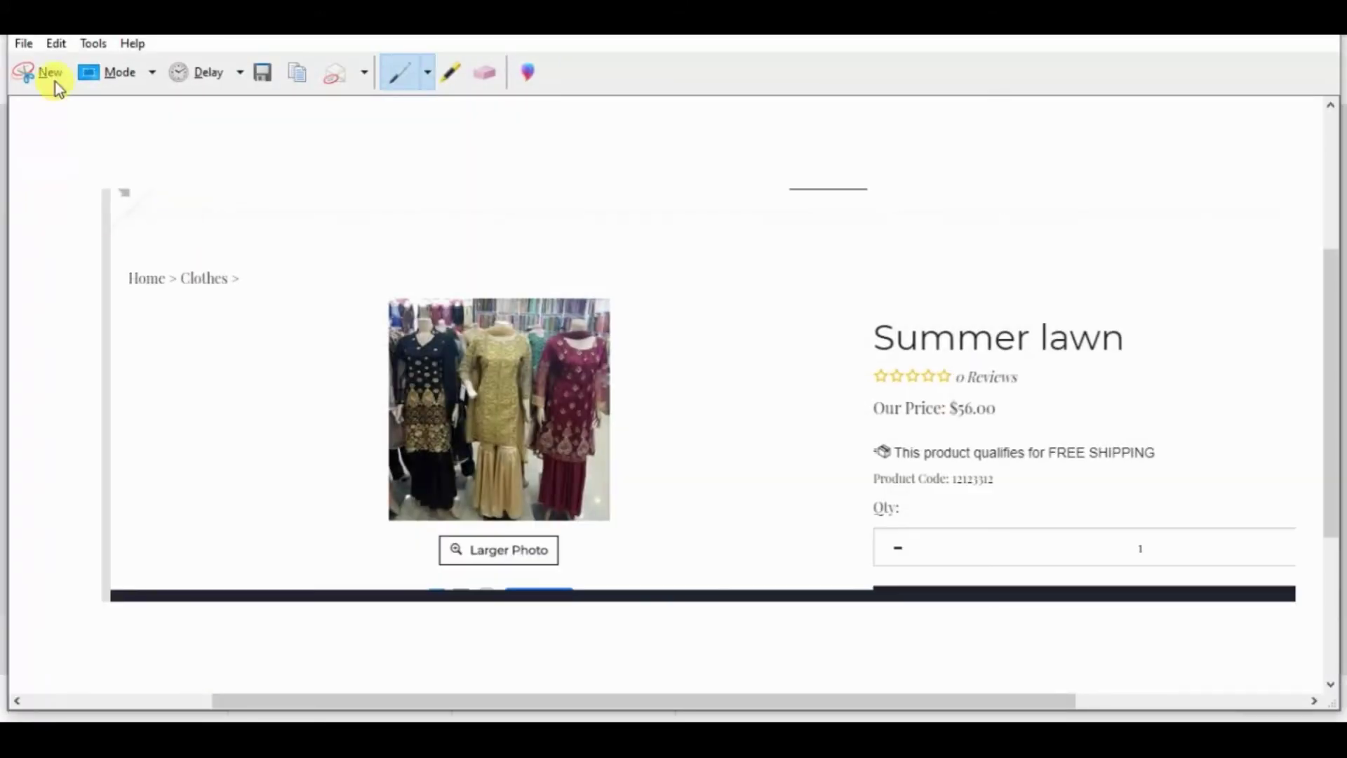
- Snip the live home appliance product page and save it as 'hm' on the Desktop
{"action": "left_click", "coordinate": [56, 82]}
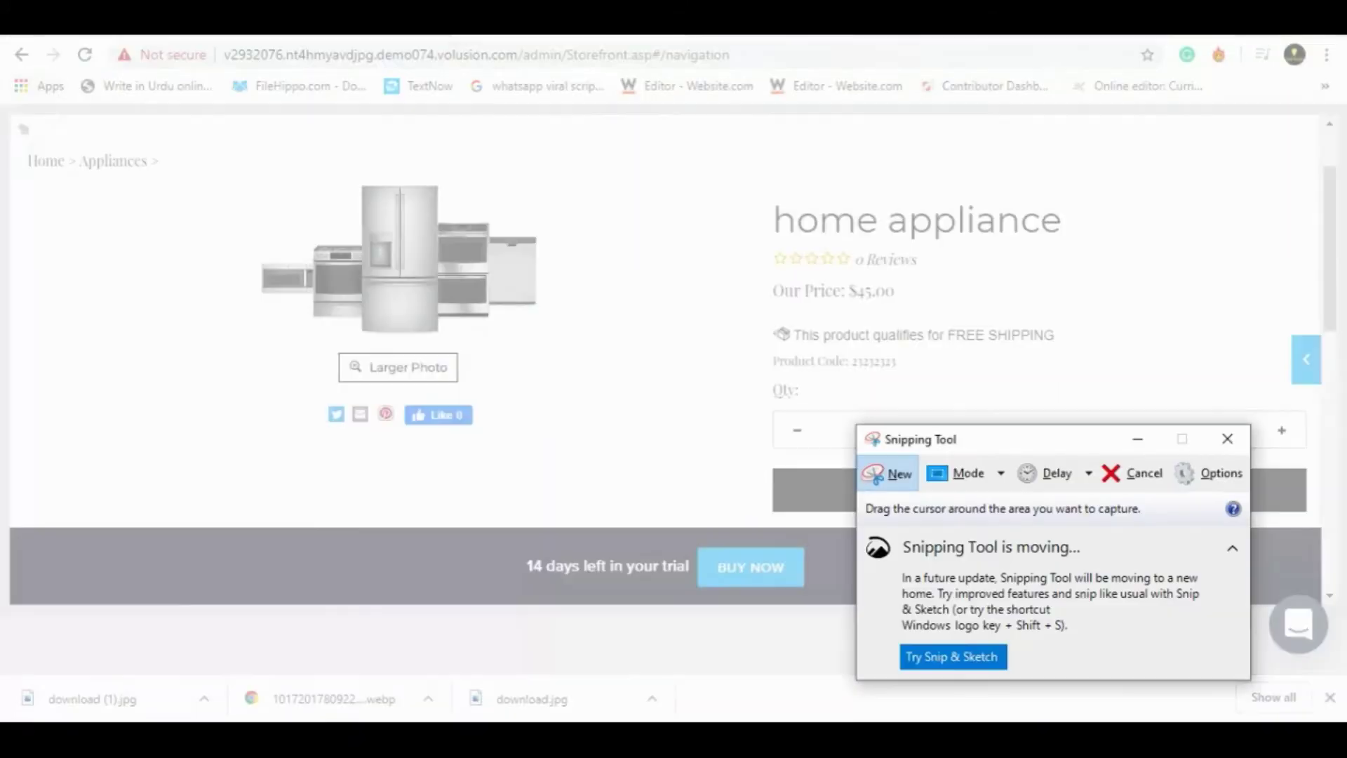
{"action": "left_click_drag", "start_coordinate": [10, 132], "coordinate": [1264, 518]}
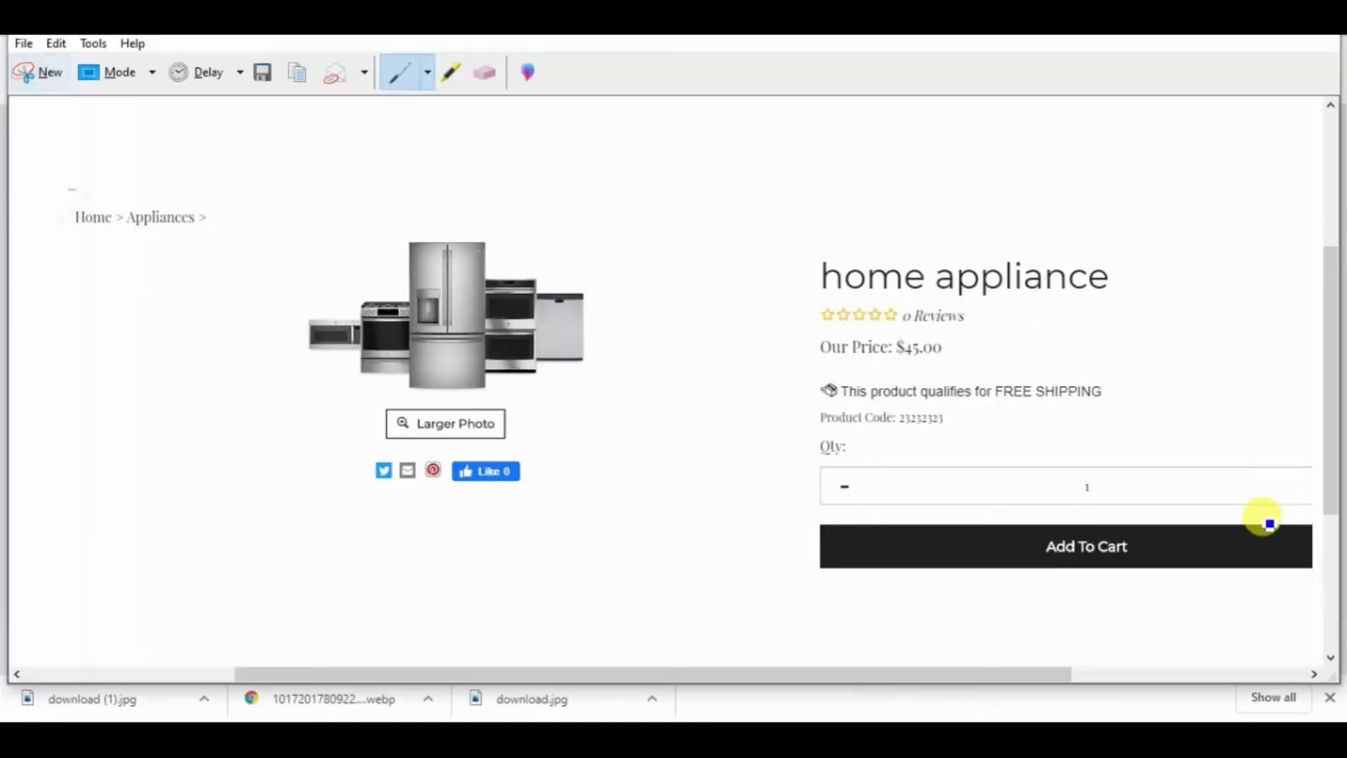
{"action": "key", "text": "ctrl+c"}
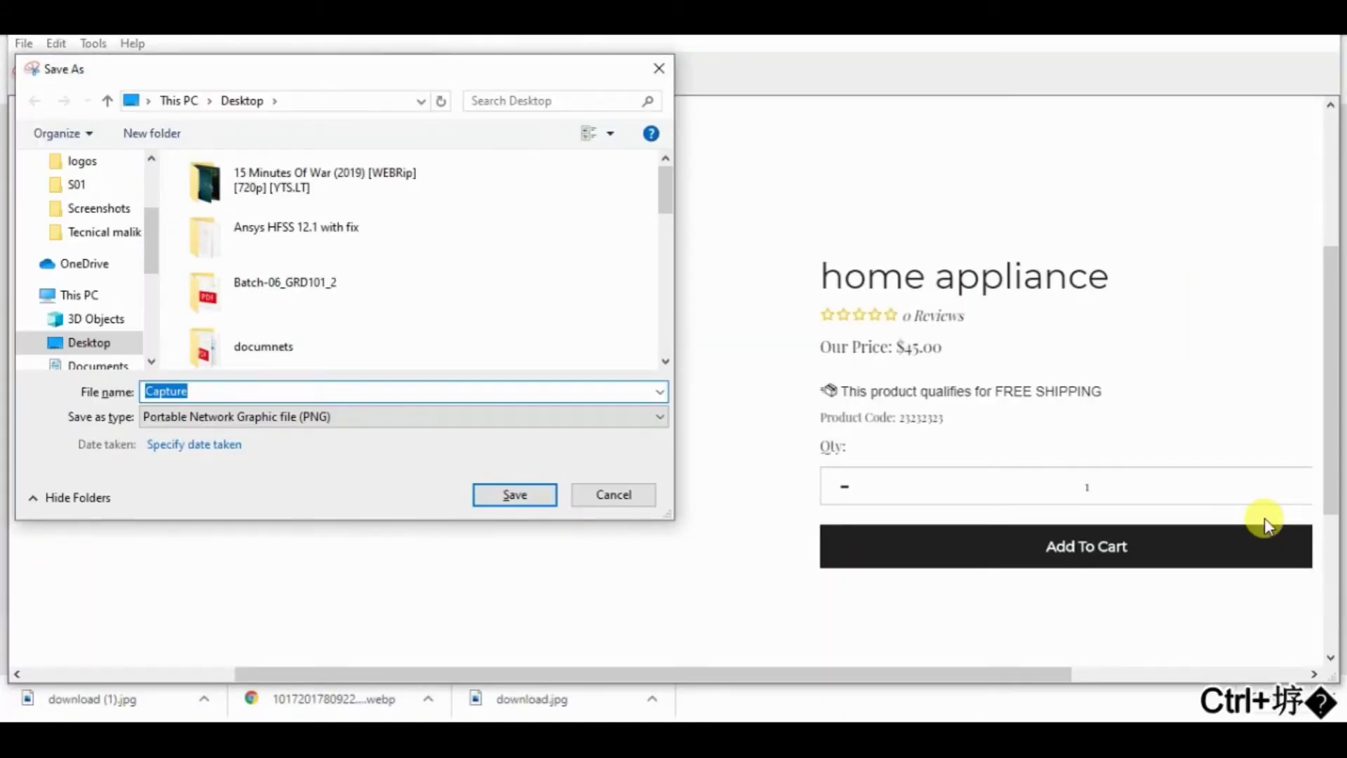
{"action": "type", "text": "hm"}
{"action": "key", "text": "Return"}
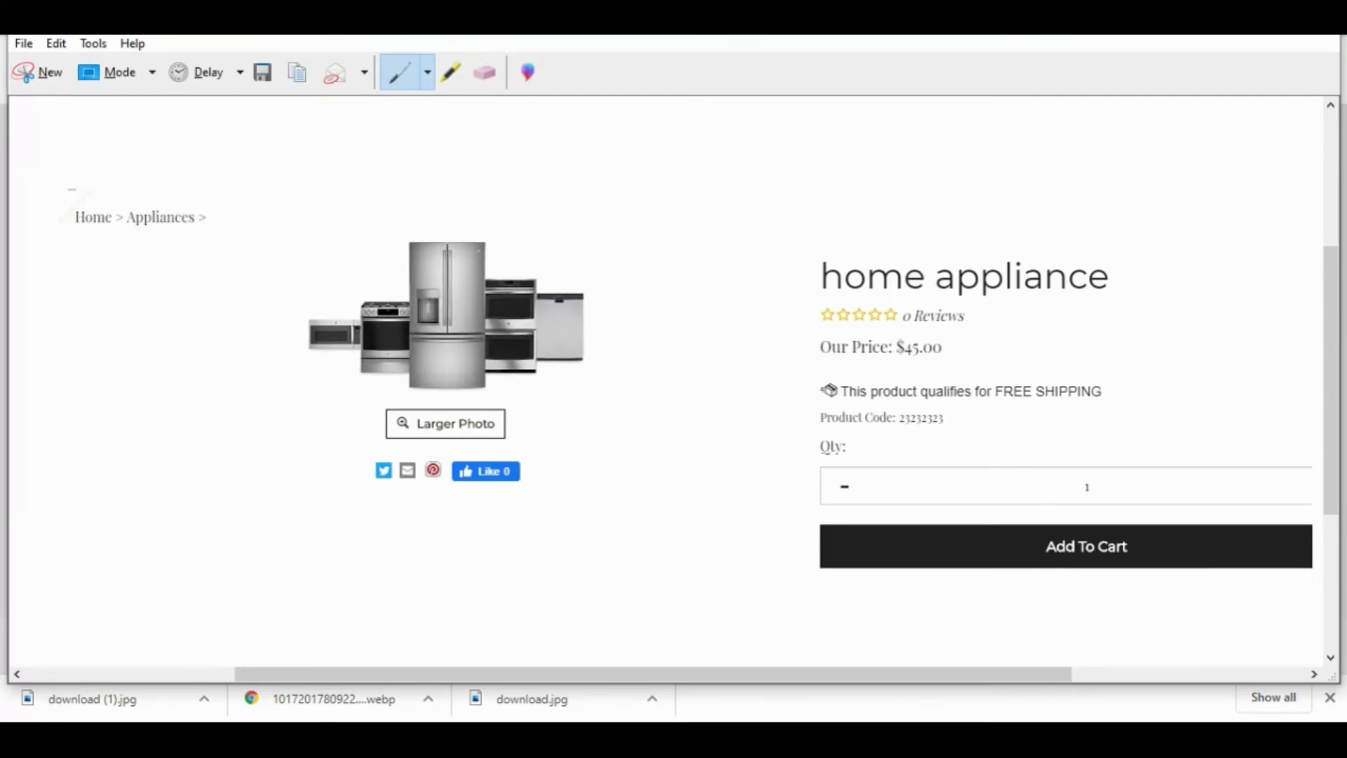
{"action": "key", "text": "alt+Tab"}
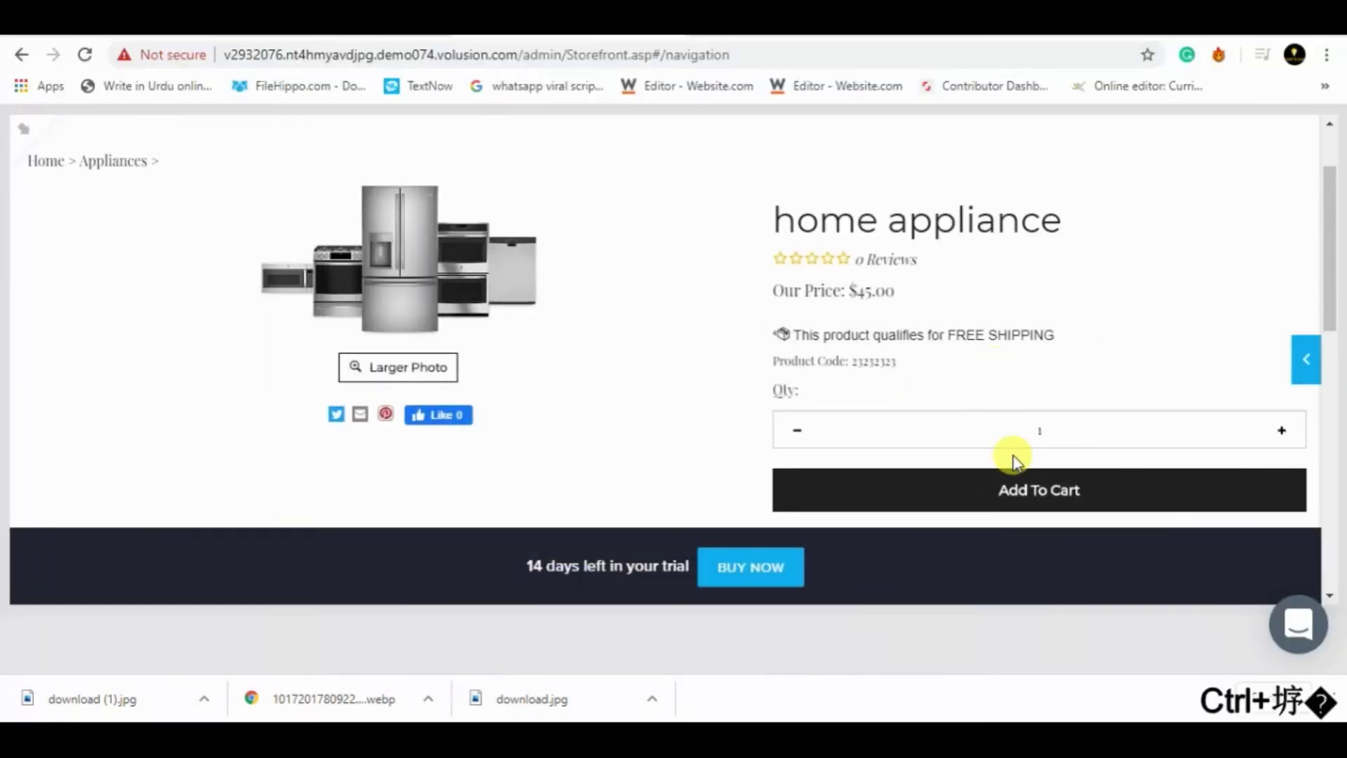
- Visit the empty Phone and tablets category page in the store
{"action": "key", "text": "alt+q"}
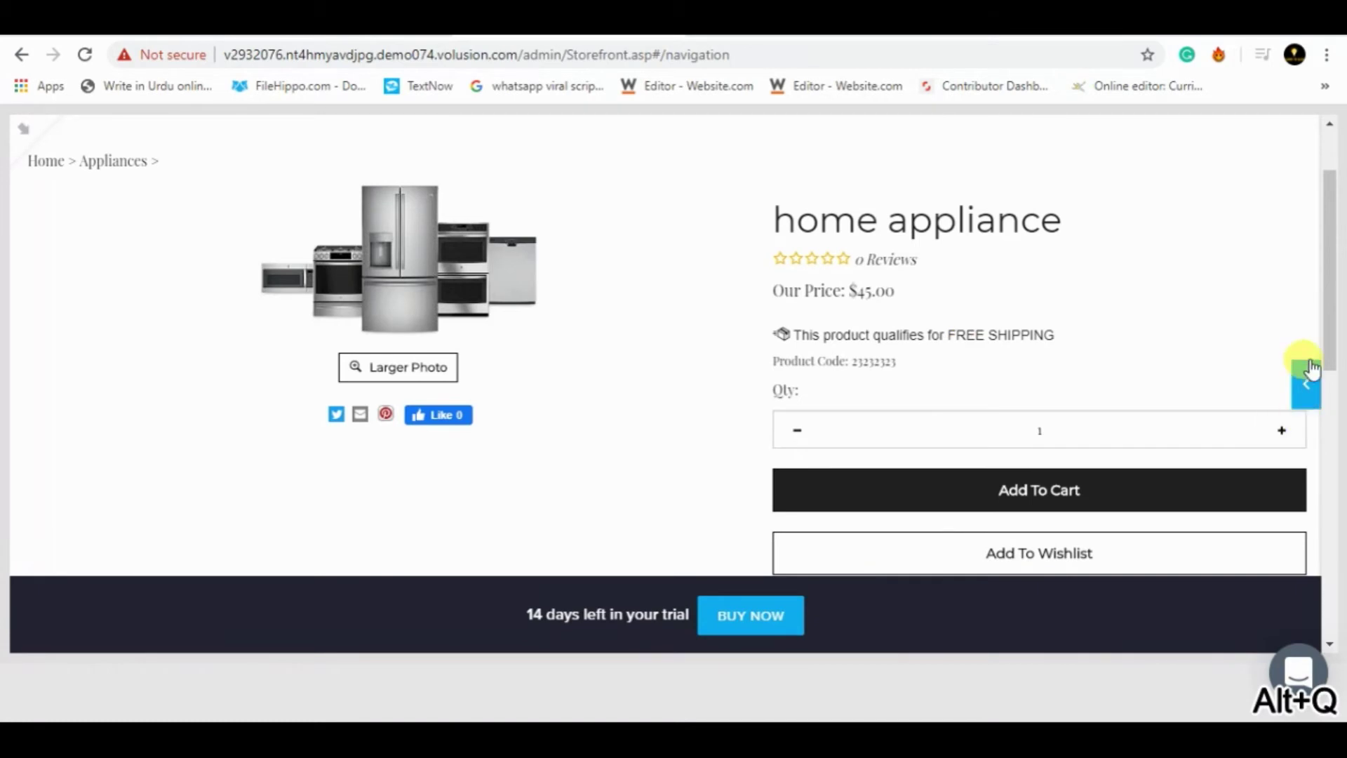
{"action": "left_click_drag", "start_coordinate": [1326, 351], "coordinate": [1329, 274]}
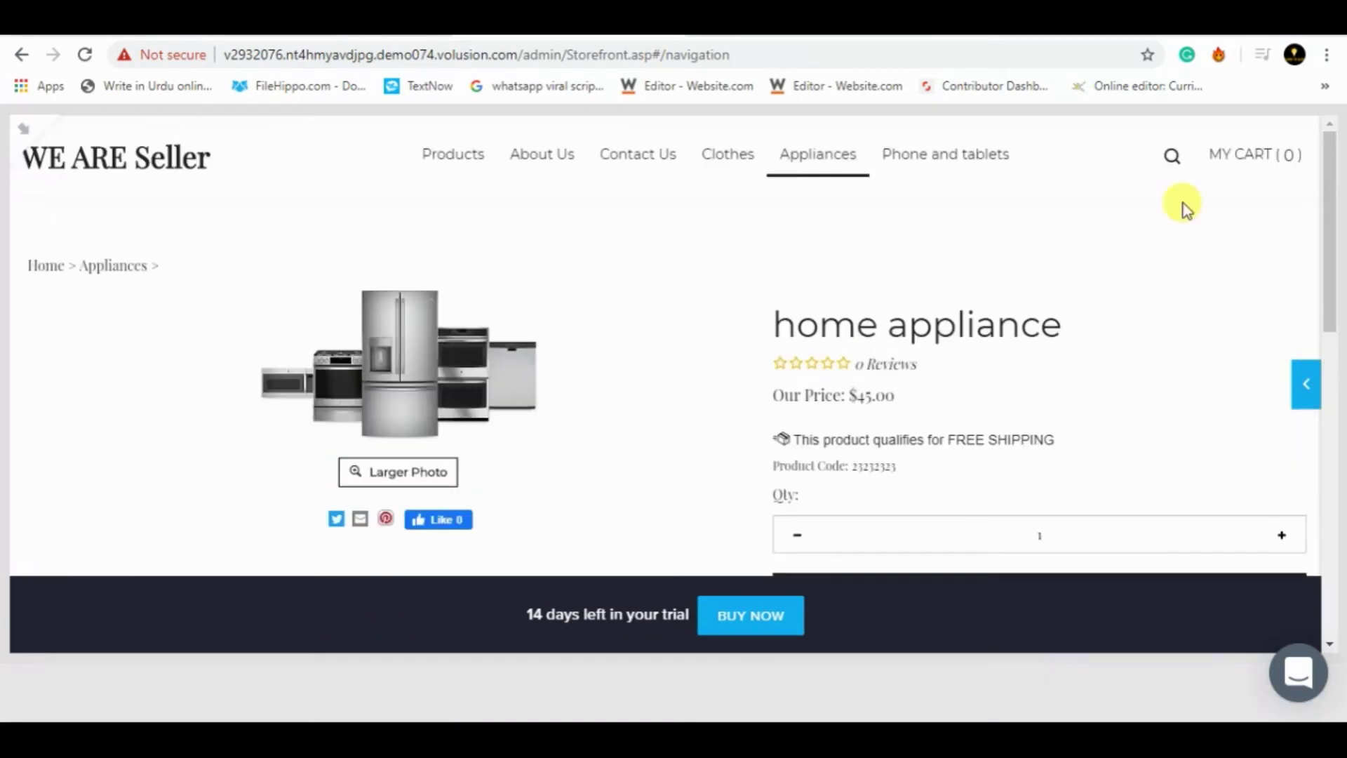
{"action": "left_click", "coordinate": [960, 170]}
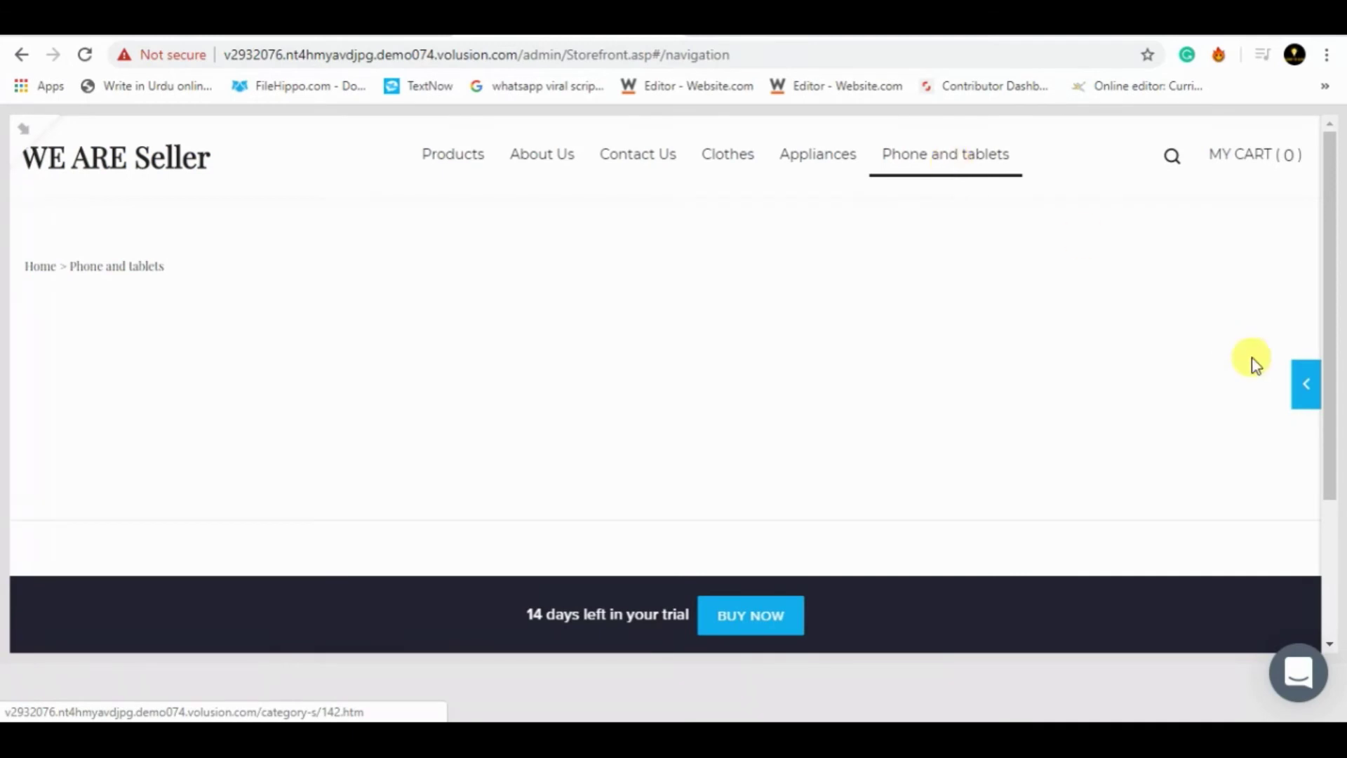
- Open a blank Add New product form from the admin Products list
{"action": "left_click", "coordinate": [1306, 384]}
{"action": "left_click", "coordinate": [1055, 151]}
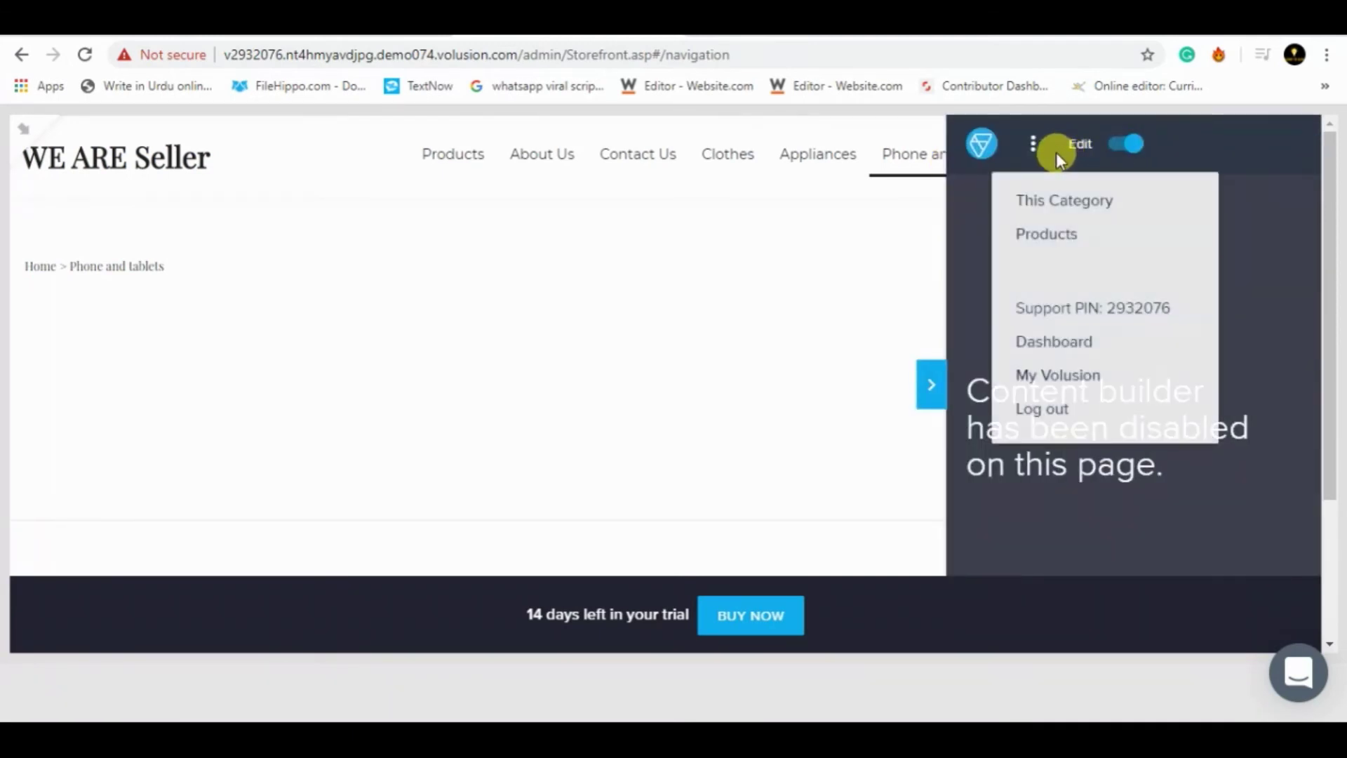
{"action": "left_click", "coordinate": [1044, 238]}
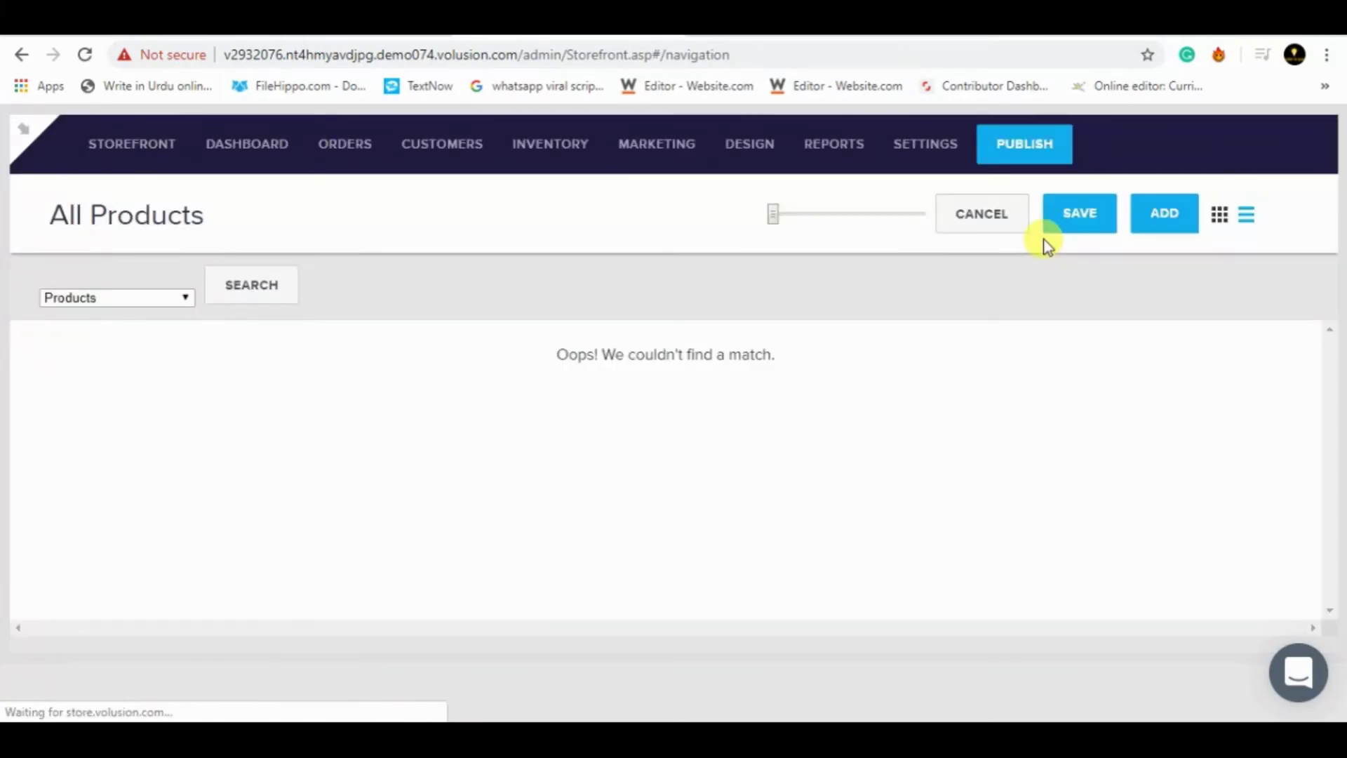
{"action": "left_click", "coordinate": [1175, 215]}
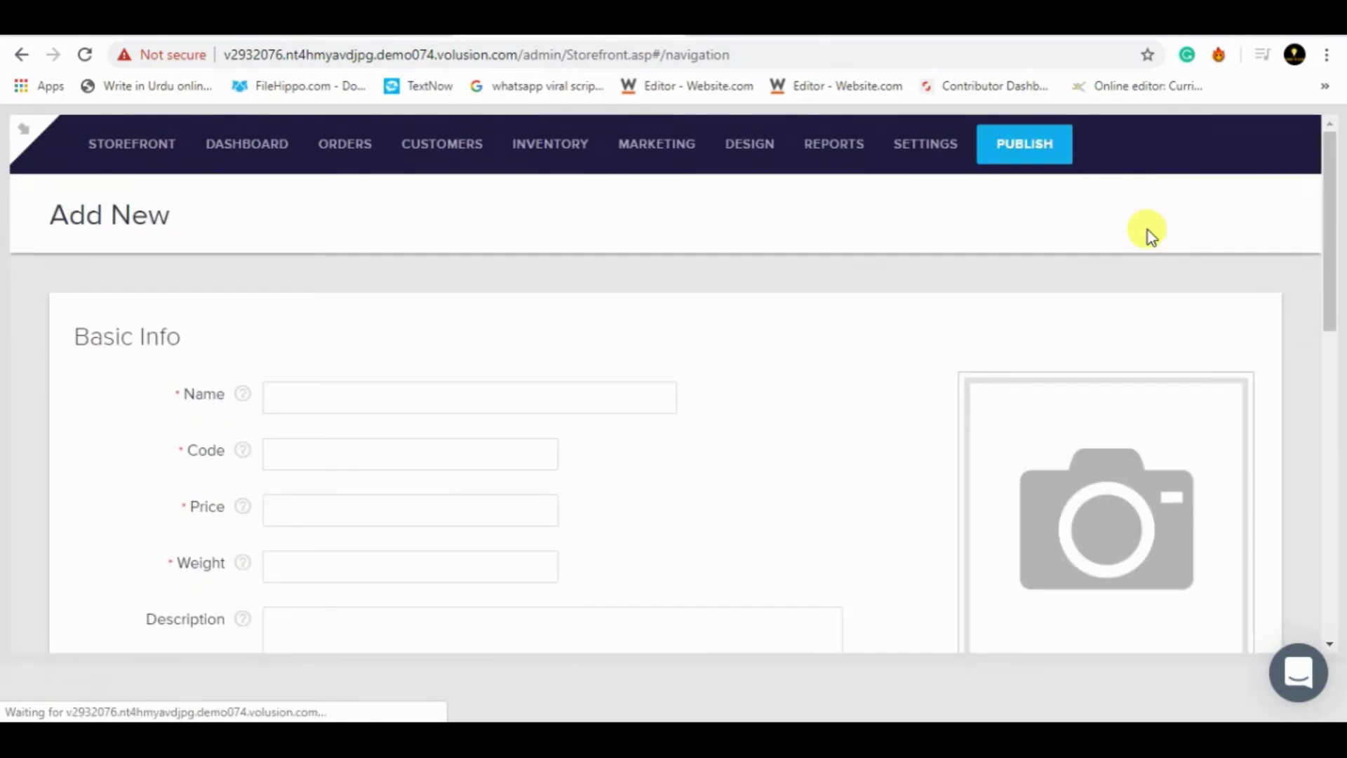
- Enter name mate 10 lite, code 4445455, price 56 and weight 1 in Basic Info
{"action": "left_click", "coordinate": [554, 396]}
{"action": "left_click", "coordinate": [361, 436]}
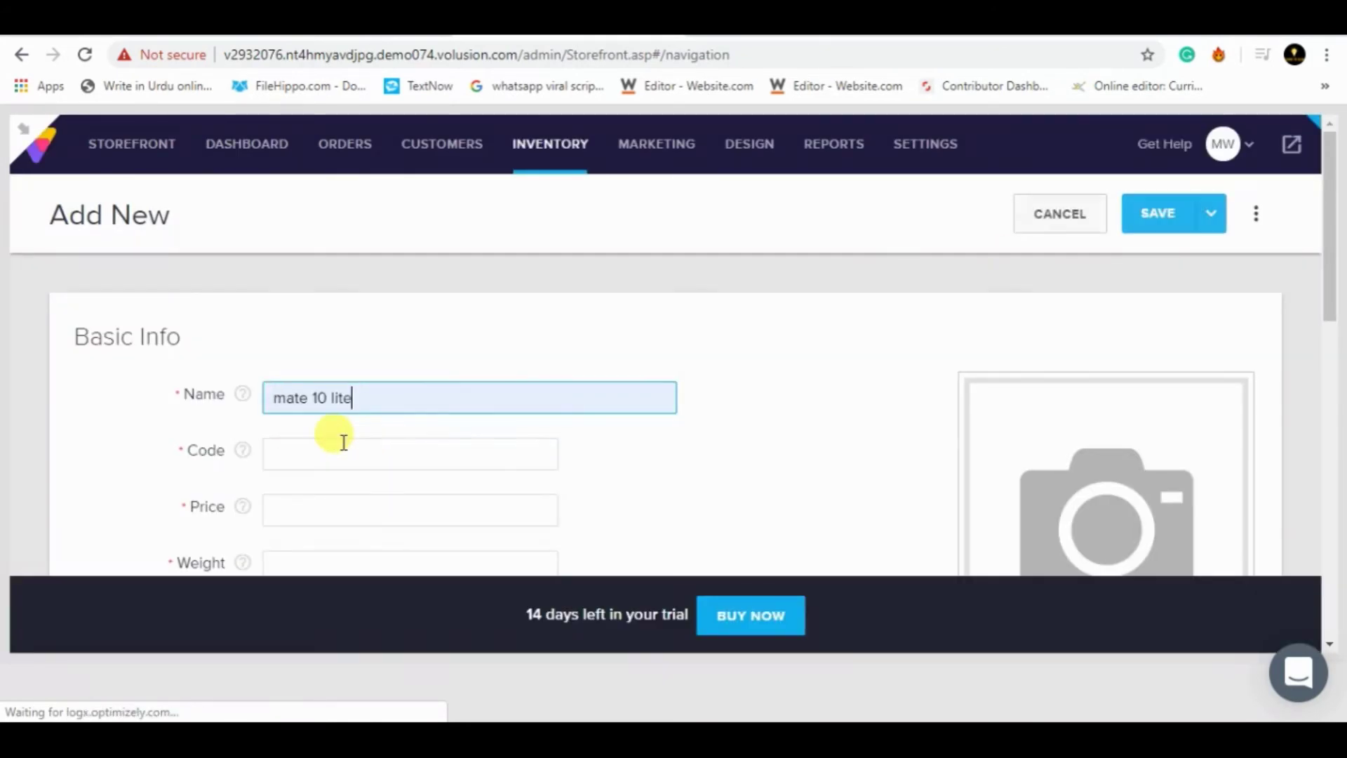
{"action": "left_click", "coordinate": [320, 454]}
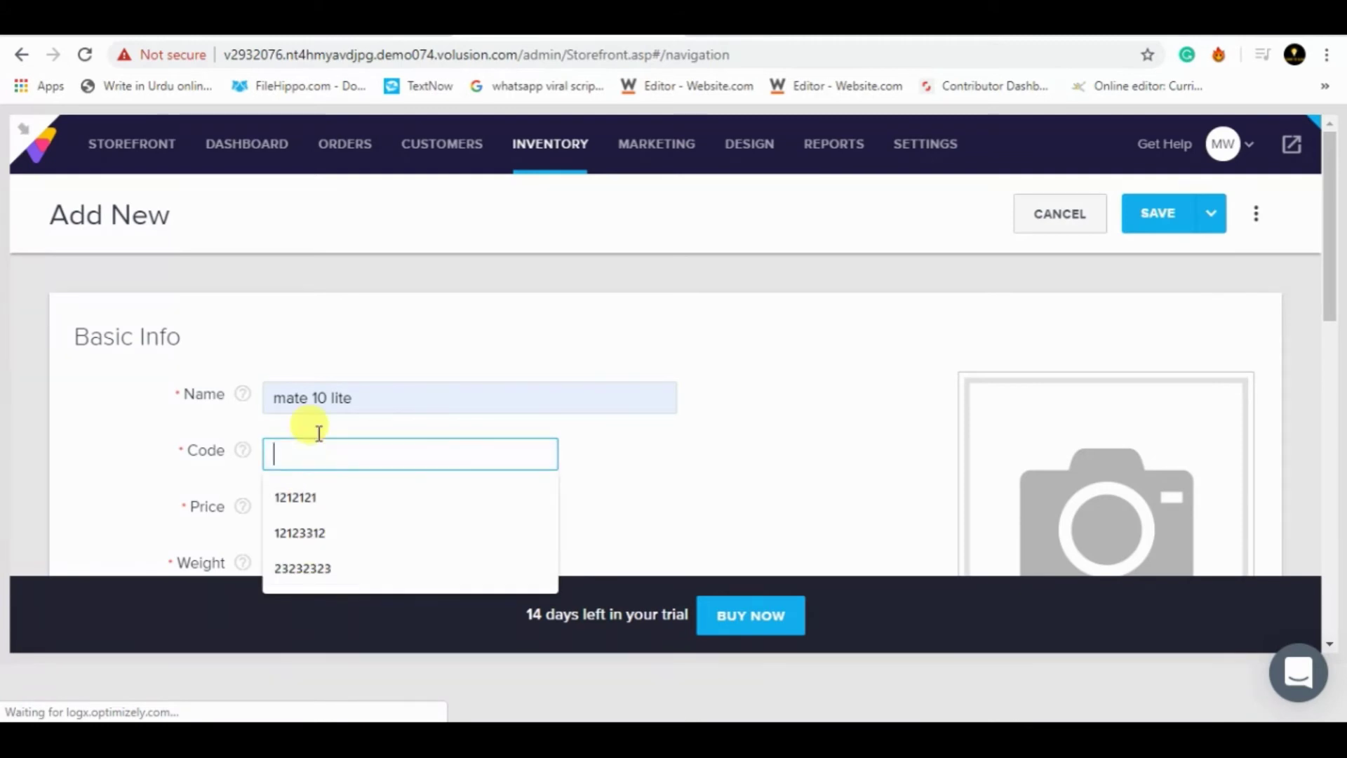
{"action": "type", "text": "4445455"}
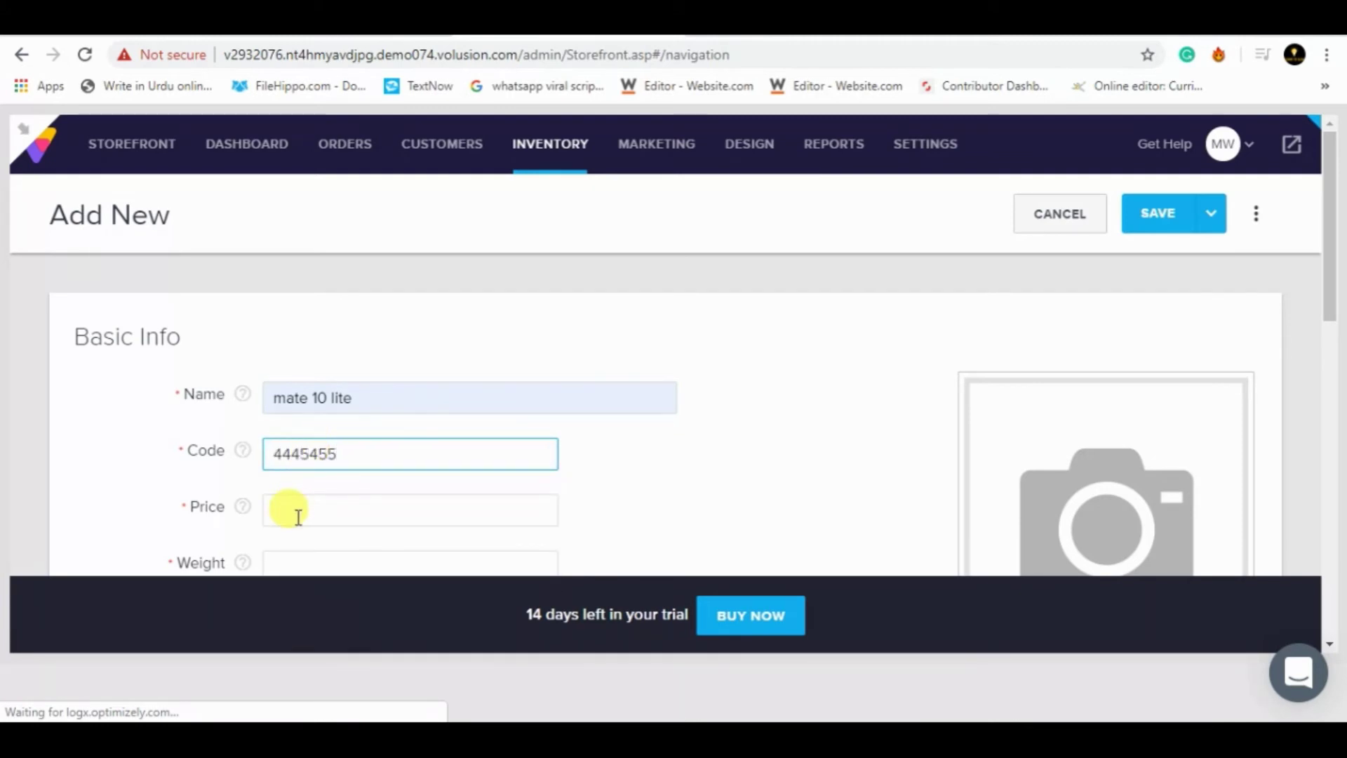
{"action": "left_click", "coordinate": [298, 513]}
{"action": "left_click", "coordinate": [288, 556]}
{"action": "left_click", "coordinate": [327, 558]}
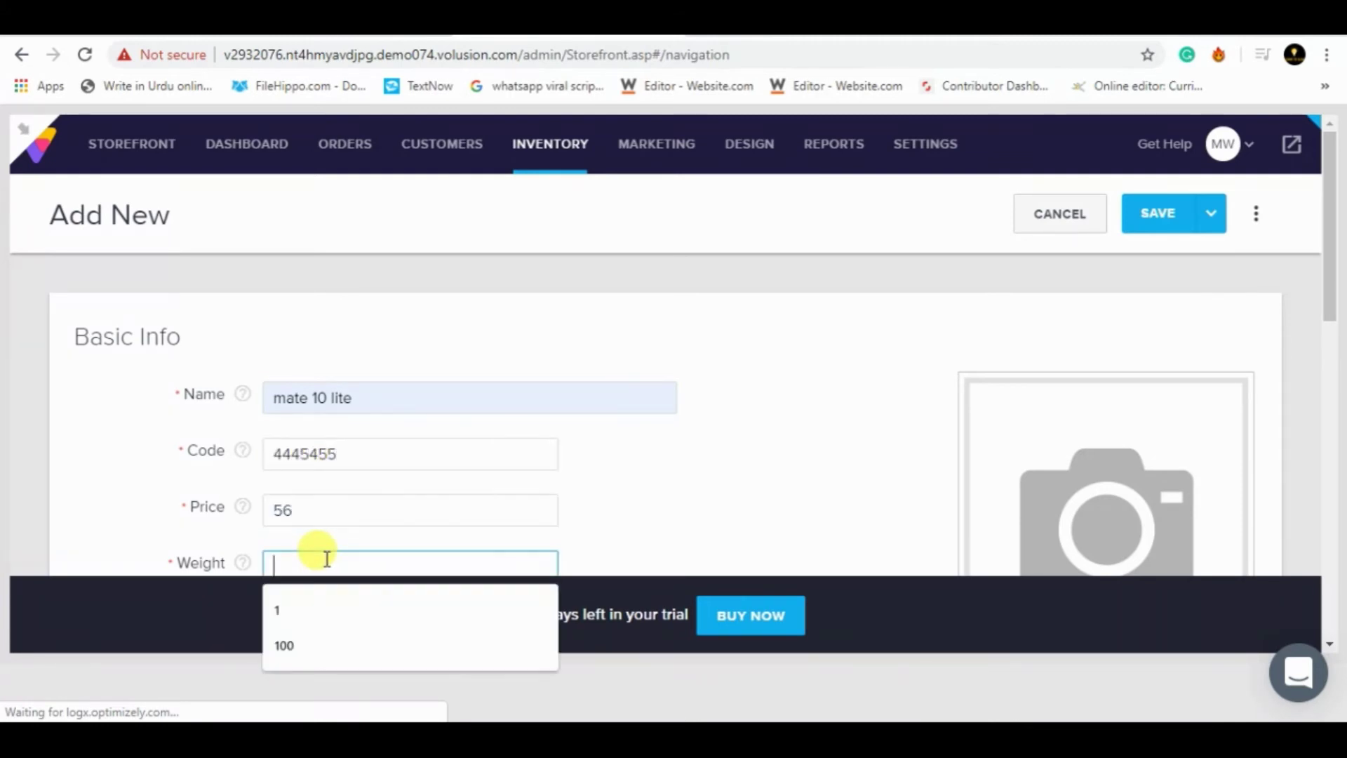
{"action": "type", "text": "1kg"}
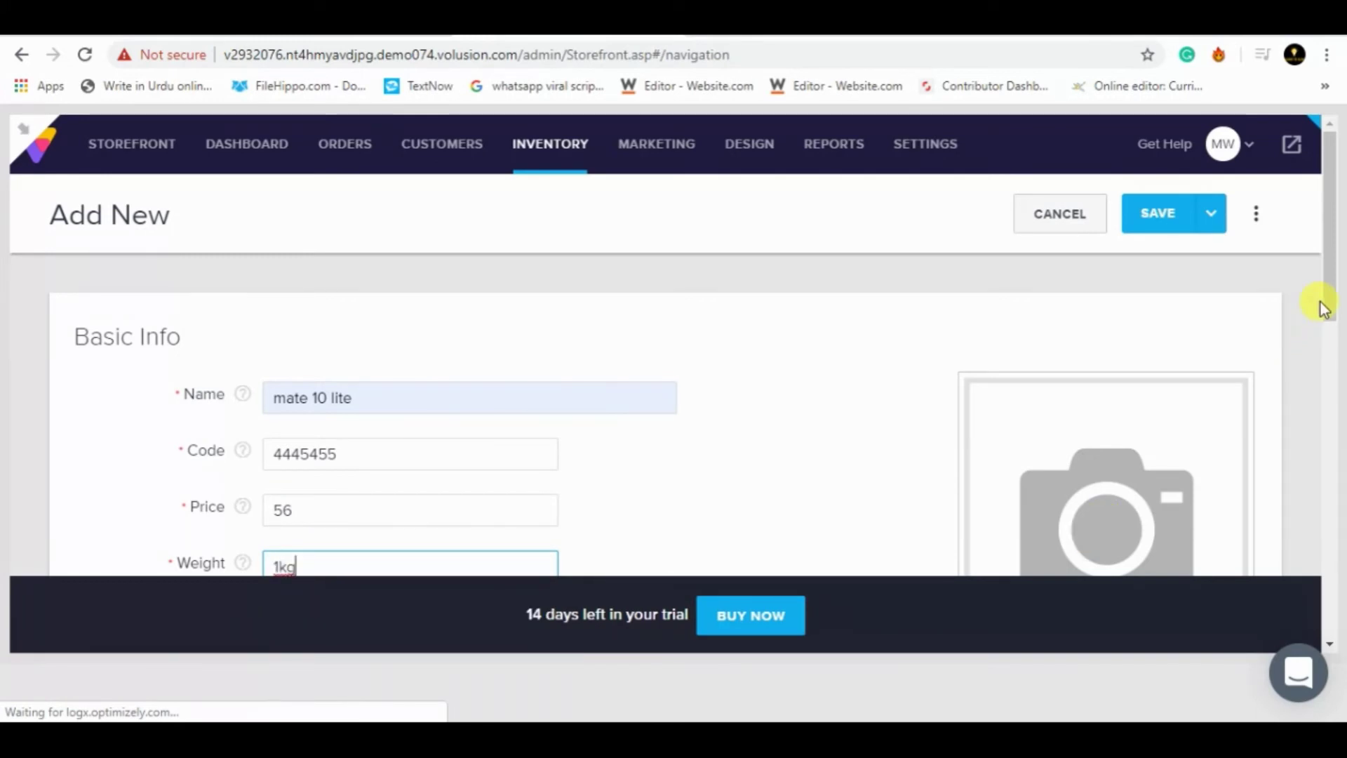
- Add a placeholder product description and bring up the category chooser
{"action": "left_click_drag", "start_coordinate": [1328, 298], "coordinate": [1328, 370]}
{"action": "left_click", "coordinate": [667, 463]}
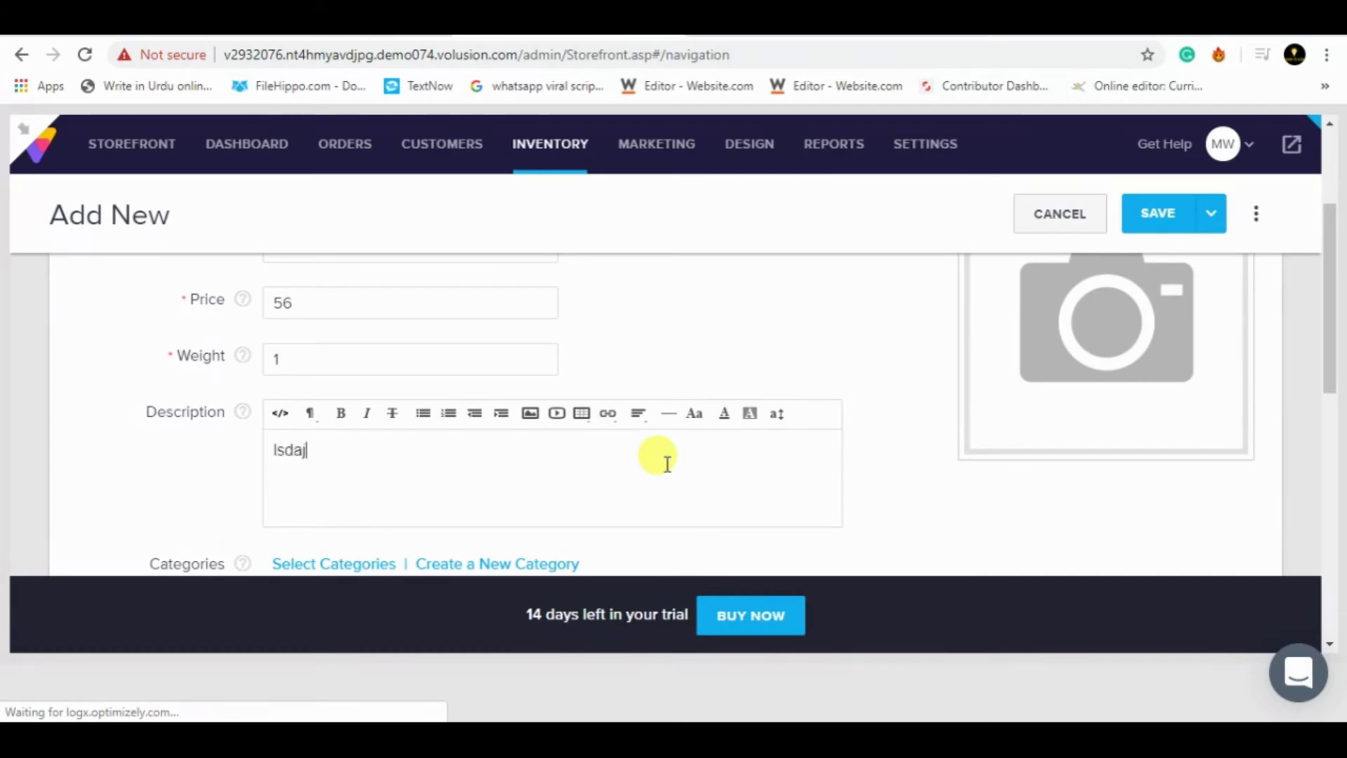
{"action": "left_click_drag", "start_coordinate": [1329, 340], "coordinate": [1326, 421]}
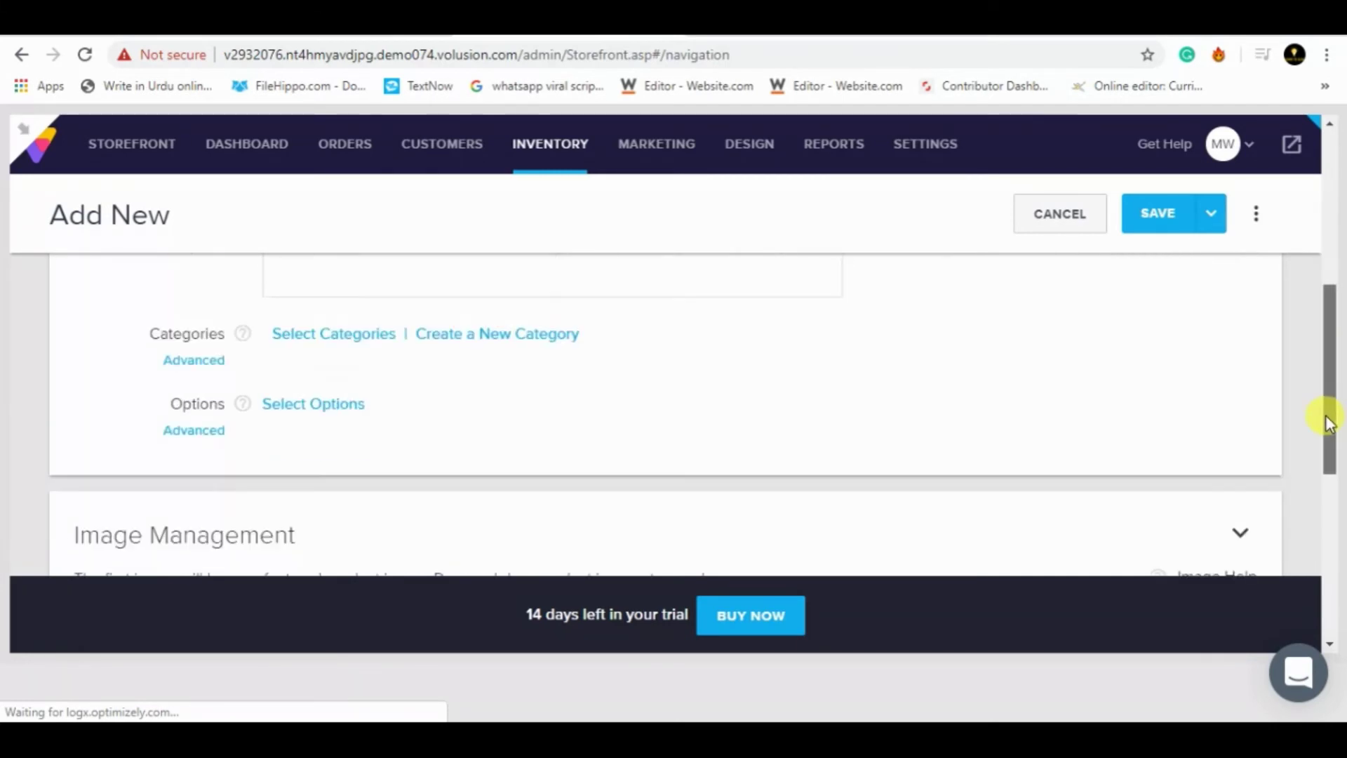
{"action": "left_click", "coordinate": [351, 346]}
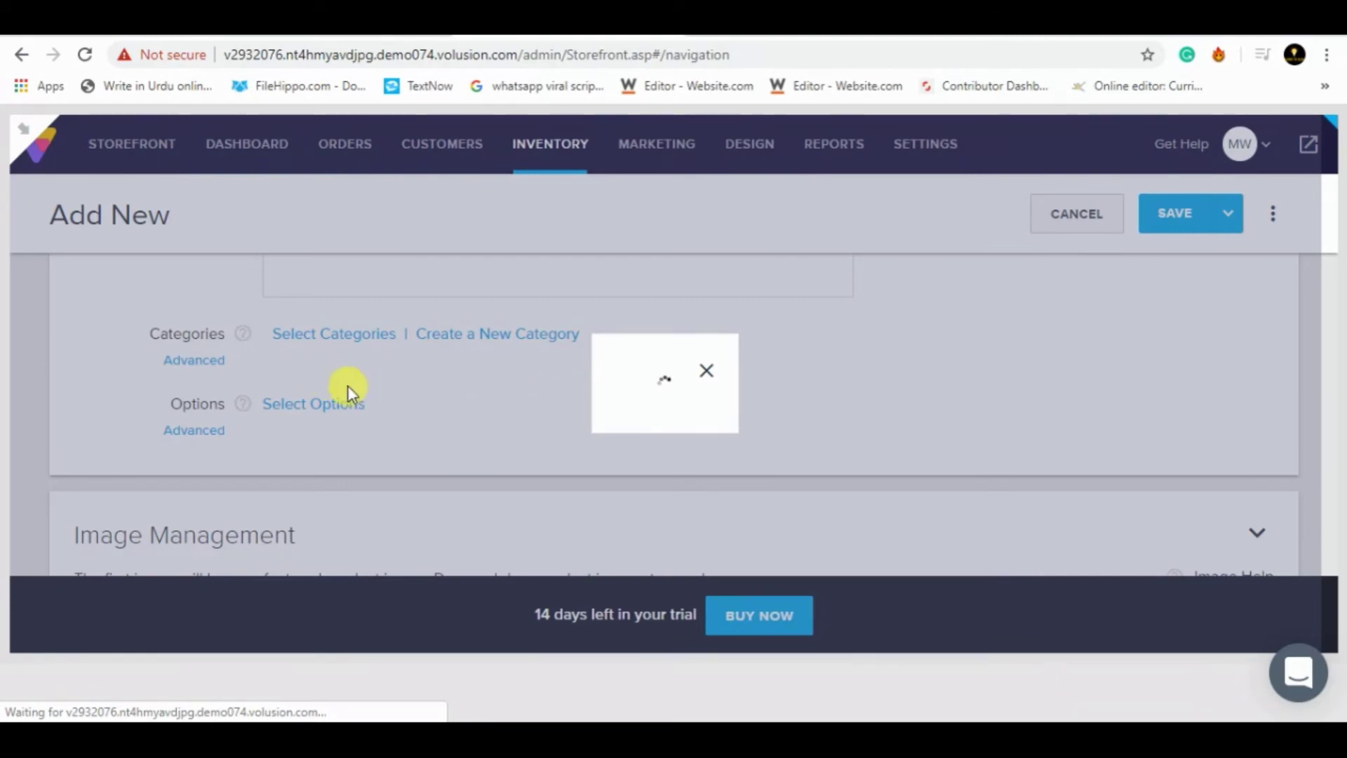
- Tick Phone and tablets in Select categories and apply it to mate 10 lite
{"action": "key", "text": "alt+q"}
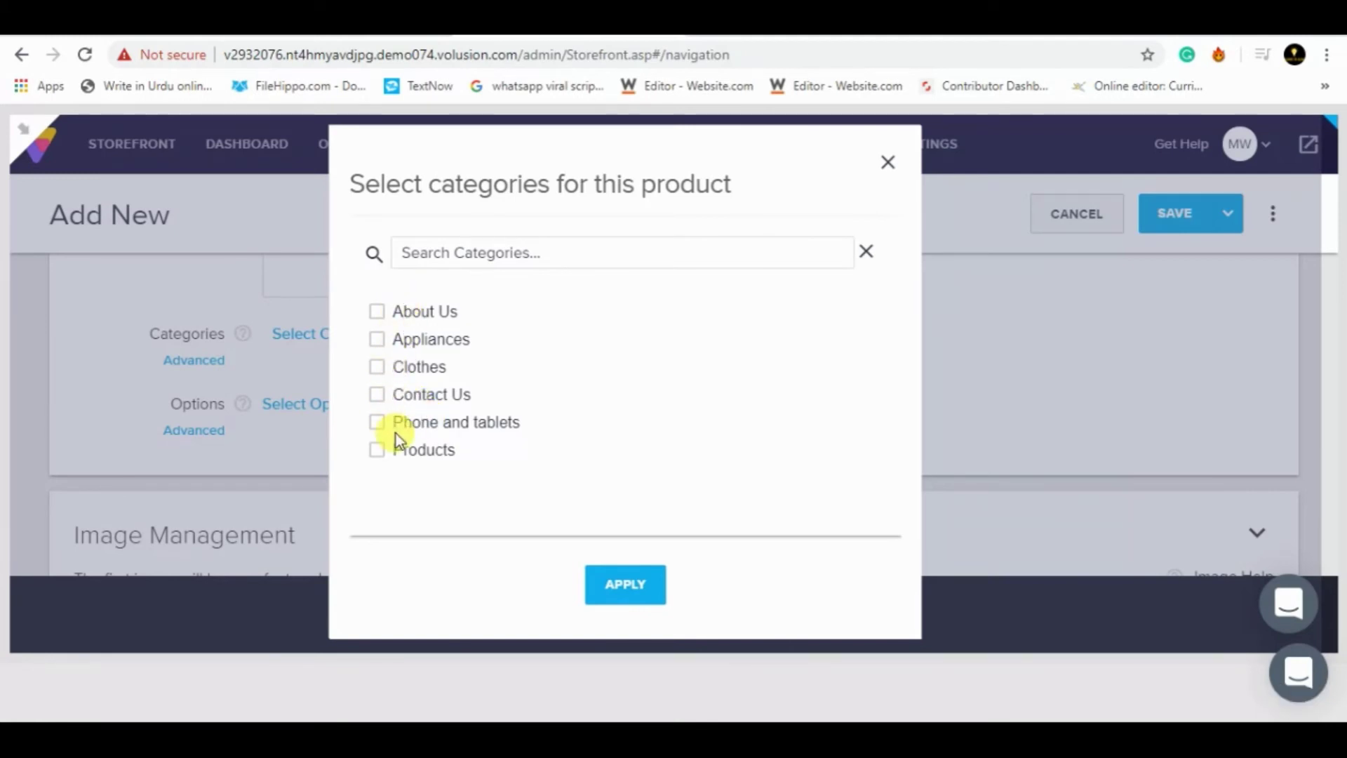
{"action": "left_click", "coordinate": [375, 424]}
{"action": "left_click", "coordinate": [625, 589]}
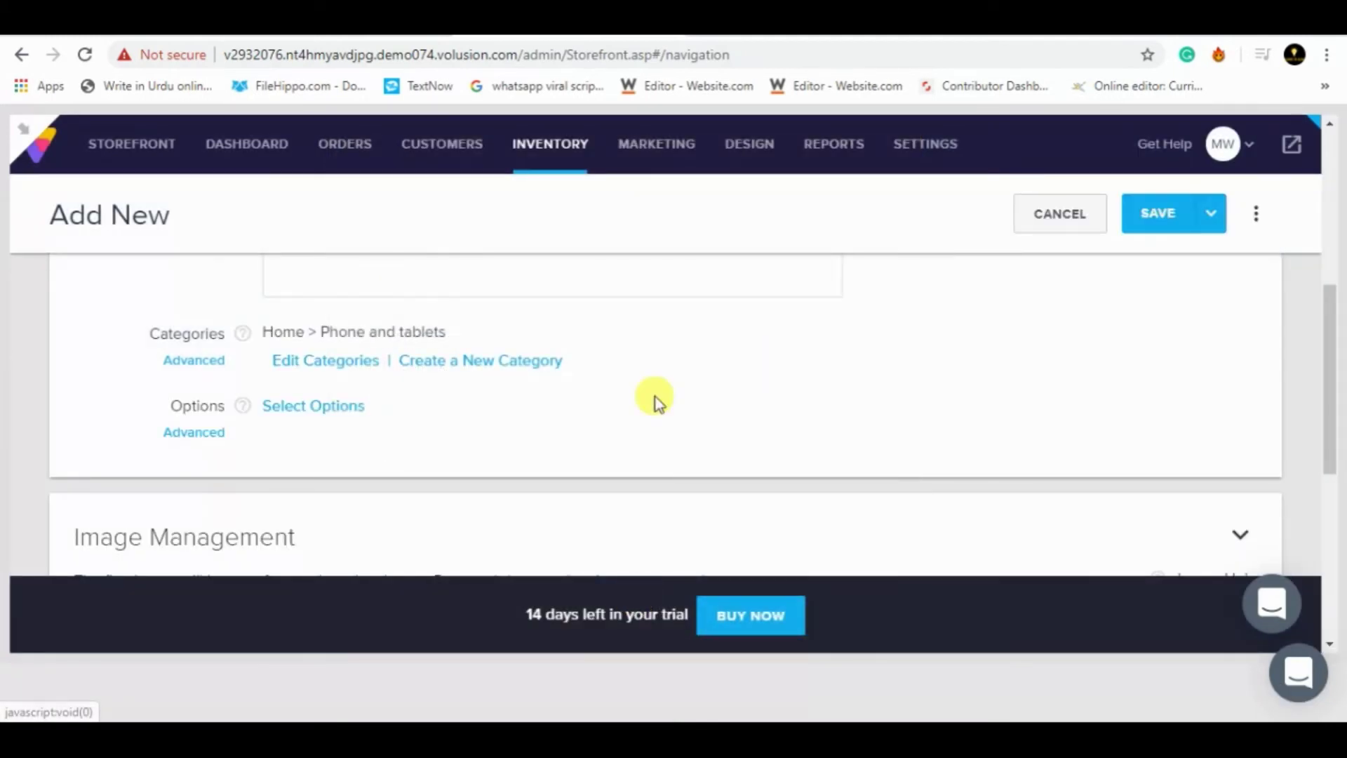
{"action": "scroll", "coordinate": [1329, 418], "scroll_direction": "down", "scroll_amount": 4}
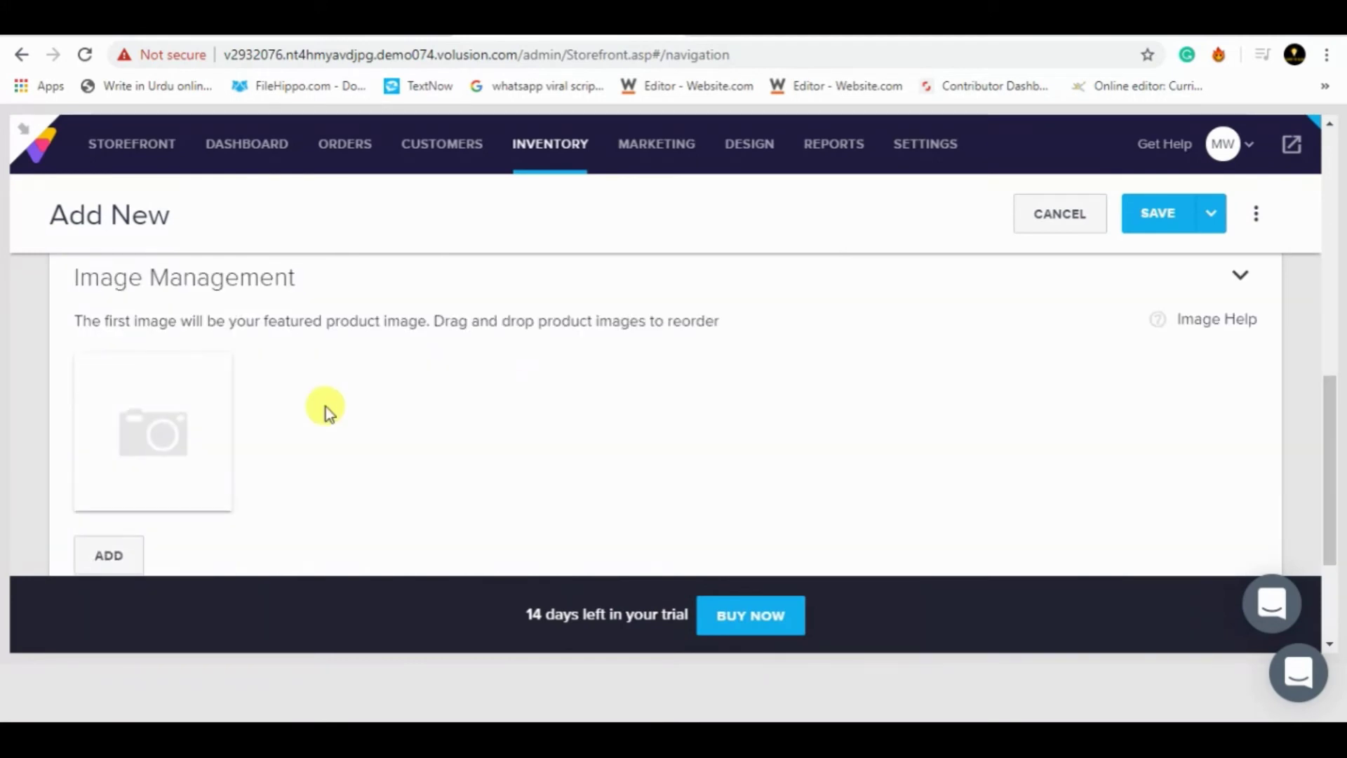
- Upload the gold huawei_mate_10_lite photo from the Desktop as the product image
{"action": "left_click", "coordinate": [124, 551]}
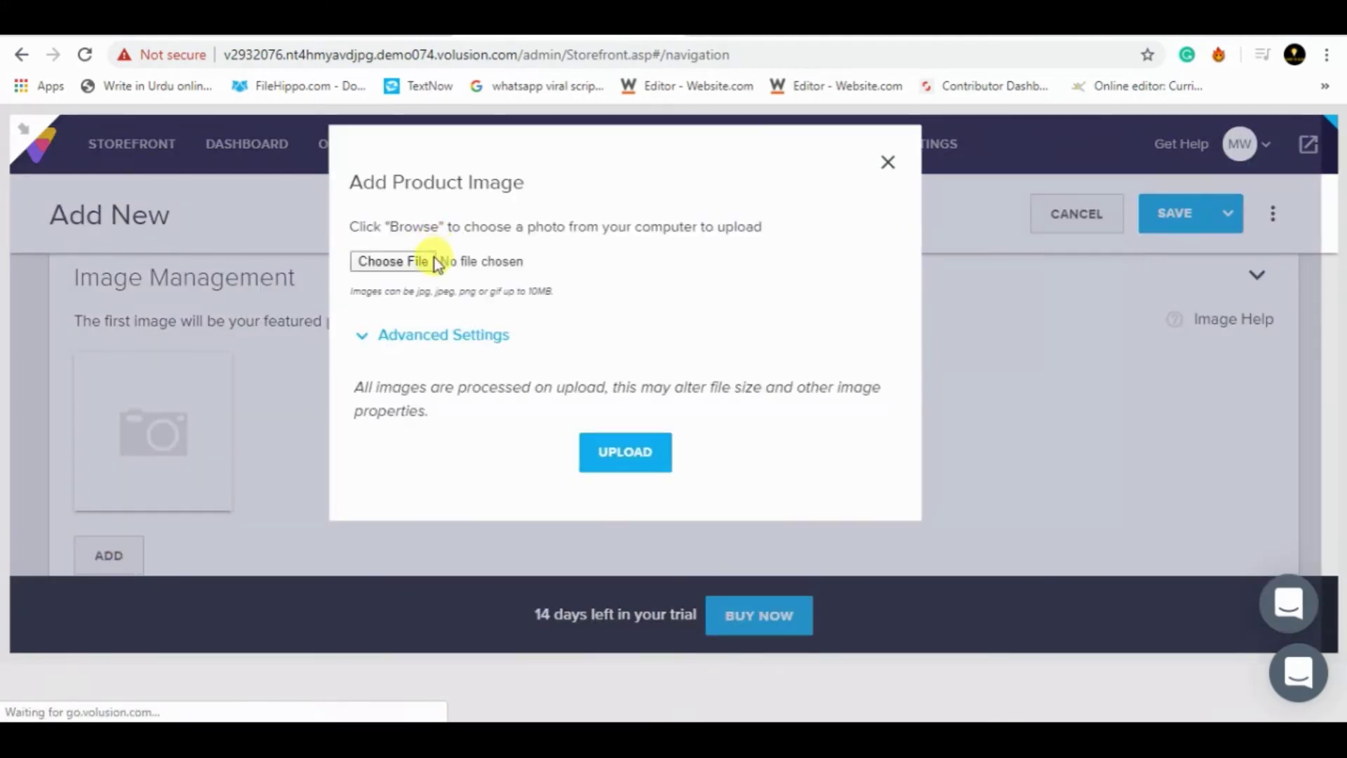
{"action": "left_click", "coordinate": [398, 262]}
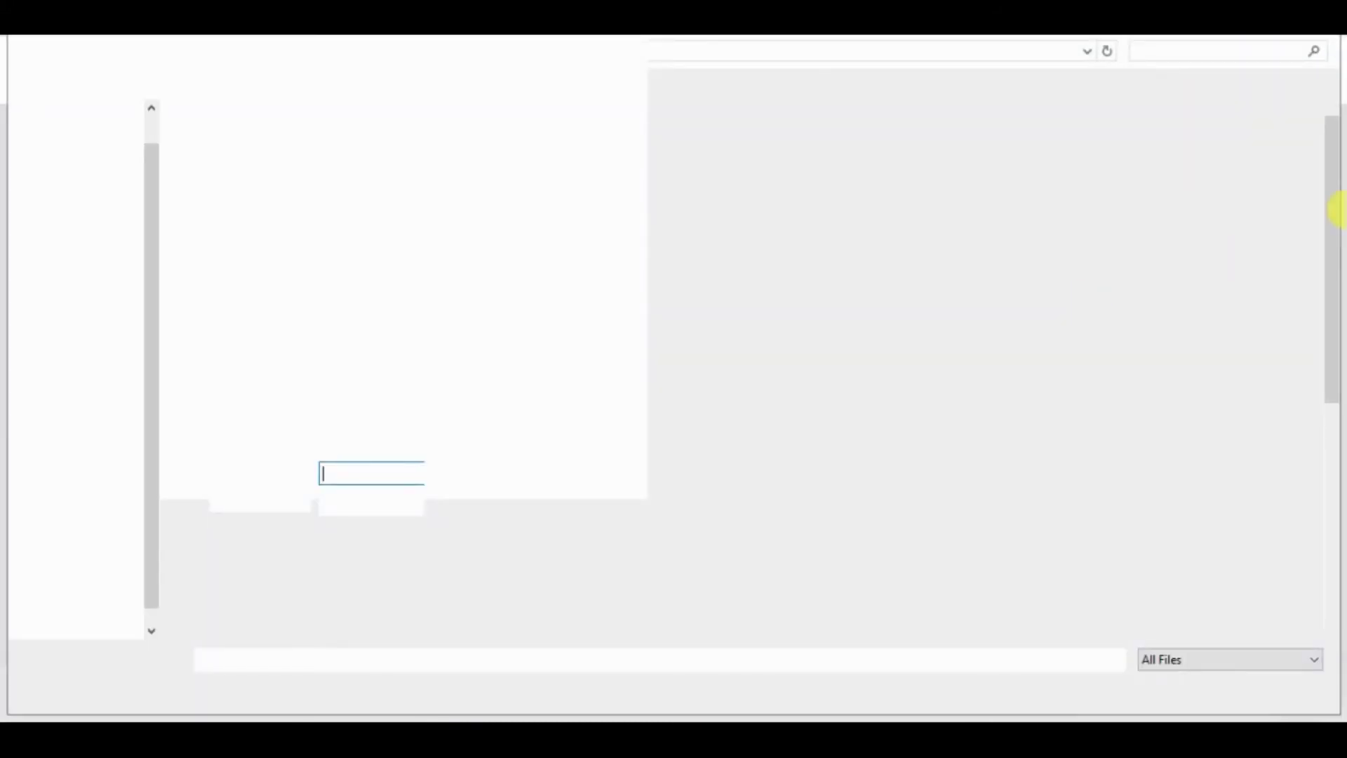
{"action": "mouse_move", "coordinate": [1331, 212]}
{"action": "left_mouse_down"}
{"action": "mouse_move", "coordinate": [1337, 431]}
{"action": "mouse_move", "coordinate": [1335, 223]}
{"action": "left_mouse_up"}
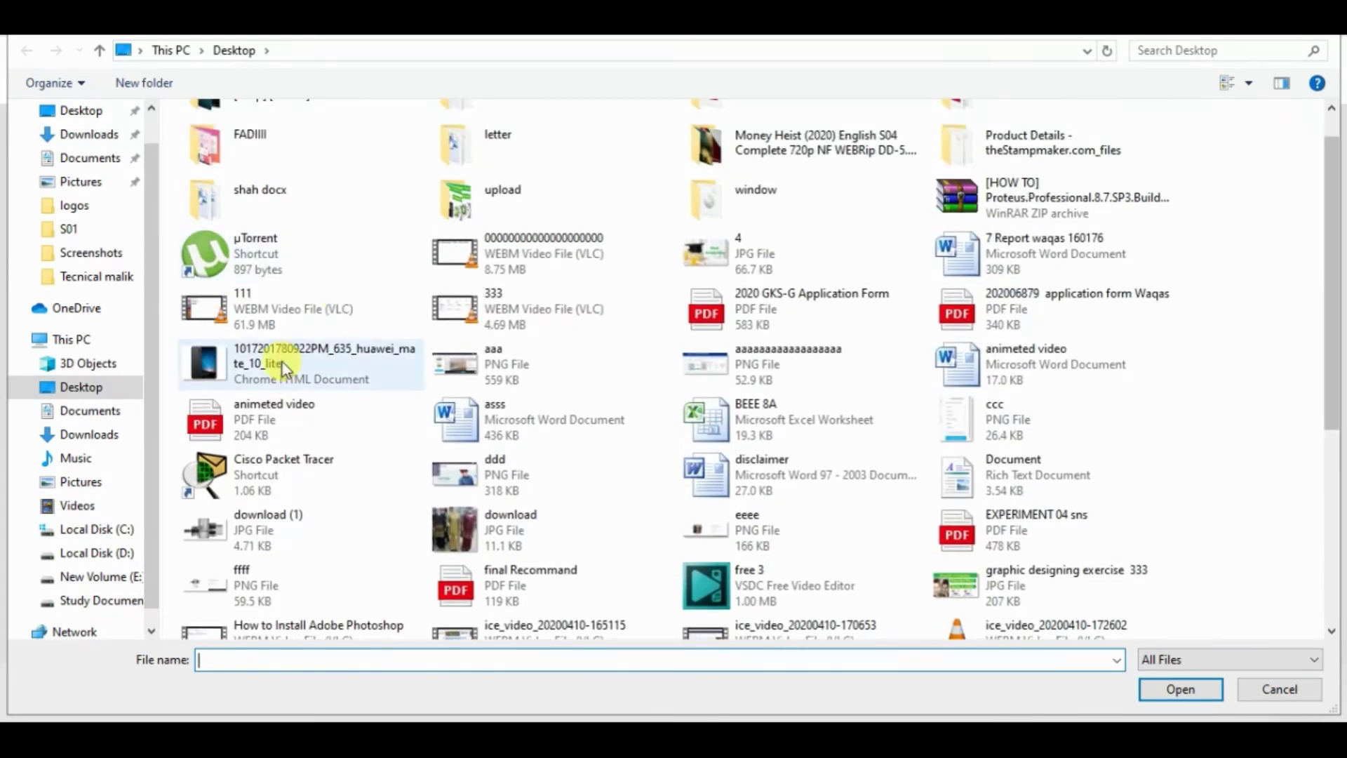
{"action": "double_click", "coordinate": [284, 360]}
{"action": "left_click", "coordinate": [616, 451]}
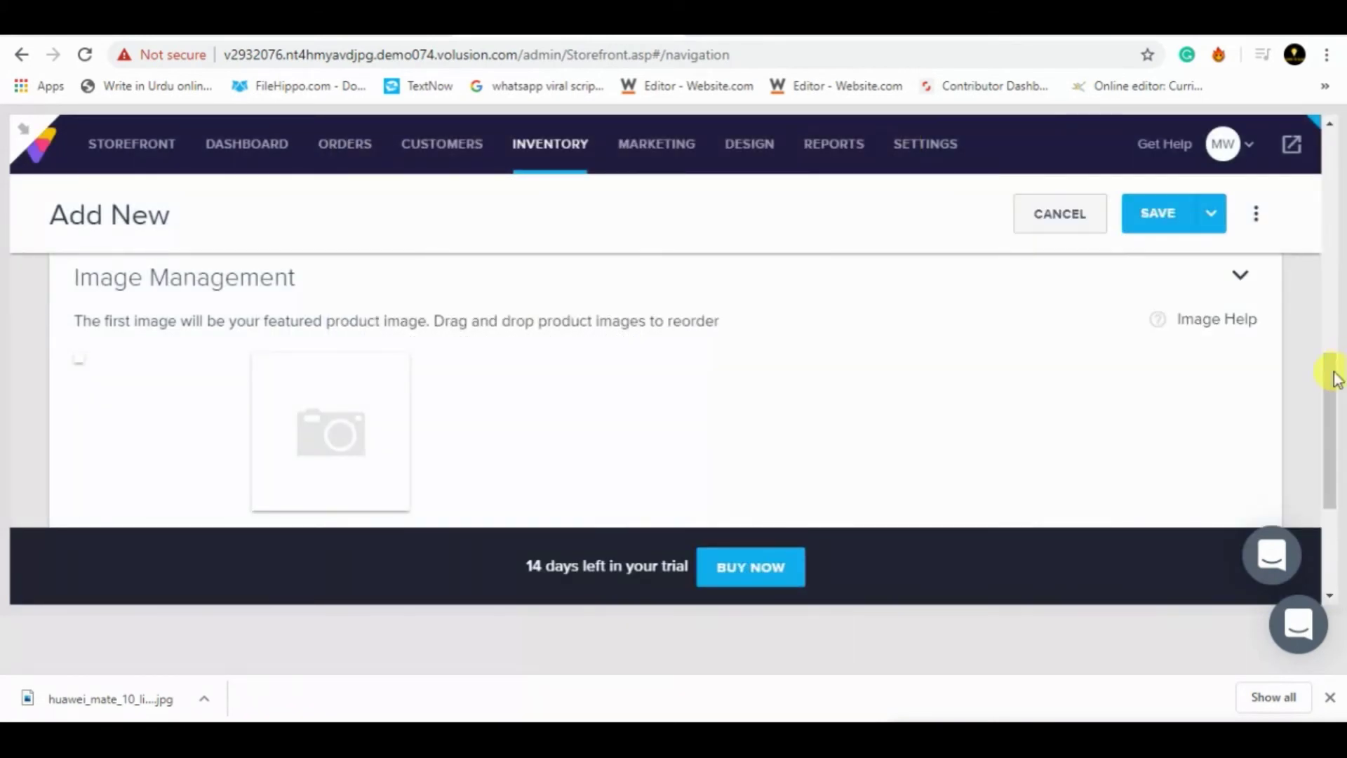
{"action": "left_click_drag", "start_coordinate": [1330, 386], "coordinate": [1299, 171]}
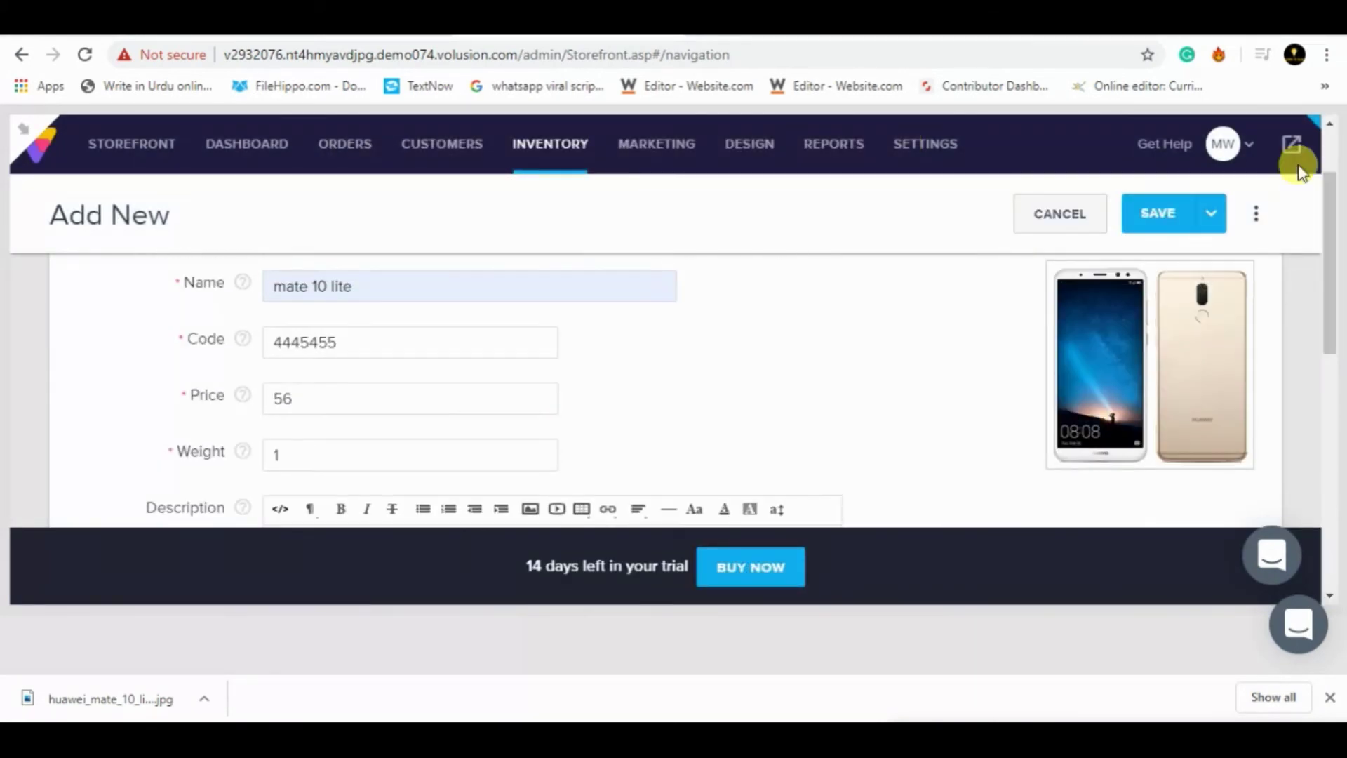
- Save mate 10 lite and view its live storefront page at $56.00
{"action": "left_click", "coordinate": [1152, 217]}
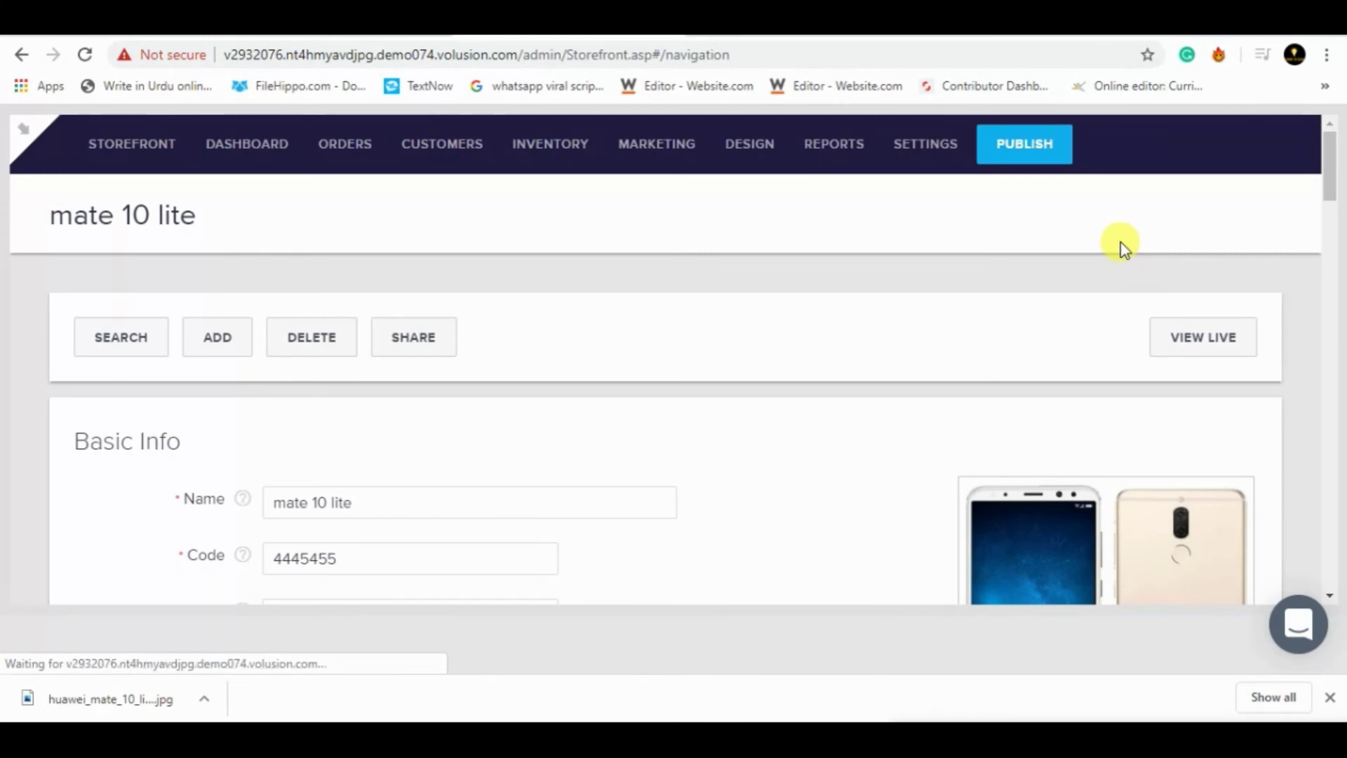
{"action": "key", "text": "alt+q"}
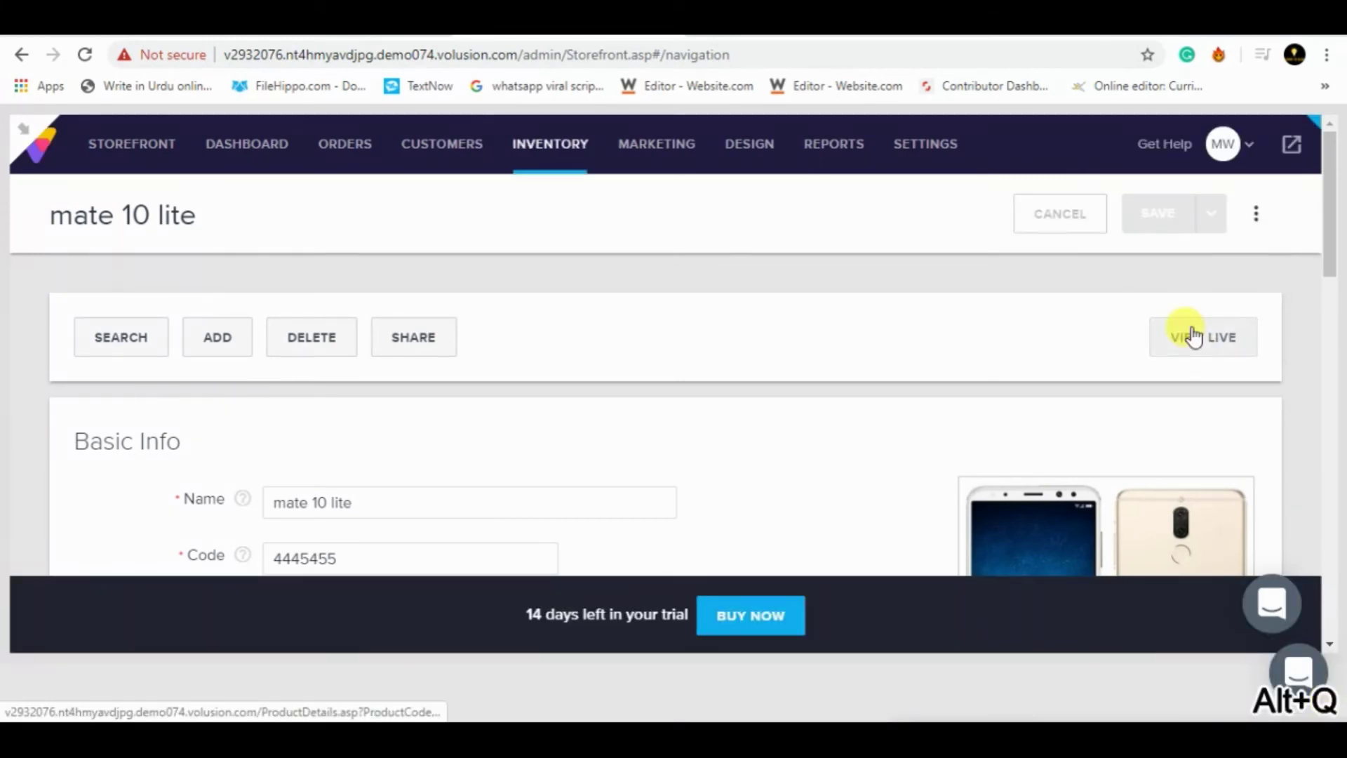
{"action": "left_click", "coordinate": [1192, 337]}
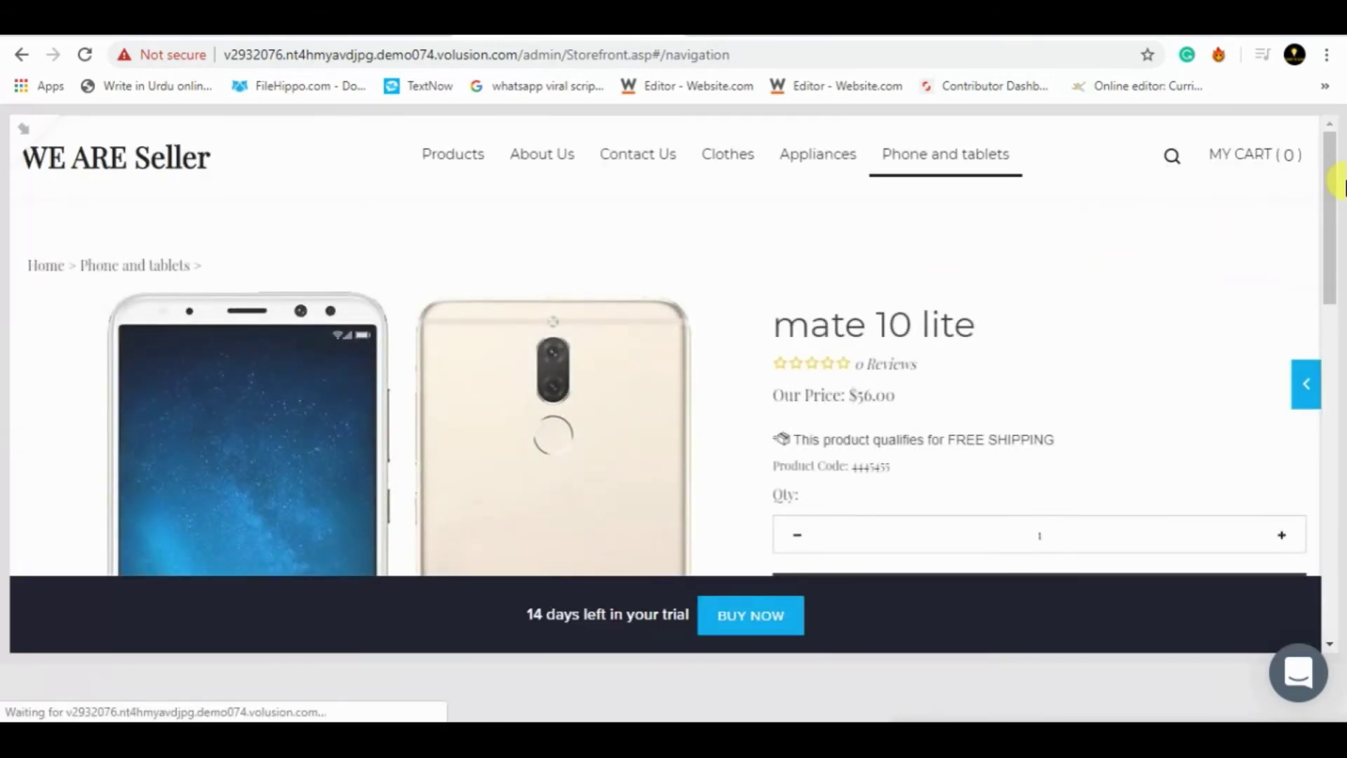
{"action": "left_click_drag", "start_coordinate": [1326, 210], "coordinate": [1331, 242]}
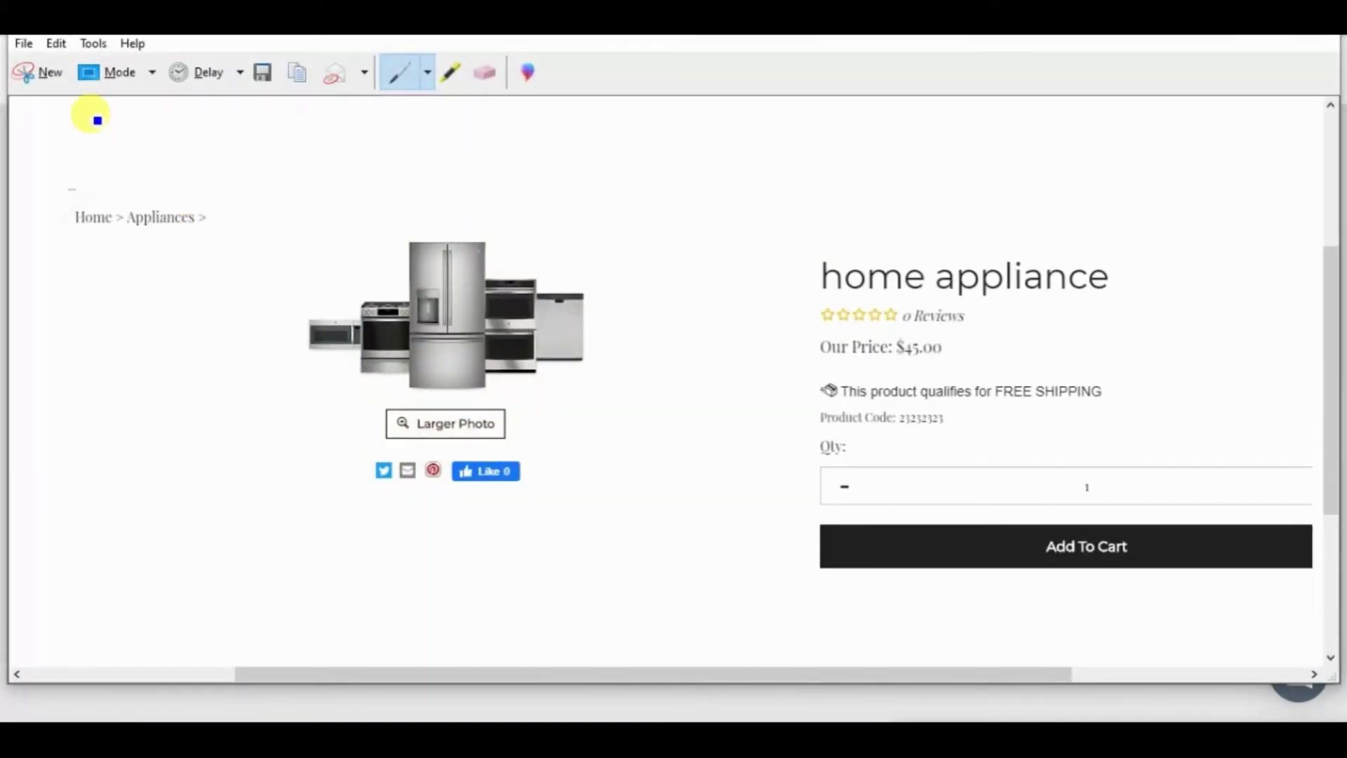
- Snip the live mate 10 lite page at $56.00 and save it as a PNG on the Desktop
{"action": "left_click", "coordinate": [35, 73]}
{"action": "left_click_drag", "start_coordinate": [3, 126], "coordinate": [1311, 544]}
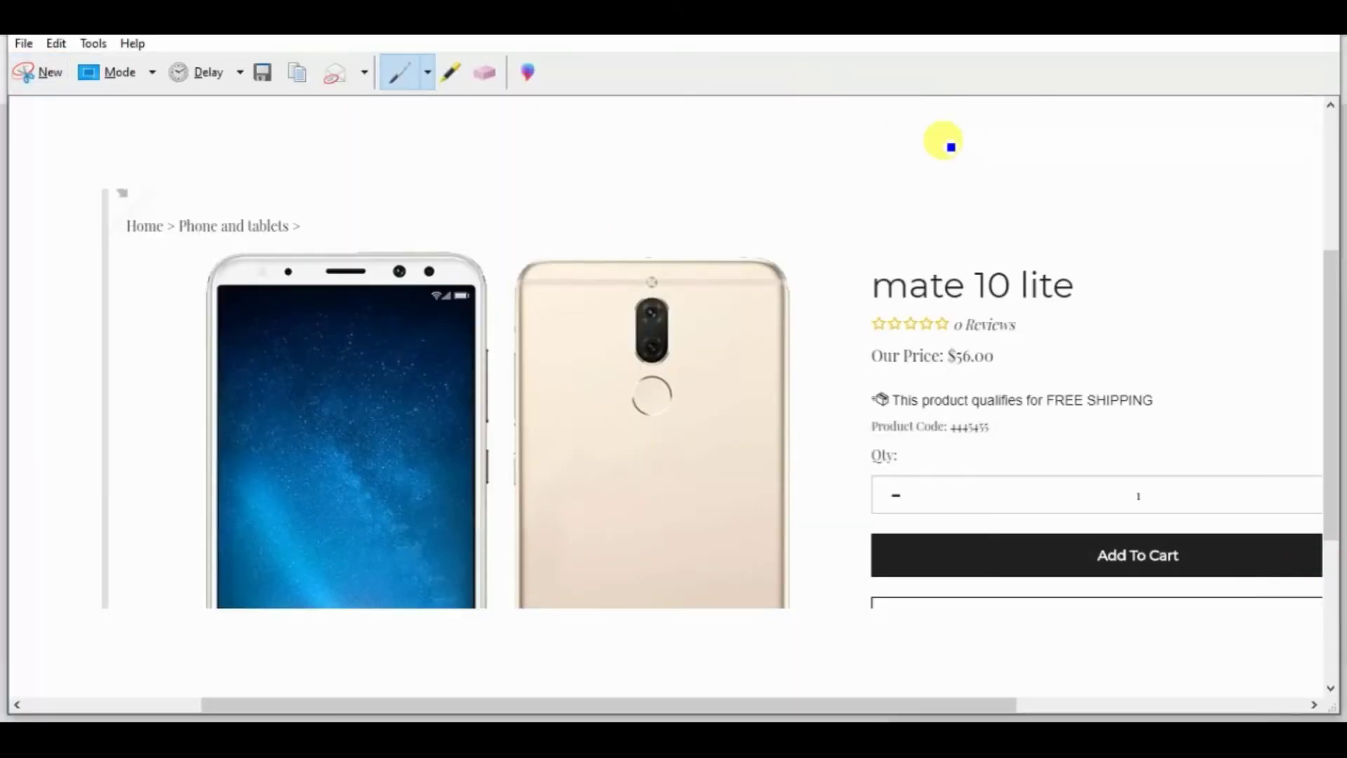
{"action": "key", "text": "ctrl+s"}
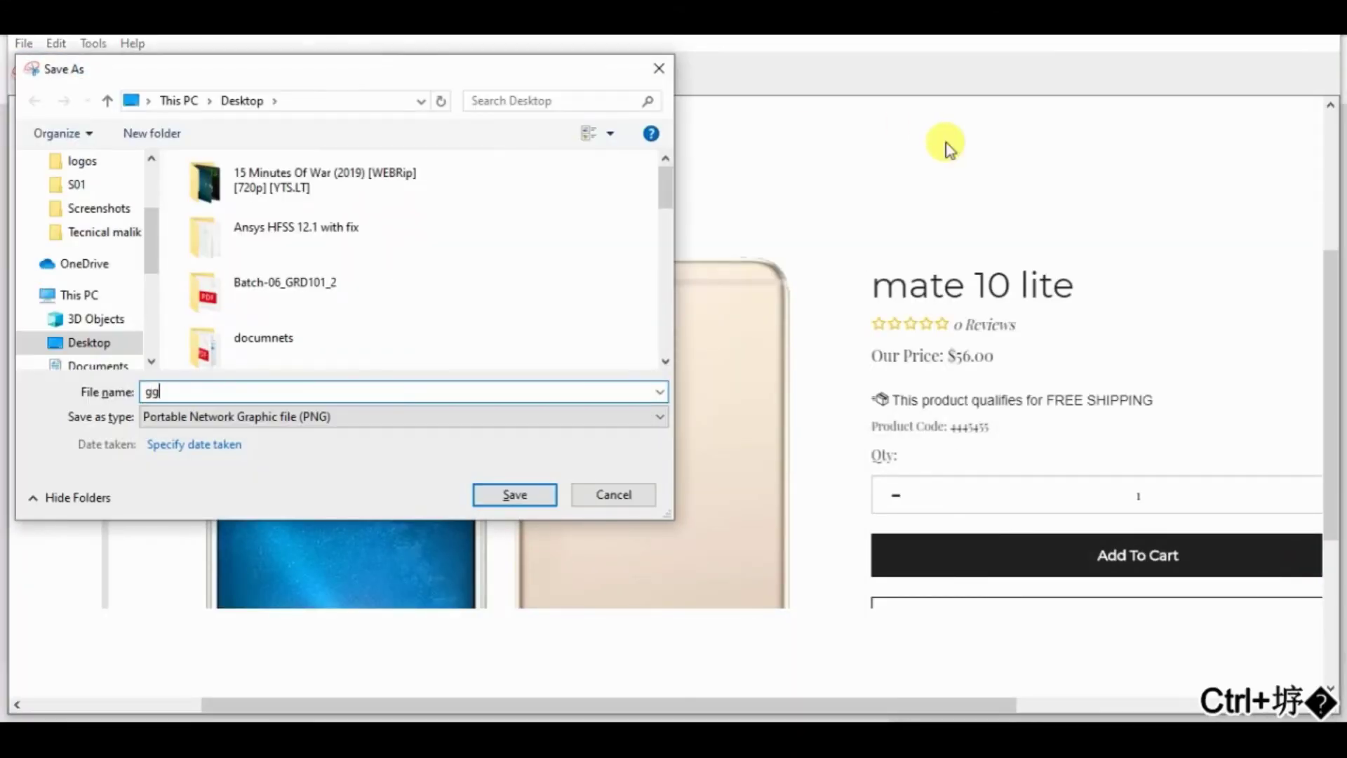
{"action": "key", "text": "Return"}
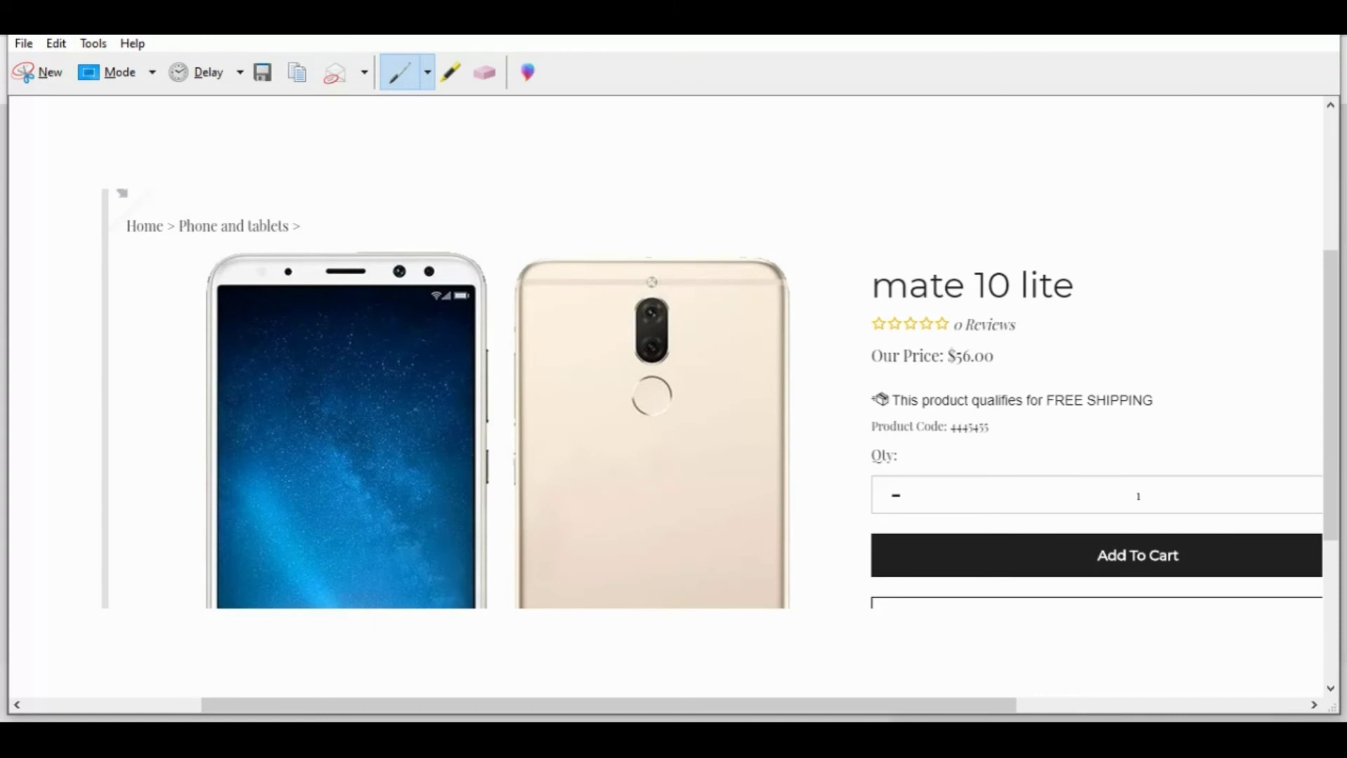
{"action": "left_click", "coordinate": [1318, 19]}
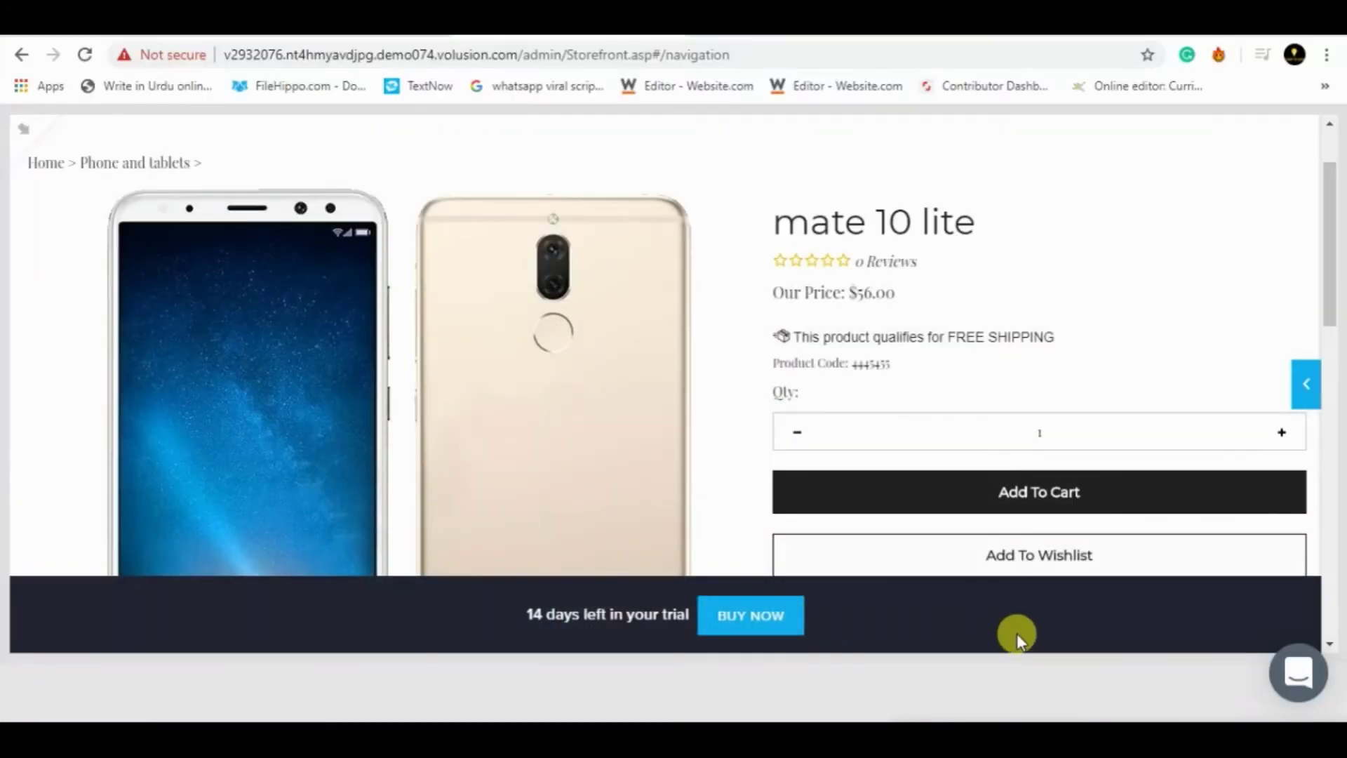
- Insert the three Desktop screenshot PNGs into the Word assignment under item 1
{"action": "left_click_drag", "start_coordinate": [1330, 312], "coordinate": [1329, 240]}
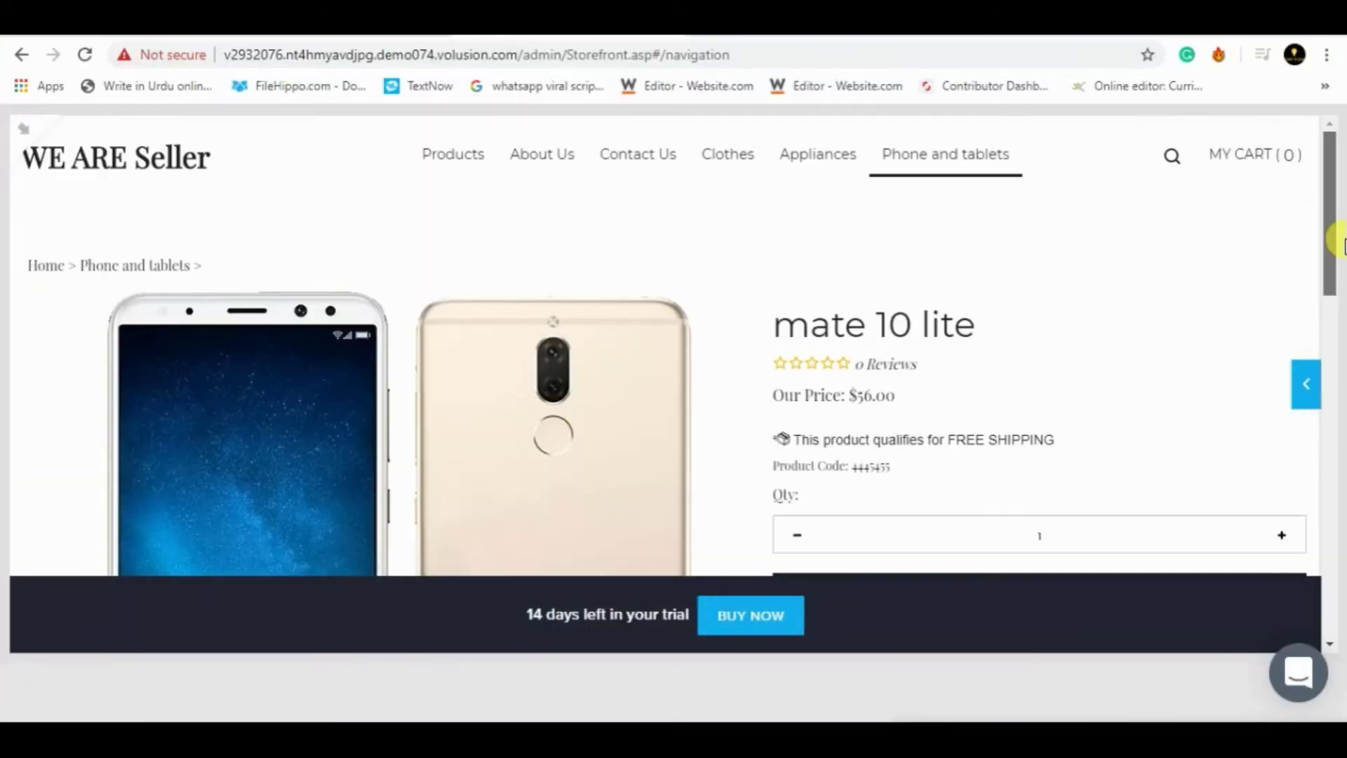
{"action": "key", "text": "alt+q"}
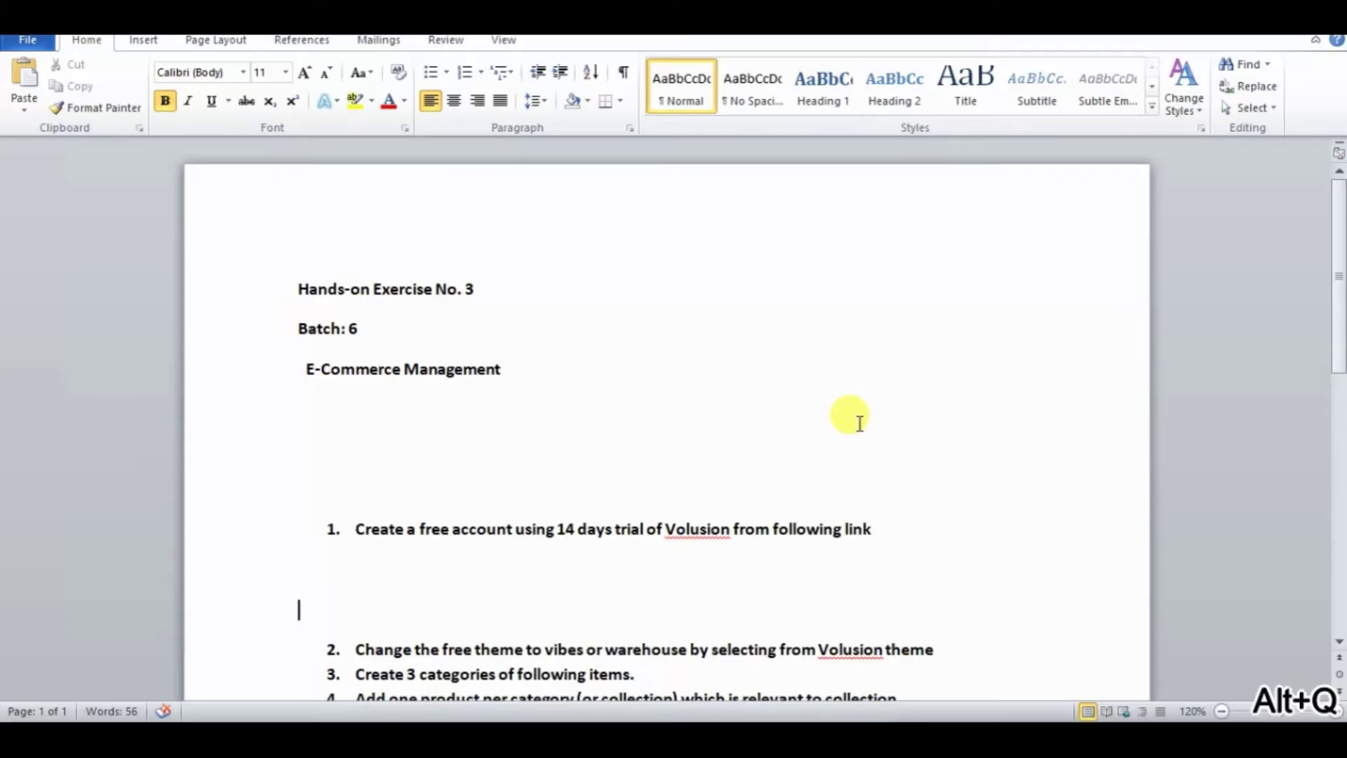
{"action": "left_click", "coordinate": [143, 40]}
{"action": "left_click", "coordinate": [202, 87]}
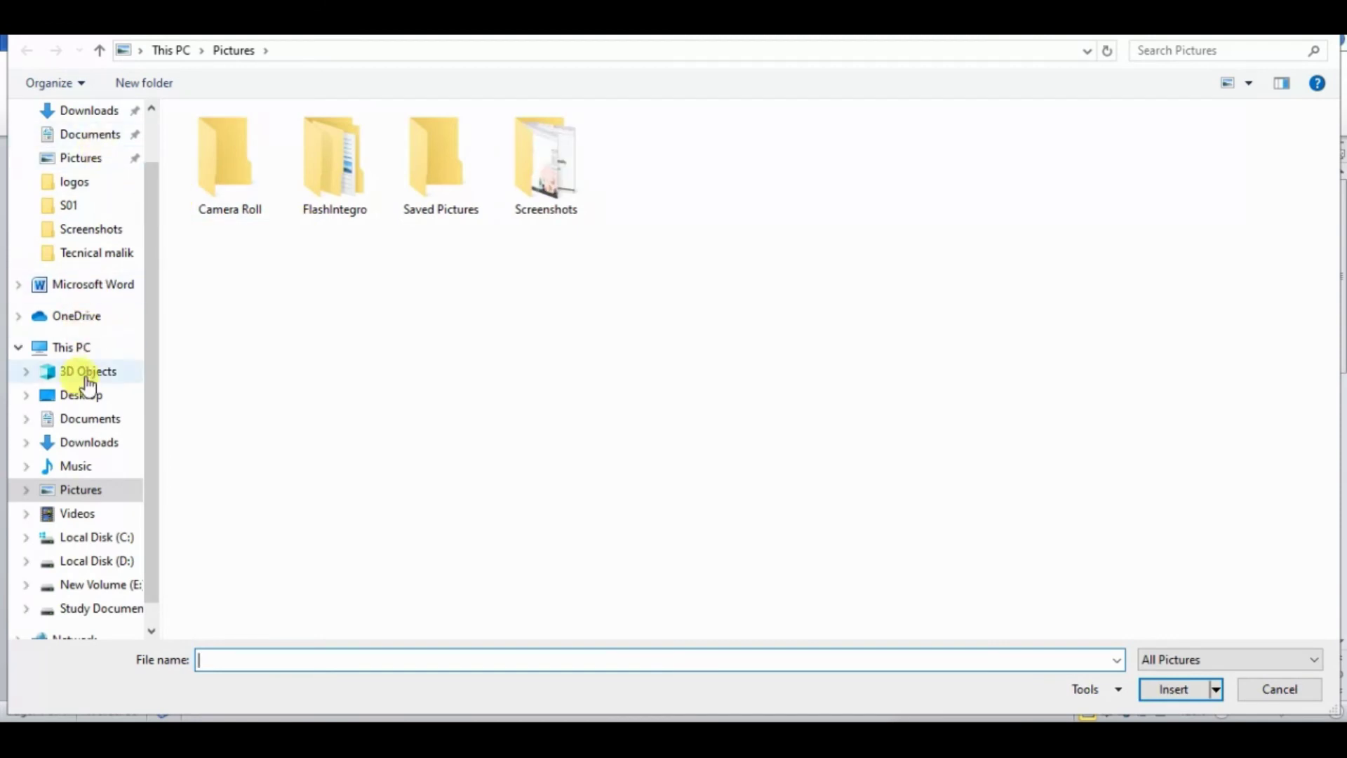
{"action": "left_click", "coordinate": [86, 396]}
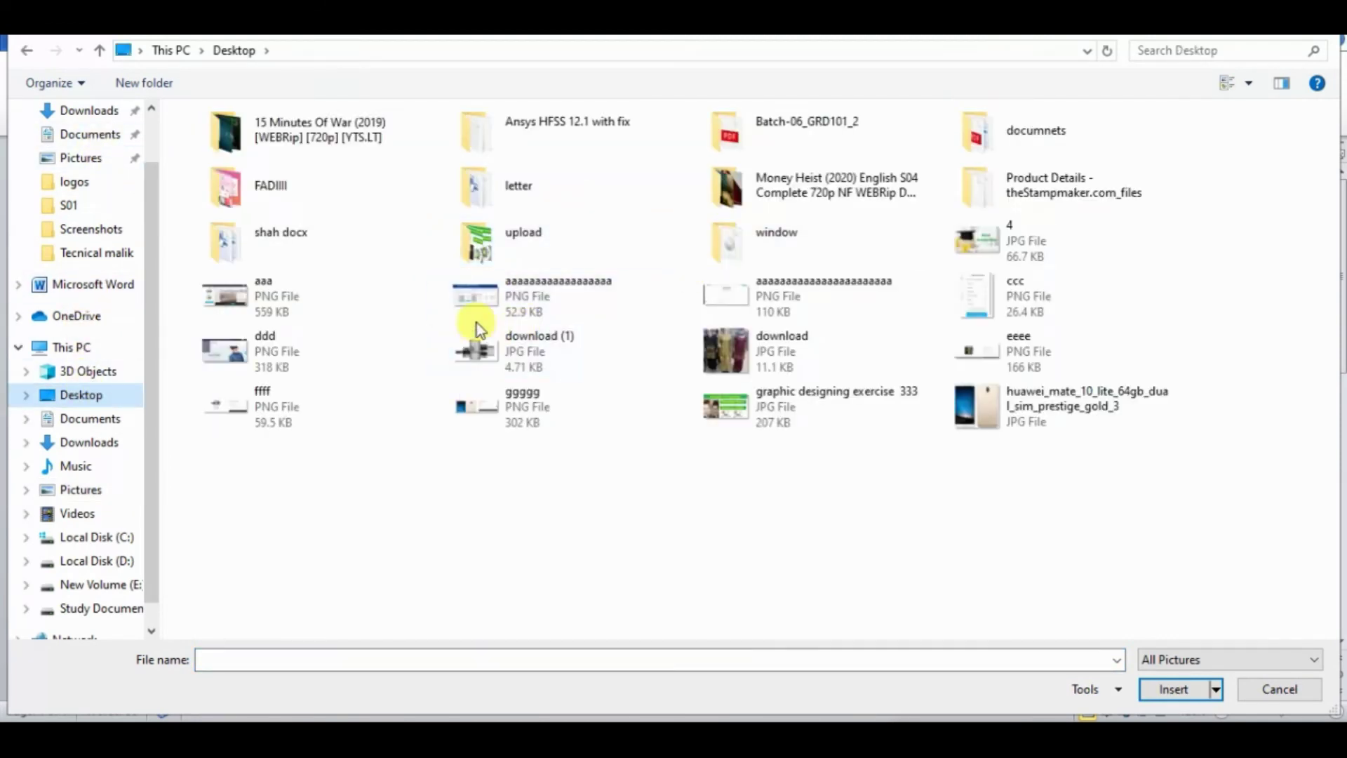
{"action": "left_click_drag", "start_coordinate": [170, 284], "coordinate": [779, 309]}
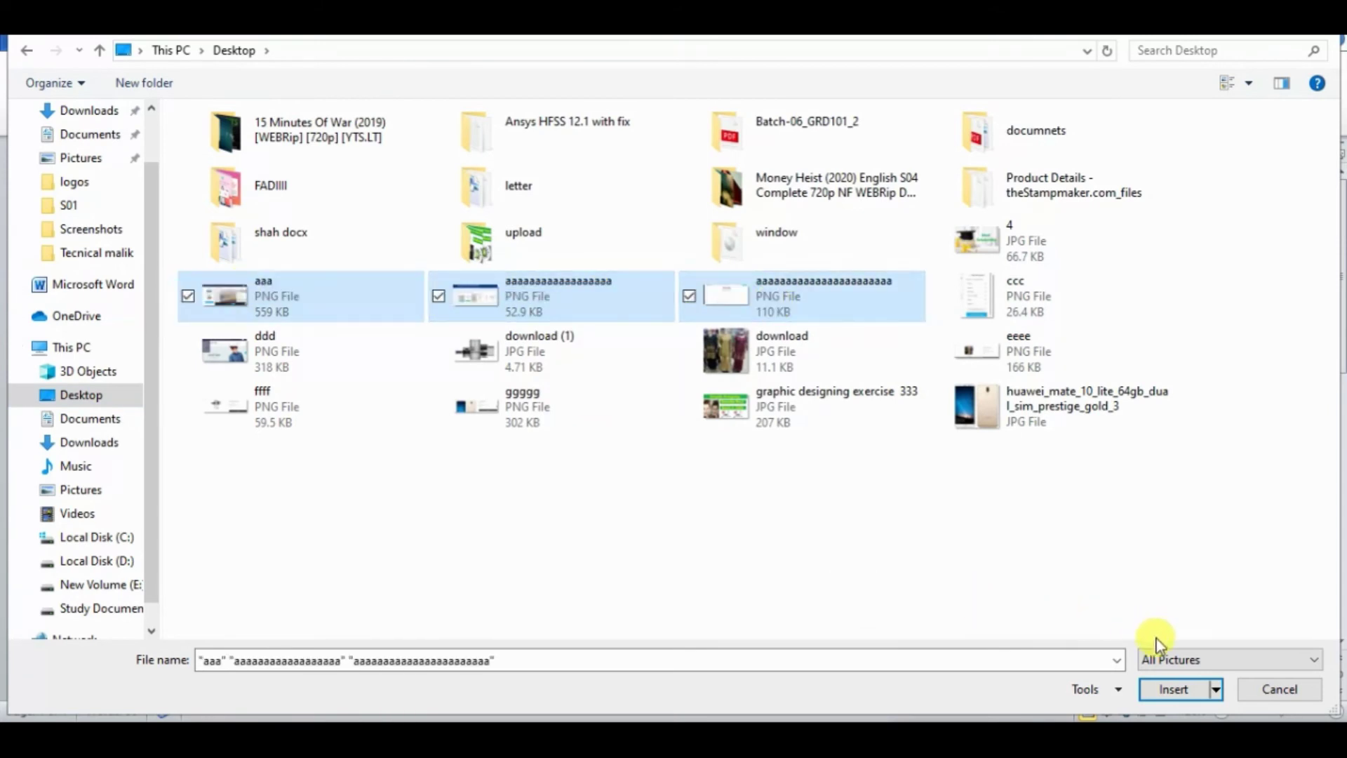
{"action": "left_click", "coordinate": [1154, 686]}
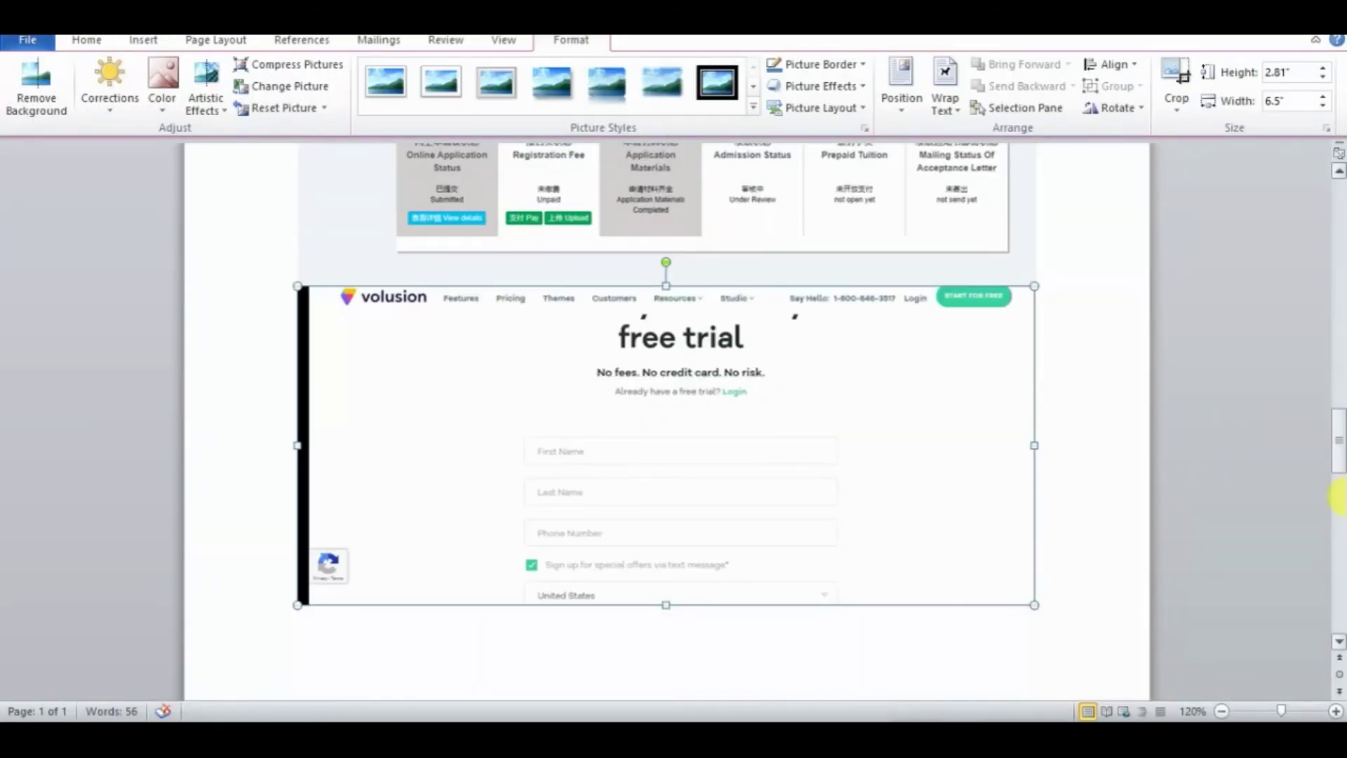
- Delete the admission-status picture and move the free-trial sign-up shot above the storefront one
{"action": "left_click_drag", "start_coordinate": [1337, 463], "coordinate": [1336, 330]}
{"action": "left_click", "coordinate": [804, 449]}
{"action": "key", "text": "Delete"}
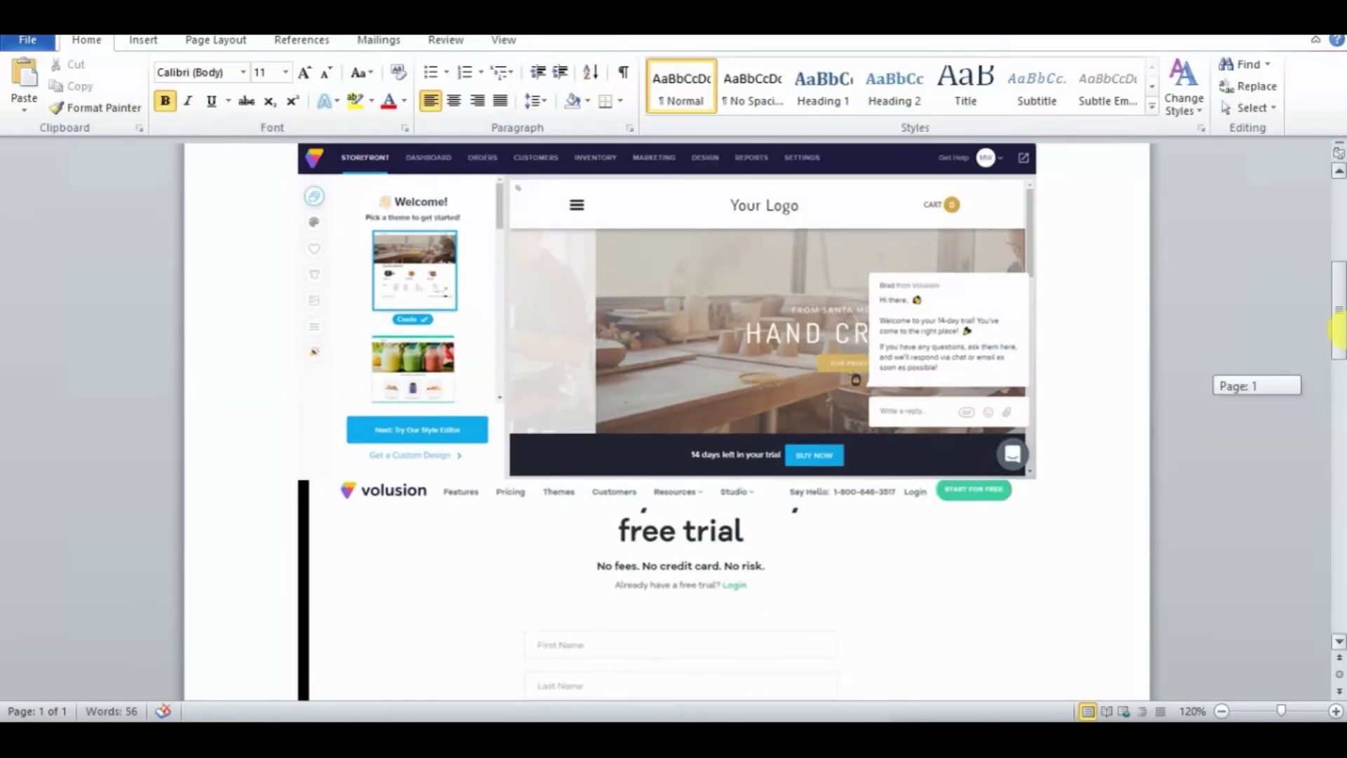
{"action": "left_click", "coordinate": [824, 586]}
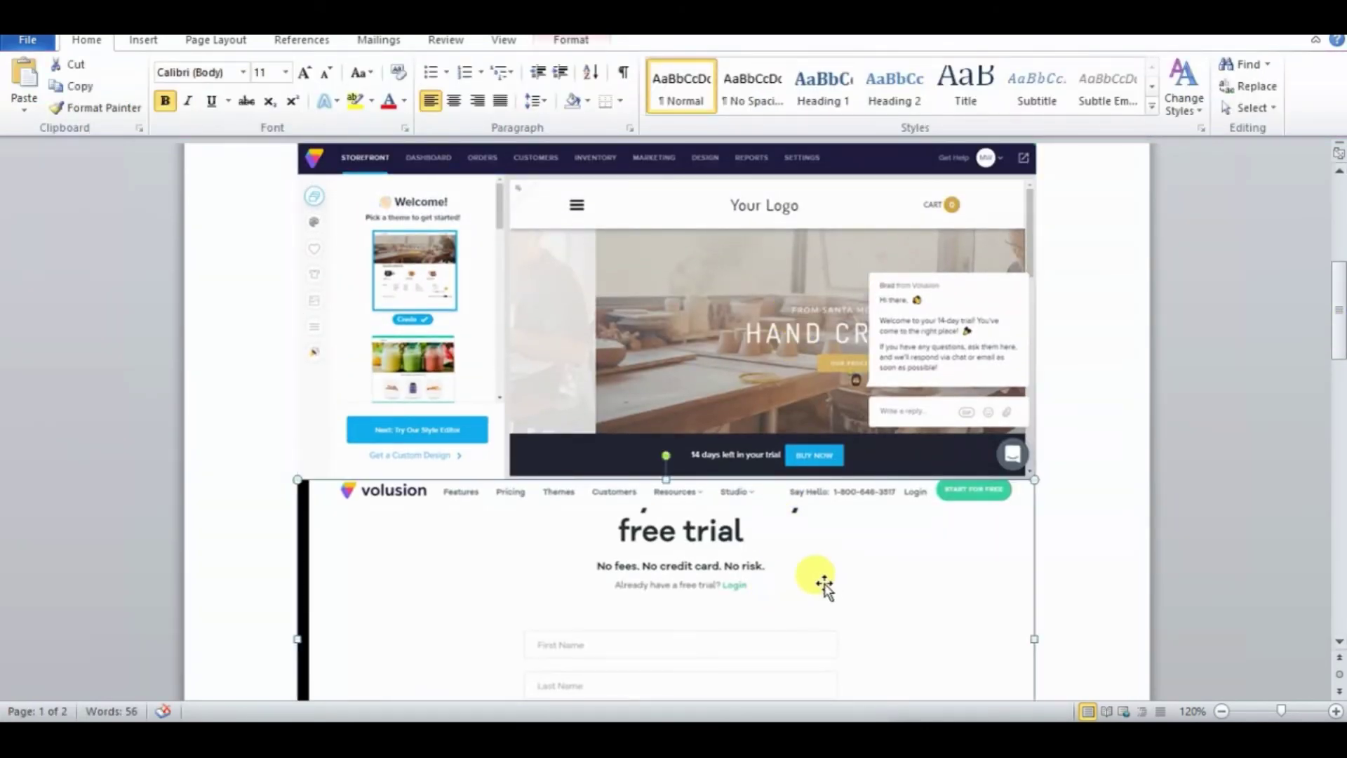
{"action": "left_click_drag", "start_coordinate": [824, 586], "coordinate": [851, 355]}
{"action": "left_click_drag", "start_coordinate": [1336, 309], "coordinate": [1337, 418]}
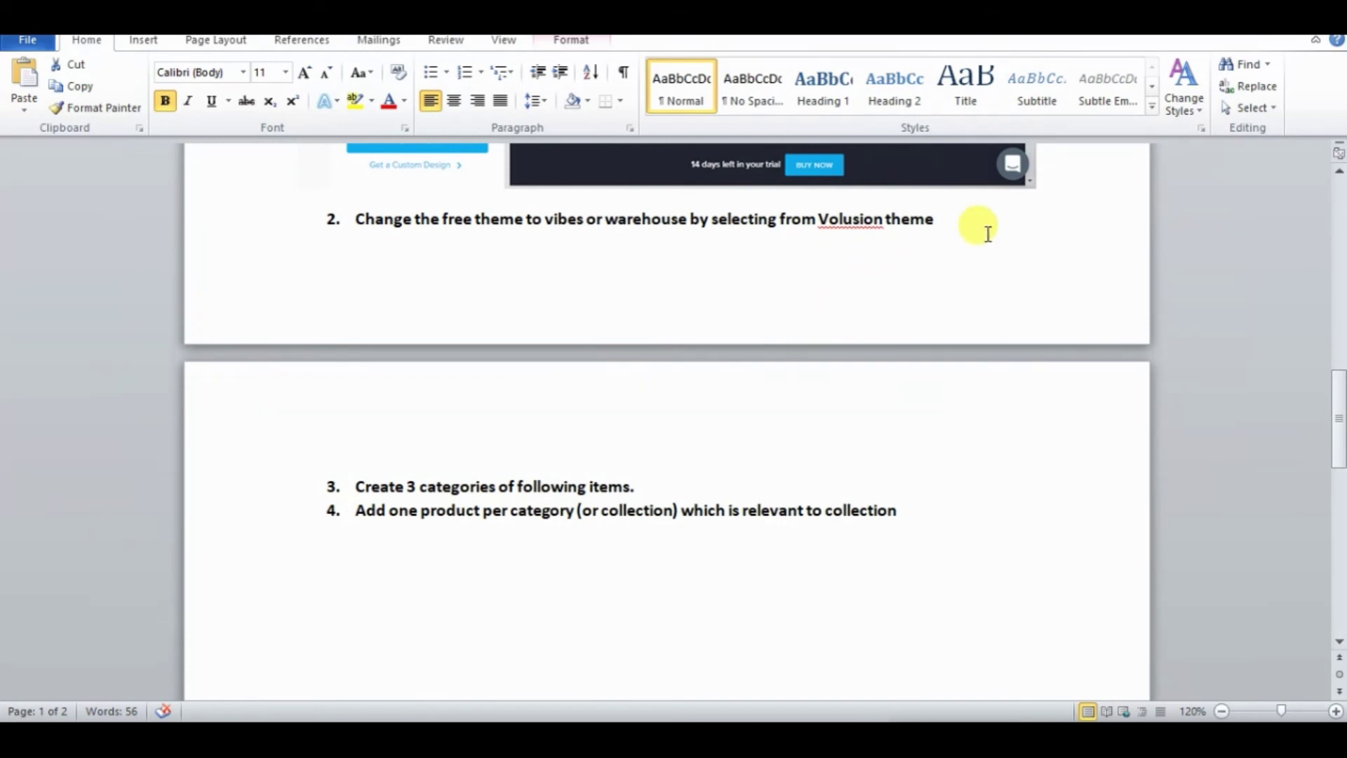
- Add a new item 3 before 'Create 3 categories' and insert the ccc and ddd screenshots into it
{"action": "left_click", "coordinate": [355, 487]}
{"action": "key", "text": "Return"}
{"action": "left_click", "coordinate": [144, 40]}
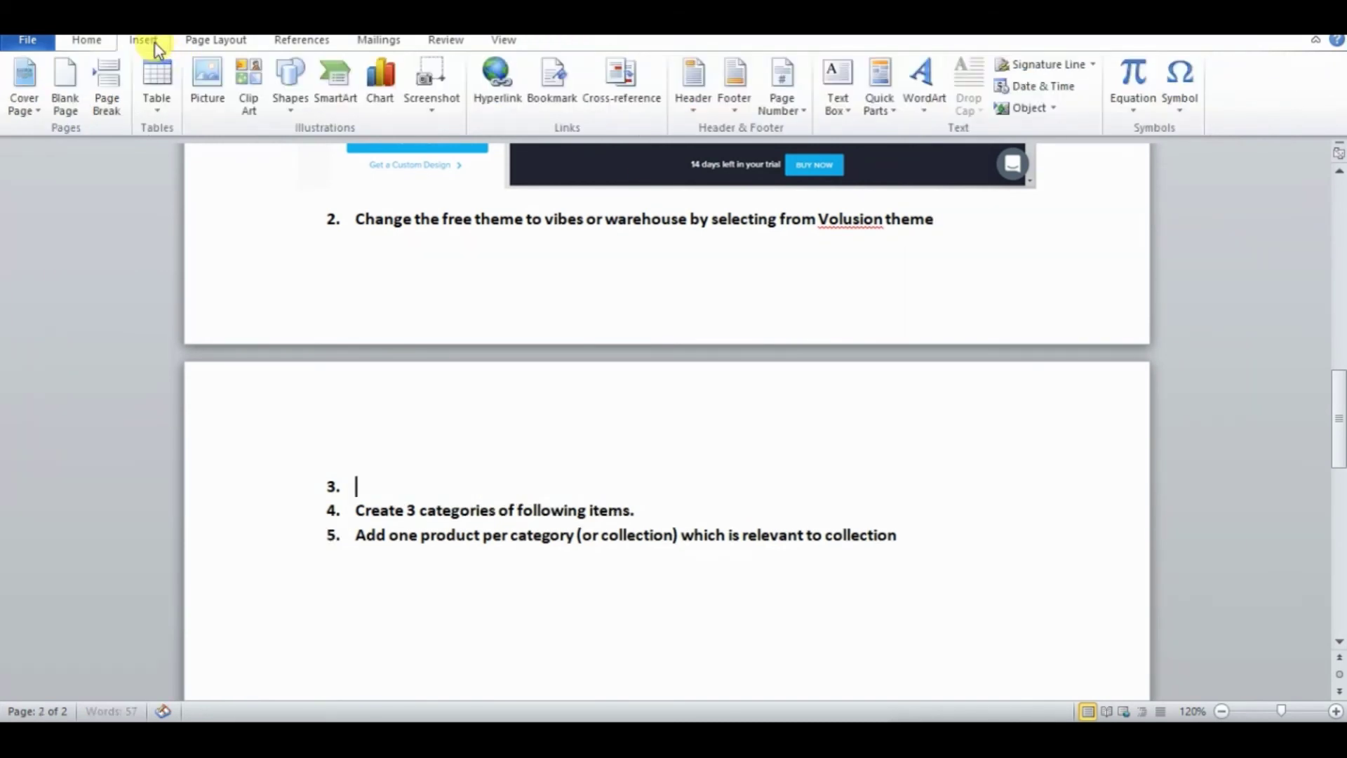
{"action": "left_click", "coordinate": [210, 83]}
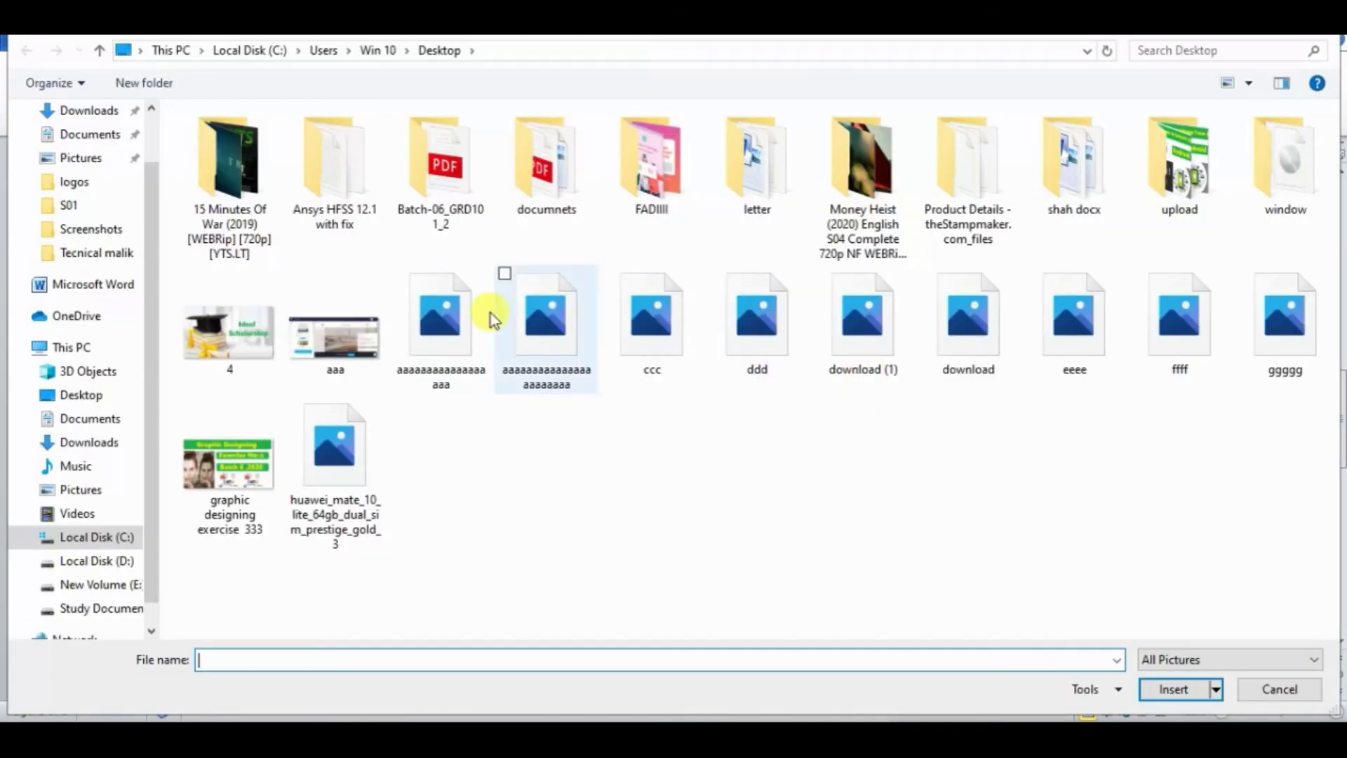
{"action": "left_click_drag", "start_coordinate": [634, 390], "coordinate": [764, 371]}
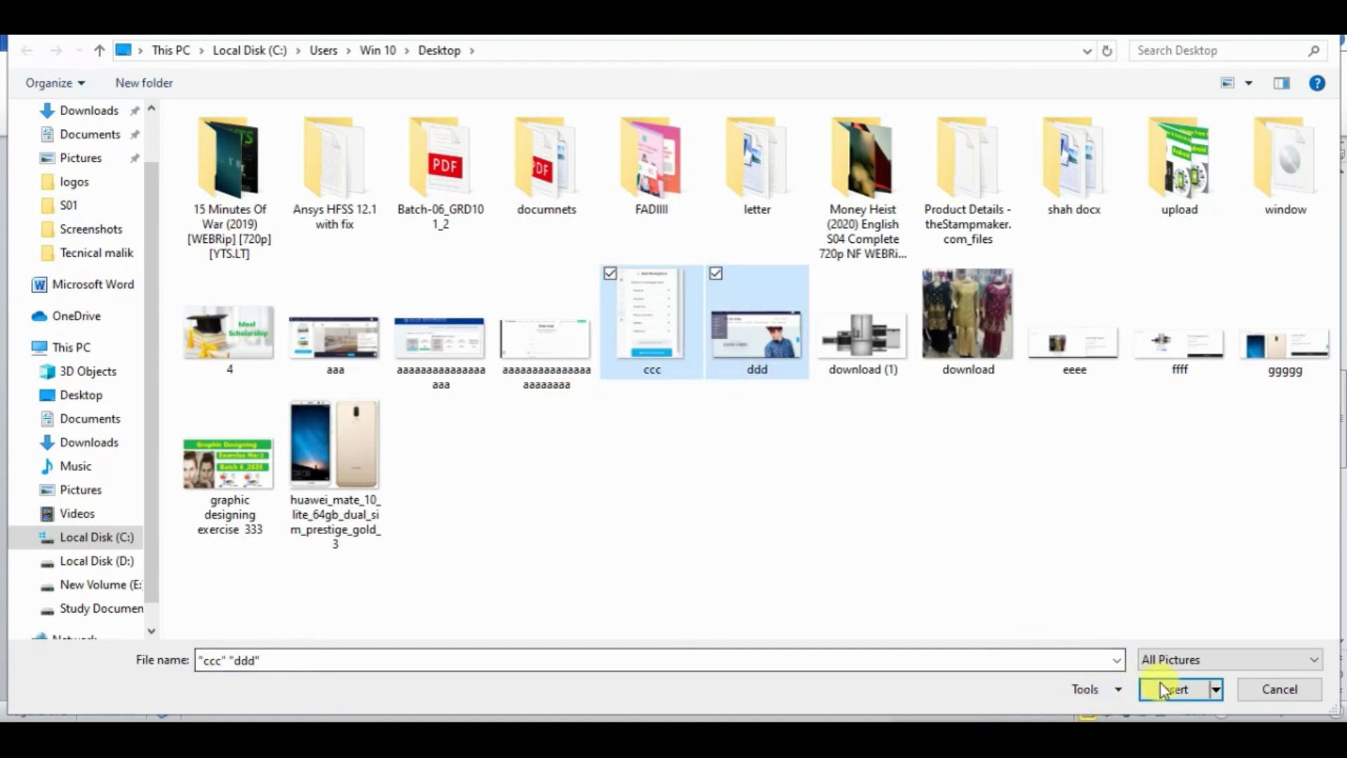
{"action": "left_click", "coordinate": [1165, 689]}
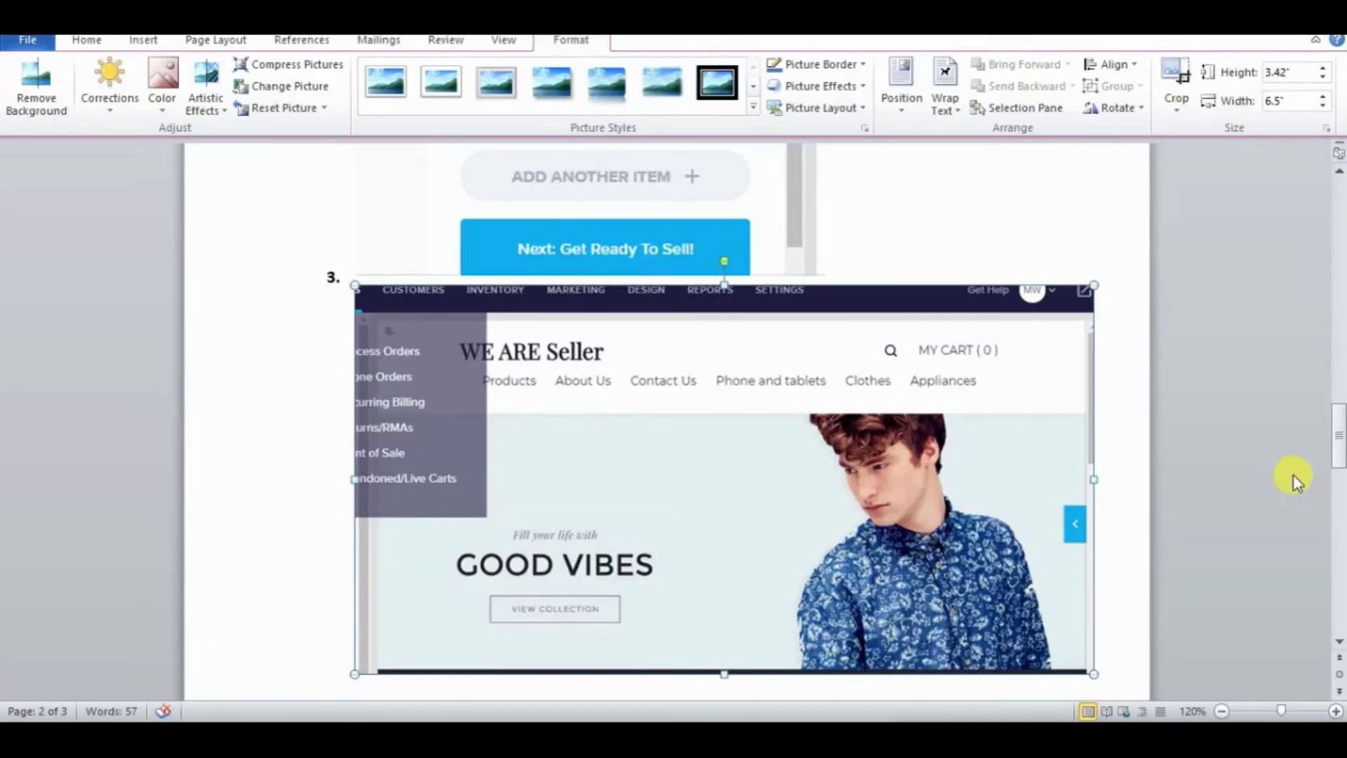
{"action": "left_click_drag", "start_coordinate": [1338, 449], "coordinate": [1340, 319]}
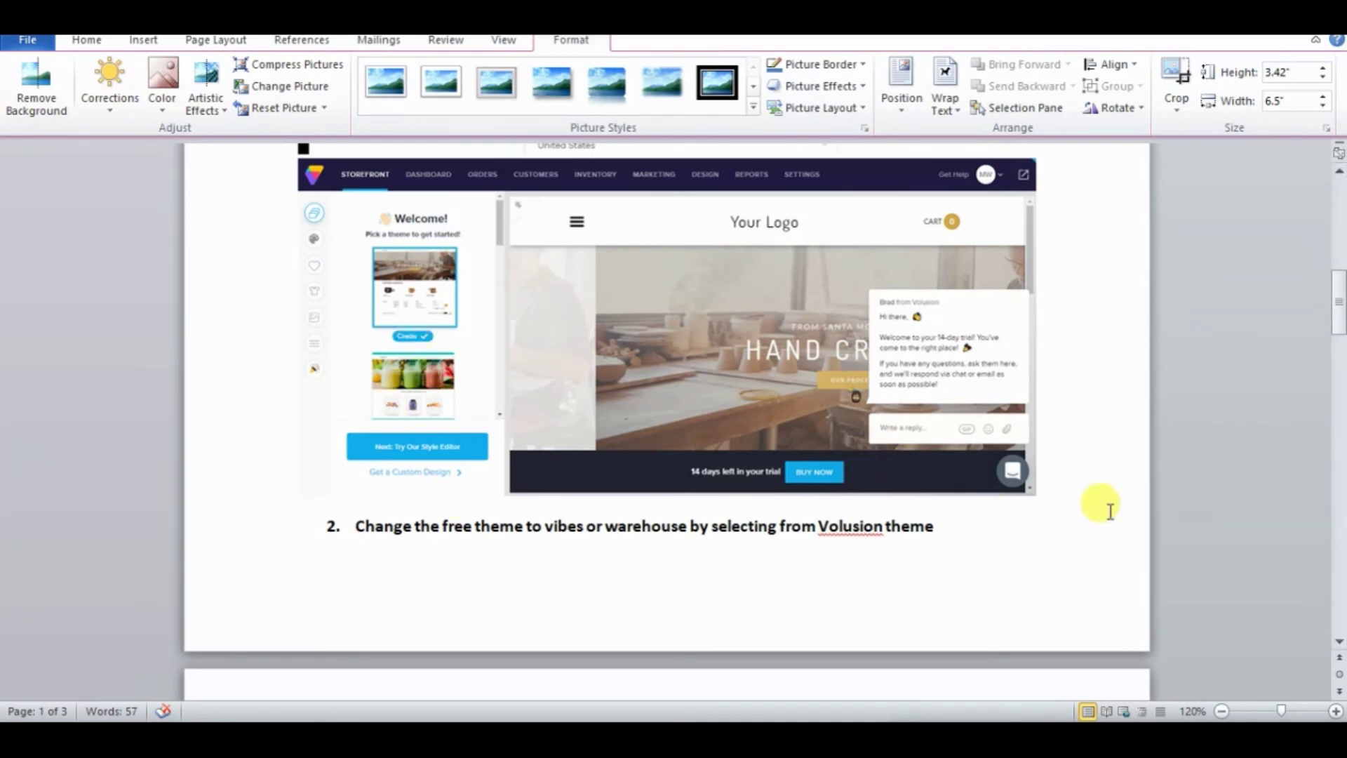
{"action": "left_click_drag", "start_coordinate": [1340, 329], "coordinate": [1340, 491]}
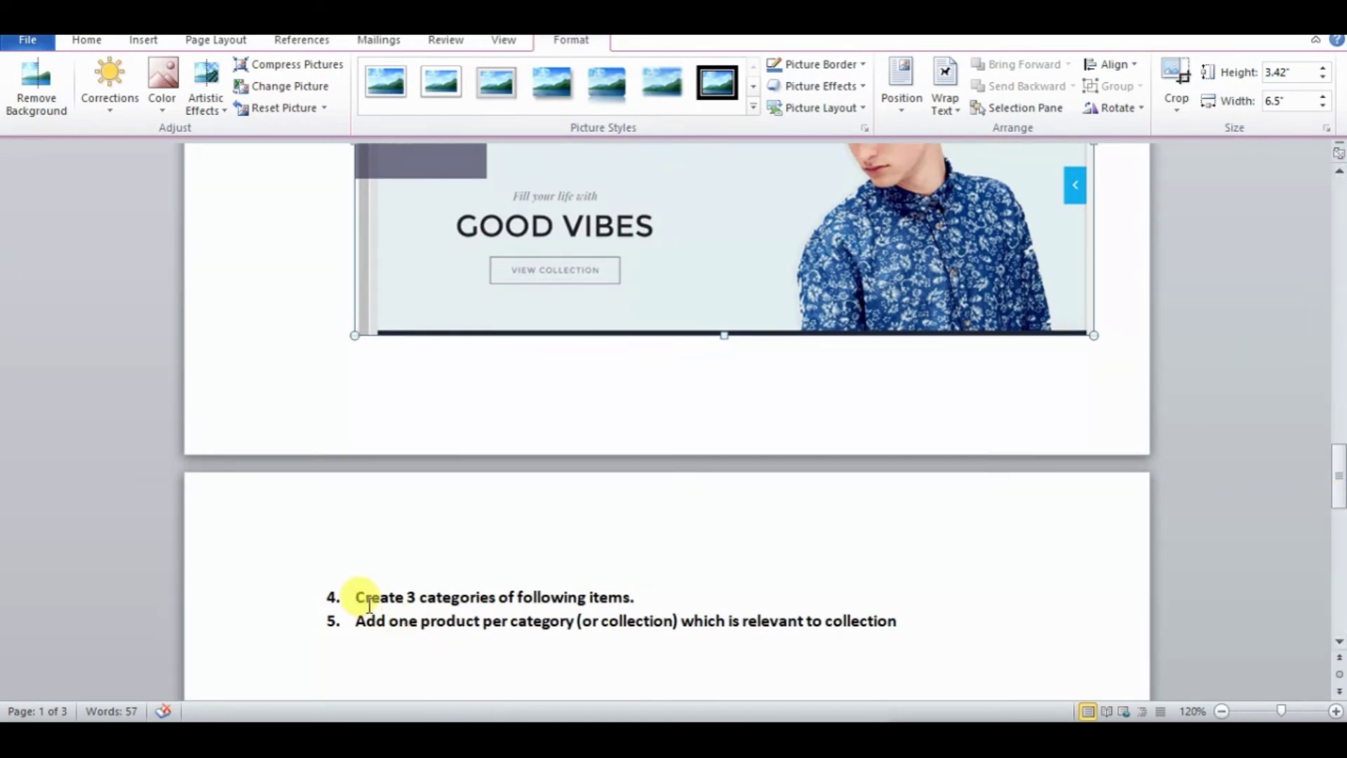
- Move 'Create 3 categories of following items.' up to item 3 after item 2, then open the picture chooser
{"action": "left_click_drag", "start_coordinate": [357, 596], "coordinate": [634, 580]}
{"action": "key", "text": "ctrl+c"}
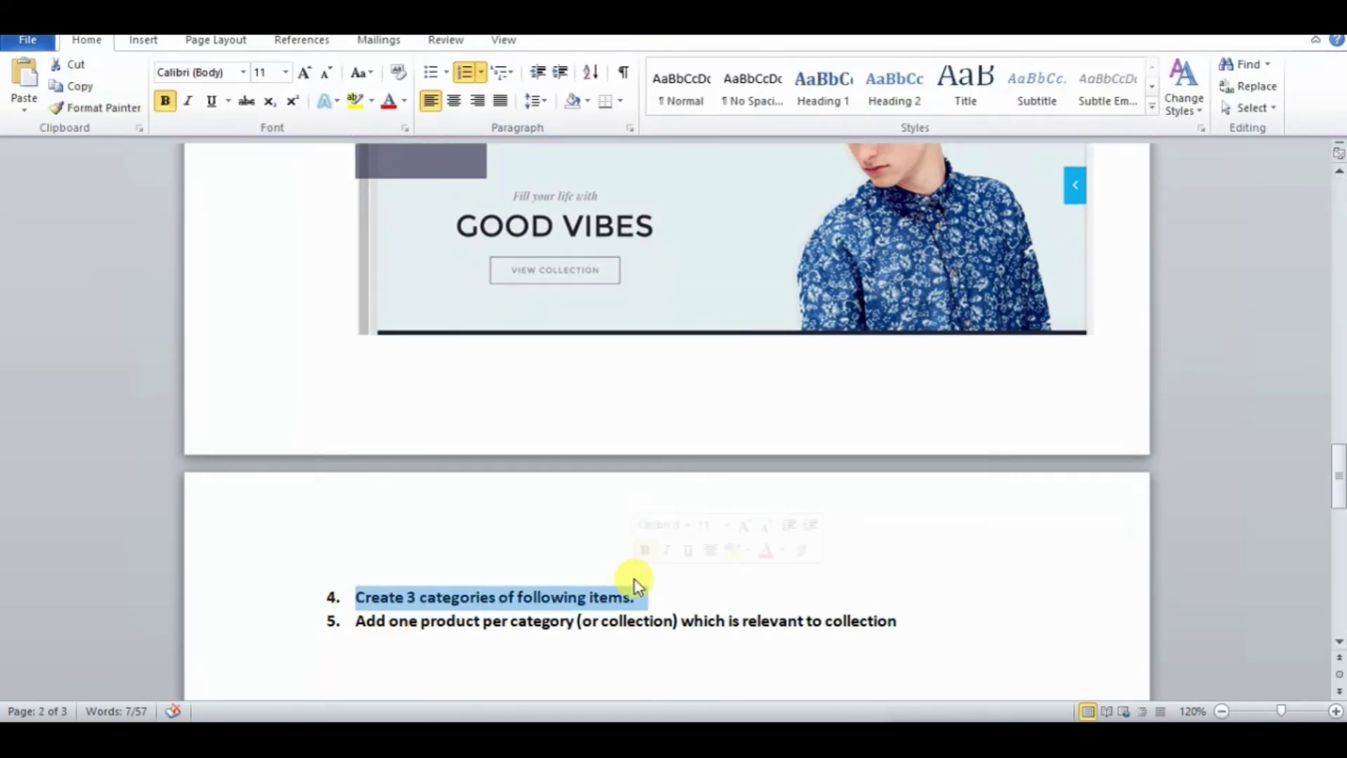
{"action": "key", "text": "ctrl+shift+b"}
{"action": "left_click_drag", "start_coordinate": [1339, 500], "coordinate": [1338, 344]}
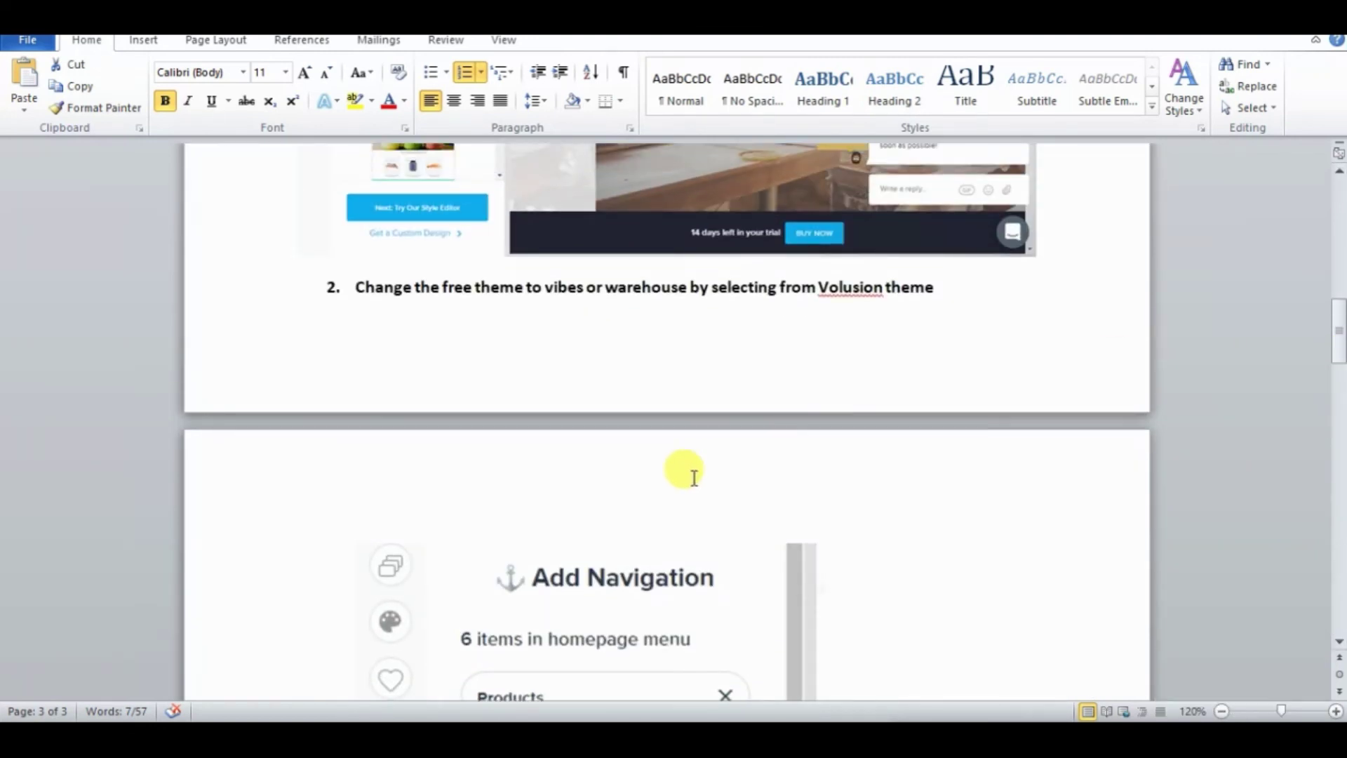
{"action": "left_click", "coordinate": [954, 330]}
{"action": "key", "text": "ctrl+z"}
{"action": "key", "text": "ctrl+v"}
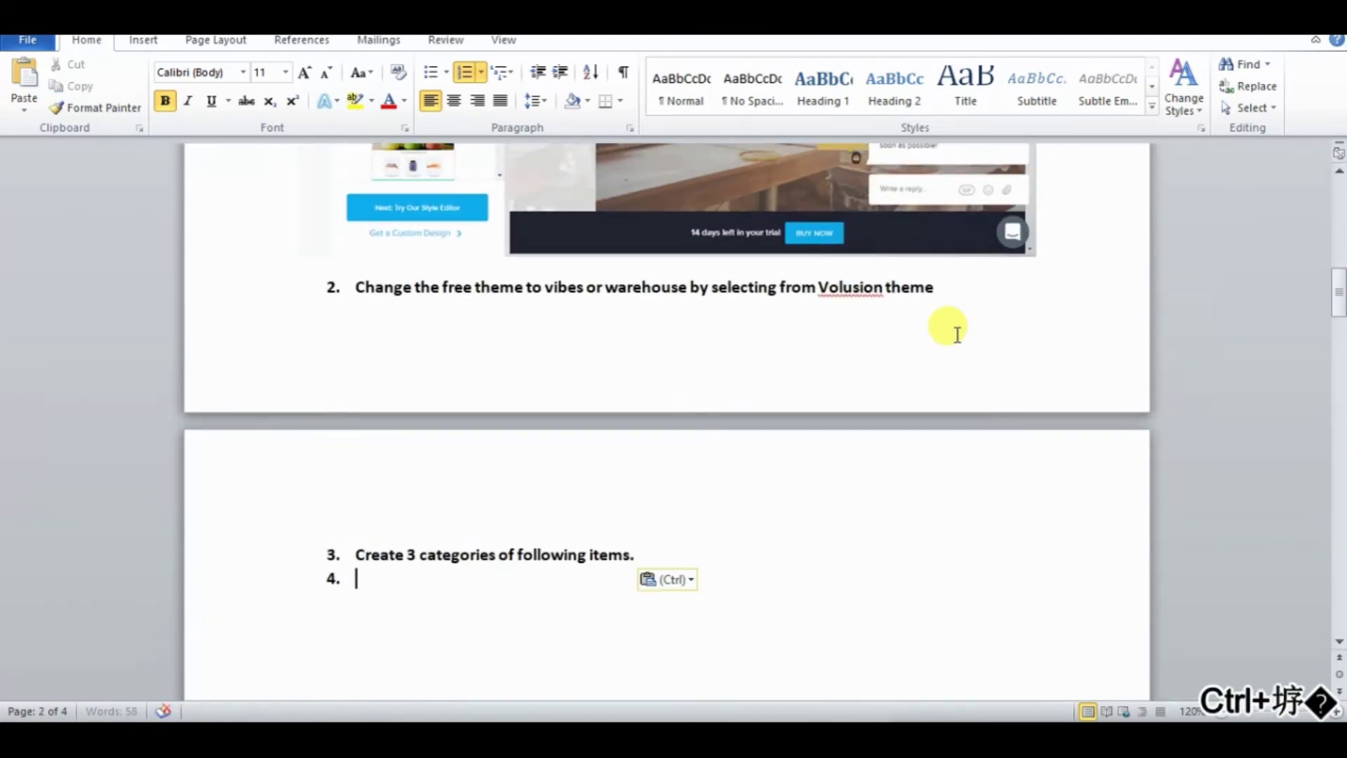
{"action": "key", "text": "BackSpace"}
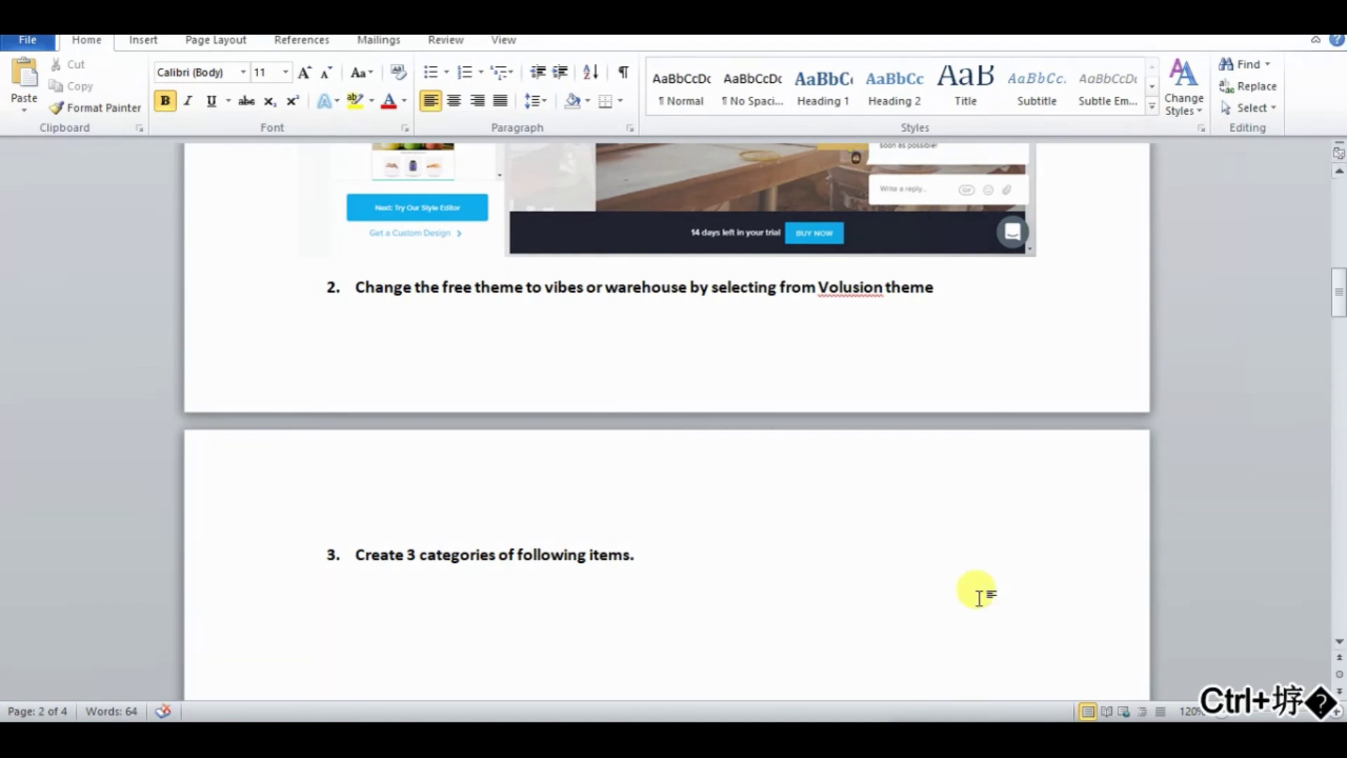
{"action": "left_click", "coordinate": [143, 40]}
{"action": "left_click", "coordinate": [196, 82]}
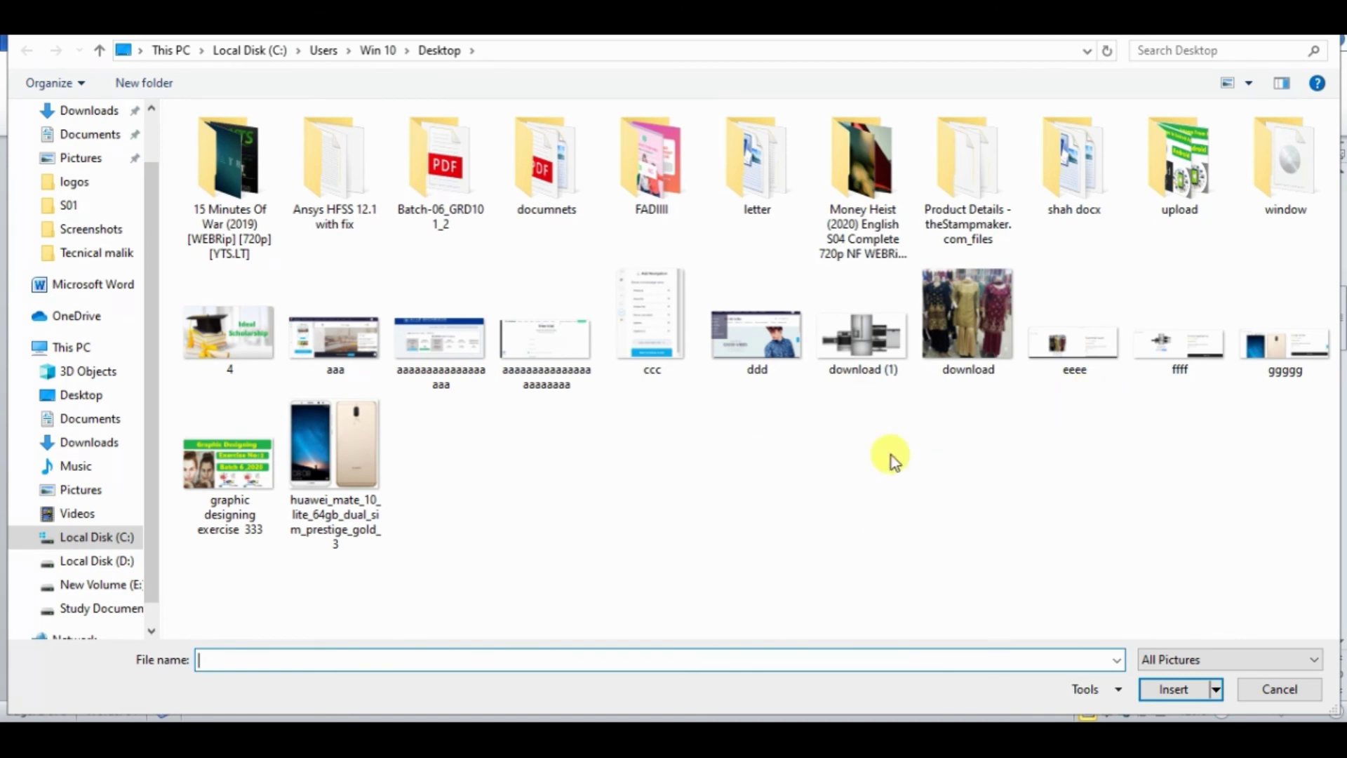
- Insert the ddd, eeee and ffff product screenshots into the document
{"action": "key", "text": "alt+q"}
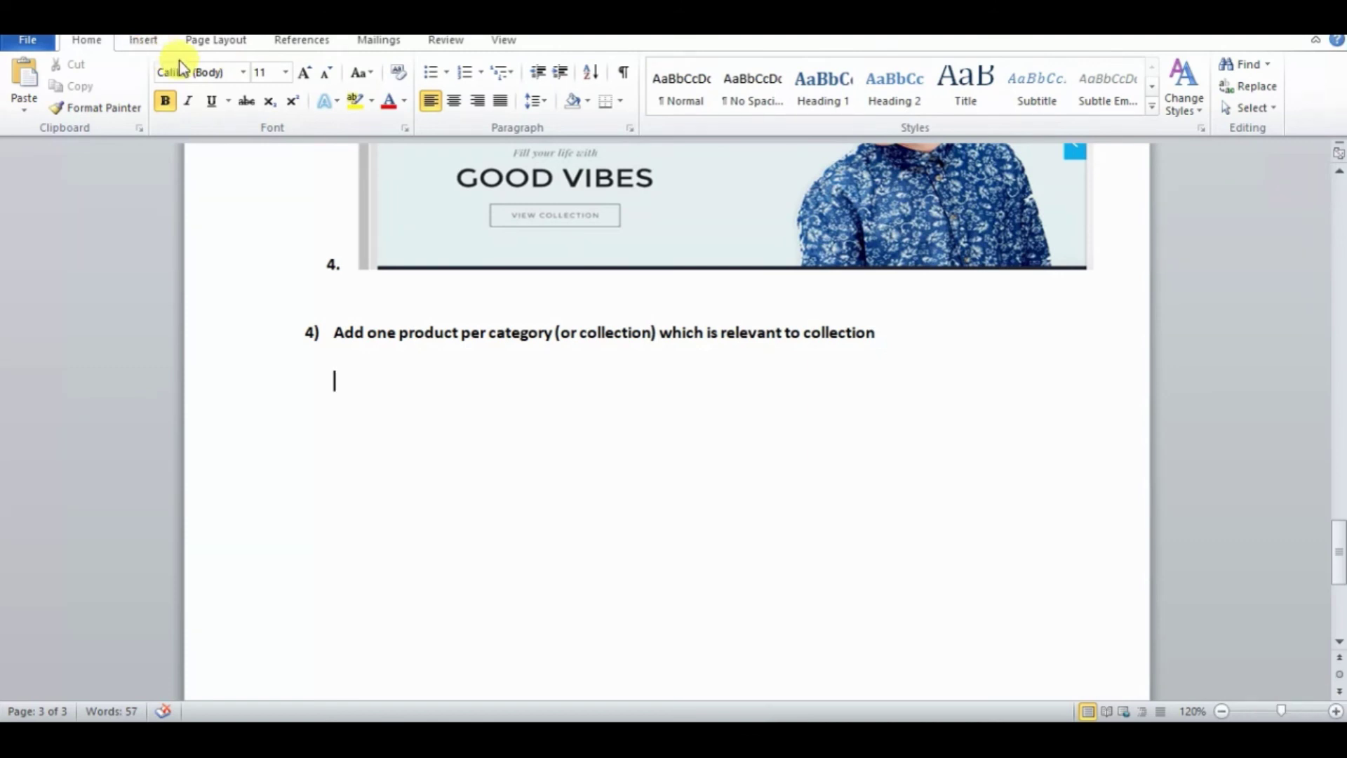
{"action": "left_click", "coordinate": [147, 41]}
{"action": "left_click", "coordinate": [214, 90]}
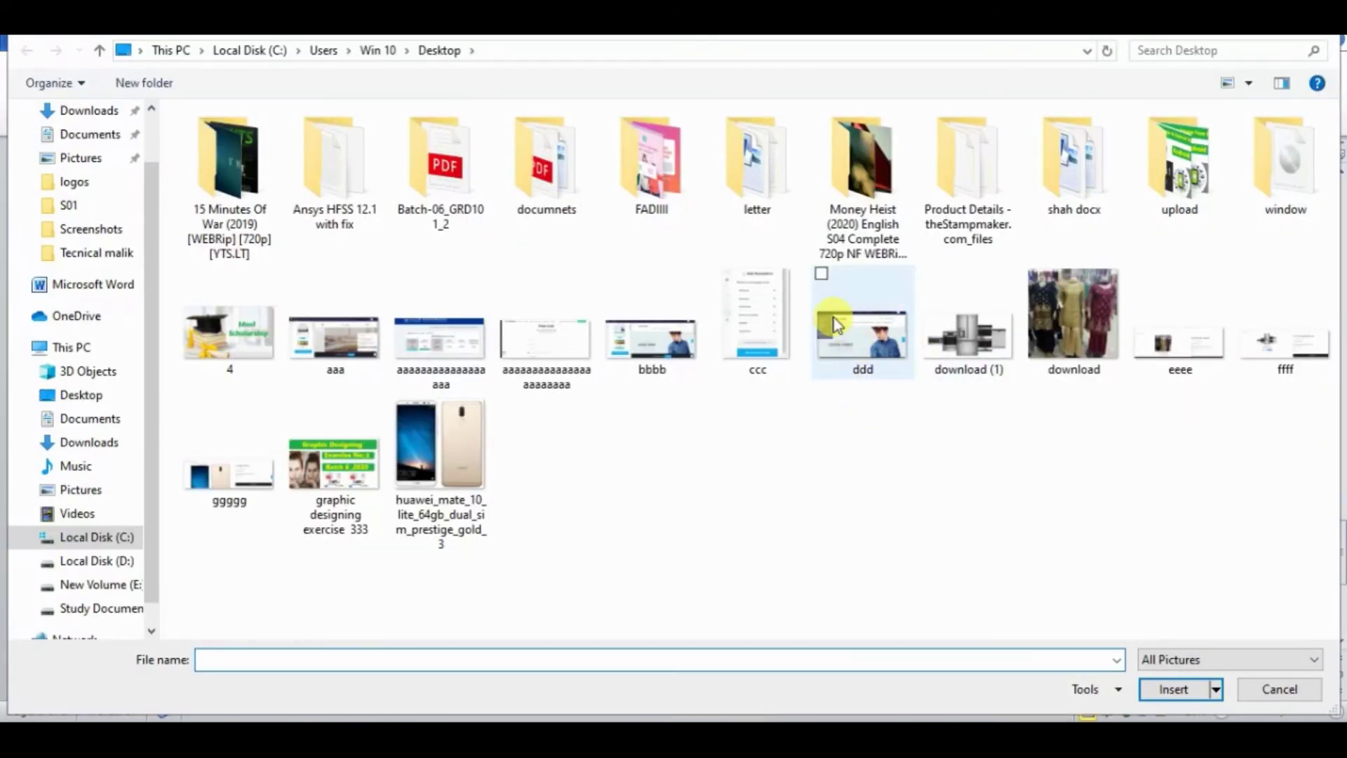
{"action": "left_click", "coordinate": [822, 273]}
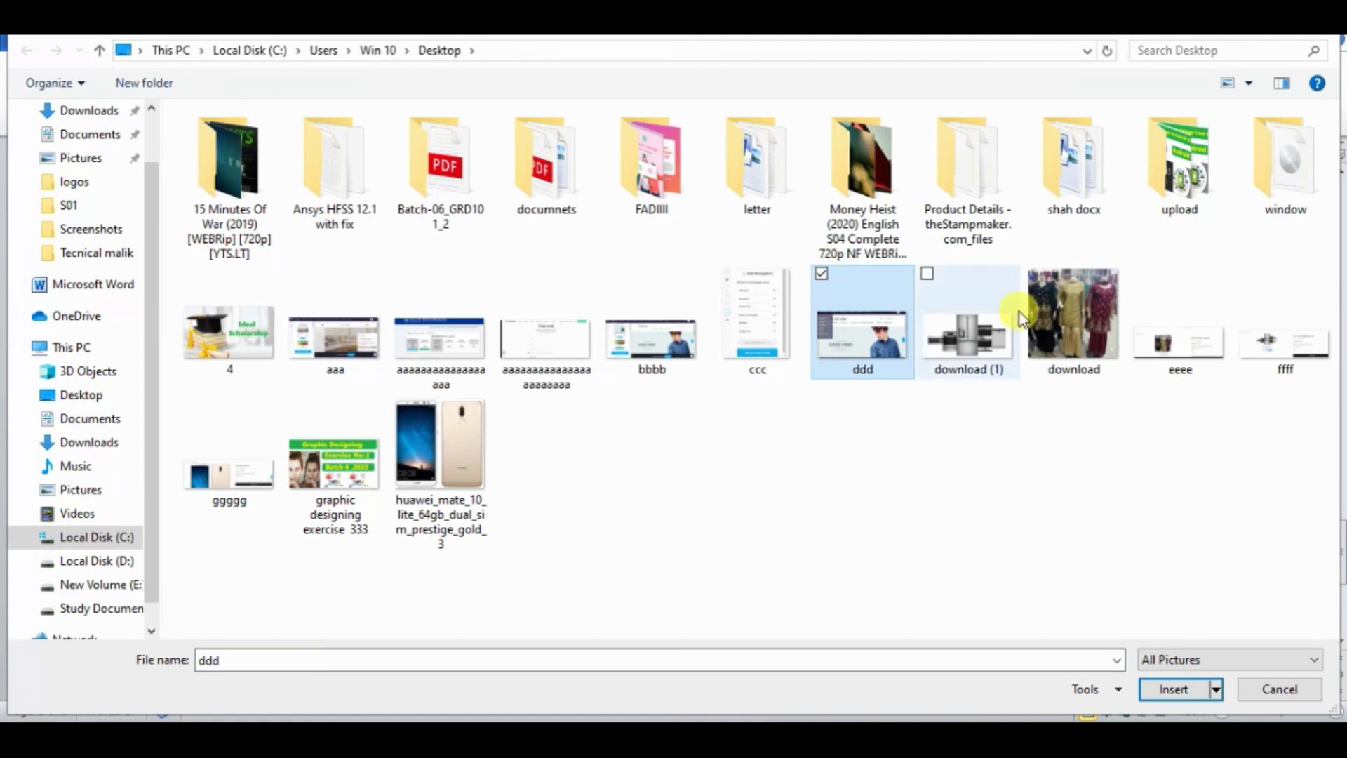
{"action": "left_click", "coordinate": [1137, 272]}
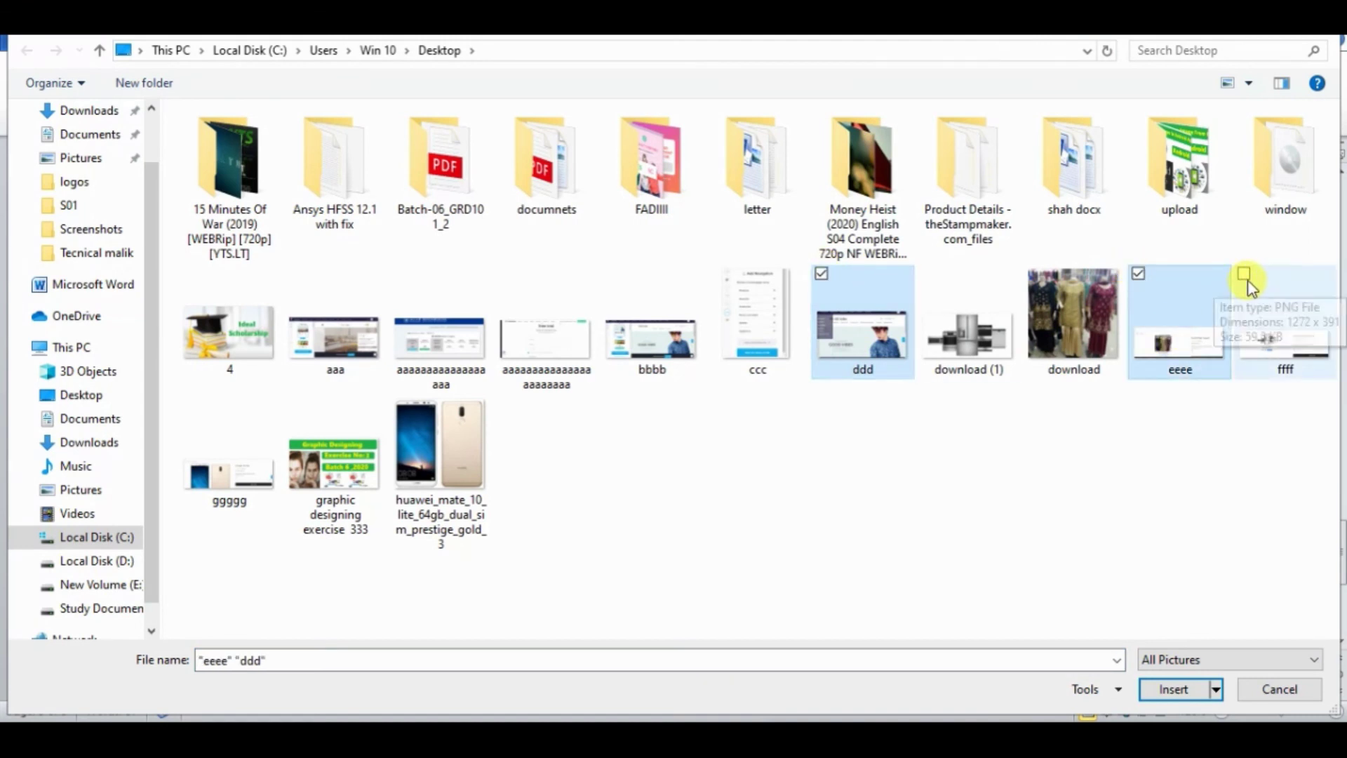
{"action": "left_click", "coordinate": [1247, 283]}
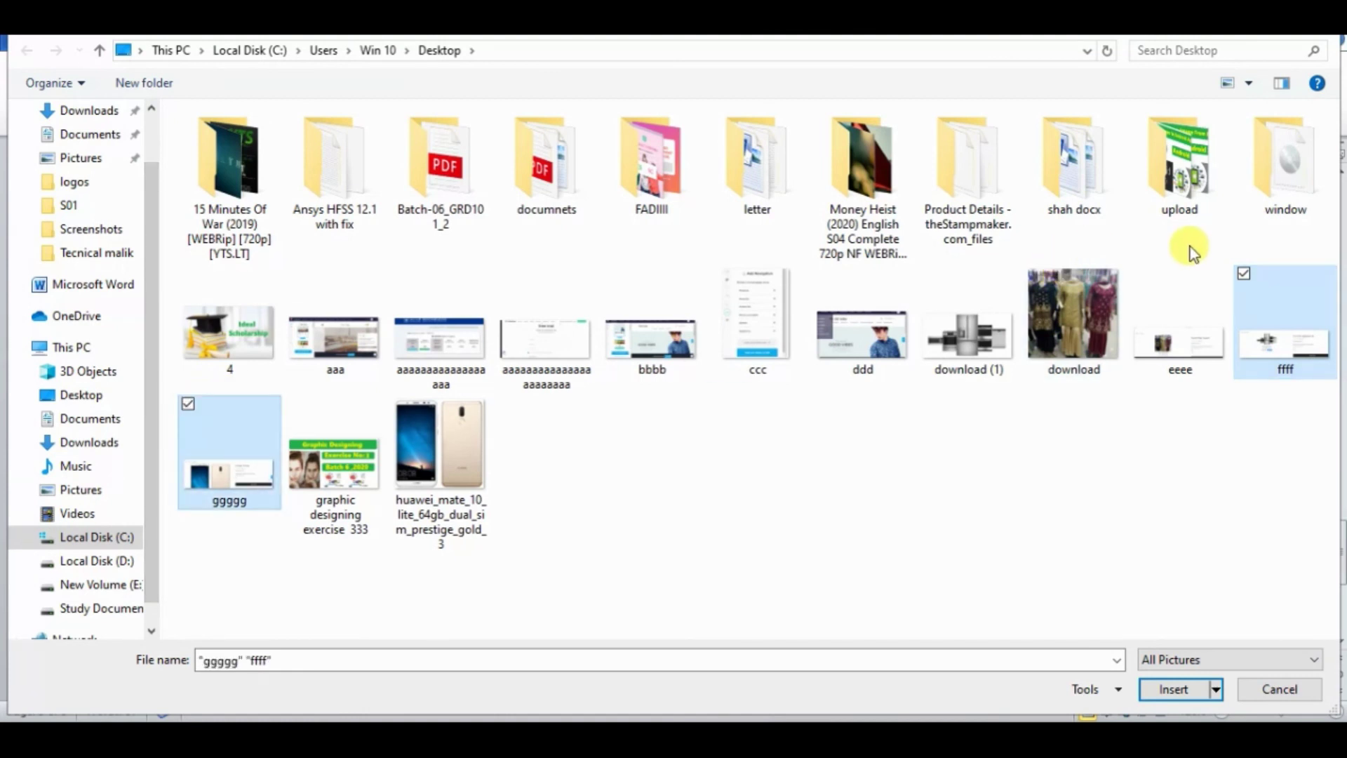
{"action": "left_click", "coordinate": [1142, 275]}
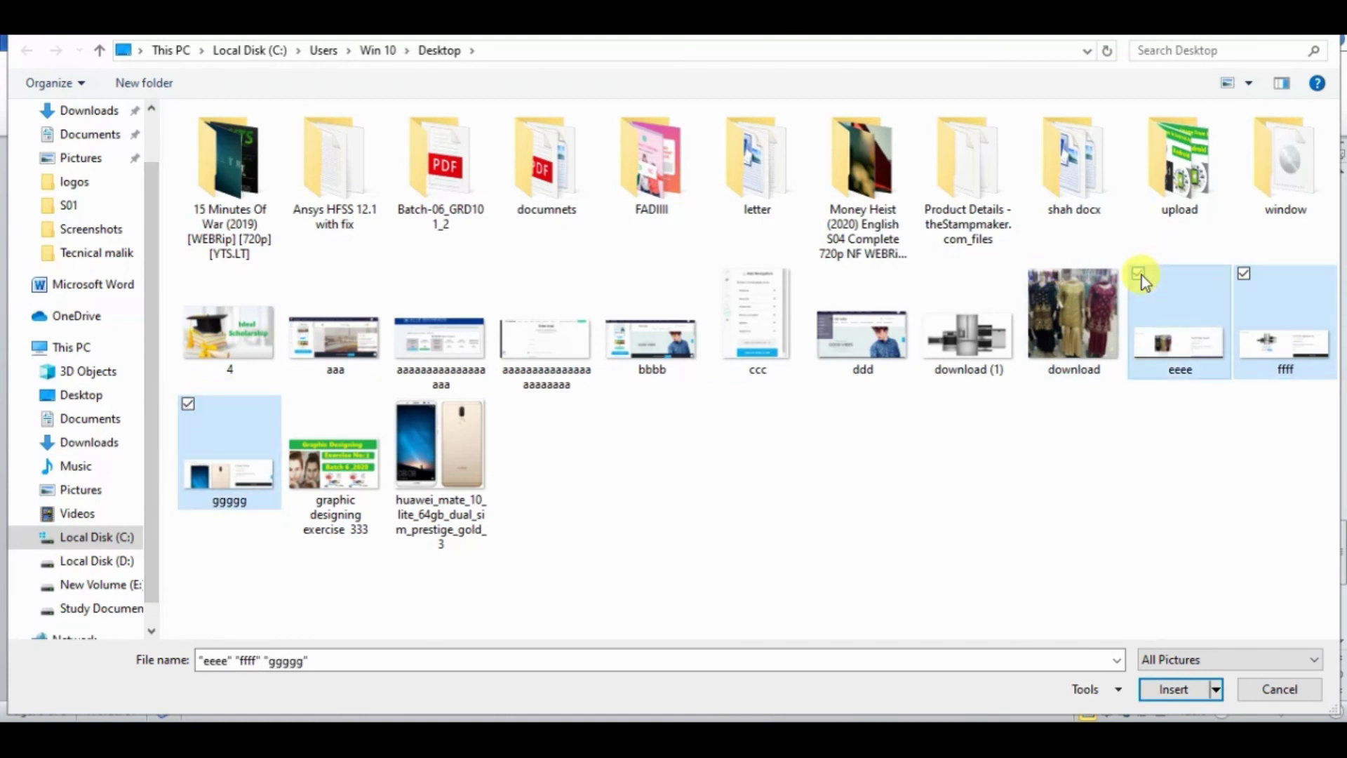
{"action": "left_click", "coordinate": [822, 274]}
{"action": "left_click", "coordinate": [1186, 695]}
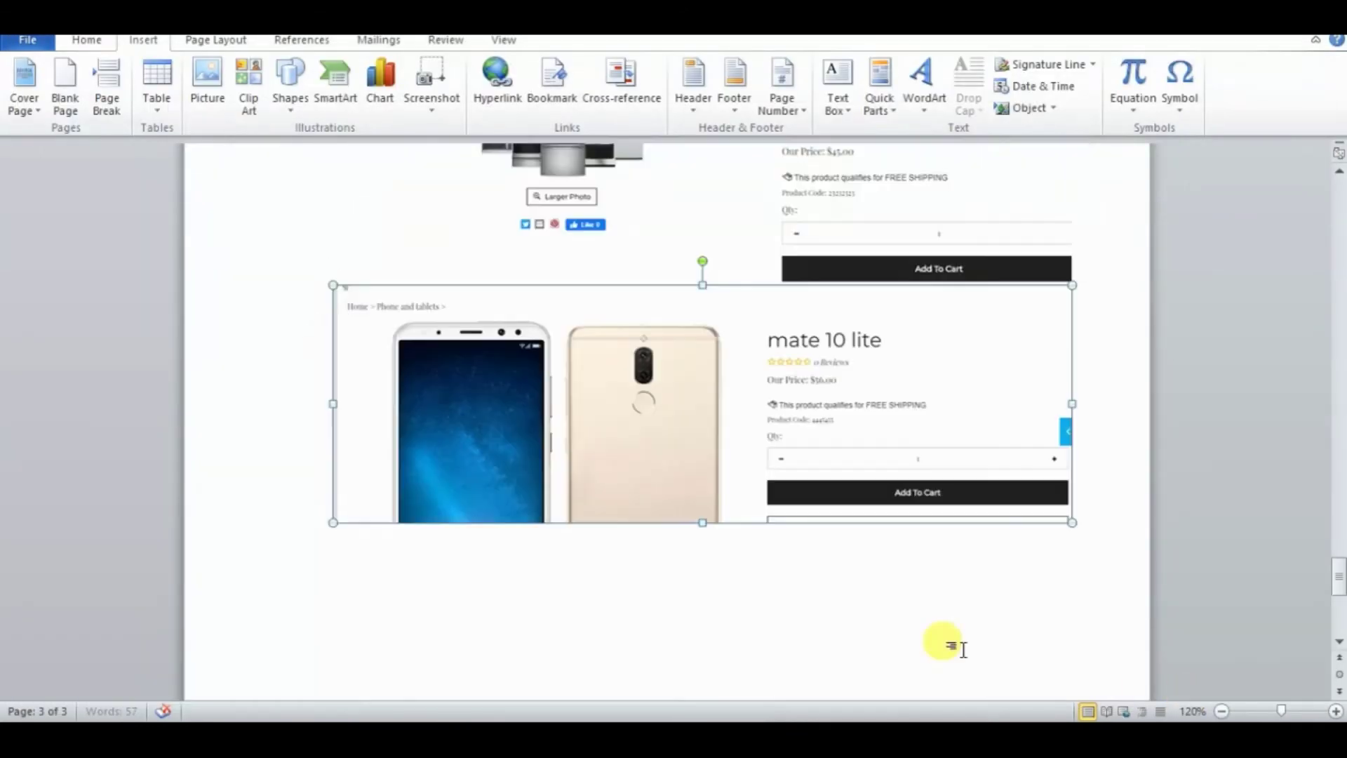
- Delete the extra GOOD VIBES screenshot and move the Summer lawn and product screenshots under item 4
{"action": "left_click_drag", "start_coordinate": [1338, 577], "coordinate": [1338, 479]}
{"action": "left_click", "coordinate": [684, 326]}
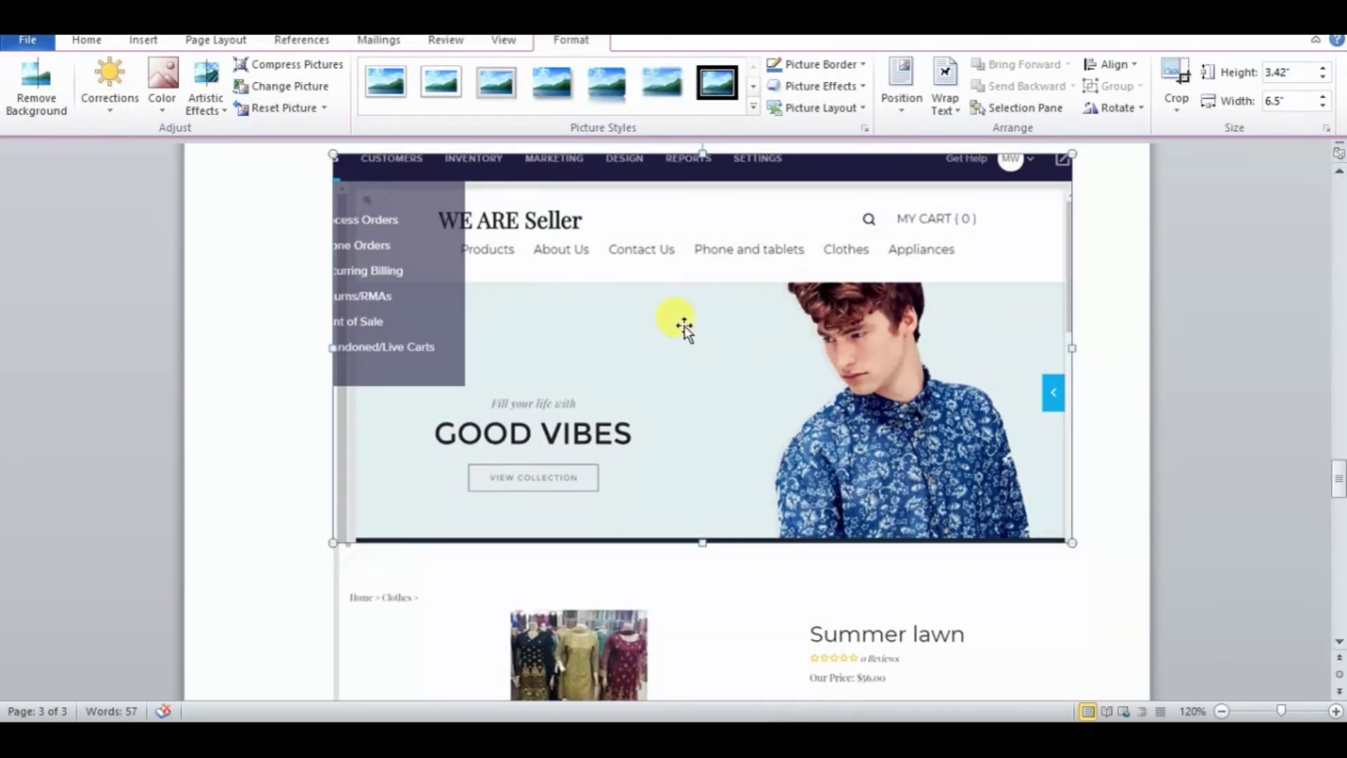
{"action": "key", "text": "Delete"}
{"action": "mouse_move", "coordinate": [1337, 537]}
{"action": "left_mouse_down"}
{"action": "mouse_move", "coordinate": [1335, 451]}
{"action": "mouse_move", "coordinate": [1339, 539]}
{"action": "left_mouse_up"}
{"action": "left_click", "coordinate": [722, 442]}
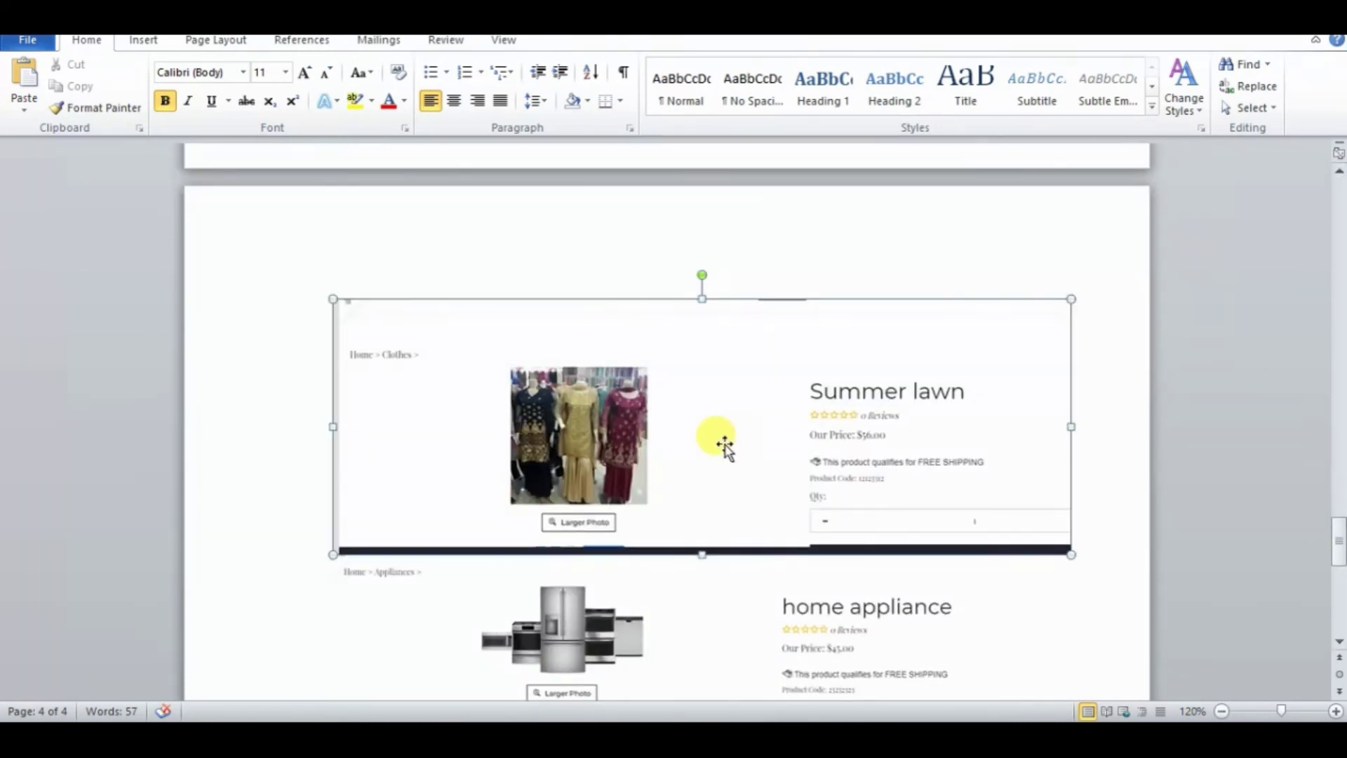
{"action": "left_click_drag", "start_coordinate": [722, 442], "coordinate": [701, 180]}
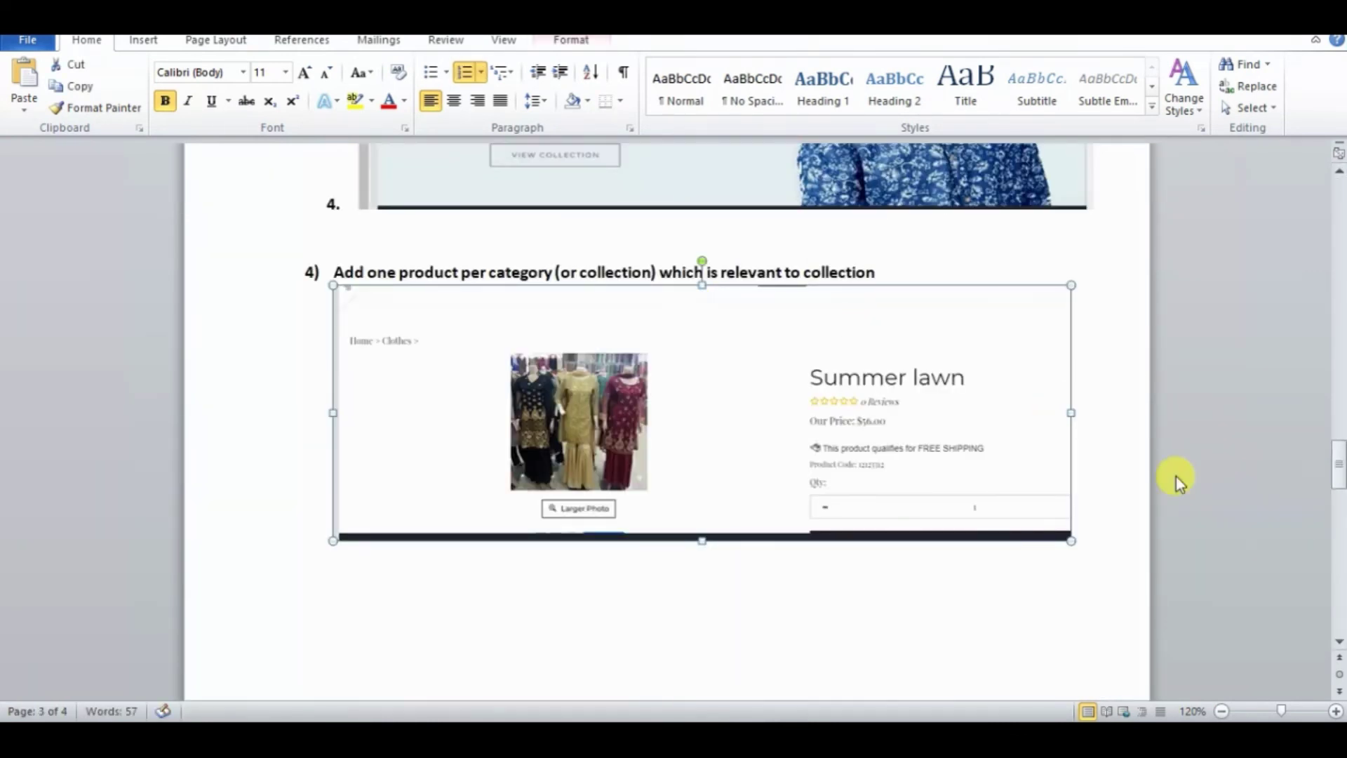
{"action": "left_click_drag", "start_coordinate": [1337, 467], "coordinate": [1337, 543]}
{"action": "left_click_drag", "start_coordinate": [738, 605], "coordinate": [715, 273]}
{"action": "left_click_drag", "start_coordinate": [1338, 453], "coordinate": [1335, 556]}
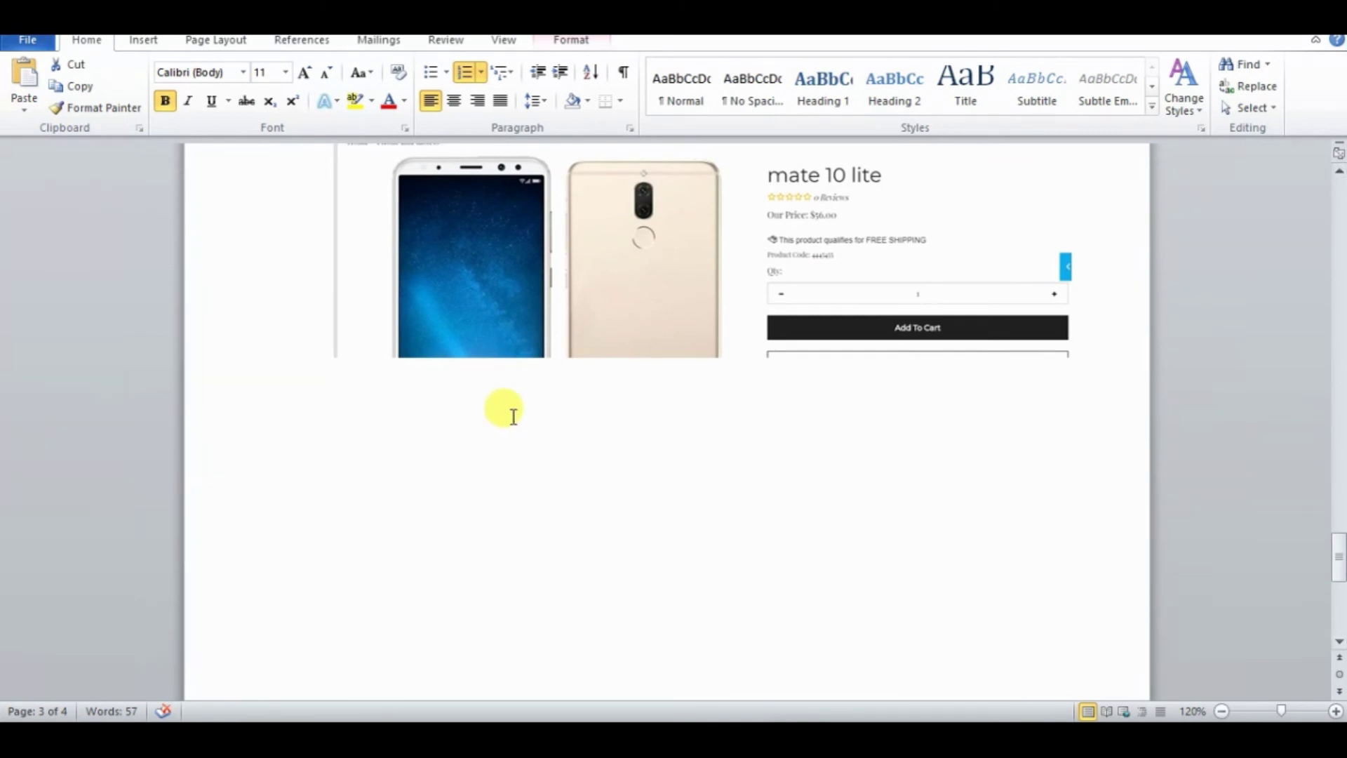
- Save the assignment on the Desktop as 'e commerce mangement Hands 3' and return to the LMS assignments page
{"action": "left_click", "coordinate": [27, 39]}
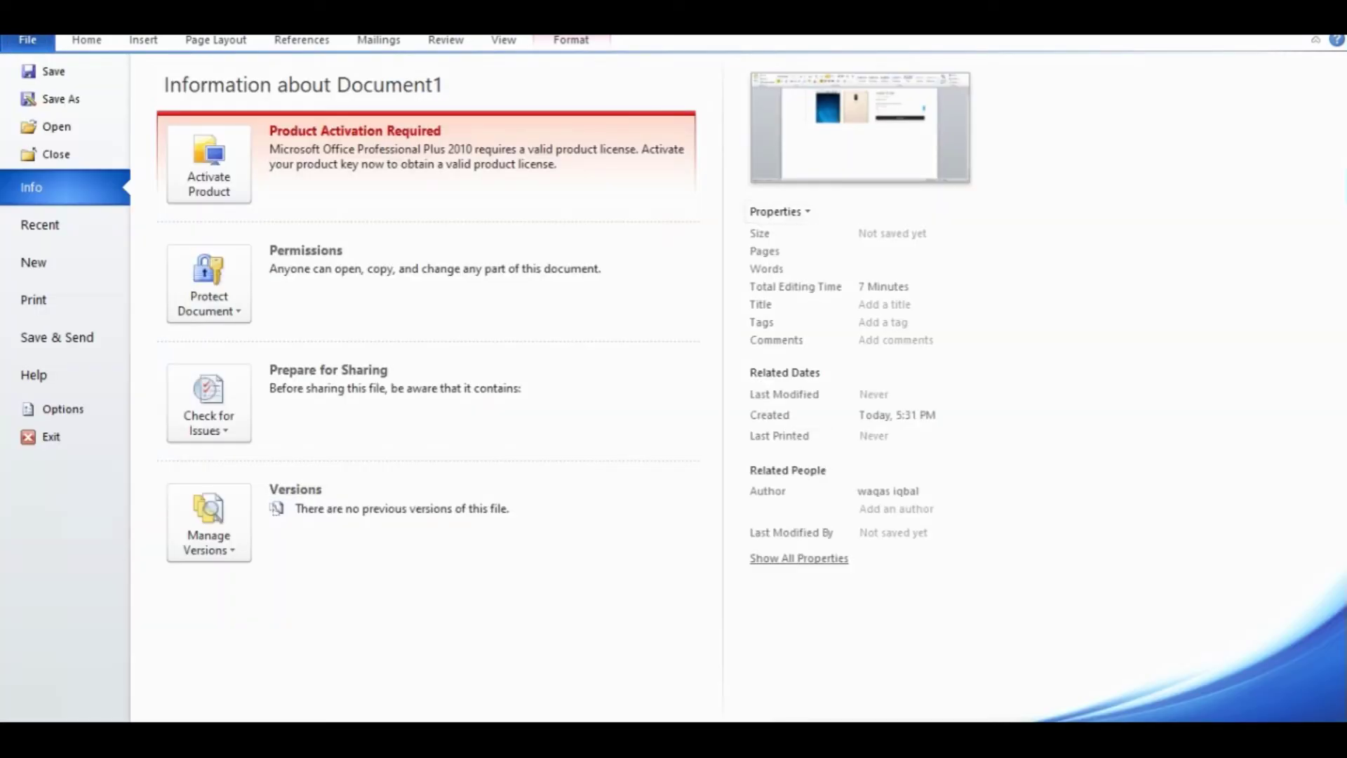
{"action": "key", "text": "Escape"}
{"action": "key", "text": "ctrl+s"}
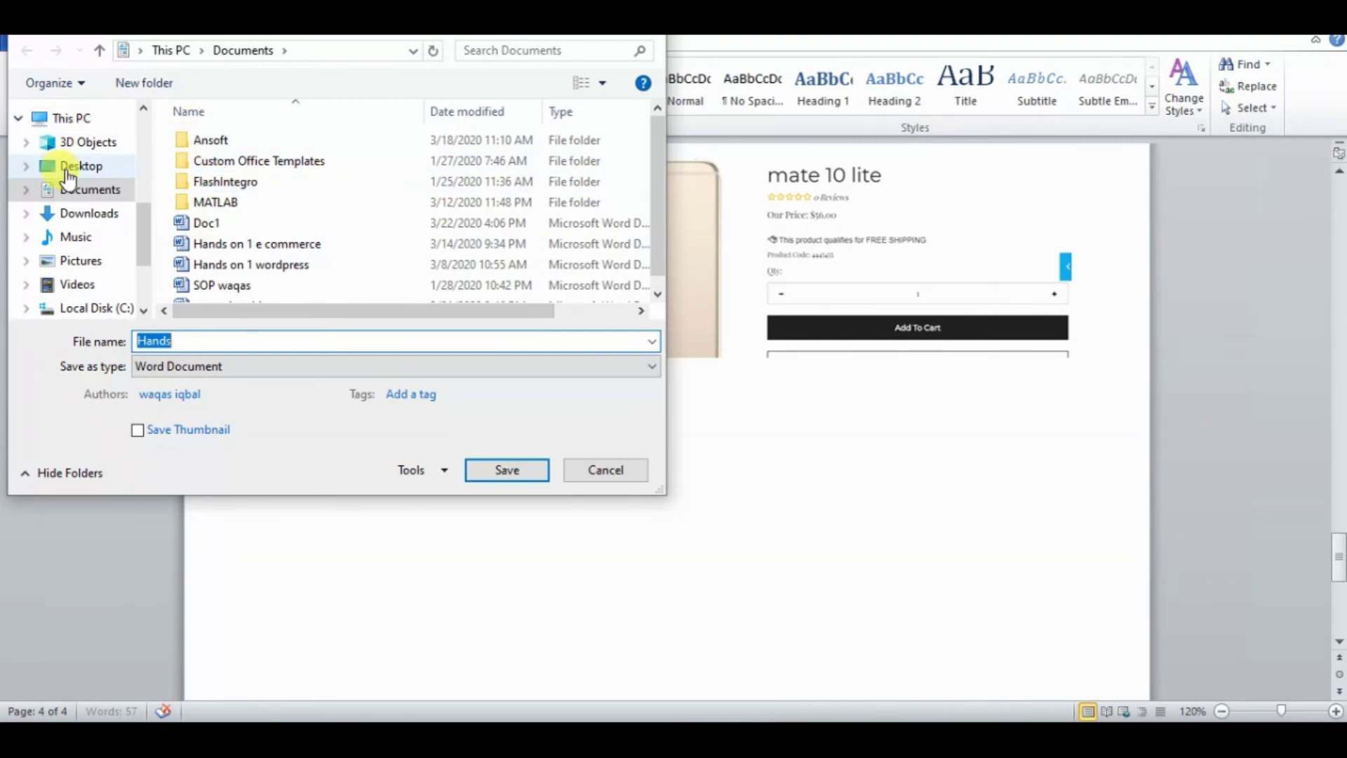
{"action": "left_click", "coordinate": [71, 166]}
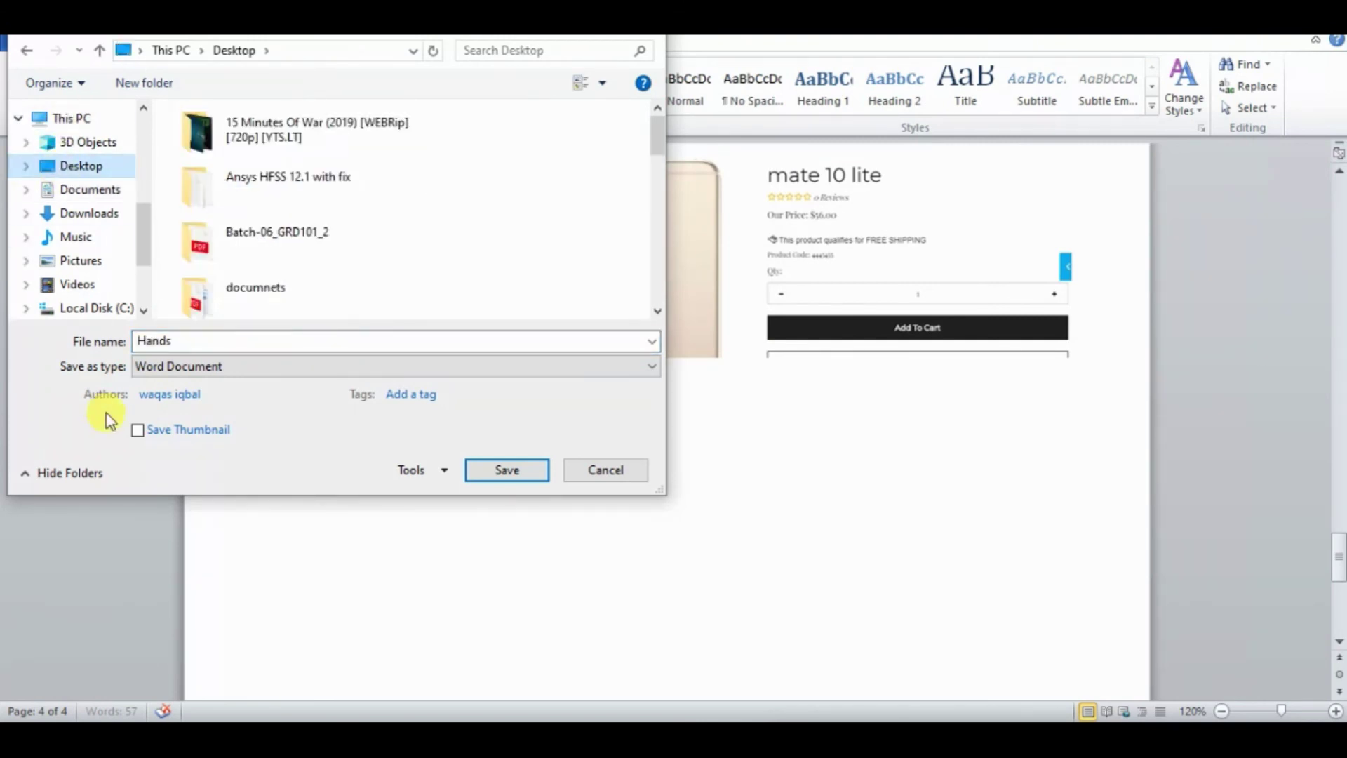
{"action": "double_click", "coordinate": [135, 339]}
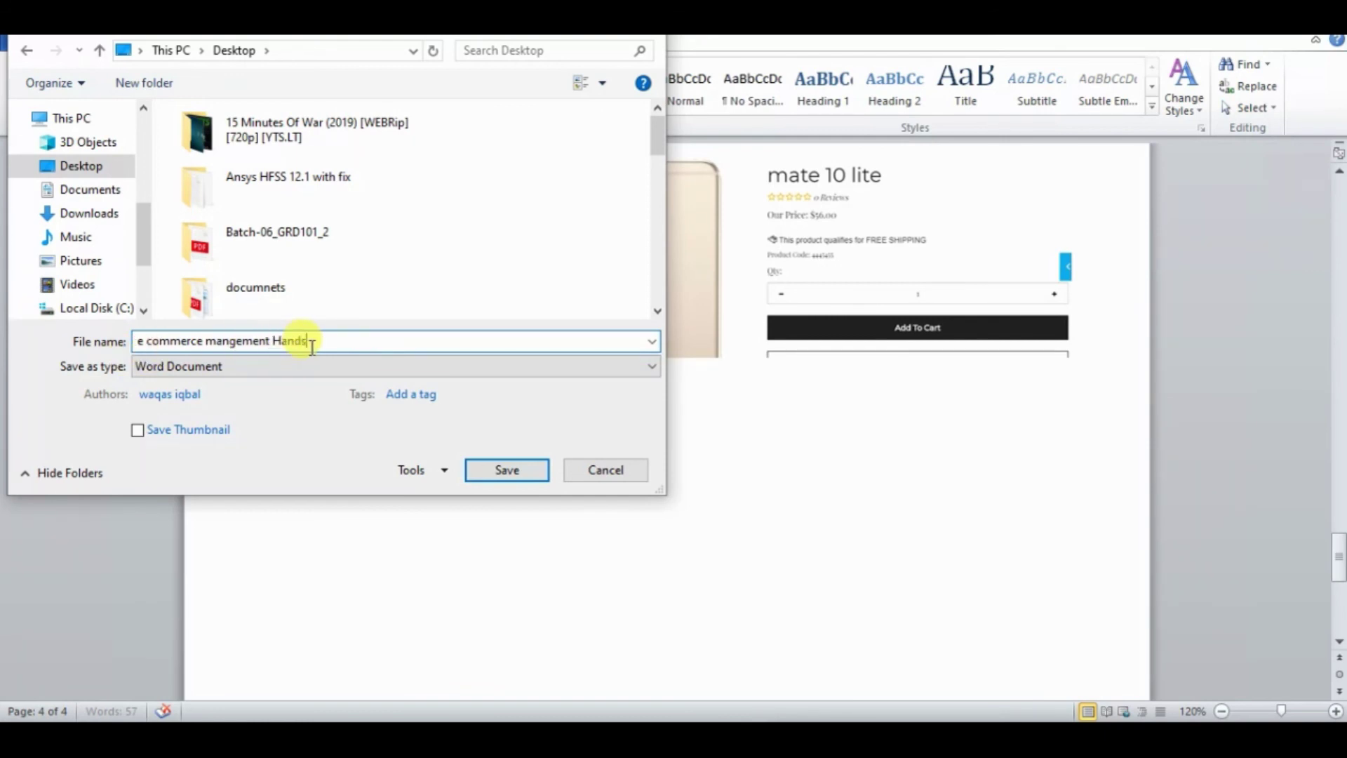
{"action": "key", "text": "Return"}
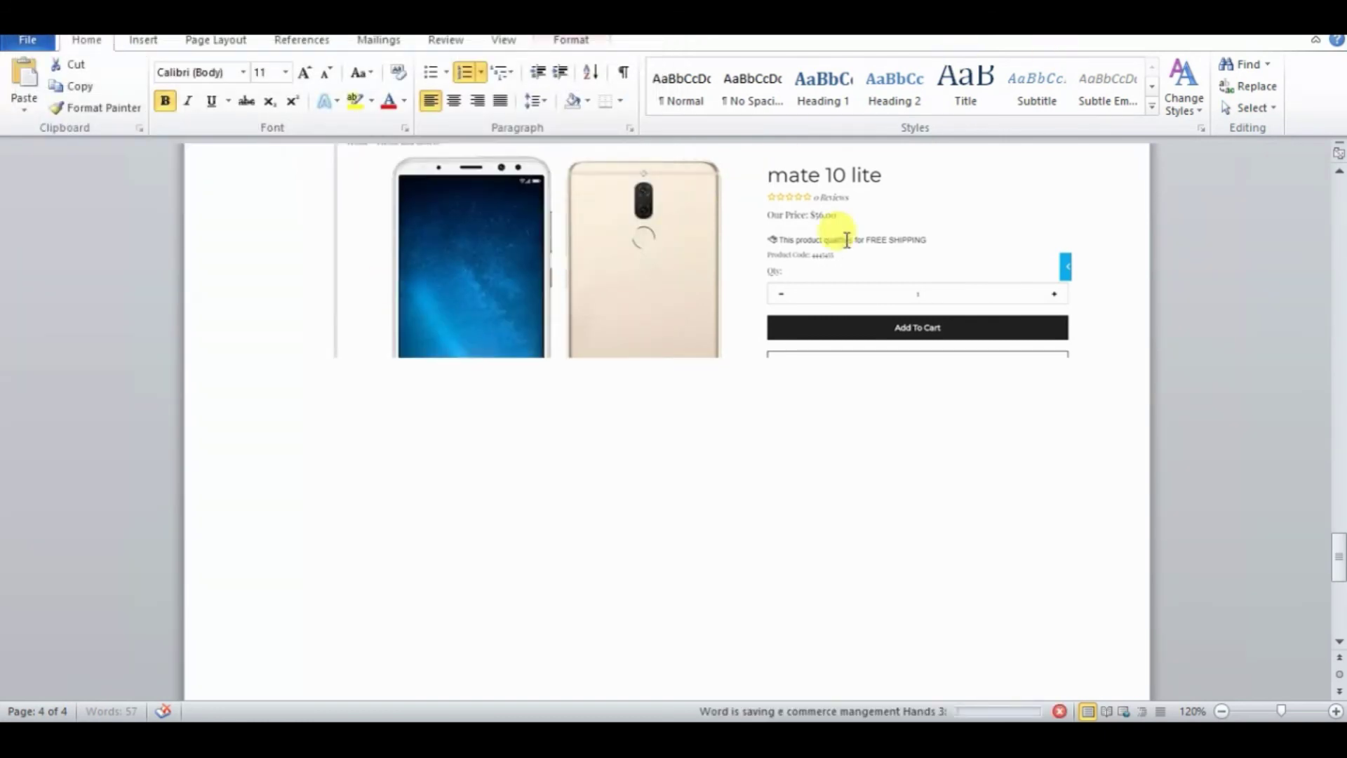
{"action": "key", "text": "alt+q"}
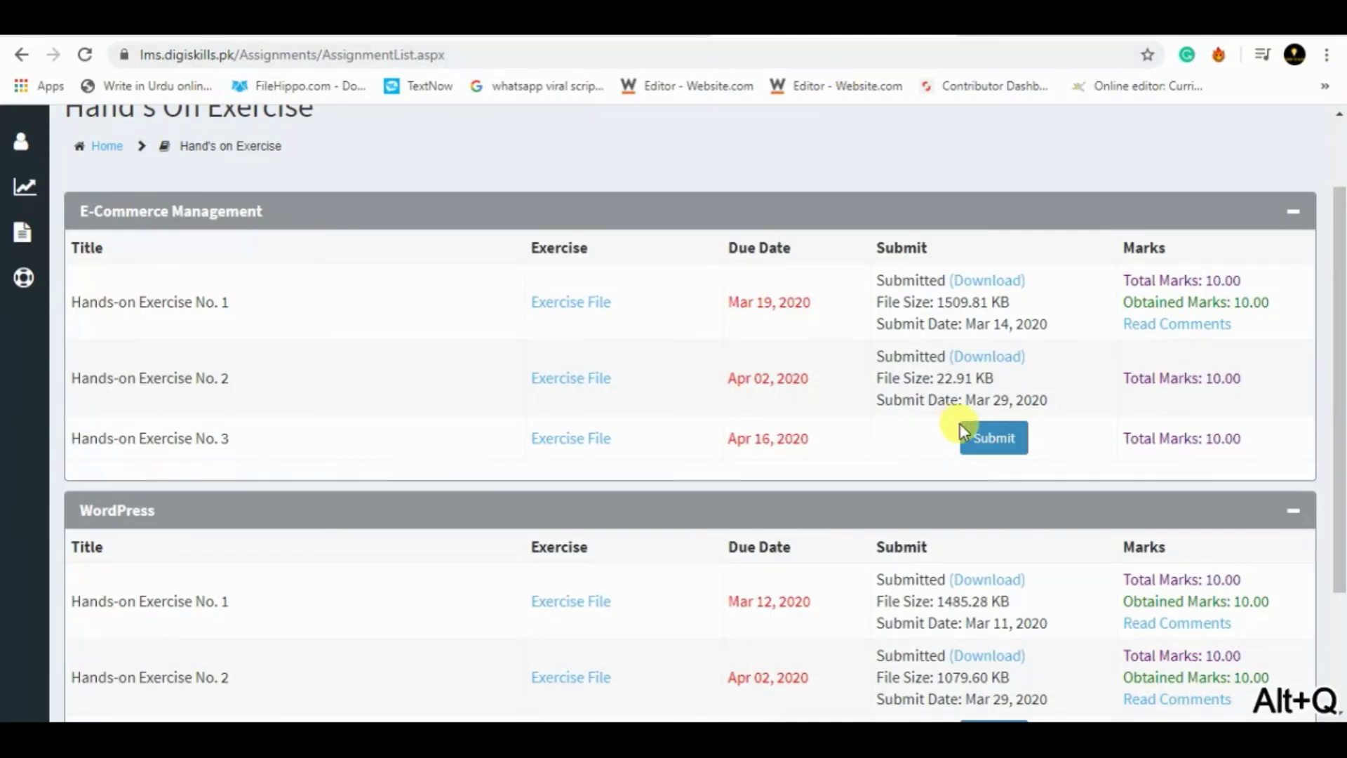
- Submit 'e commerce mangement Hands 3.docx' from the Desktop for Hands-on Exercise No. 3
{"action": "left_click", "coordinate": [980, 439]}
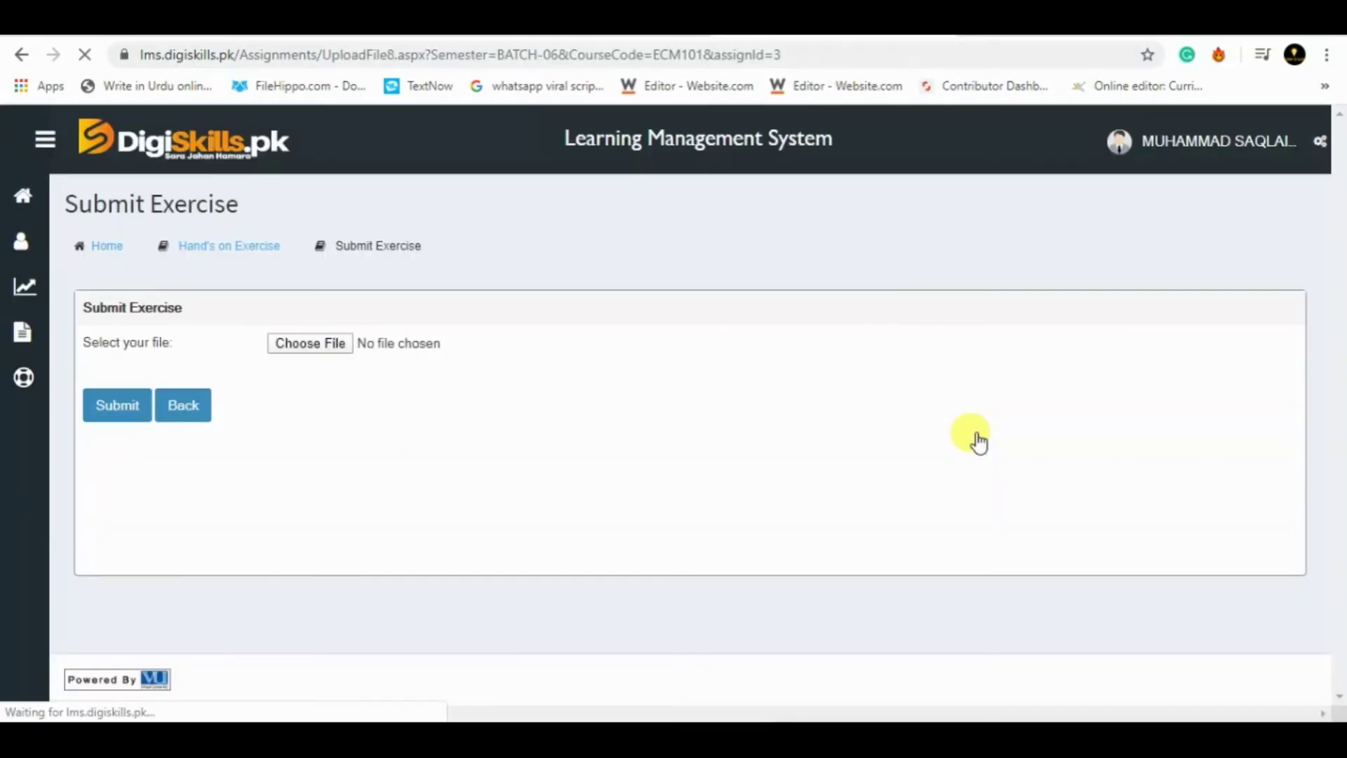
{"action": "left_click", "coordinate": [333, 343]}
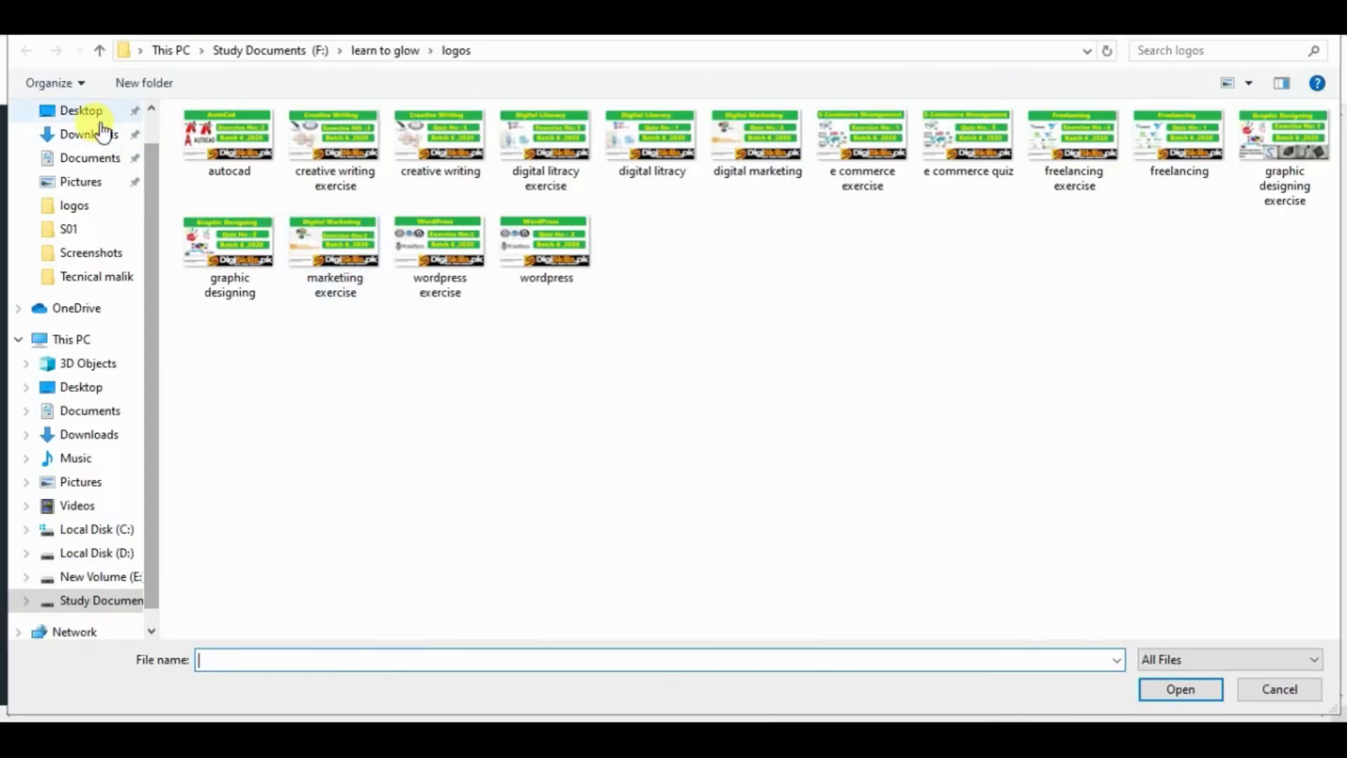
{"action": "left_click", "coordinate": [91, 115]}
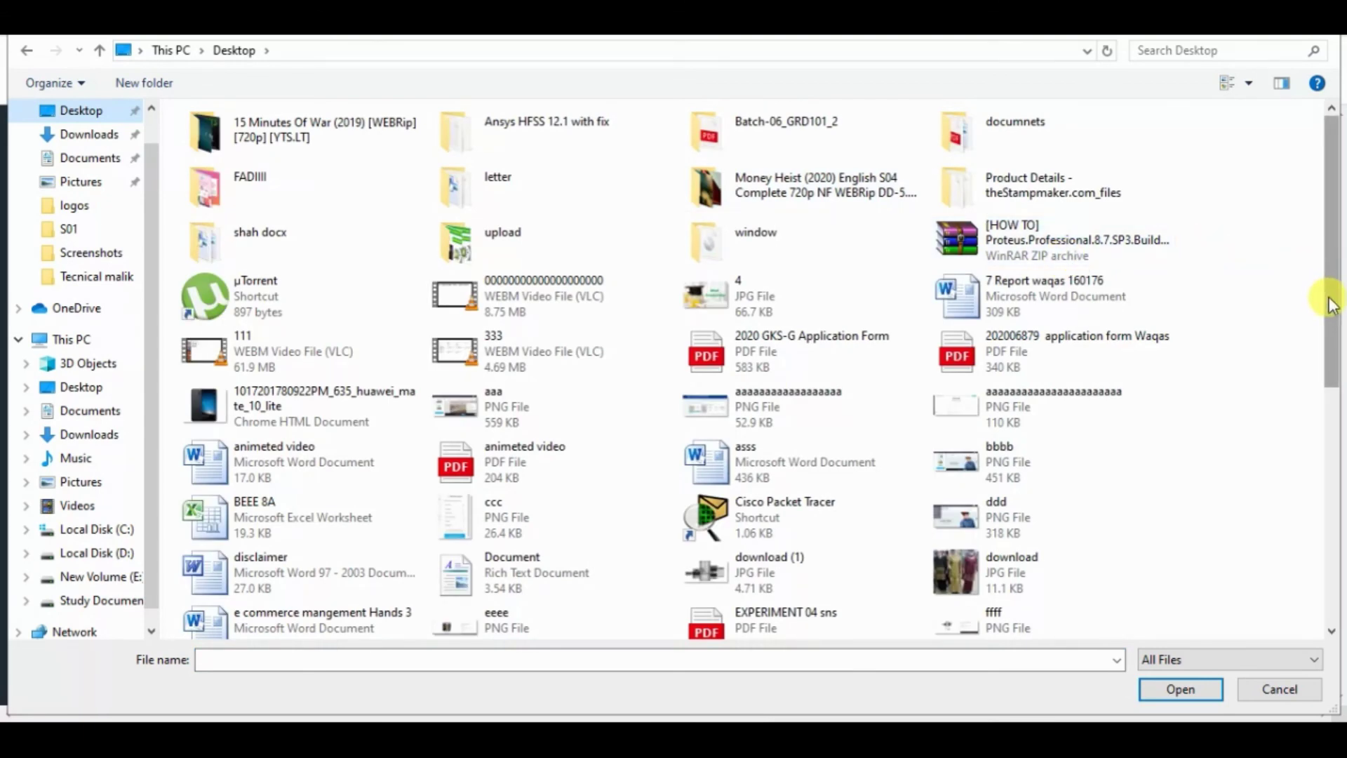
{"action": "left_click_drag", "start_coordinate": [1330, 304], "coordinate": [1325, 347]}
{"action": "double_click", "coordinate": [388, 545]}
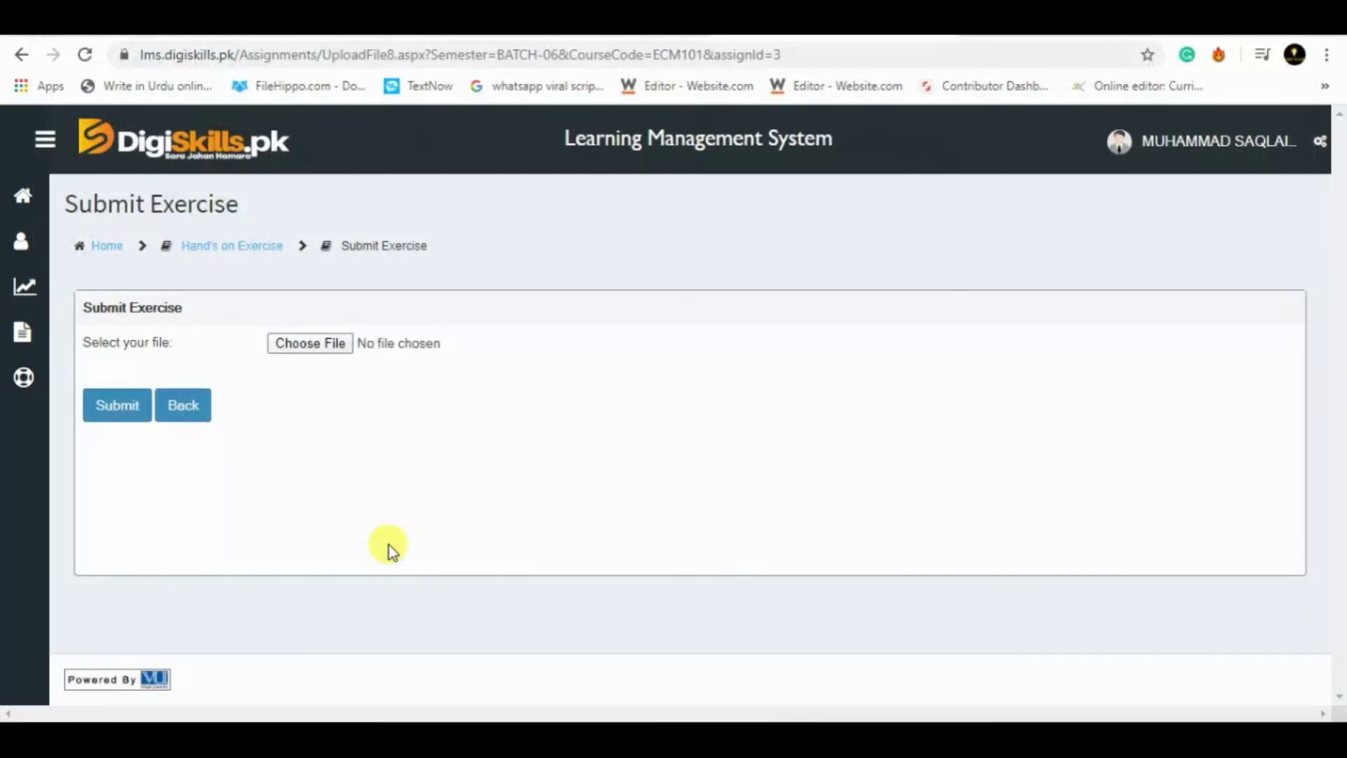
{"action": "left_click", "coordinate": [116, 411]}
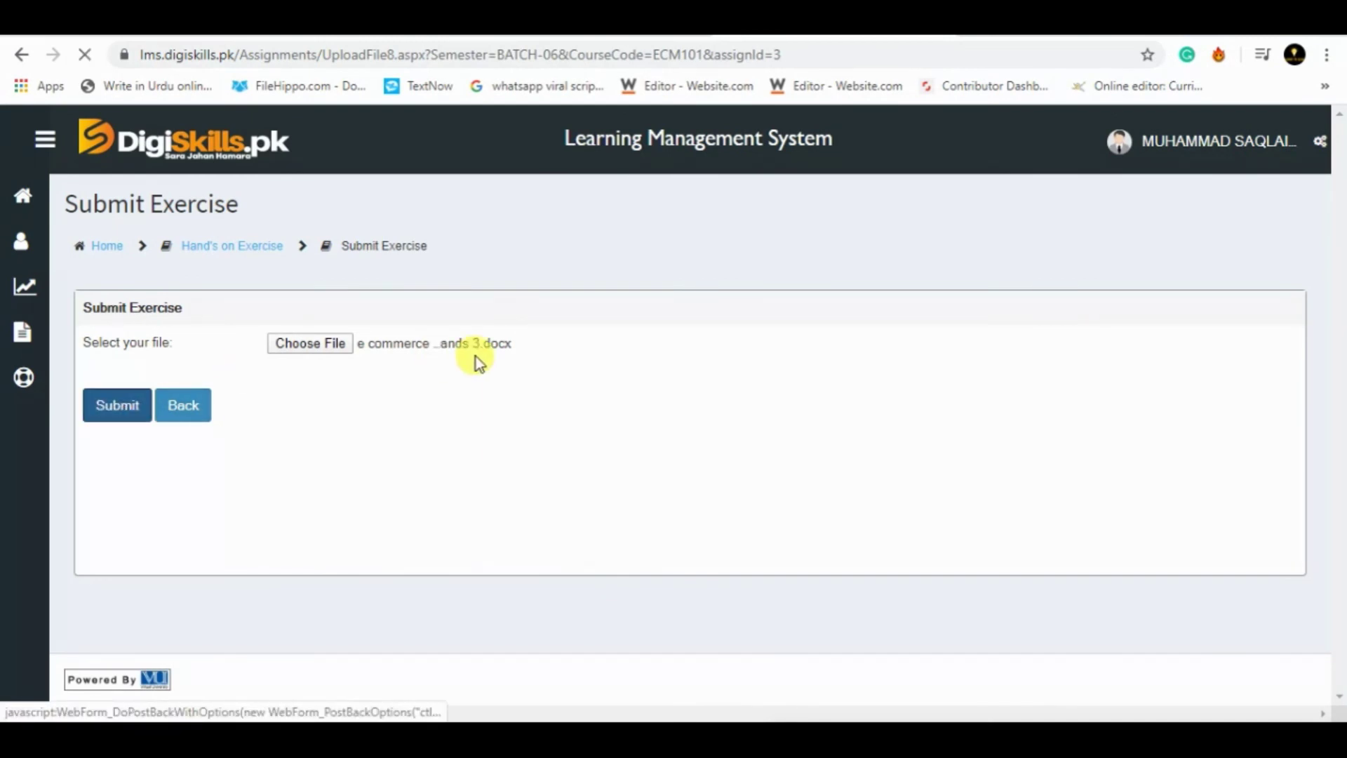